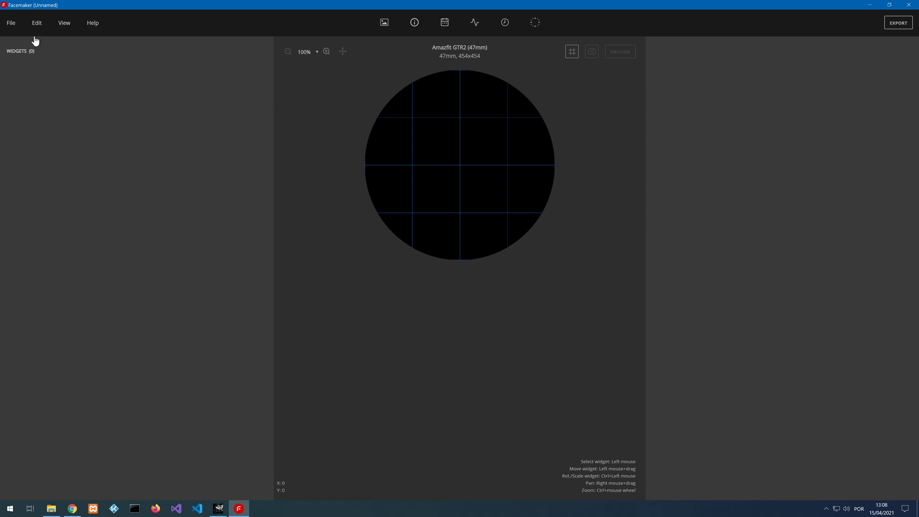
- Show the watch body image around the face canvas
{"action": "left_click", "coordinate": [13, 25]}
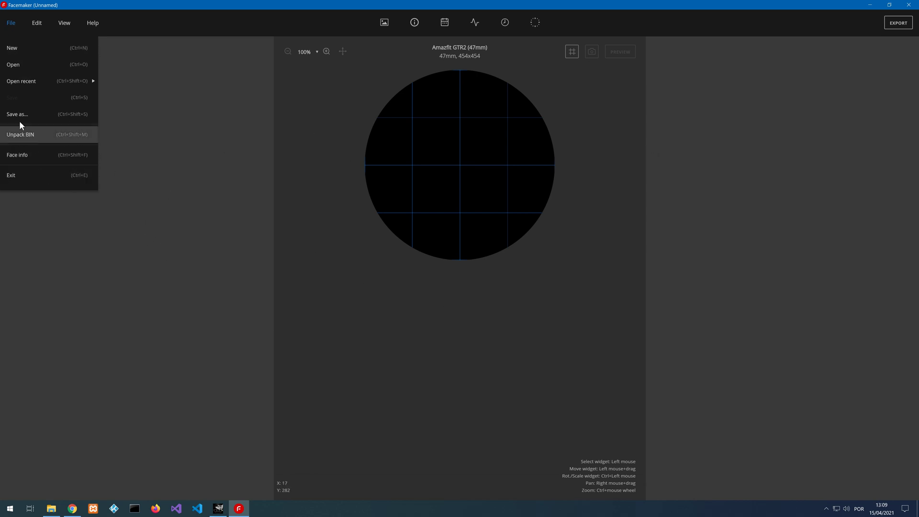
{"action": "mouse_move", "coordinate": [39, 32]}
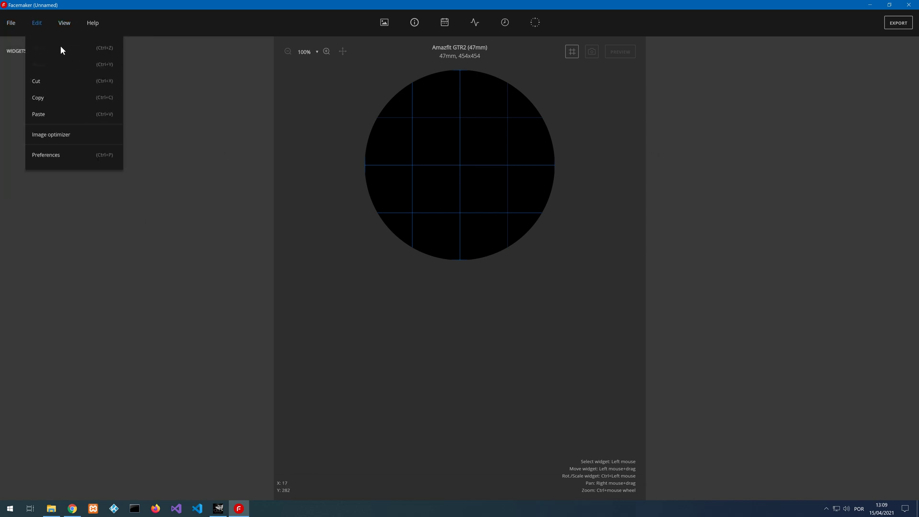
{"action": "mouse_move", "coordinate": [65, 23]}
{"action": "left_click", "coordinate": [65, 69]}
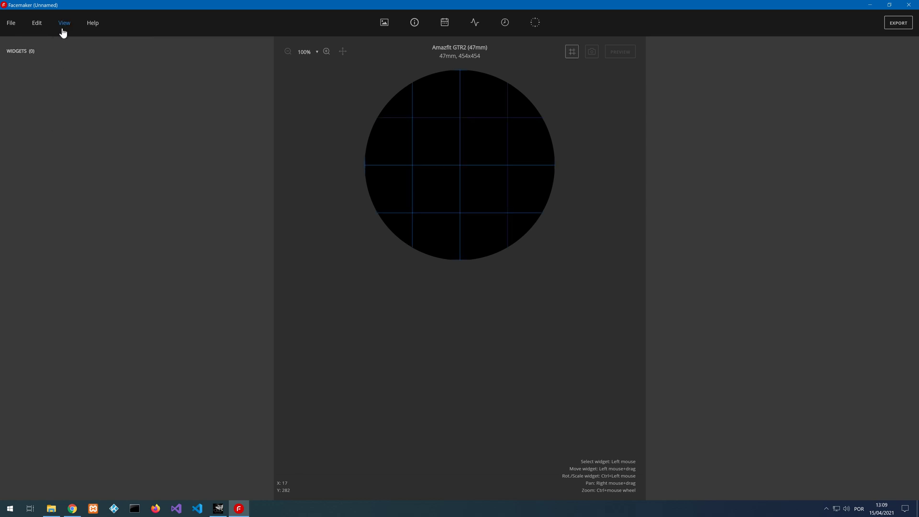
{"action": "left_click", "coordinate": [70, 64]}
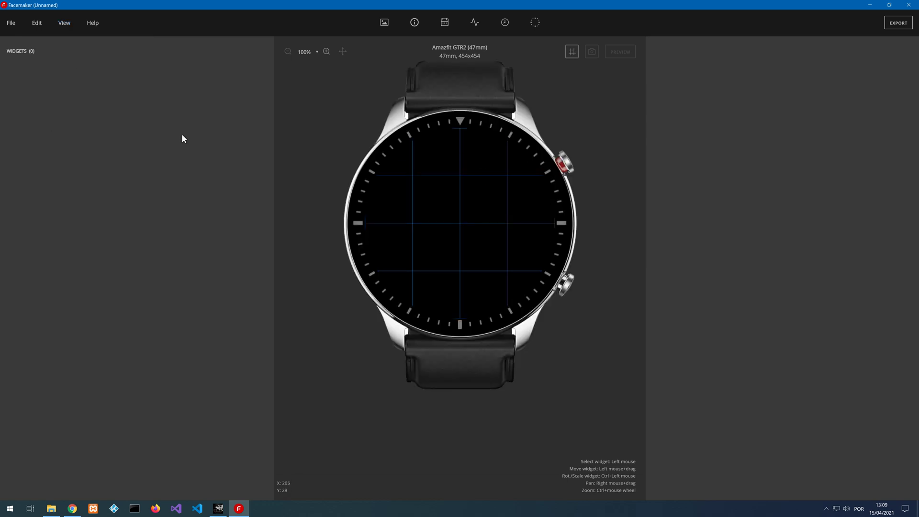
- Open the image optimizer and dismiss it without making changes
{"action": "left_click", "coordinate": [8, 24]}
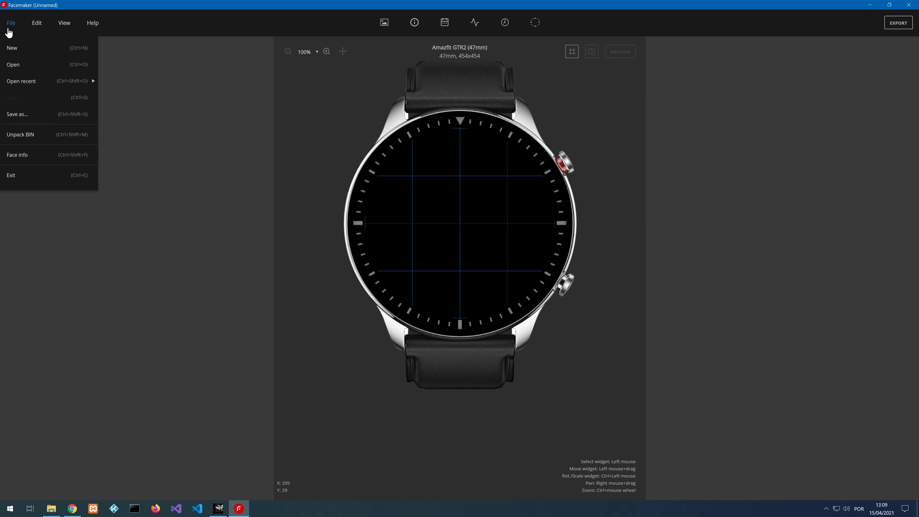
{"action": "mouse_move", "coordinate": [36, 23]}
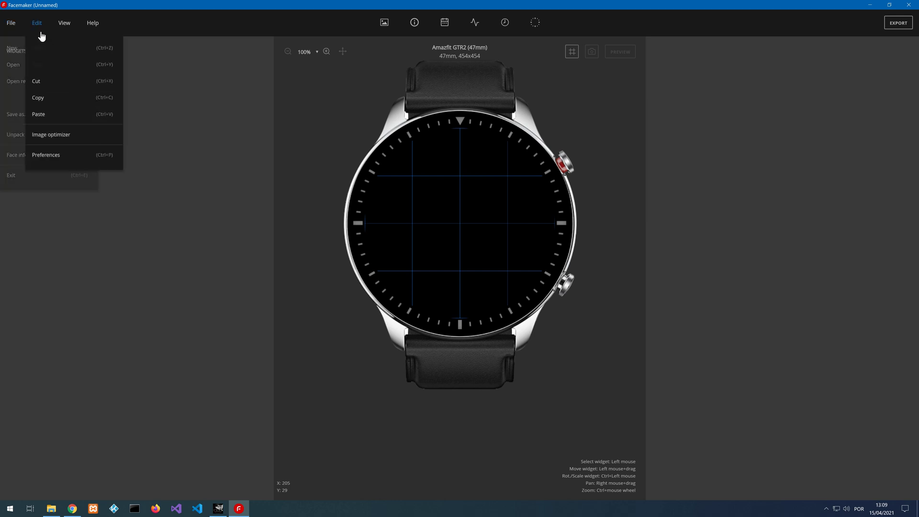
{"action": "left_click", "coordinate": [47, 135]}
{"action": "left_click", "coordinate": [516, 265]}
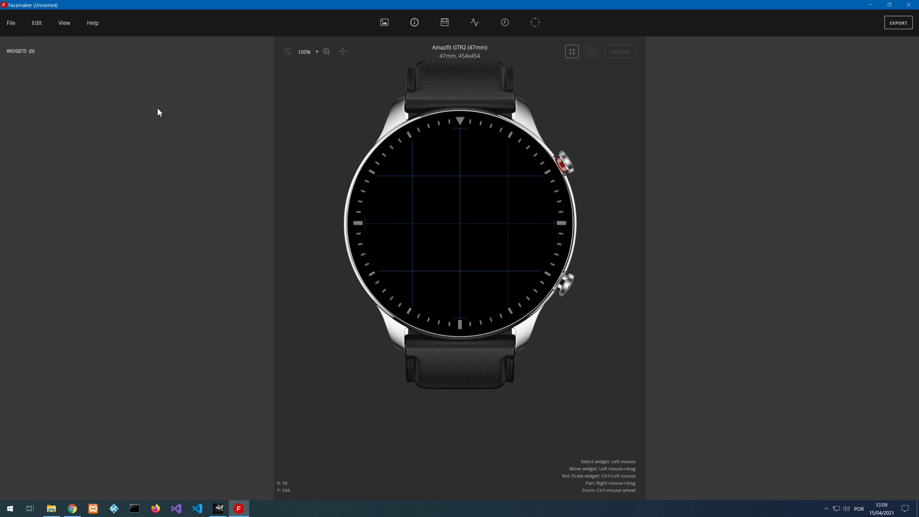
- Change the default watch model in the preferences to Huawei Watch GT (46mm)
{"action": "left_click", "coordinate": [38, 24]}
{"action": "left_click", "coordinate": [45, 154]}
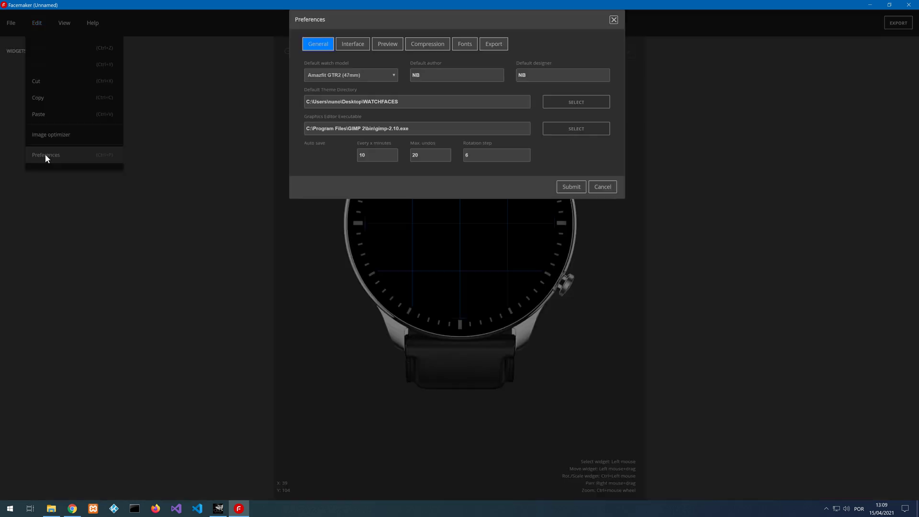
{"action": "left_click", "coordinate": [335, 77]}
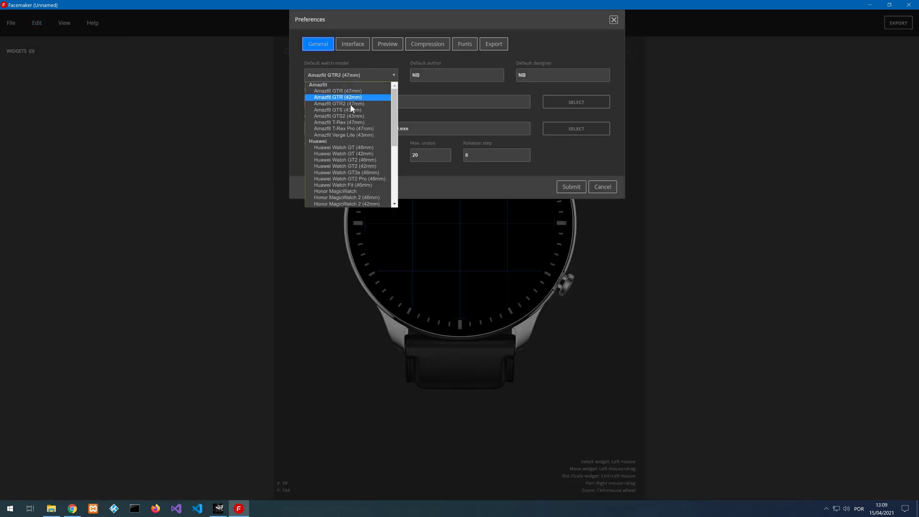
{"action": "left_click", "coordinate": [354, 148]}
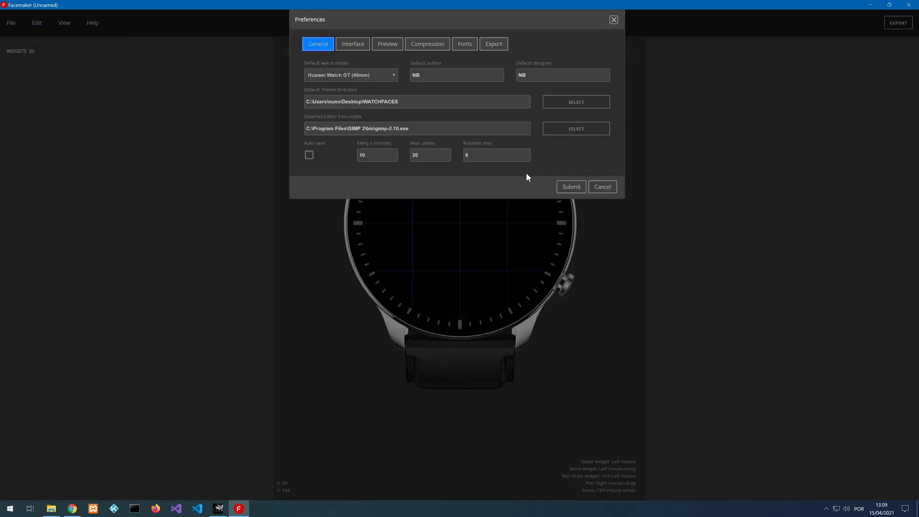
{"action": "left_click", "coordinate": [570, 187]}
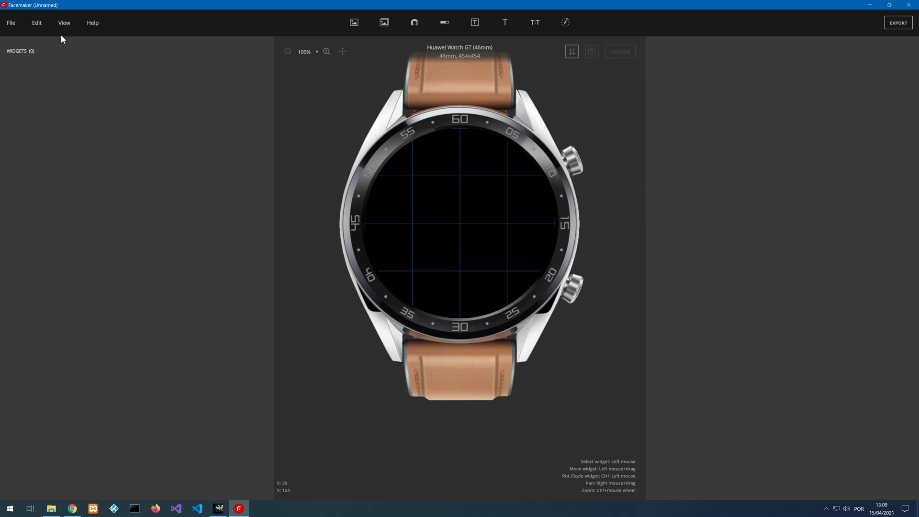
- Reopen the preferences and choose Amazfit GTR2 (47mm) as the default watch model
{"action": "left_click", "coordinate": [39, 28]}
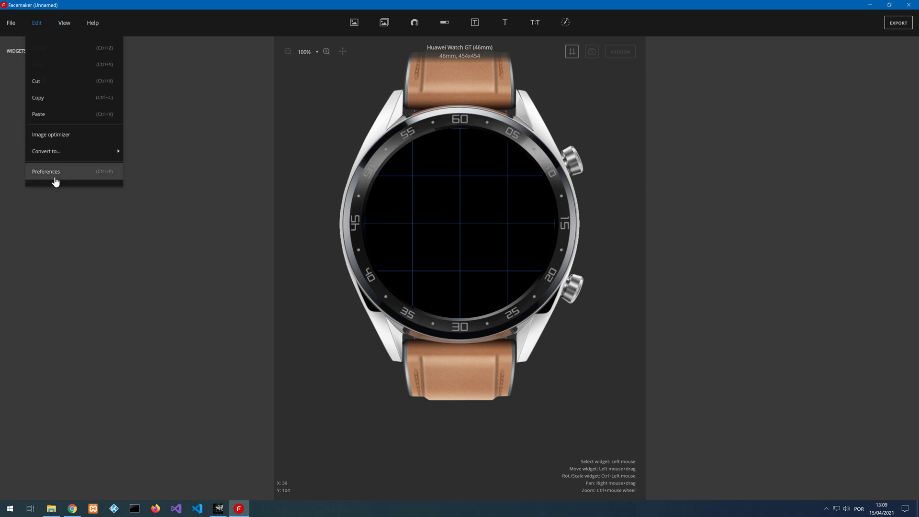
{"action": "left_click", "coordinate": [96, 174]}
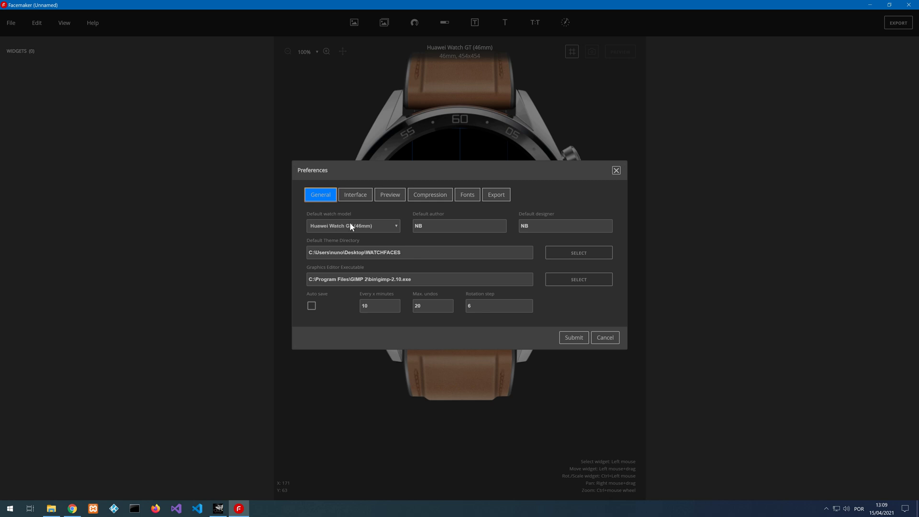
{"action": "left_click", "coordinate": [367, 228]}
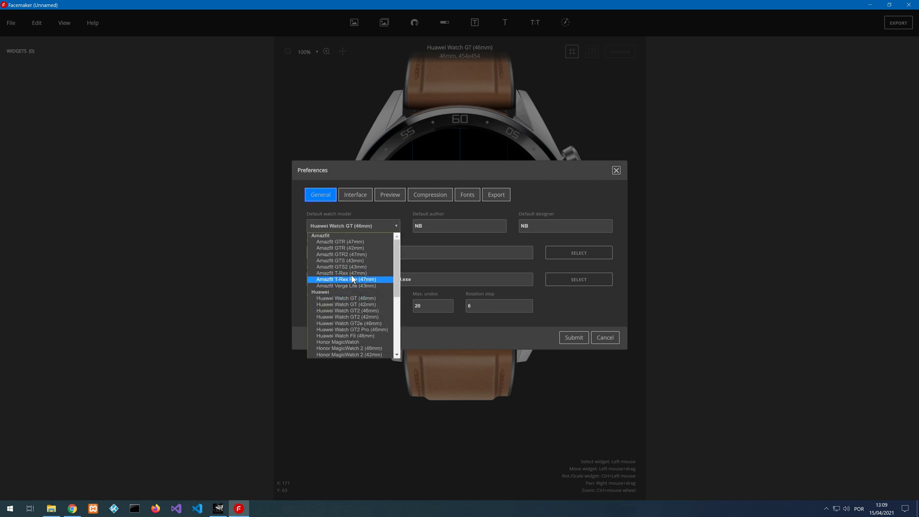
{"action": "left_click", "coordinate": [365, 255]}
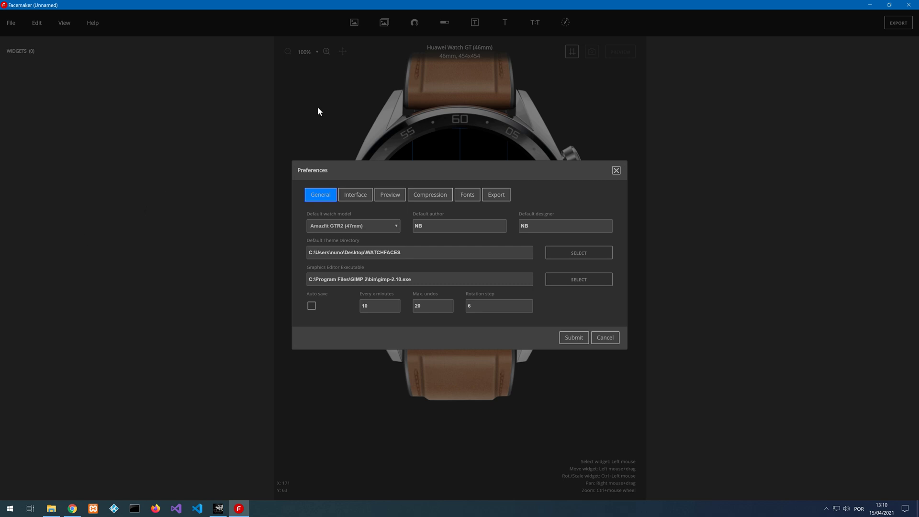
- Review the interface preferences, including the available languages and the light and dark themes
{"action": "left_click", "coordinate": [366, 198]}
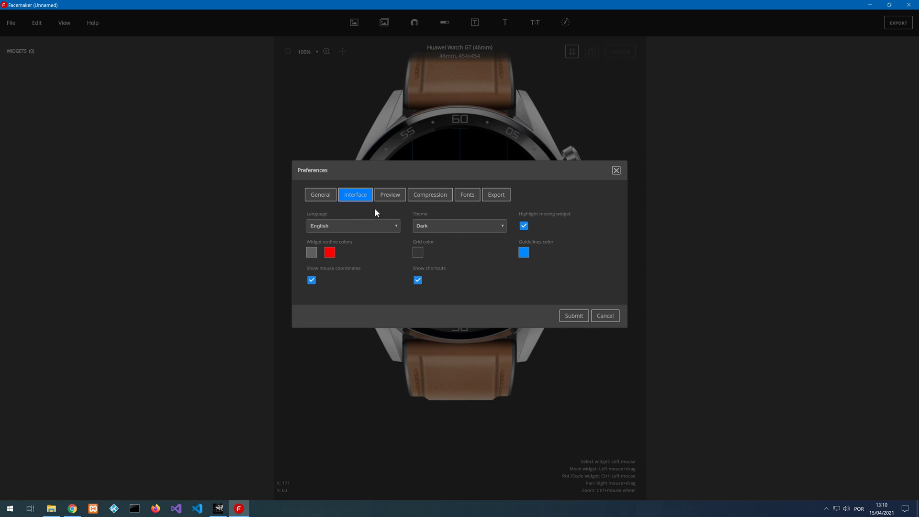
{"action": "left_click", "coordinate": [392, 226]}
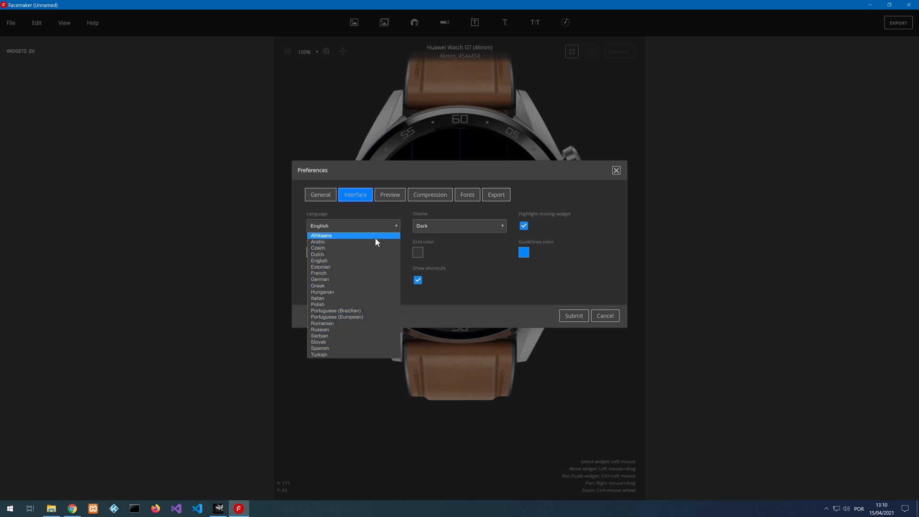
{"action": "left_click", "coordinate": [398, 225]}
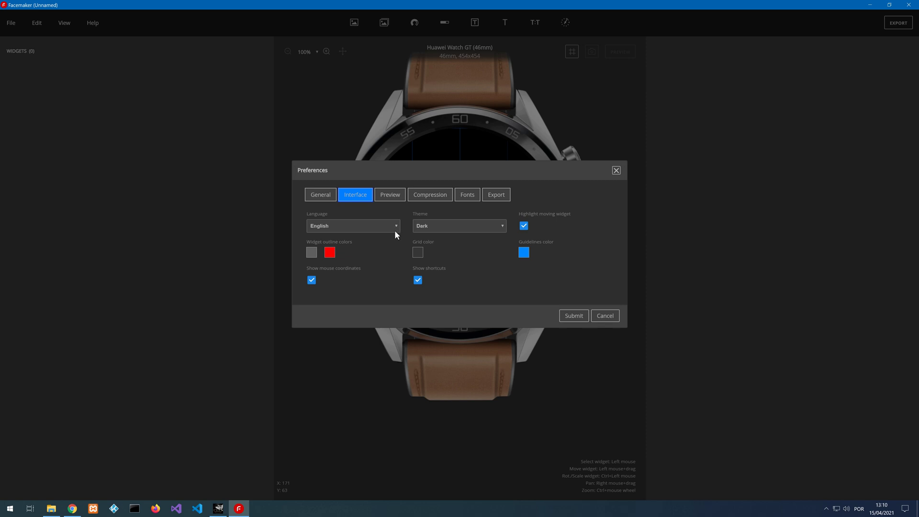
{"action": "left_click", "coordinate": [395, 231]}
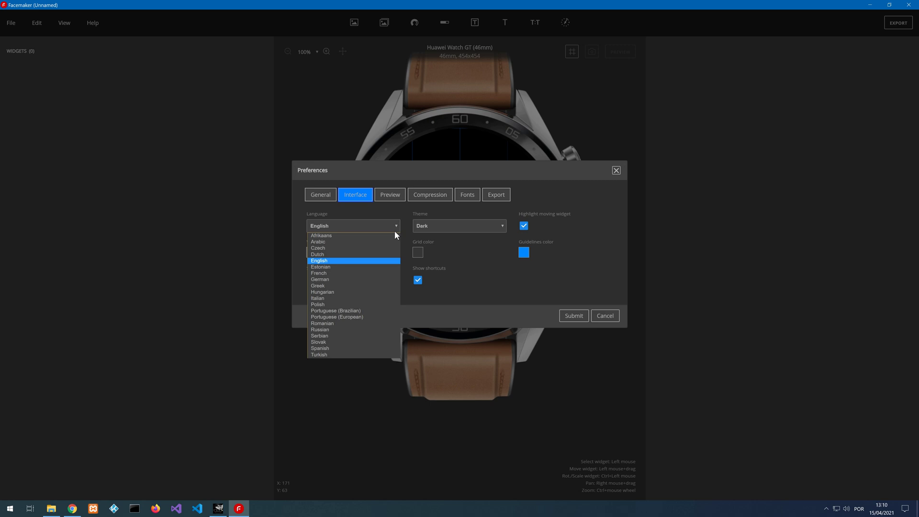
{"action": "left_click", "coordinate": [394, 231]}
{"action": "left_click", "coordinate": [485, 223]}
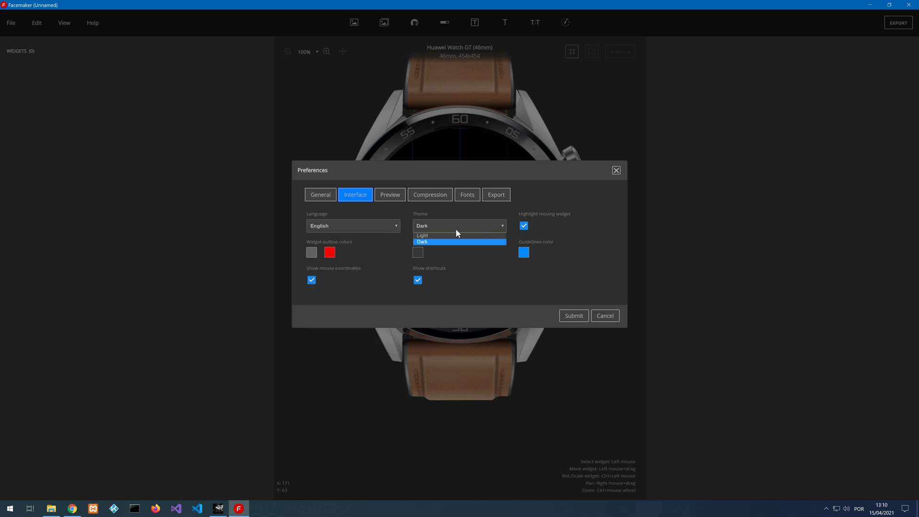
{"action": "left_click", "coordinate": [488, 223]}
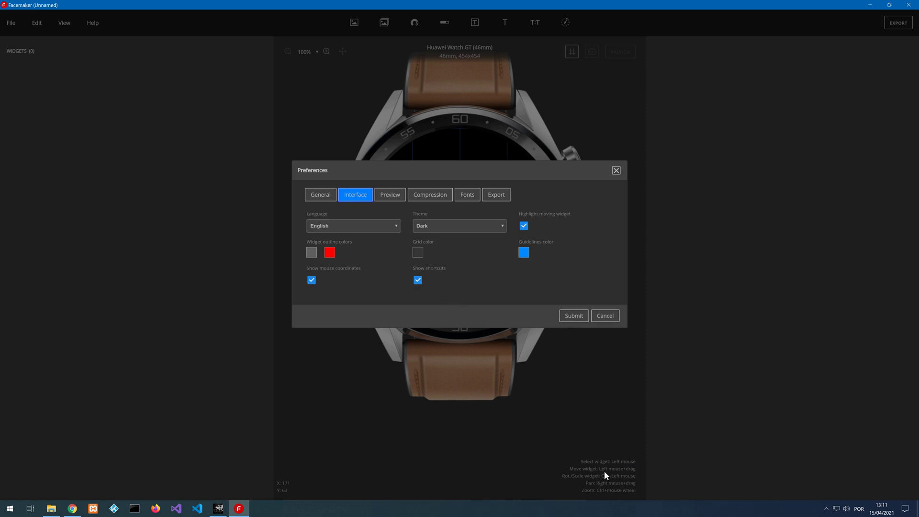
- Examine the preview values, the compression settings and the font list in the preferences
{"action": "left_click", "coordinate": [396, 198]}
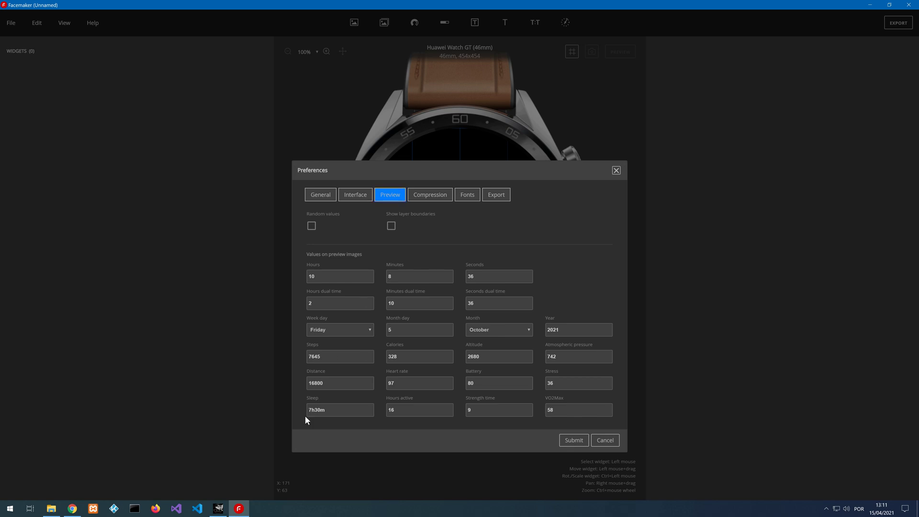
{"action": "left_click_drag", "start_coordinate": [463, 172], "coordinate": [462, 118]}
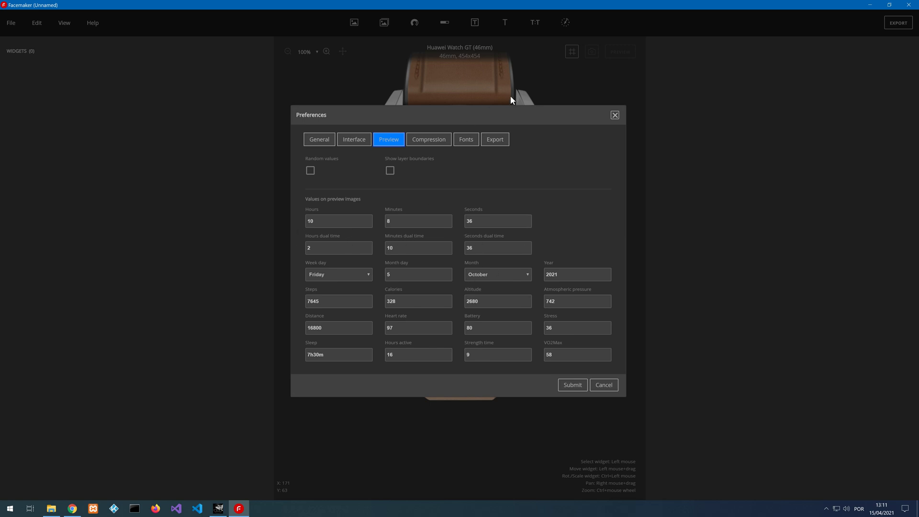
{"action": "left_click_drag", "start_coordinate": [498, 122], "coordinate": [501, 166]}
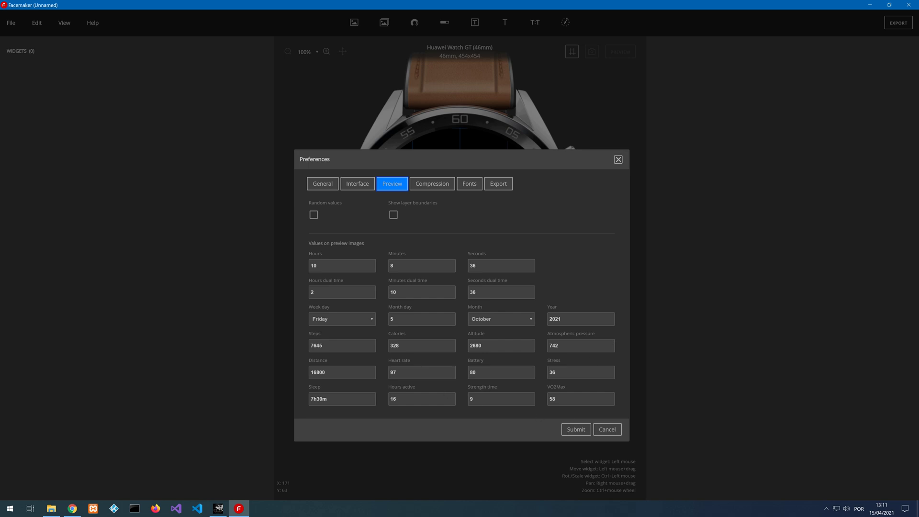
{"action": "left_click", "coordinate": [434, 192]}
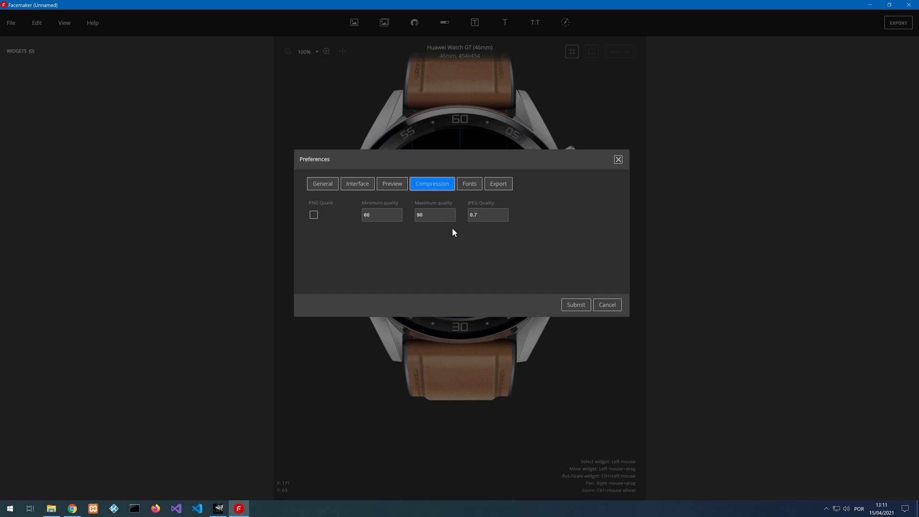
{"action": "left_click", "coordinate": [470, 184]}
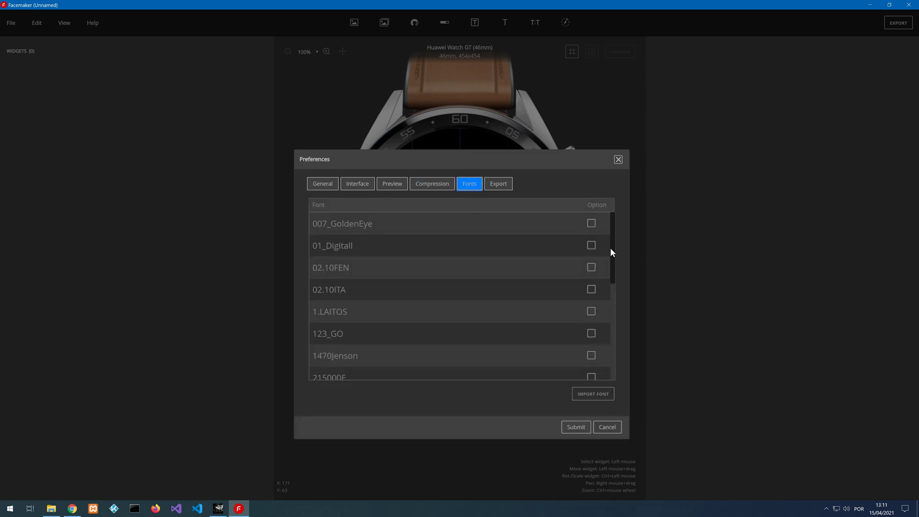
{"action": "left_click_drag", "start_coordinate": [614, 223], "coordinate": [614, 348]}
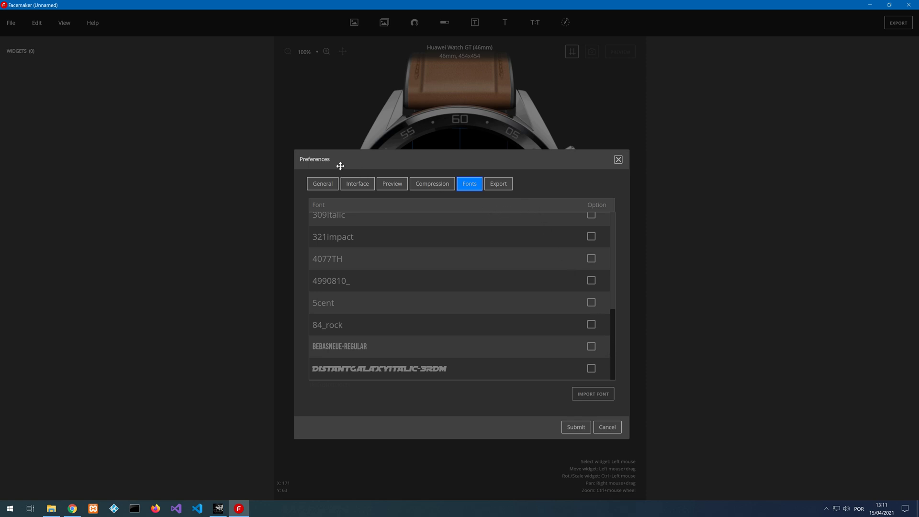
{"action": "left_click_drag", "start_coordinate": [339, 165], "coordinate": [346, 136]}
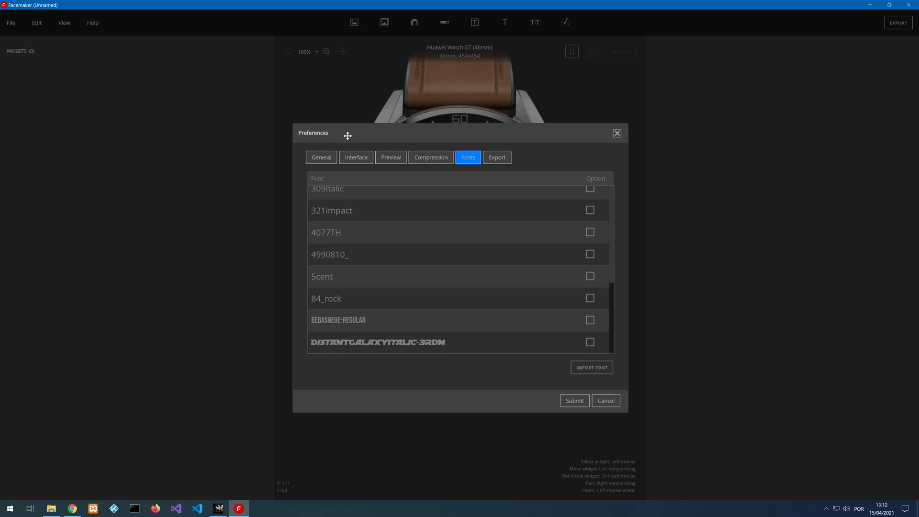
- Review the export preferences and the choices for the default Huawei packager
{"action": "left_click", "coordinate": [495, 159]}
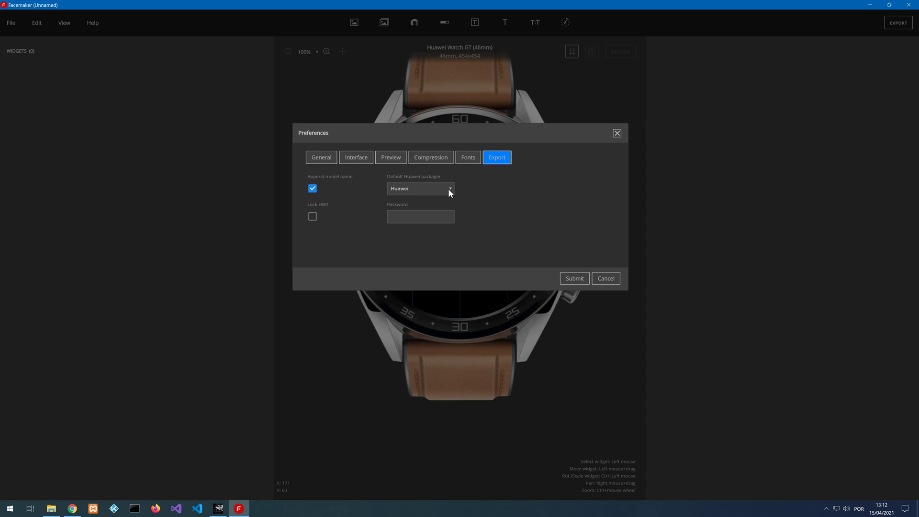
{"action": "left_click_drag", "start_coordinate": [460, 129], "coordinate": [462, 154]}
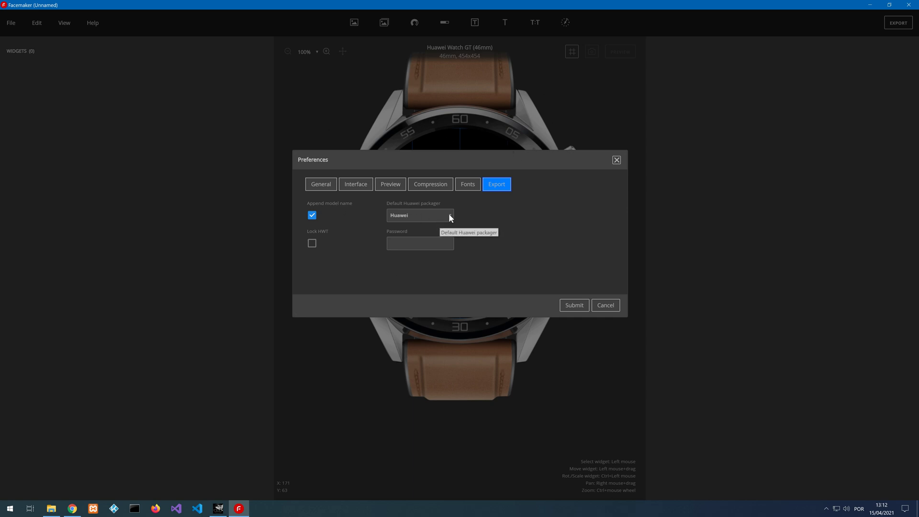
{"action": "left_click", "coordinate": [424, 213]}
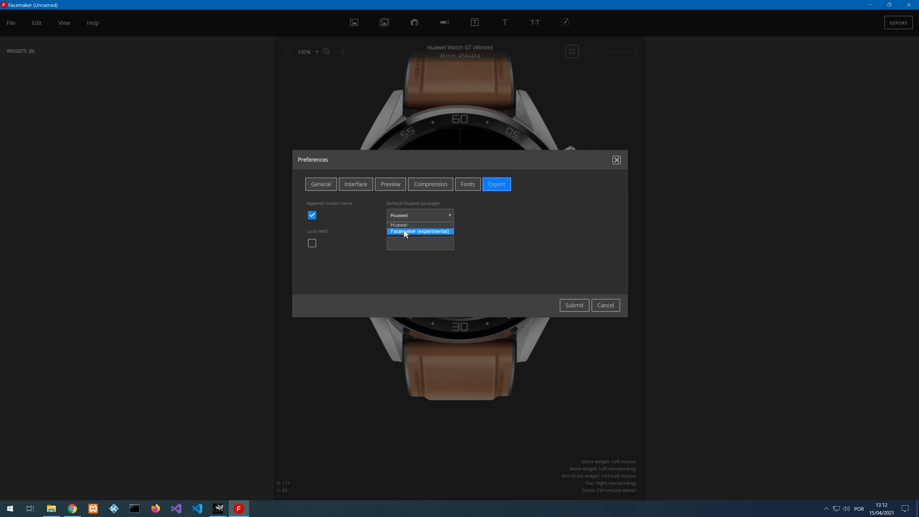
{"action": "left_click", "coordinate": [502, 240]}
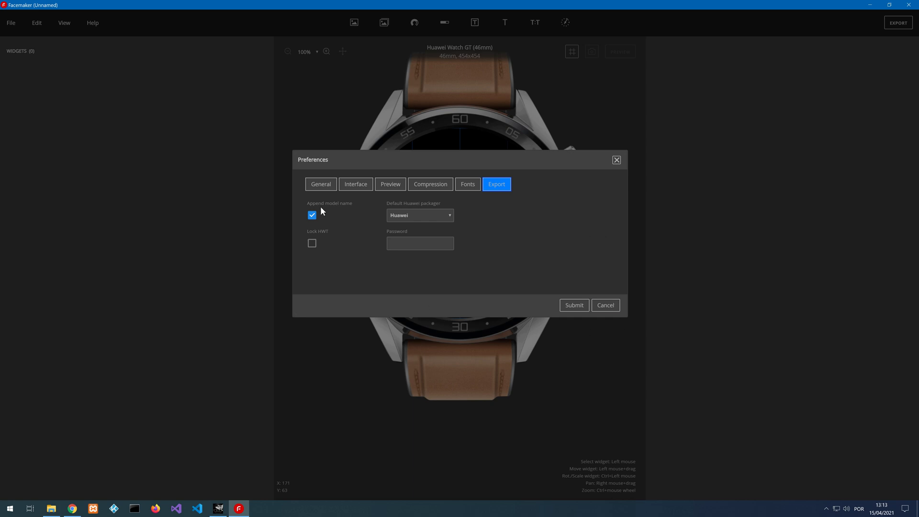
- Return to the general preferences and submit them with the chosen Amazfit GTR2 (47mm) model
{"action": "left_click", "coordinate": [330, 184]}
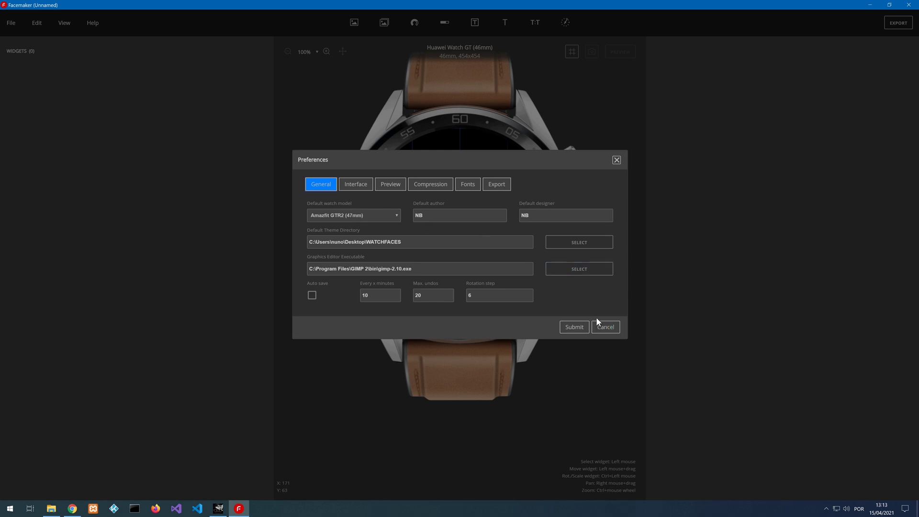
{"action": "left_click", "coordinate": [579, 327]}
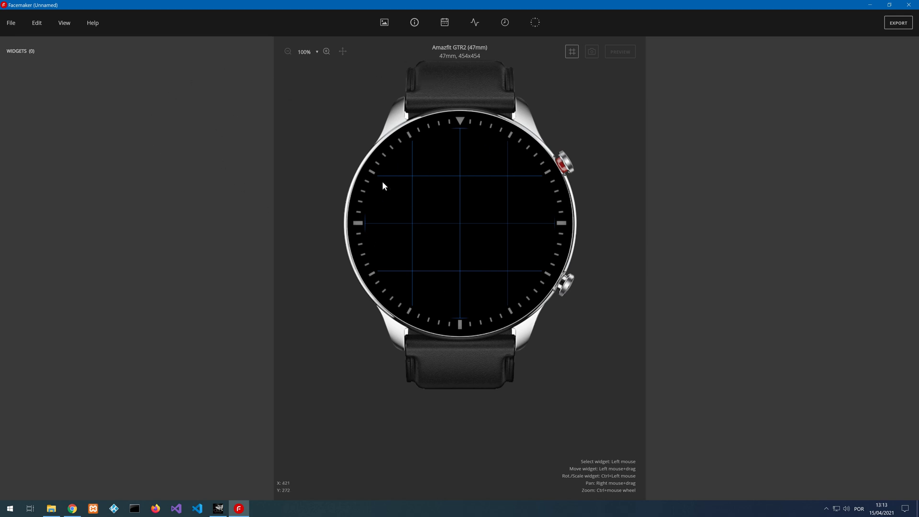
- Set the English name in the face info to armourGTR2 and submit it
{"action": "left_click", "coordinate": [11, 23]}
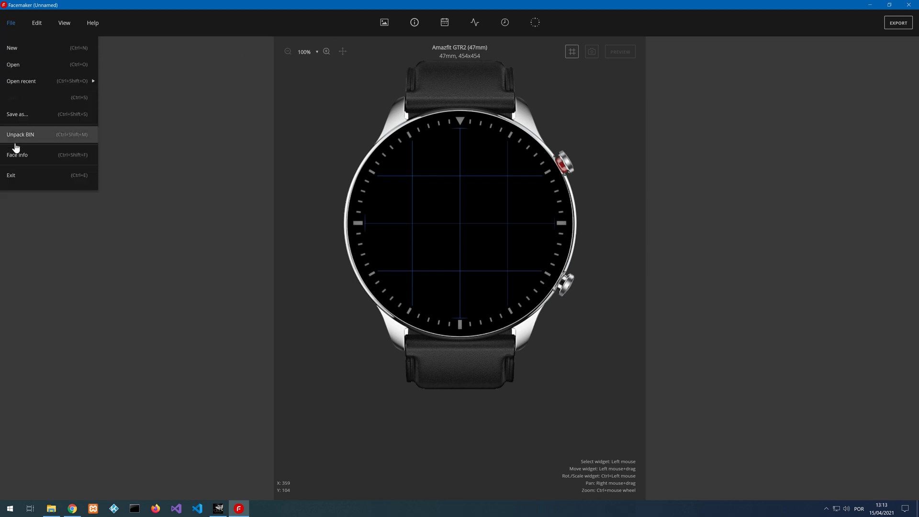
{"action": "left_click", "coordinate": [16, 158]}
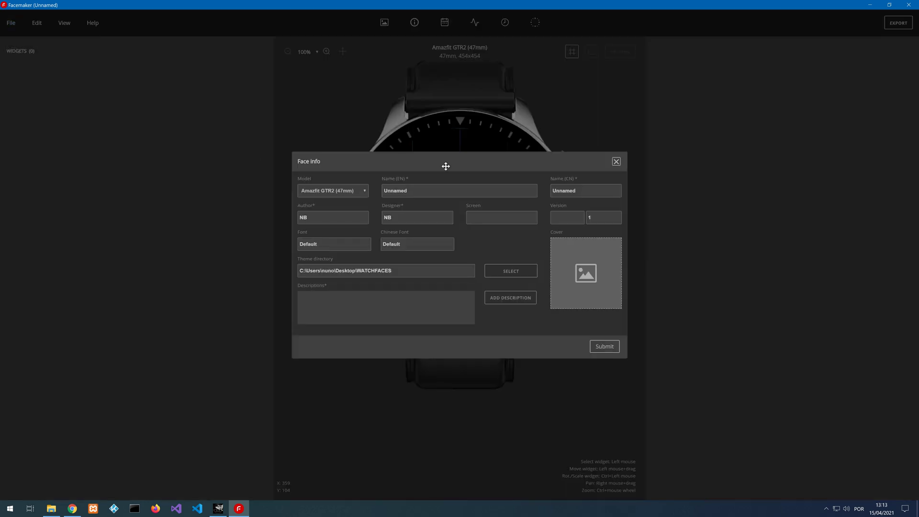
{"action": "left_click_drag", "start_coordinate": [446, 166], "coordinate": [422, 187]}
{"action": "left_click_drag", "start_coordinate": [383, 214], "coordinate": [351, 205]}
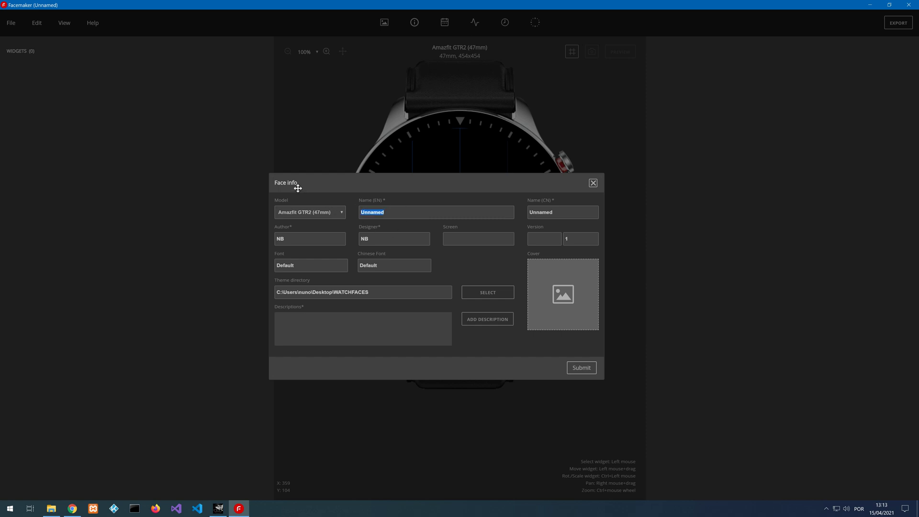
{"action": "type", "text": "armourGTR2"}
{"action": "left_click", "coordinate": [580, 369]}
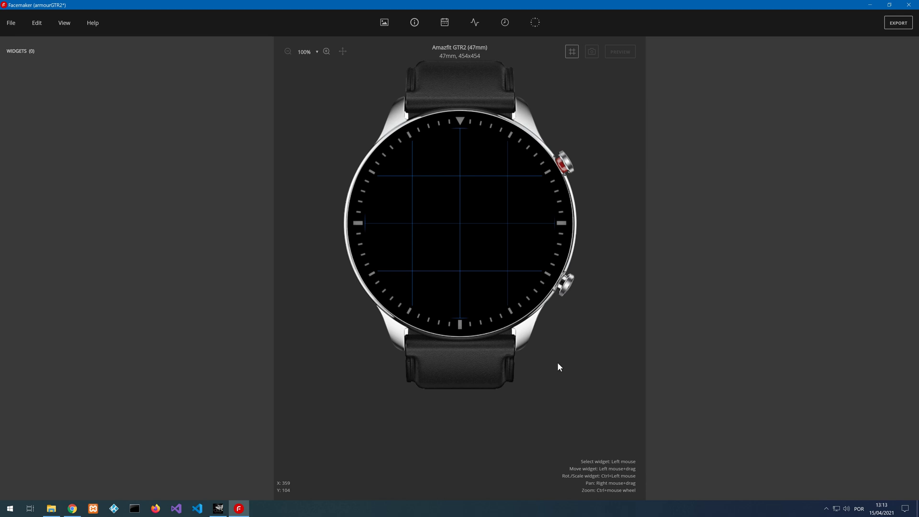
- Save the project as armourGTR2.hfm, replacing the existing file
{"action": "left_click", "coordinate": [11, 23]}
{"action": "left_click", "coordinate": [30, 120]}
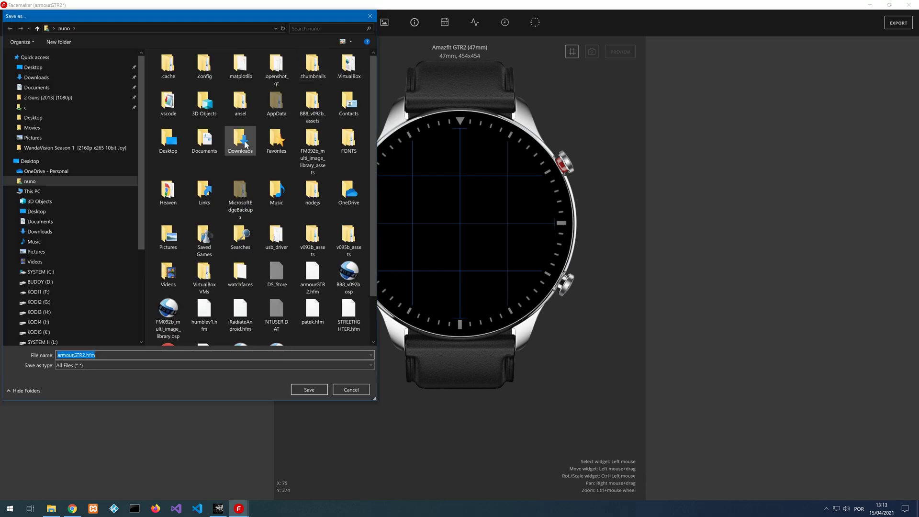
{"action": "left_click", "coordinate": [313, 390]}
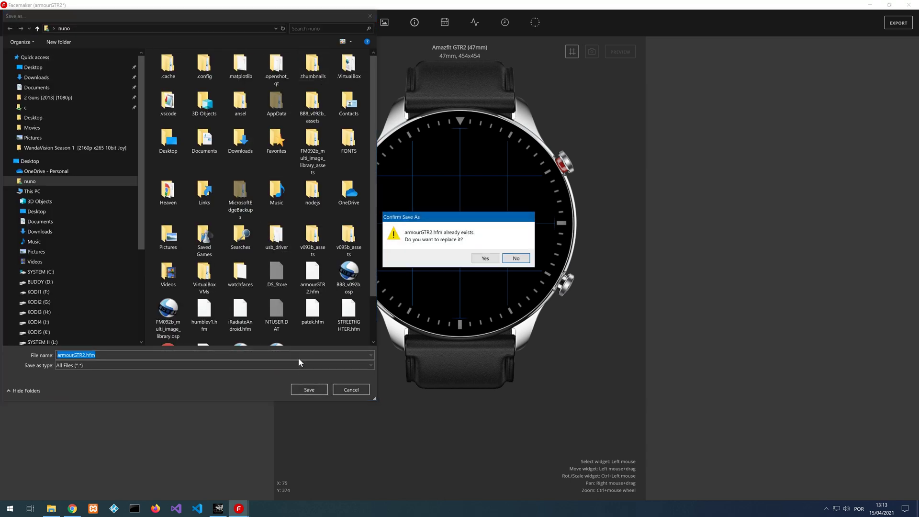
{"action": "left_click", "coordinate": [478, 258]}
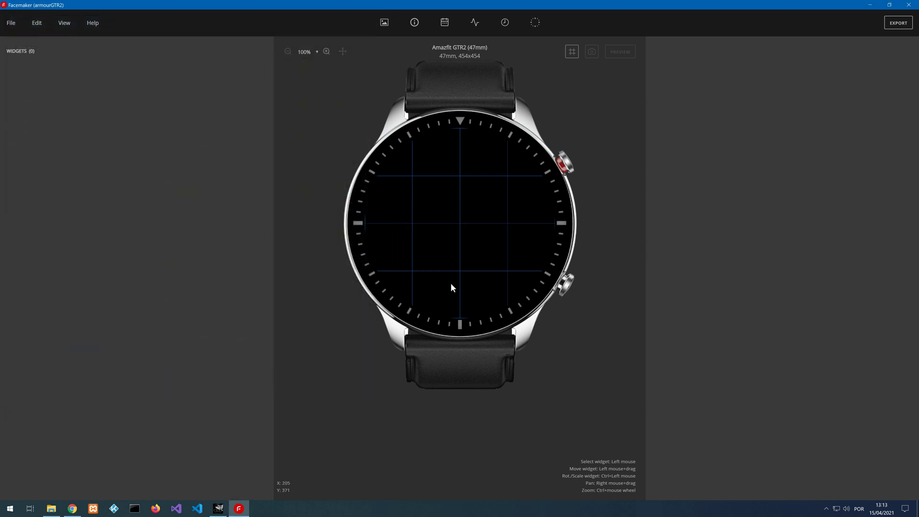
- Add a Background widget and insert an Image widget into it
{"action": "left_click", "coordinate": [386, 24]}
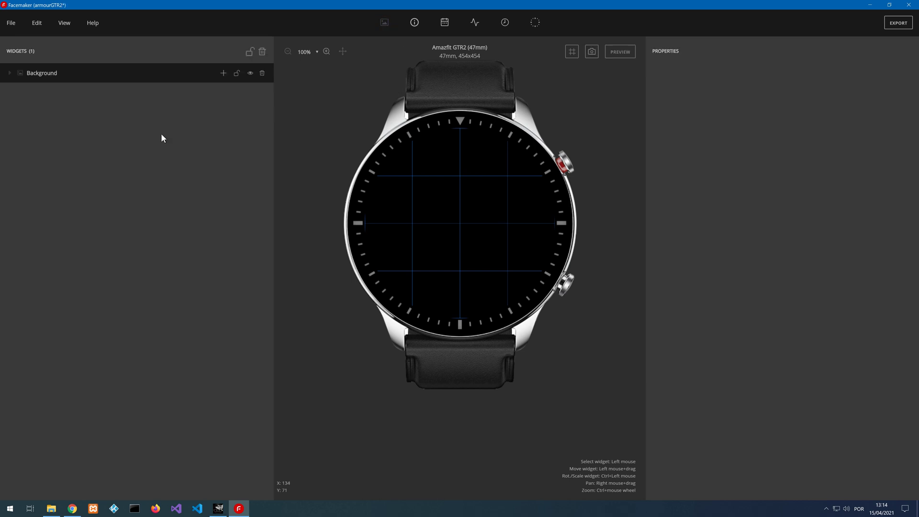
{"action": "left_click", "coordinate": [223, 73]}
{"action": "left_click", "coordinate": [234, 94]}
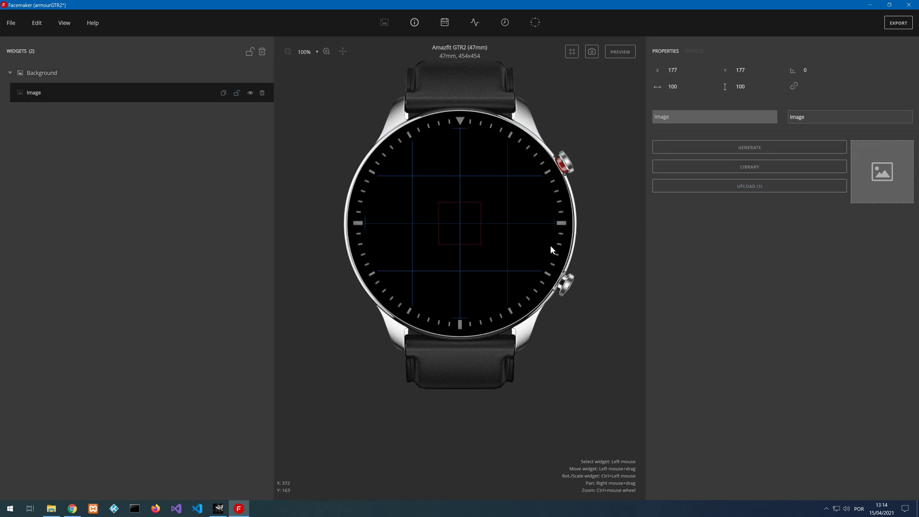
- Browse the library's Backgrounds category and apply the dark swirl-patterned Wallpaper 01 to the background image
{"action": "left_click", "coordinate": [737, 167]}
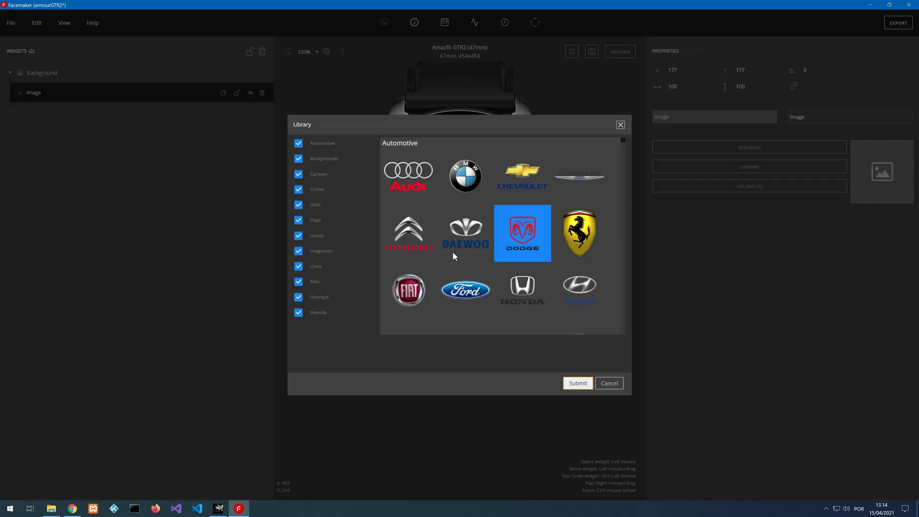
{"action": "left_click", "coordinate": [334, 162]}
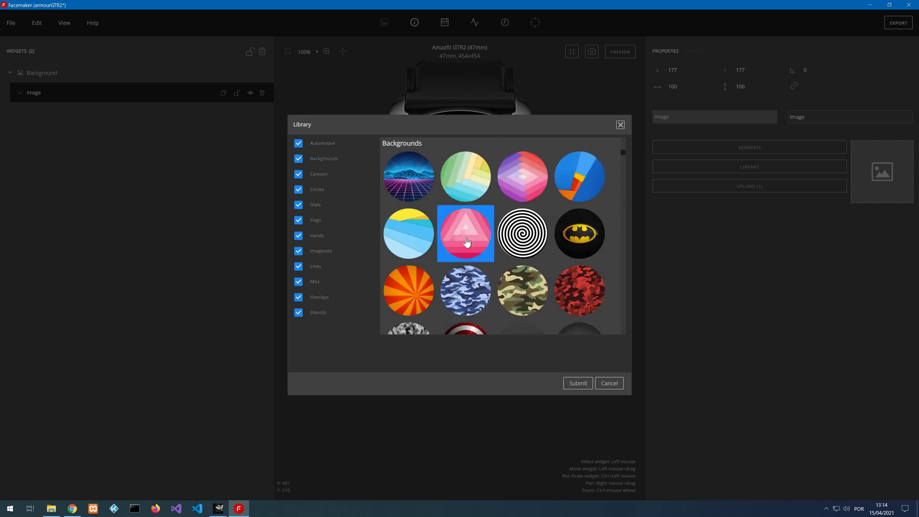
{"action": "scroll", "coordinate": [466, 242], "scroll_direction": "down", "scroll_amount": 15}
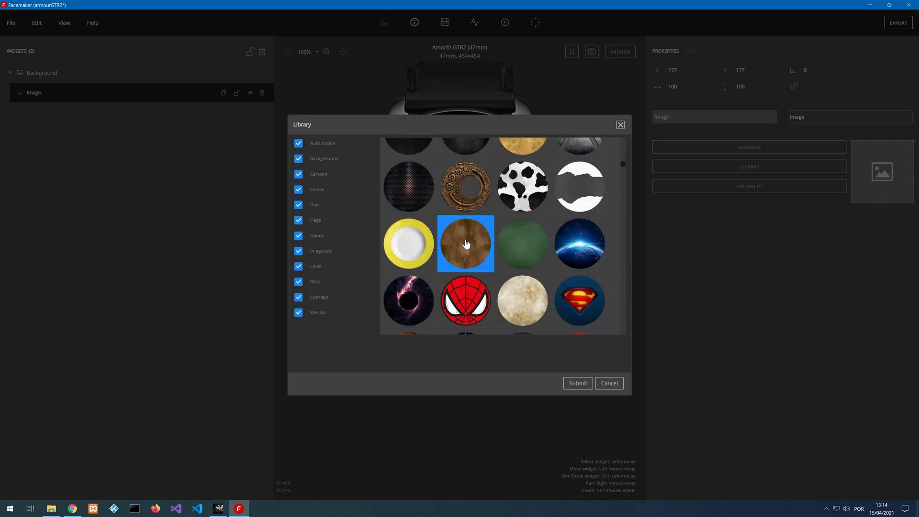
{"action": "scroll", "coordinate": [449, 241], "scroll_direction": "up", "scroll_amount": 5}
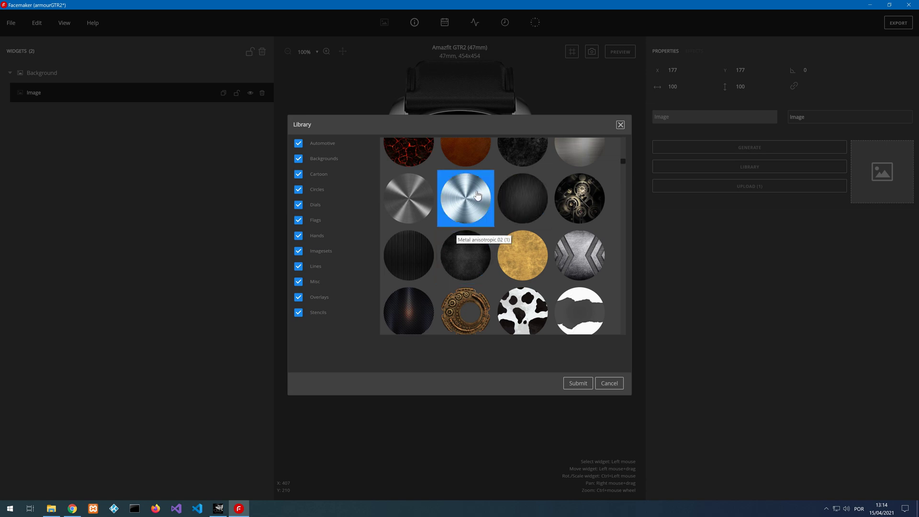
{"action": "scroll", "coordinate": [507, 232], "scroll_direction": "down", "scroll_amount": 3}
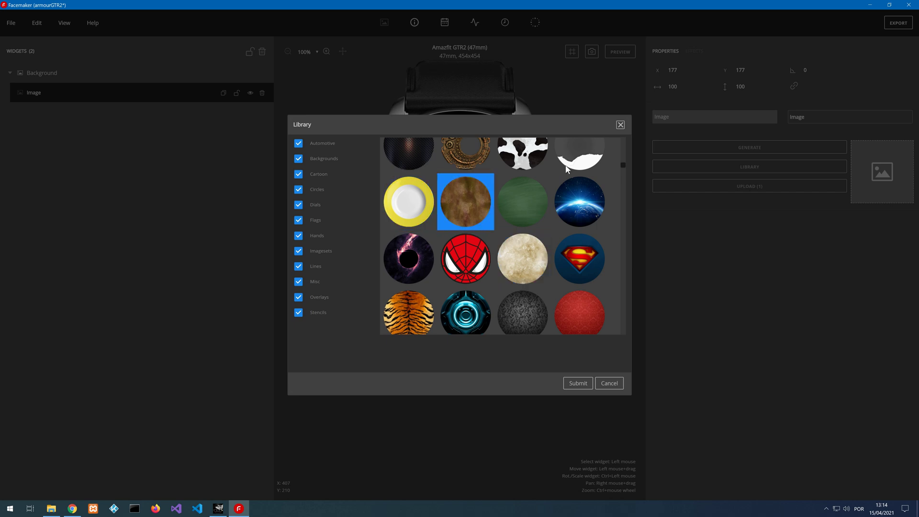
{"action": "scroll", "coordinate": [465, 265], "scroll_direction": "down", "scroll_amount": 1}
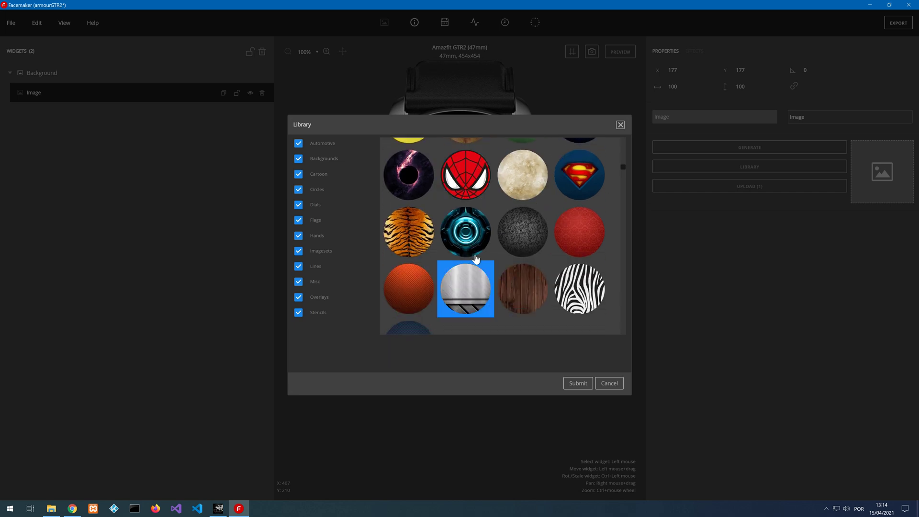
{"action": "double_click", "coordinate": [526, 246]}
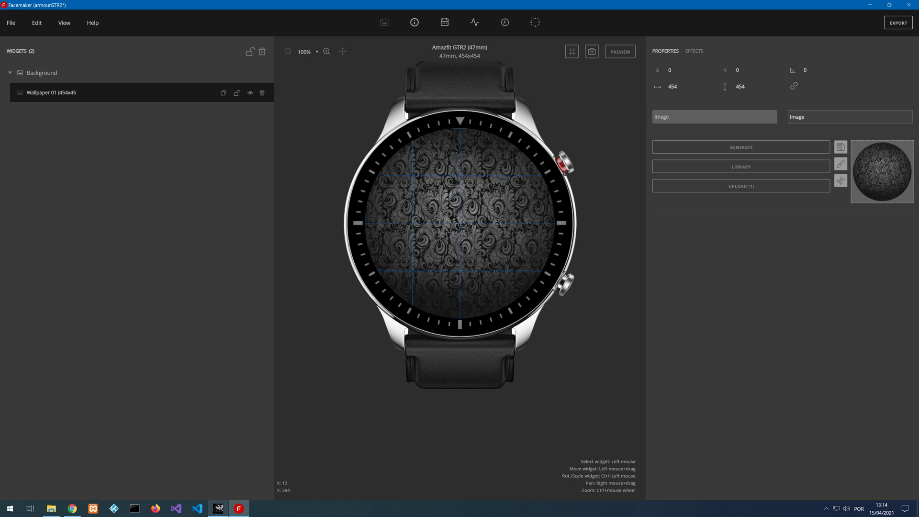
- Switch to GIMP to examine the armour.xcf watch face artwork, and return to Facemaker
{"action": "left_click", "coordinate": [218, 510]}
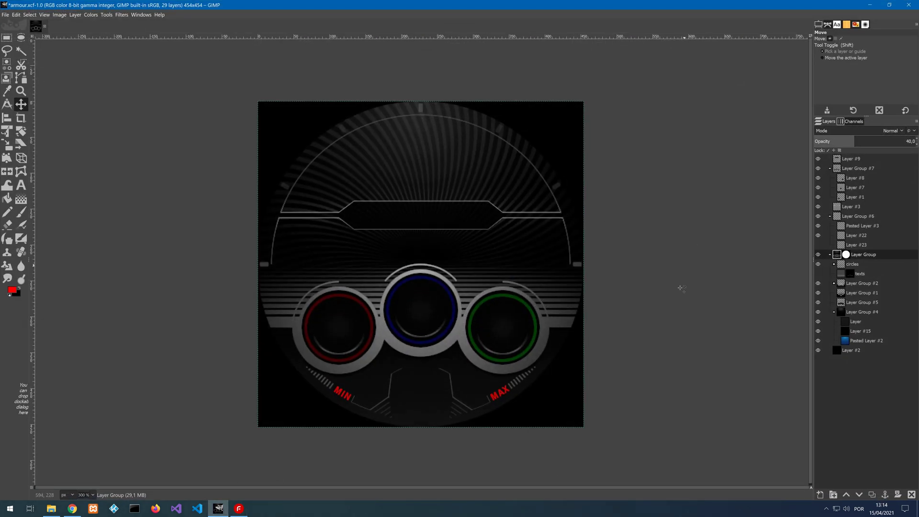
{"action": "scroll", "coordinate": [431, 250], "scroll_direction": "down", "scroll_amount": 1}
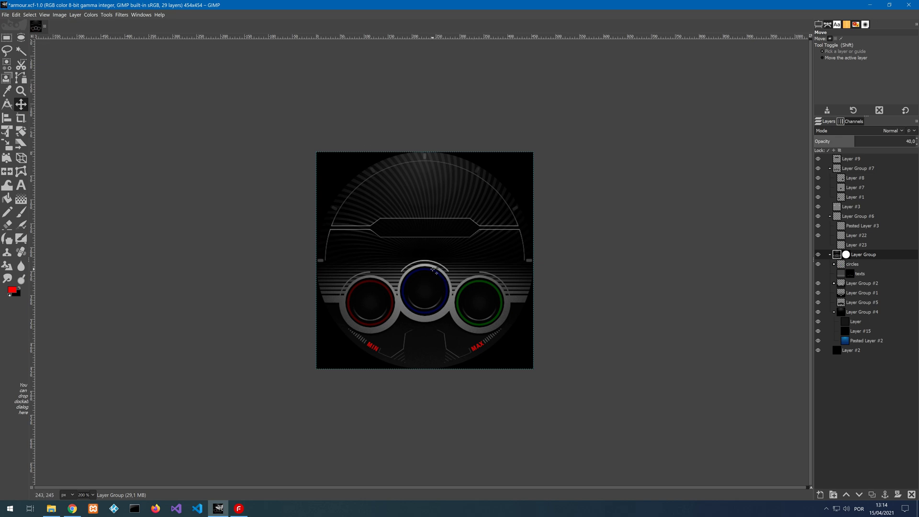
{"action": "scroll", "coordinate": [434, 270], "scroll_direction": "up", "scroll_amount": 2}
{"action": "scroll", "coordinate": [434, 270], "scroll_direction": "down", "scroll_amount": 1}
{"action": "left_click", "coordinate": [869, 9]}
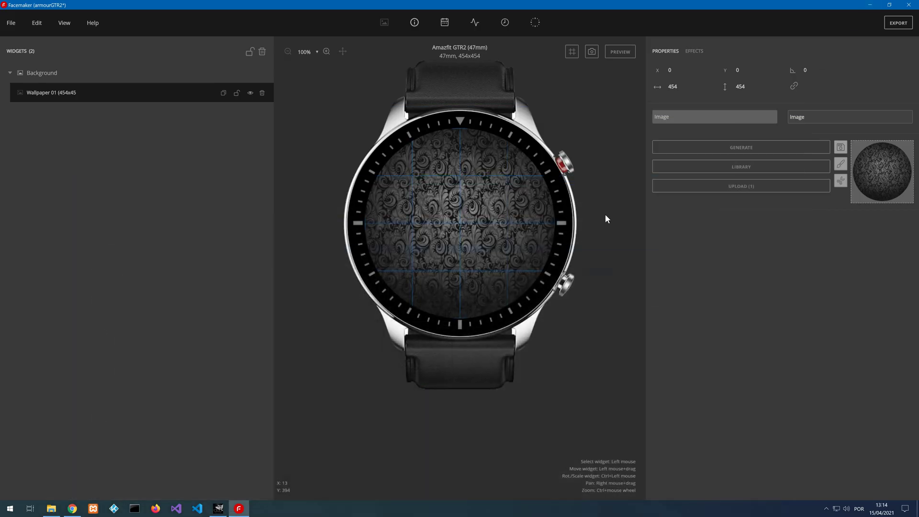
- Upload armour.png from the Desktop as the background image and inspect it on the watch
{"action": "left_click", "coordinate": [762, 188]}
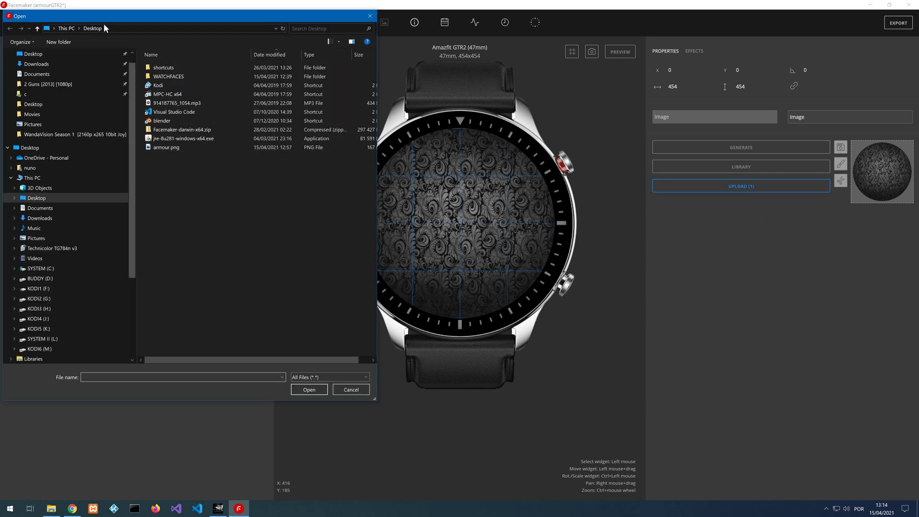
{"action": "double_click", "coordinate": [164, 147]}
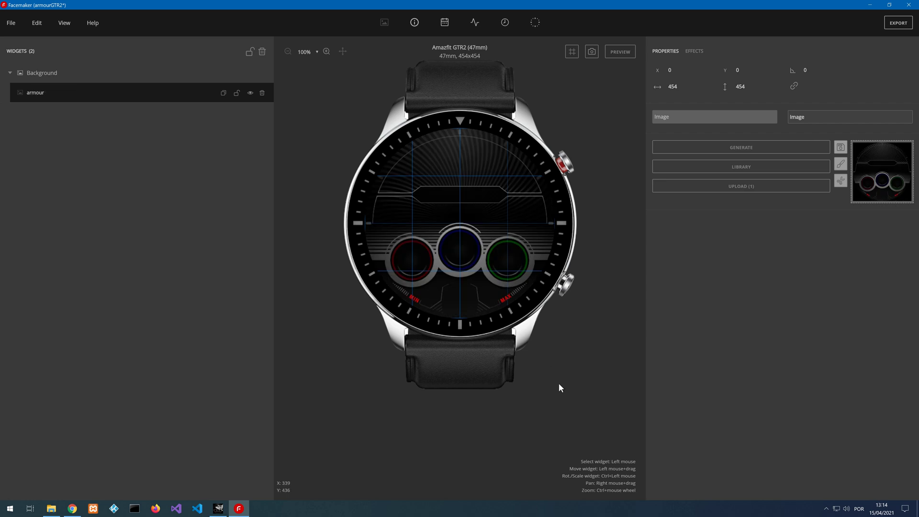
{"action": "scroll", "coordinate": [463, 201], "scroll_direction": "up", "scroll_amount": 2}
{"action": "scroll", "coordinate": [462, 201], "scroll_direction": "down", "scroll_amount": 1}
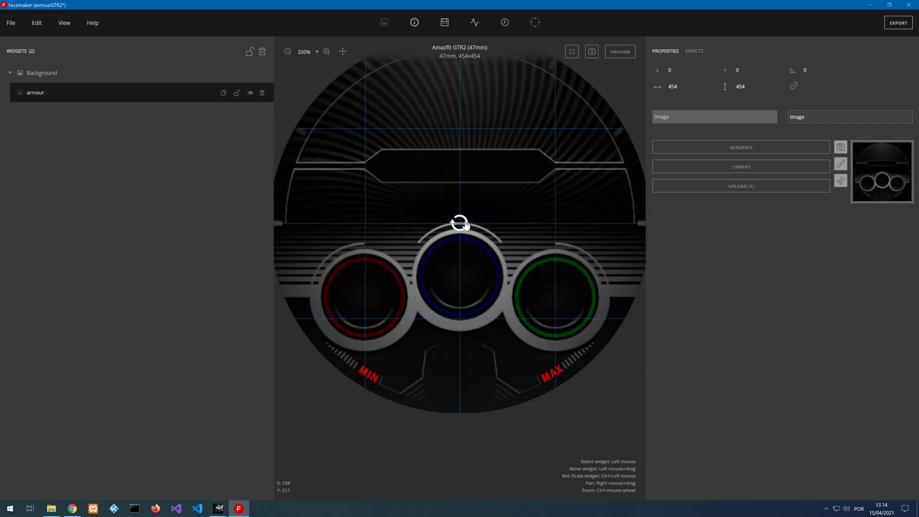
{"action": "mouse_move", "coordinate": [462, 186]}
{"action": "left_mouse_down"}
{"action": "mouse_move", "coordinate": [465, 196]}
{"action": "mouse_move", "coordinate": [447, 195]}
{"action": "mouse_move", "coordinate": [455, 191]}
{"action": "mouse_move", "coordinate": [452, 201]}
{"action": "left_mouse_up"}
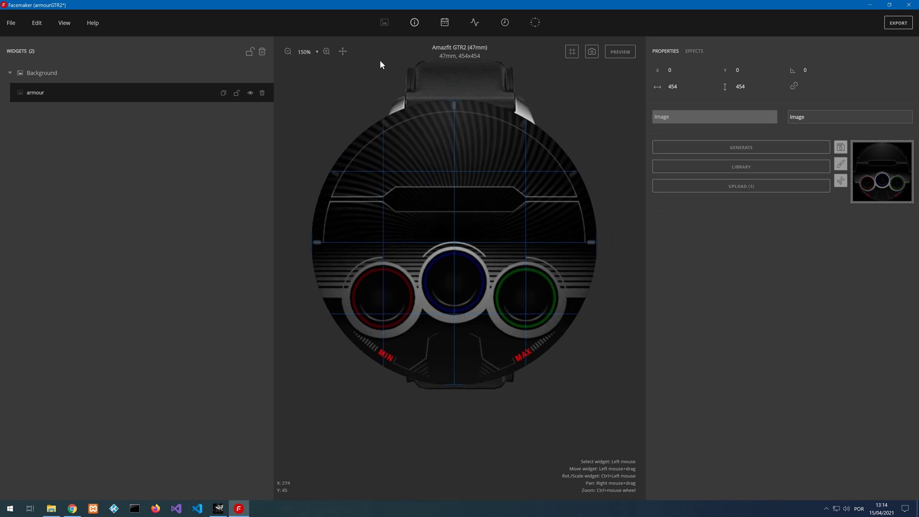
{"action": "scroll", "coordinate": [466, 152], "scroll_direction": "down", "scroll_amount": 1, "text": "ctrl"}
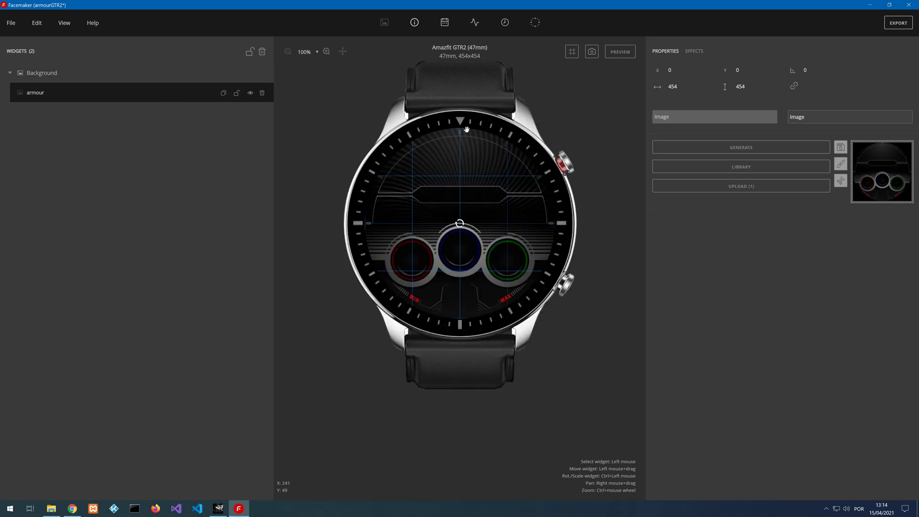
- Toggle the watch body's display on and off repeatedly, leaving it hidden with only the face shown at 200% zoom
{"action": "left_click", "coordinate": [37, 22]}
{"action": "mouse_move", "coordinate": [64, 23]}
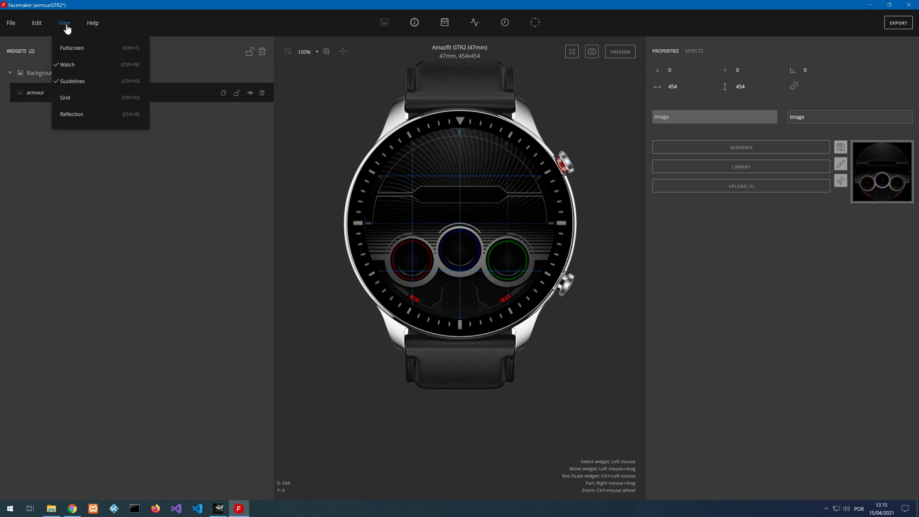
{"action": "left_click", "coordinate": [83, 71]}
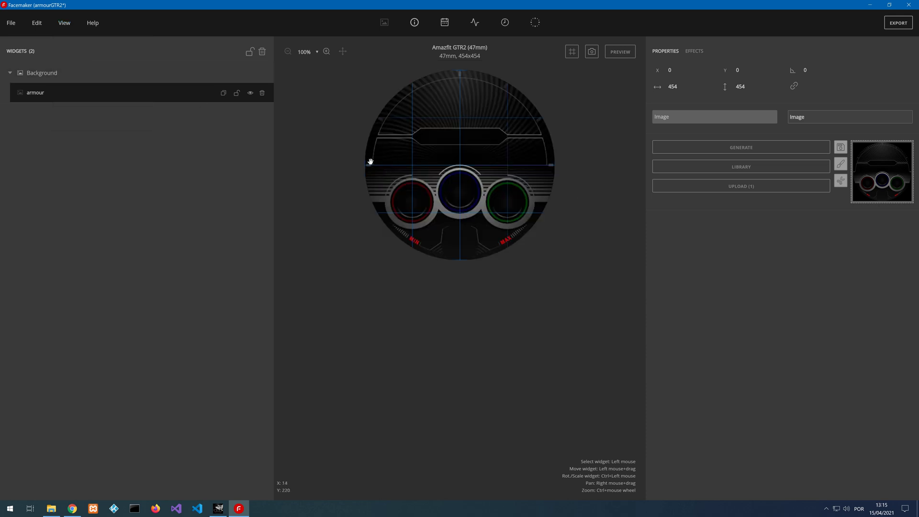
{"action": "key", "text": "ctrl"}
{"action": "key", "text": "ctrl+w"}
{"action": "key", "text": "ctrl+w"}
{"action": "key", "text": "ctrl+w"}
{"action": "key", "text": "ctrl+w"}
{"action": "key", "text": "ctrl+w"}
{"action": "key", "text": "ctrl+w"}
{"action": "key", "text": "ctrl+w"}
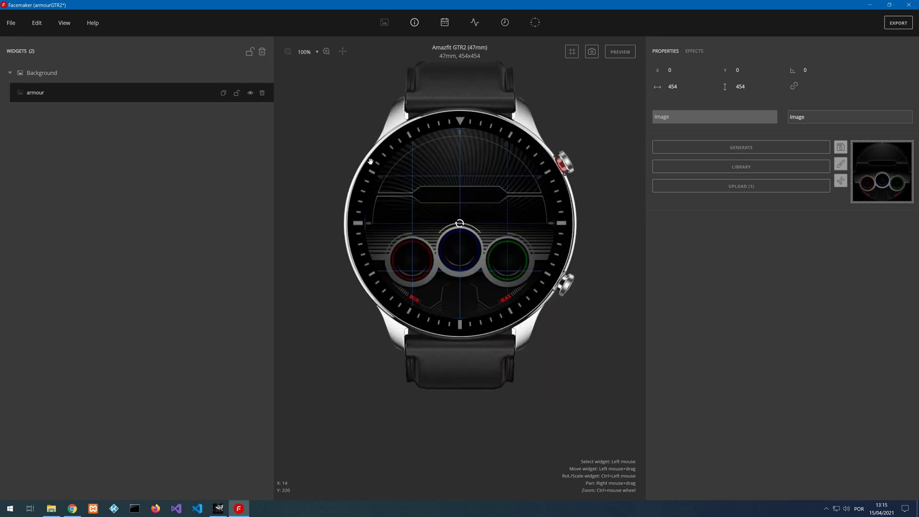
{"action": "key", "text": "ctrl+w"}
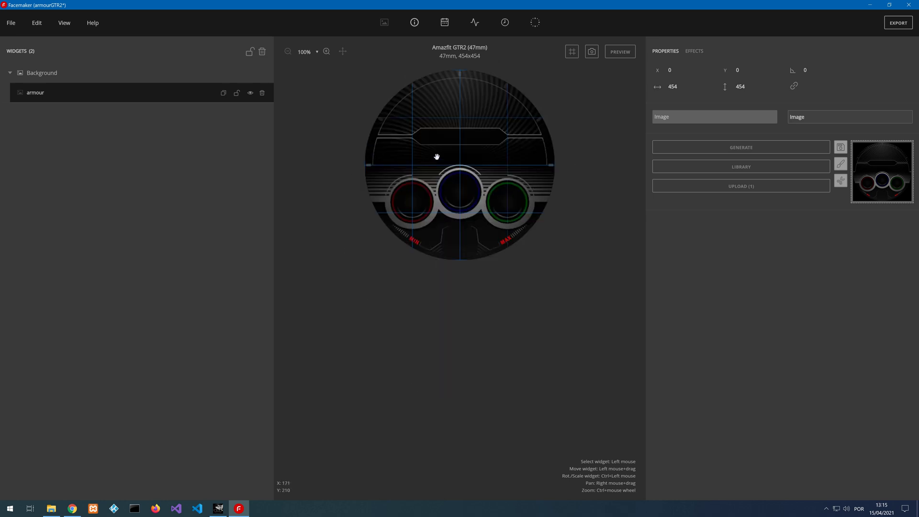
{"action": "scroll", "coordinate": [446, 148], "scroll_direction": "up", "scroll_amount": 2}
{"action": "scroll", "coordinate": [466, 129], "scroll_direction": "up", "scroll_amount": 2}
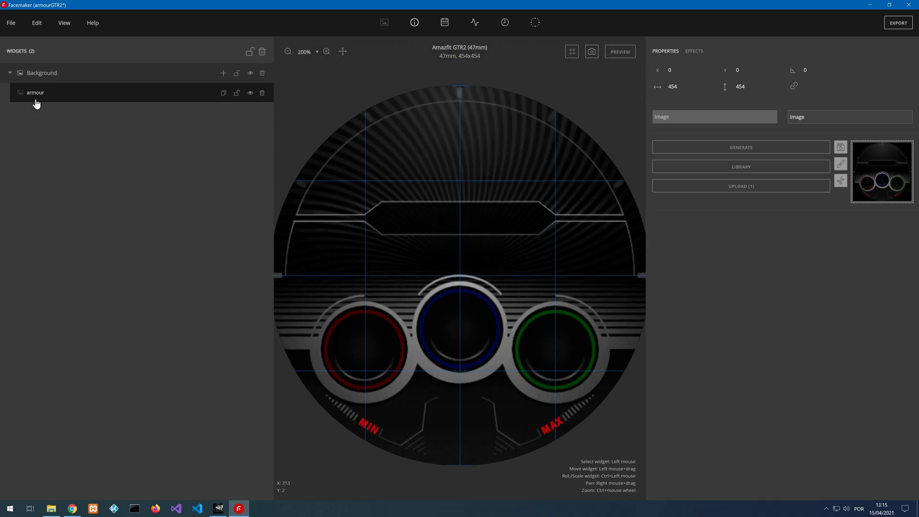
- Lock the armour image widget and collapse the Background group
{"action": "left_click", "coordinate": [236, 93]}
{"action": "left_click", "coordinate": [11, 77]}
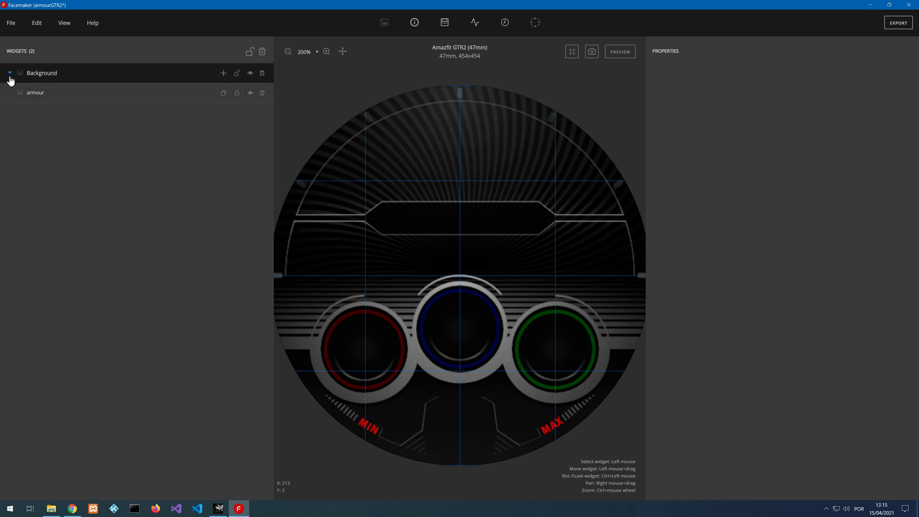
{"action": "left_click", "coordinate": [9, 76]}
- Add a Dial Face widget with a Digital Dial containing an Hours Image Combo
{"action": "left_click", "coordinate": [504, 27]}
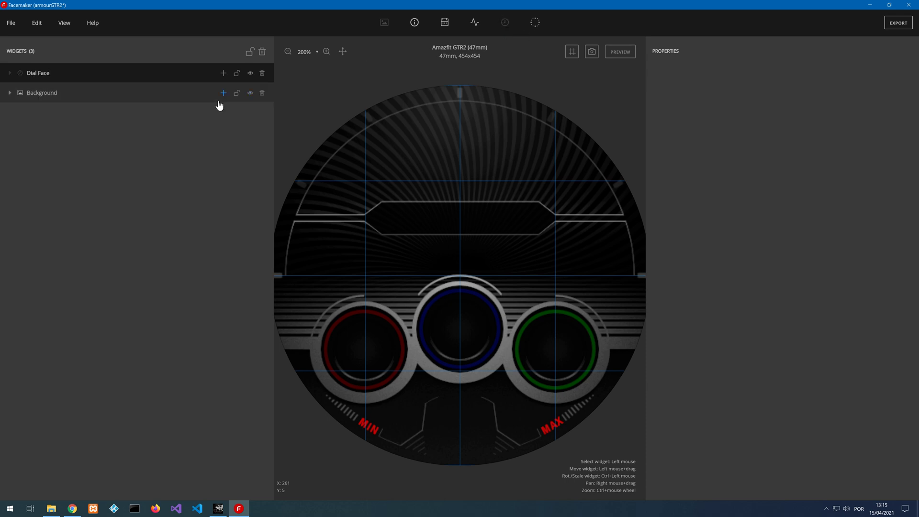
{"action": "left_click", "coordinate": [222, 75]}
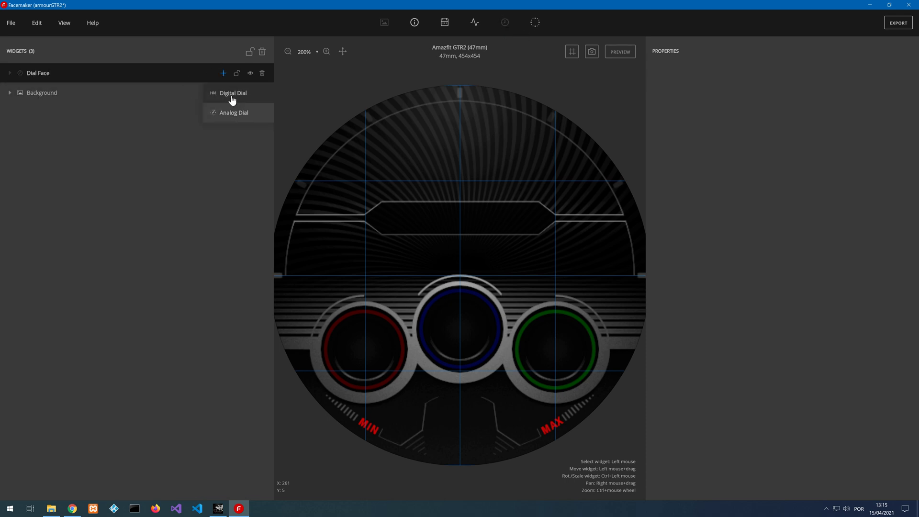
{"action": "left_click", "coordinate": [231, 93]}
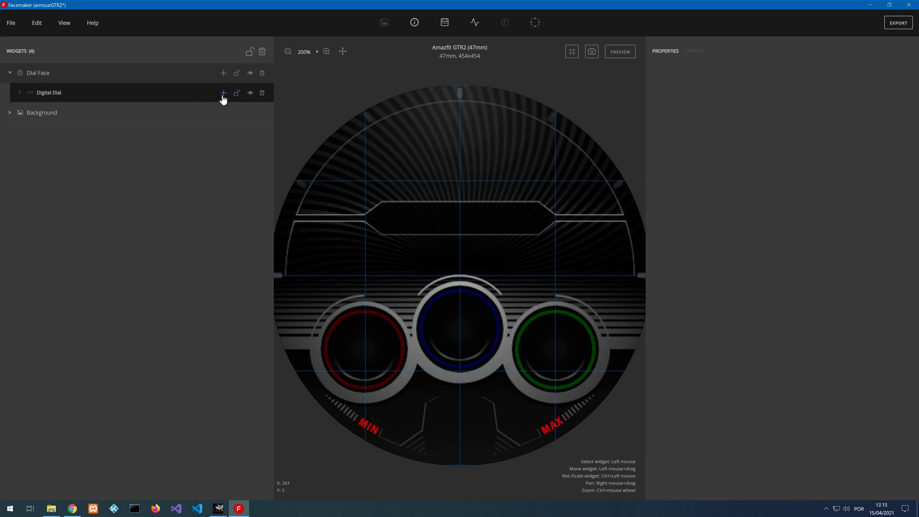
{"action": "left_click", "coordinate": [223, 93]}
{"action": "left_click", "coordinate": [225, 115]}
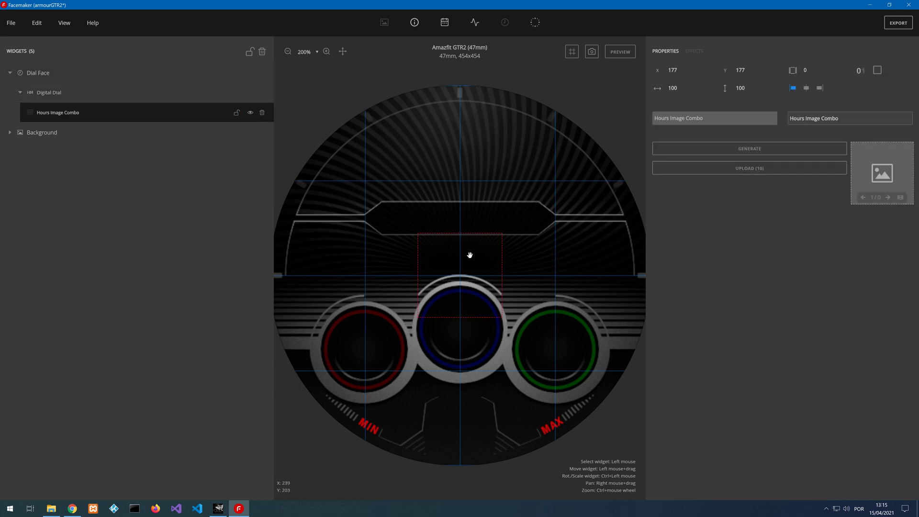
- Move the Hours Image Combo to X 131, Y 44 and generate its digits in bold BebasNeue-Regular at size 34
{"action": "left_click_drag", "start_coordinate": [469, 255], "coordinate": [431, 144]}
{"action": "left_click", "coordinate": [751, 149]}
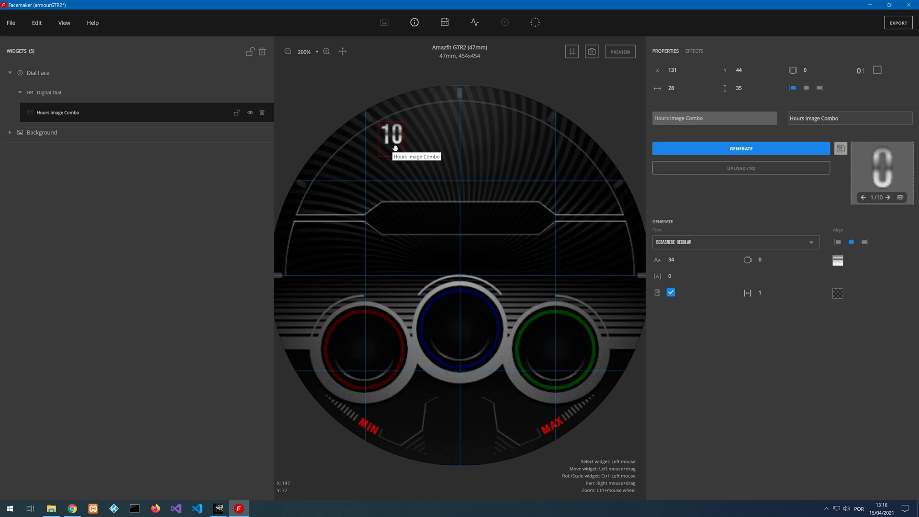
- Review the fonts available in the preferences and leave them without making changes
{"action": "left_click", "coordinate": [40, 25]}
{"action": "left_click", "coordinate": [50, 153]}
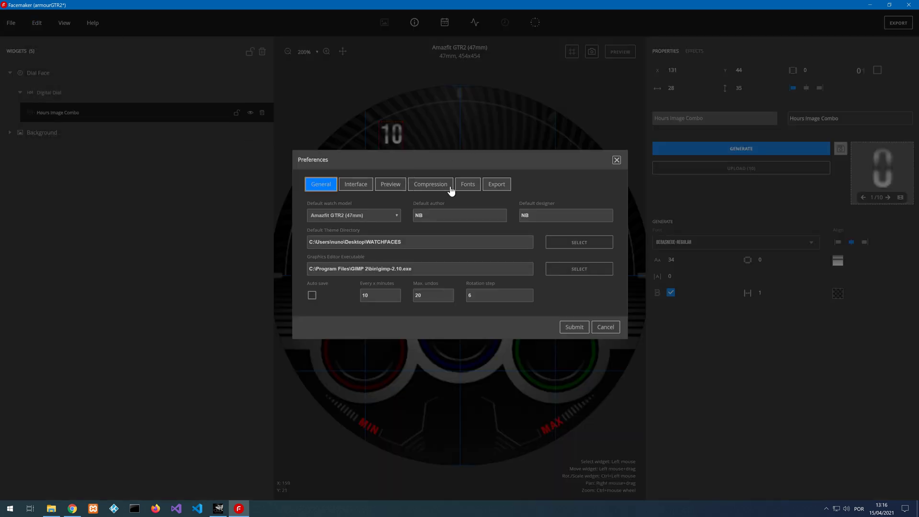
{"action": "left_click", "coordinate": [466, 186]}
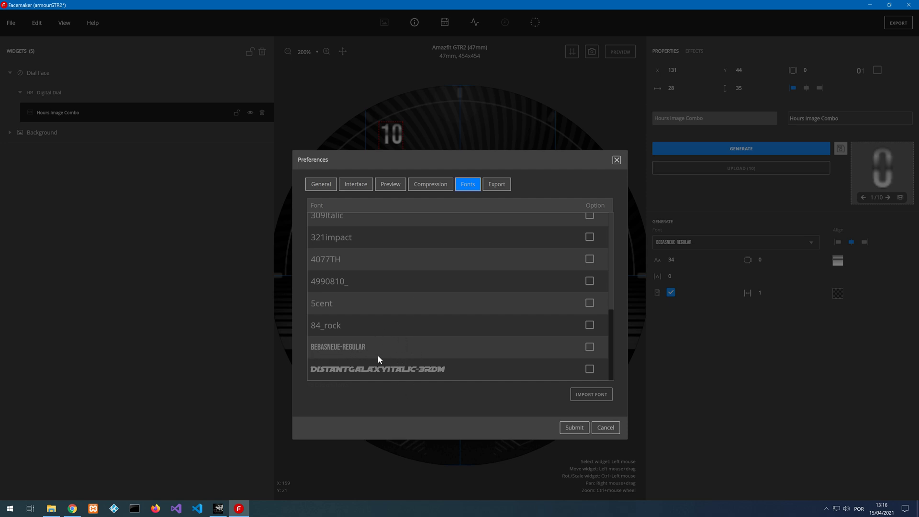
{"action": "left_click", "coordinate": [582, 422]}
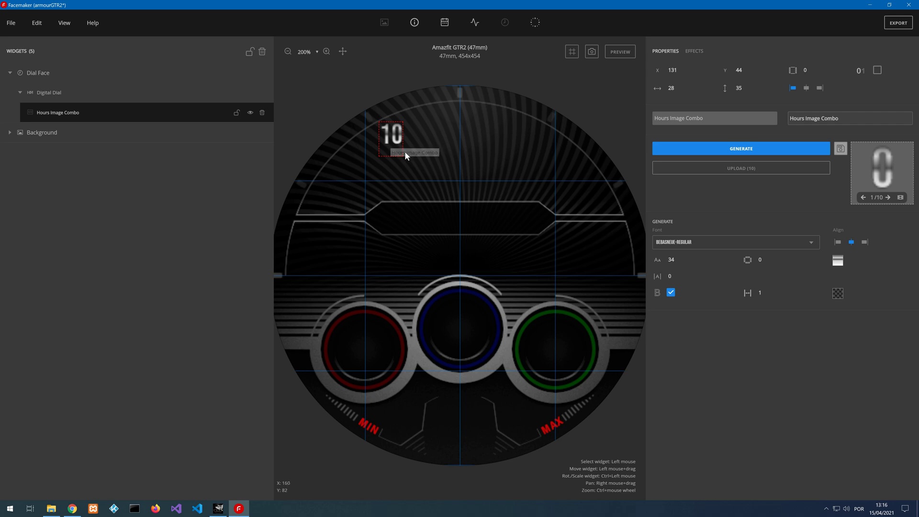
- Set the hours digits' font size to 104 and move the Hours Image Combo to X 132, Y 46
{"action": "left_click", "coordinate": [683, 258]}
{"action": "left_click_drag", "start_coordinate": [684, 259], "coordinate": [684, 259]}
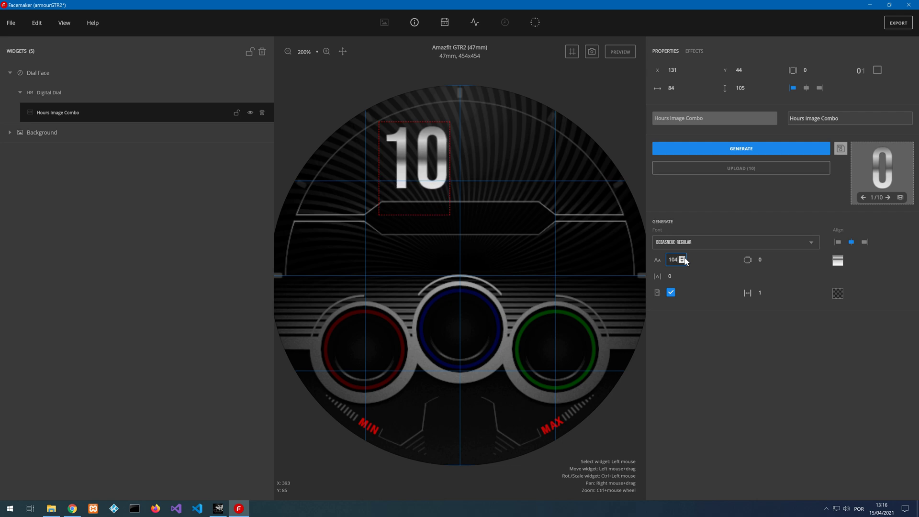
{"action": "left_click_drag", "start_coordinate": [406, 158], "coordinate": [407, 160]}
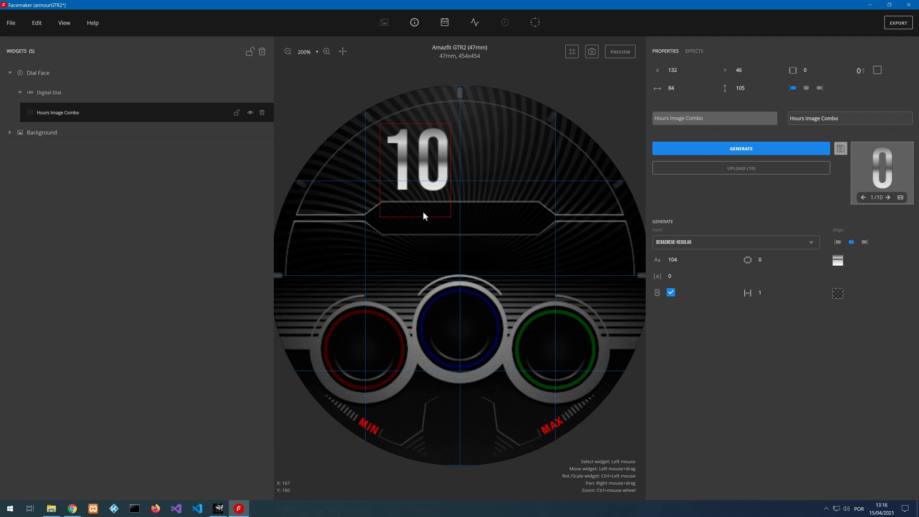
- Enable the leading zero and right alignment for the hours, and check them briefly in the live preview
{"action": "left_click", "coordinate": [877, 71]}
{"action": "left_click", "coordinate": [819, 88]}
{"action": "left_click", "coordinate": [627, 57]}
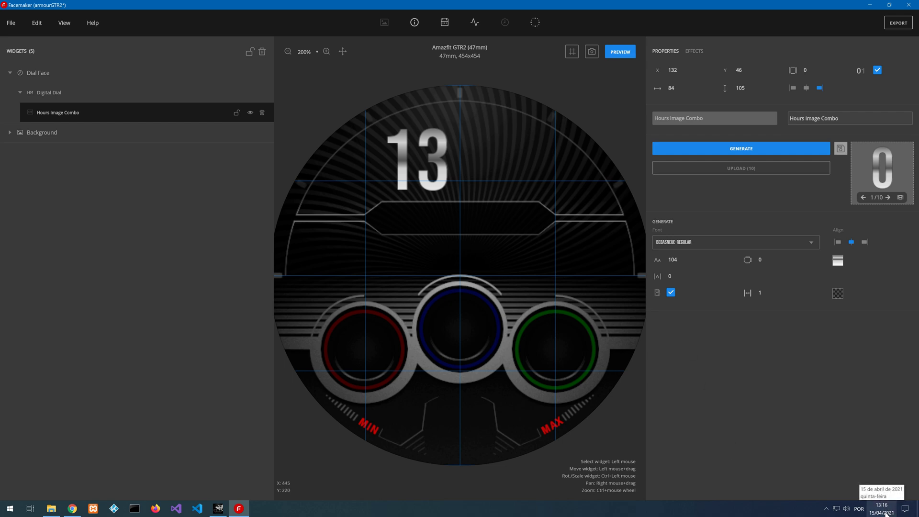
{"action": "mouse_move", "coordinate": [883, 506]}
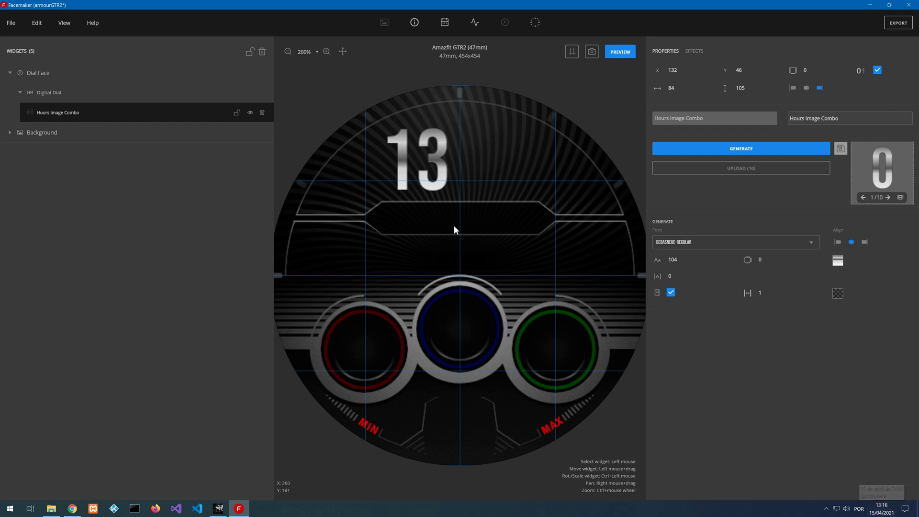
{"action": "left_click", "coordinate": [620, 53]}
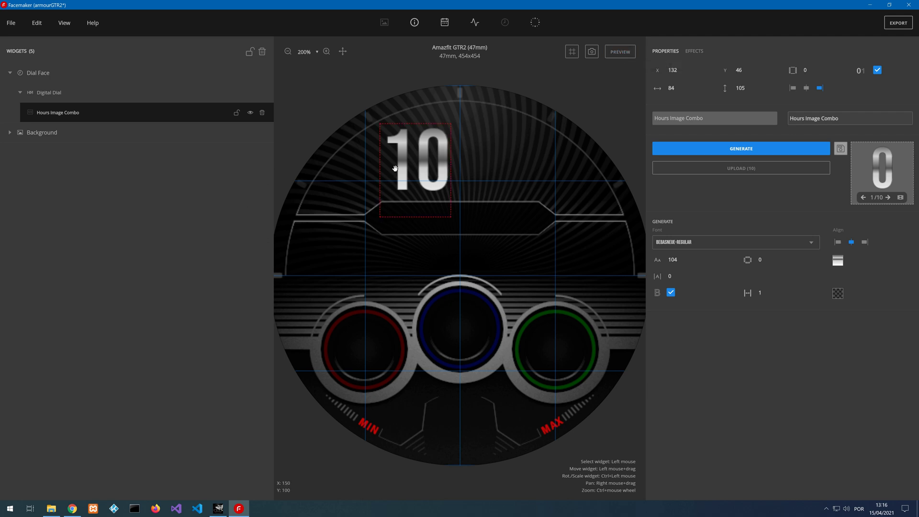
- Nudge the Hours Image Combo to X 131, Y 47 and lock it
{"action": "key", "text": "Left"}
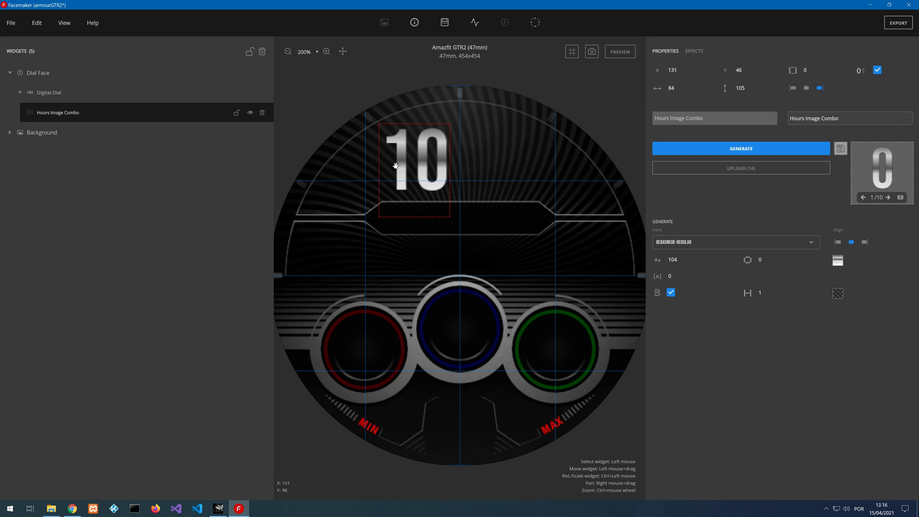
{"action": "key", "text": "Down"}
{"action": "left_click", "coordinate": [236, 112]}
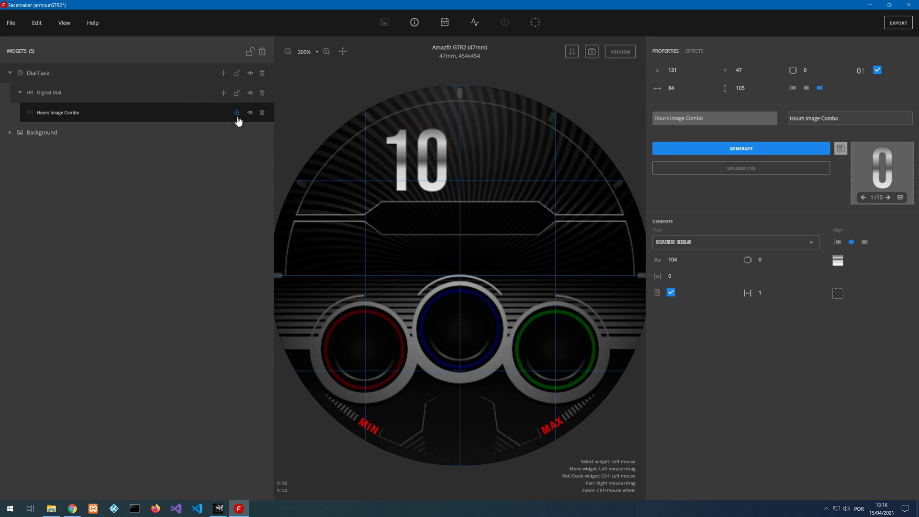
- Add a Minutes Image Combo to the Digital Dial, generate its digits with a leading zero, and move it to X 239, Y 46
{"action": "left_click", "coordinate": [223, 93]}
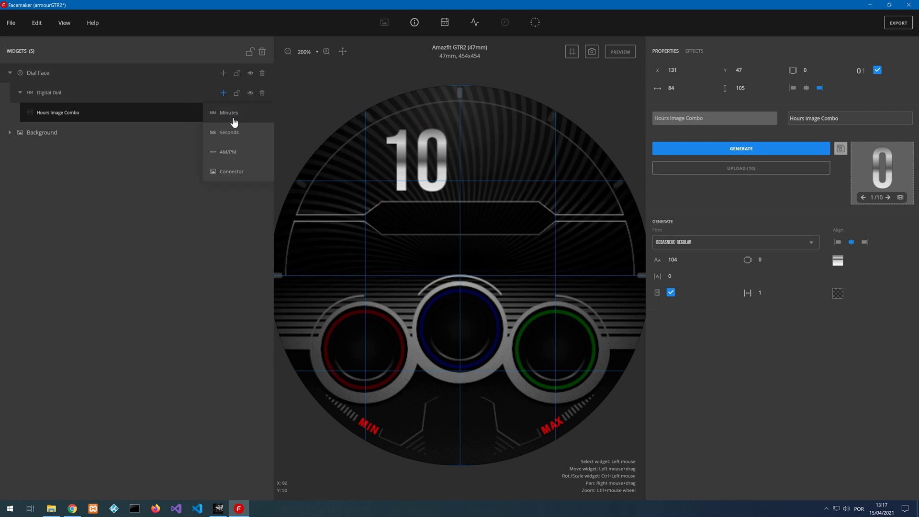
{"action": "left_click", "coordinate": [234, 118]}
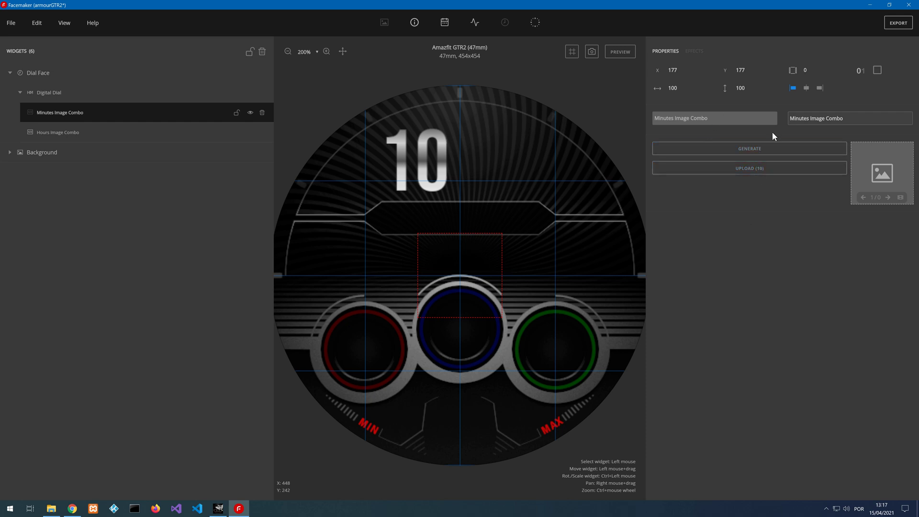
{"action": "left_click", "coordinate": [750, 150]}
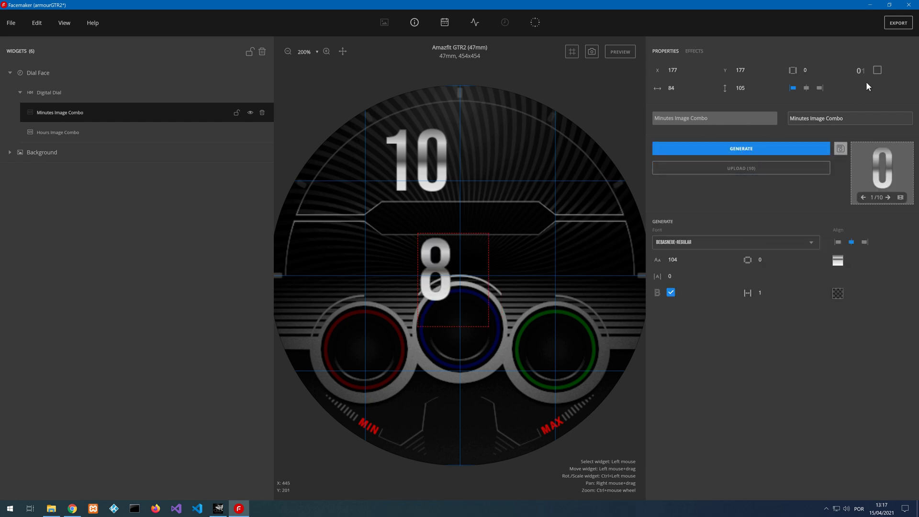
{"action": "left_click", "coordinate": [877, 71]}
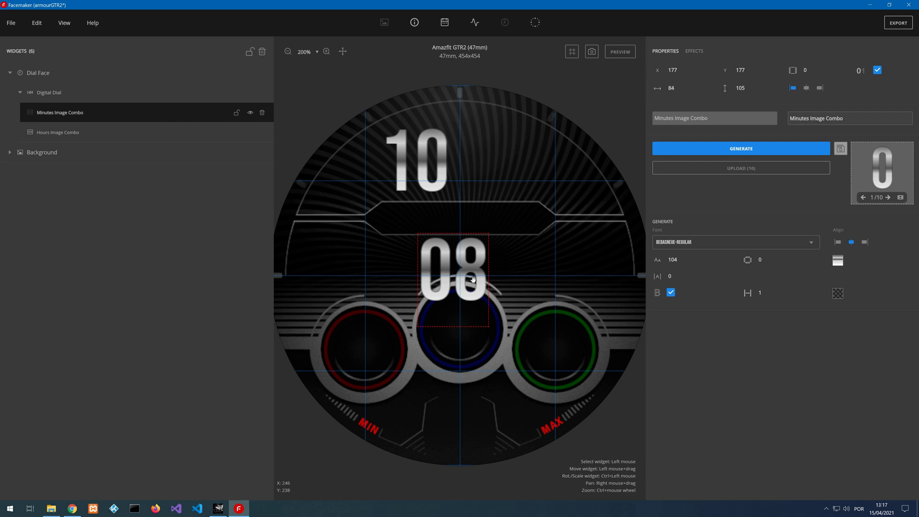
{"action": "left_click_drag", "start_coordinate": [473, 277], "coordinate": [521, 161]}
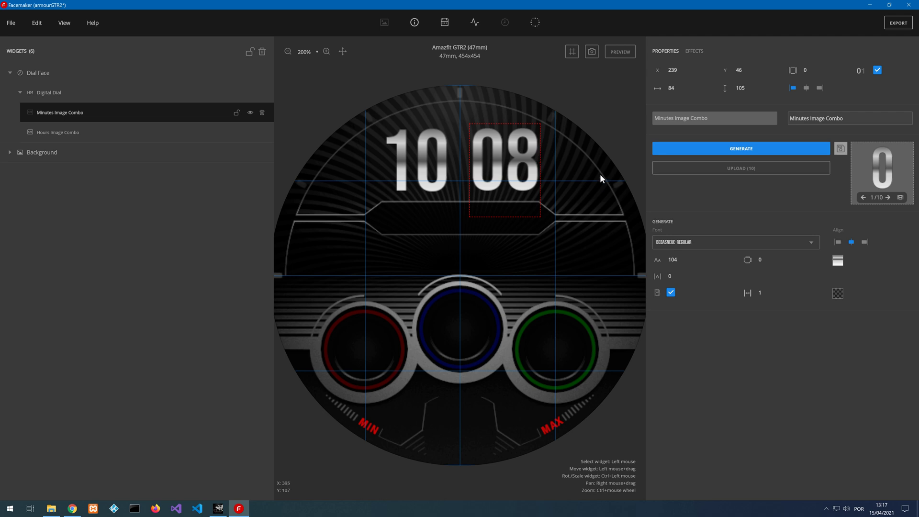
- Compare the minutes' position with the hours widget and set the Minutes Image Combo's Y to 47
{"action": "left_click", "coordinate": [178, 135]}
{"action": "left_click", "coordinate": [175, 113]}
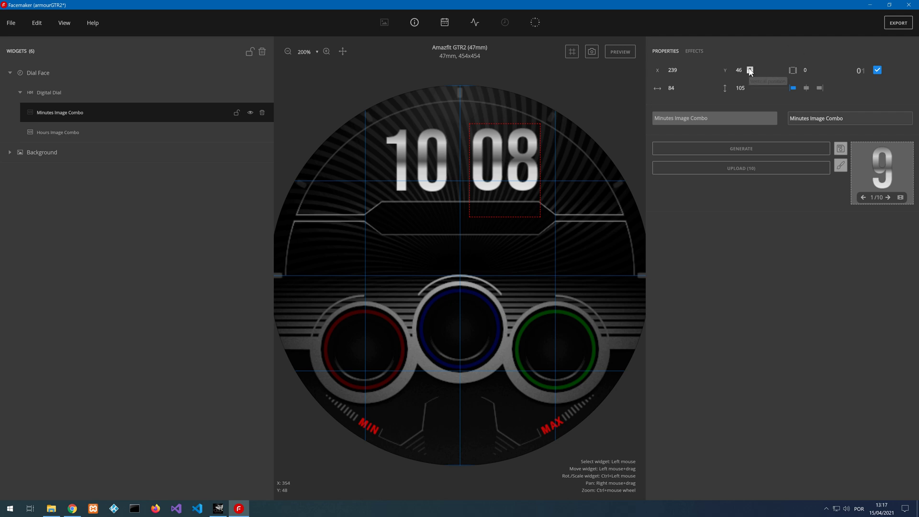
{"action": "left_click", "coordinate": [750, 68]}
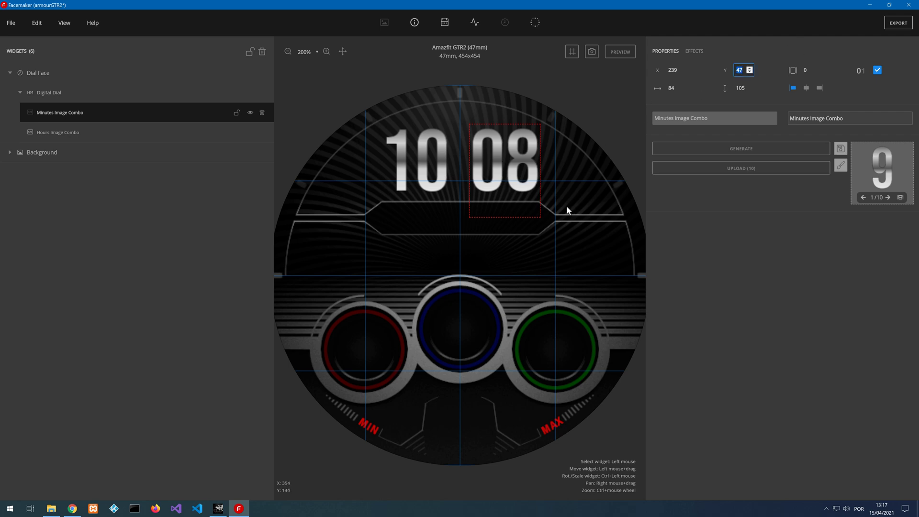
- Try an opaque red #ff0000 outline on the generated minutes digits
{"action": "left_click", "coordinate": [687, 152]}
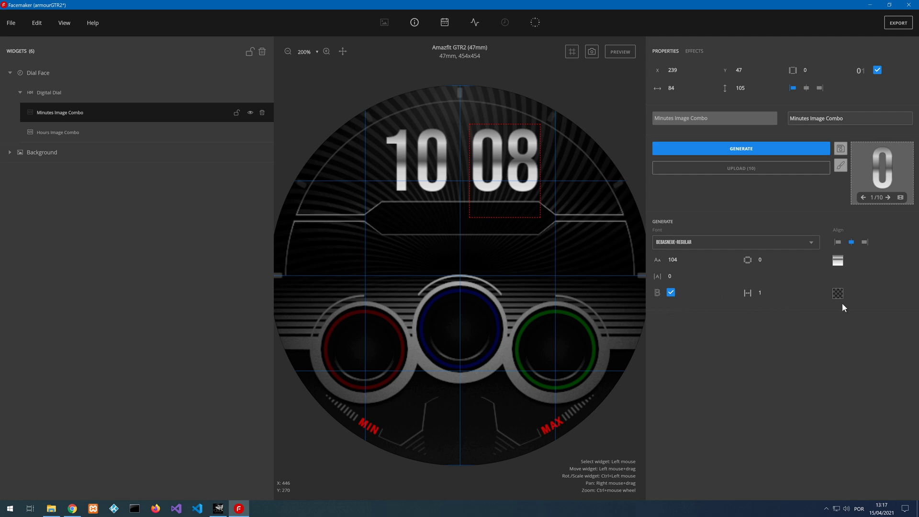
{"action": "scroll", "coordinate": [526, 124], "scroll_direction": "up", "scroll_amount": 3, "text": "ctrl"}
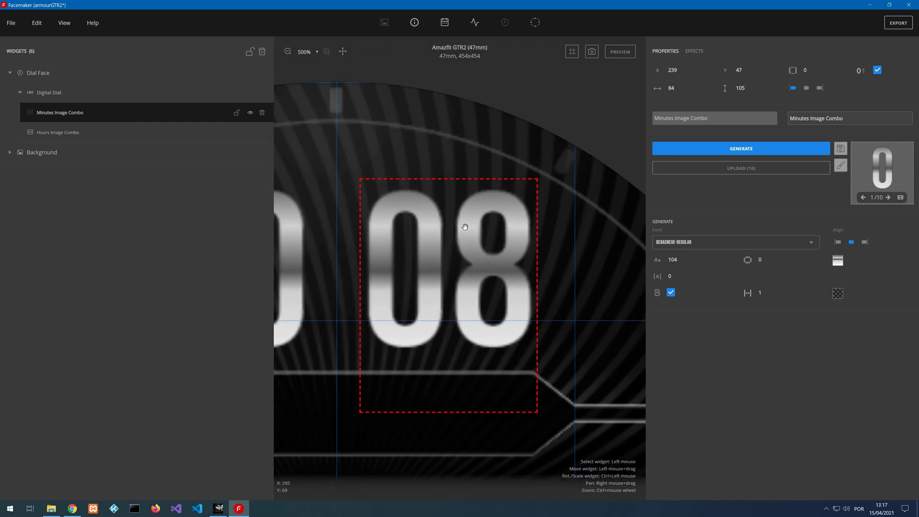
{"action": "left_click", "coordinate": [838, 292]}
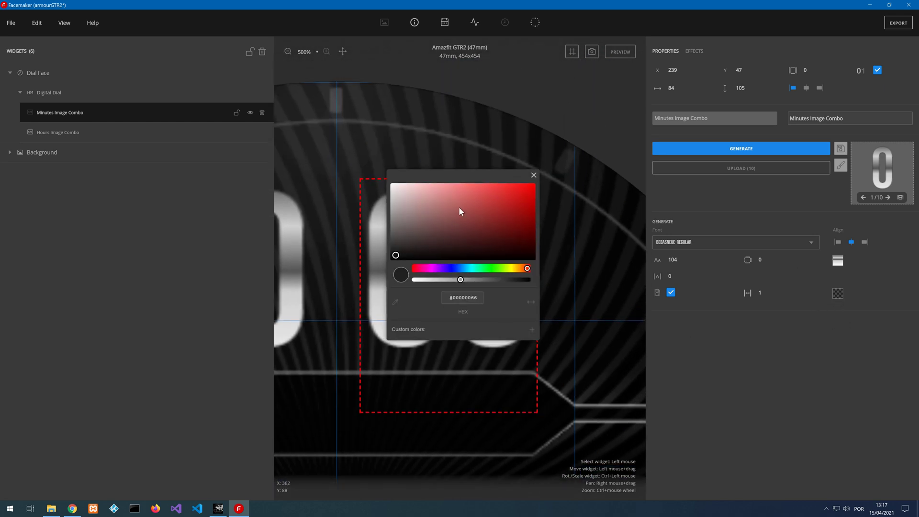
{"action": "left_click_drag", "start_coordinate": [467, 173], "coordinate": [136, 180]}
{"action": "left_click_drag", "start_coordinate": [151, 229], "coordinate": [223, 158]}
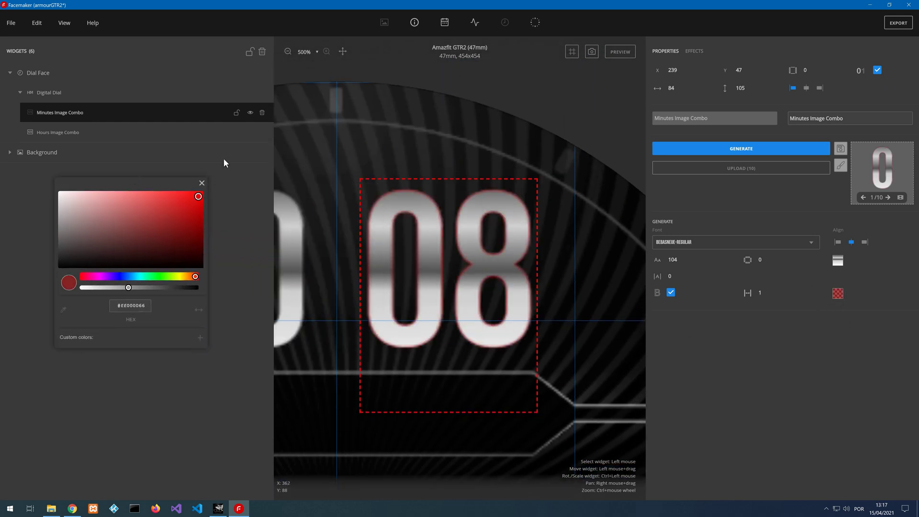
{"action": "left_click_drag", "start_coordinate": [129, 287], "coordinate": [165, 287]}
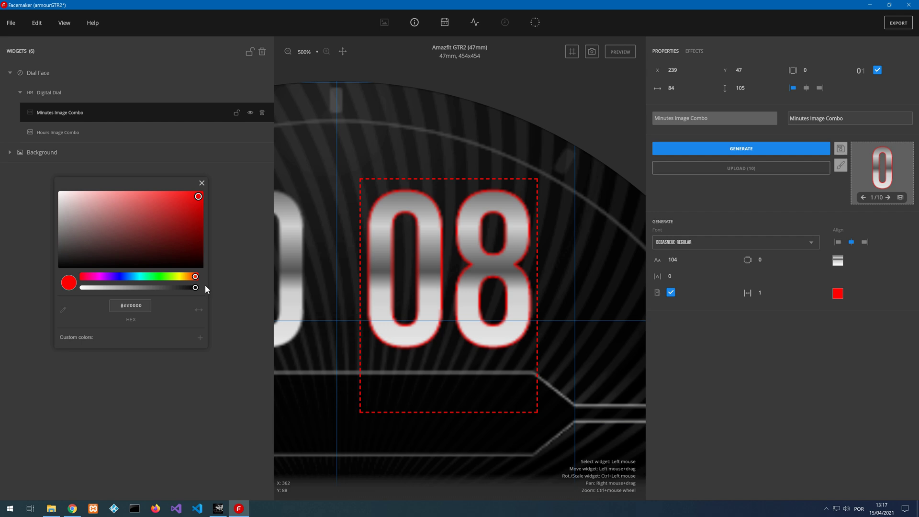
- Set the minutes digits' outline to semi-transparent black #00000059 and close the colour picker
{"action": "left_click_drag", "start_coordinate": [195, 288], "coordinate": [124, 289]}
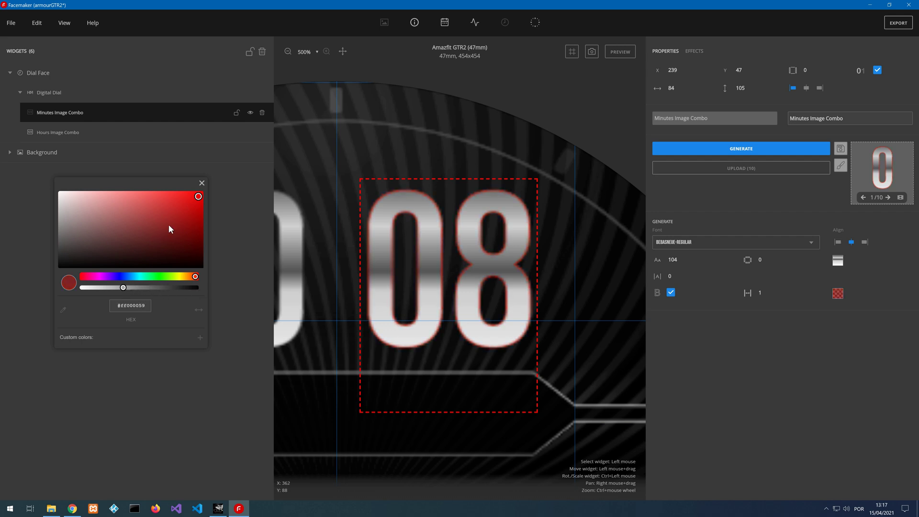
{"action": "left_click_drag", "start_coordinate": [169, 229], "coordinate": [52, 271]}
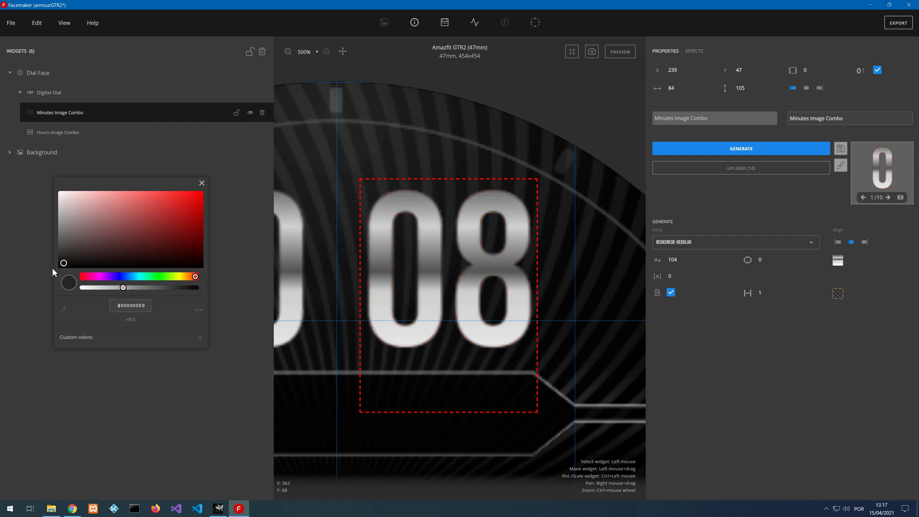
{"action": "left_click", "coordinate": [202, 184]}
- Apply the saved red-to-black gradient to the minutes digits' fill and flip its direction so the black is on top
{"action": "scroll", "coordinate": [388, 293], "scroll_direction": "down", "scroll_amount": 2}
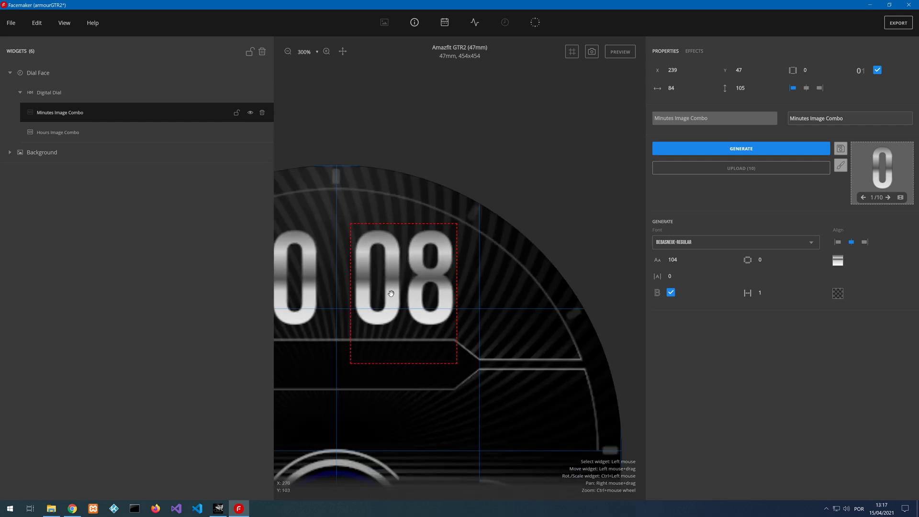
{"action": "left_click_drag", "start_coordinate": [402, 313], "coordinate": [402, 345]}
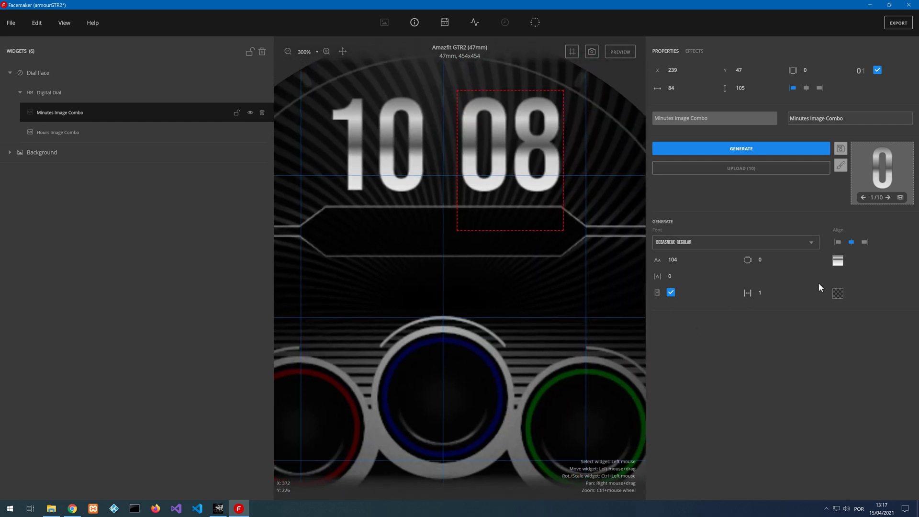
{"action": "left_click", "coordinate": [837, 261]}
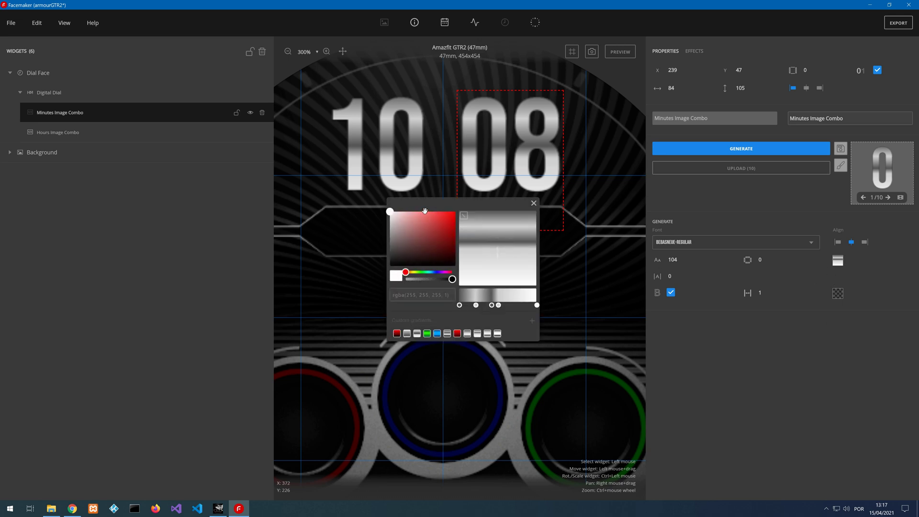
{"action": "left_click_drag", "start_coordinate": [339, 223], "coordinate": [278, 240]}
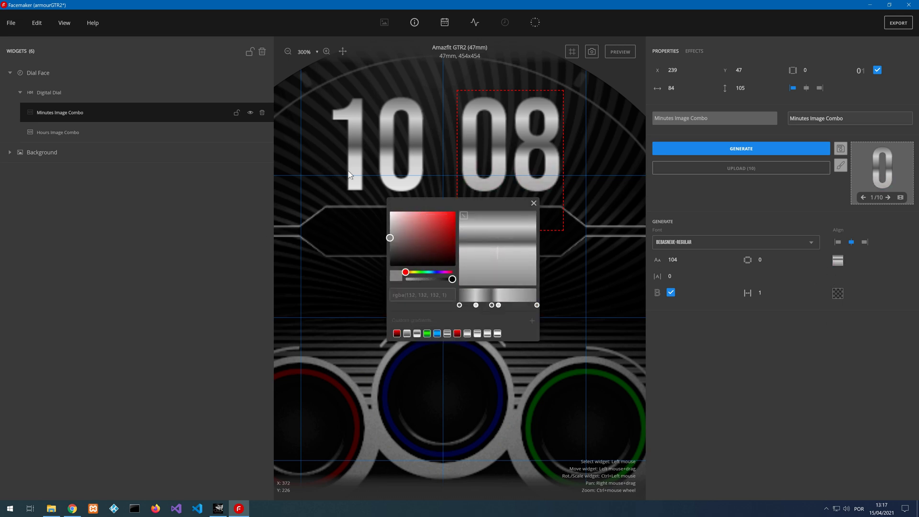
{"action": "left_click_drag", "start_coordinate": [390, 238], "coordinate": [123, 220]}
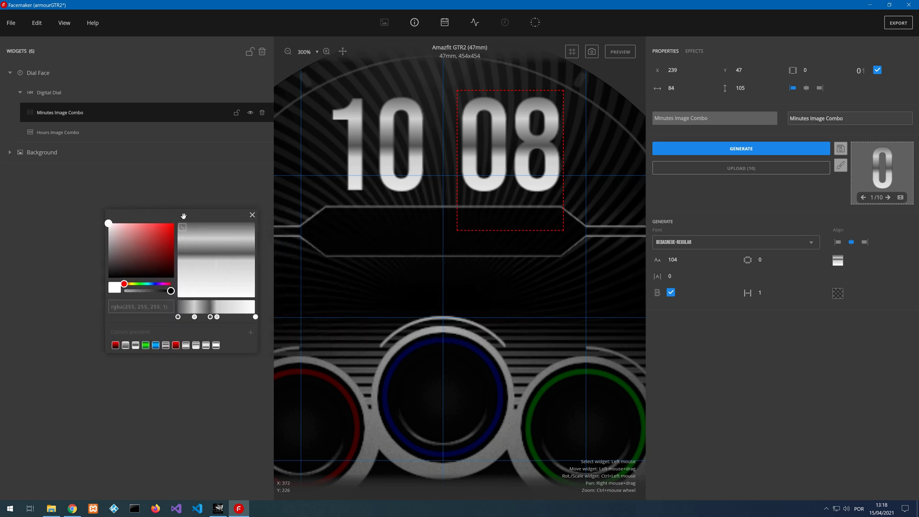
{"action": "left_click", "coordinate": [116, 345]}
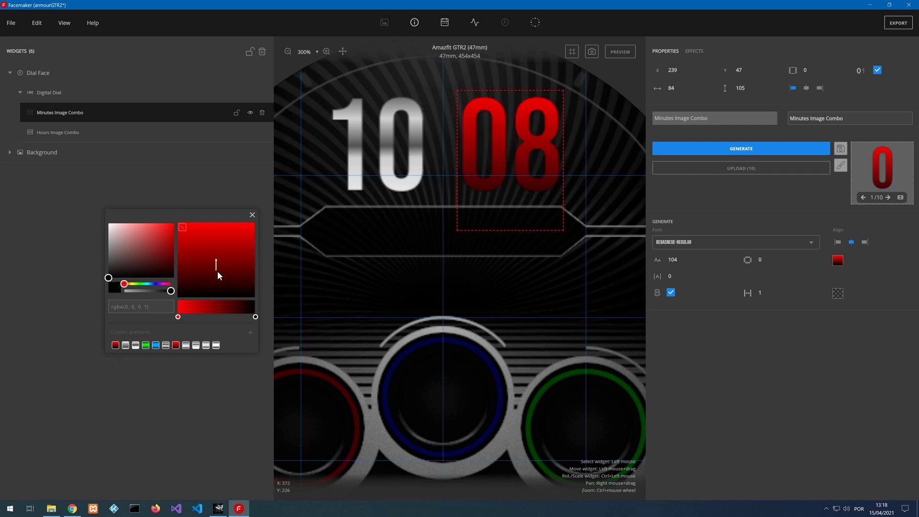
{"action": "left_click_drag", "start_coordinate": [216, 267], "coordinate": [221, 232]}
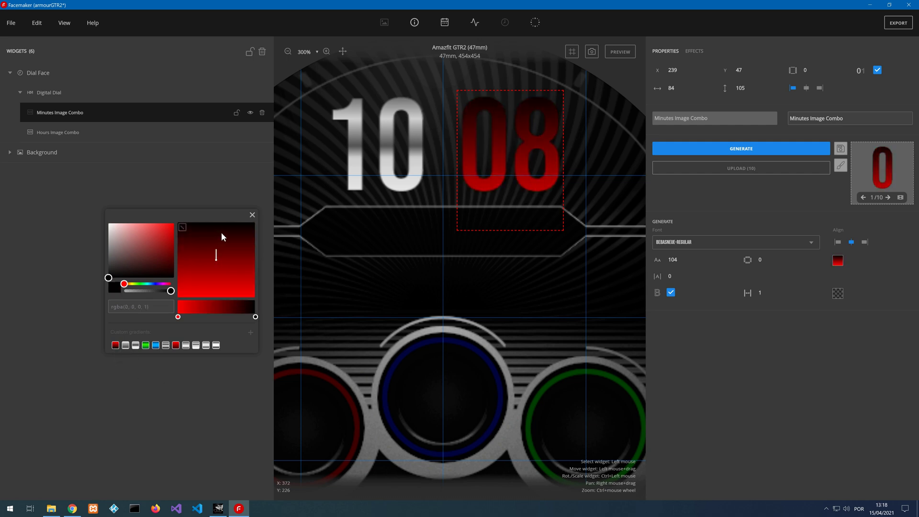
- Change the minutes digits' gradient to radial, try several centre points, and set its centre to the upper-left anchor
{"action": "left_click", "coordinate": [182, 227]}
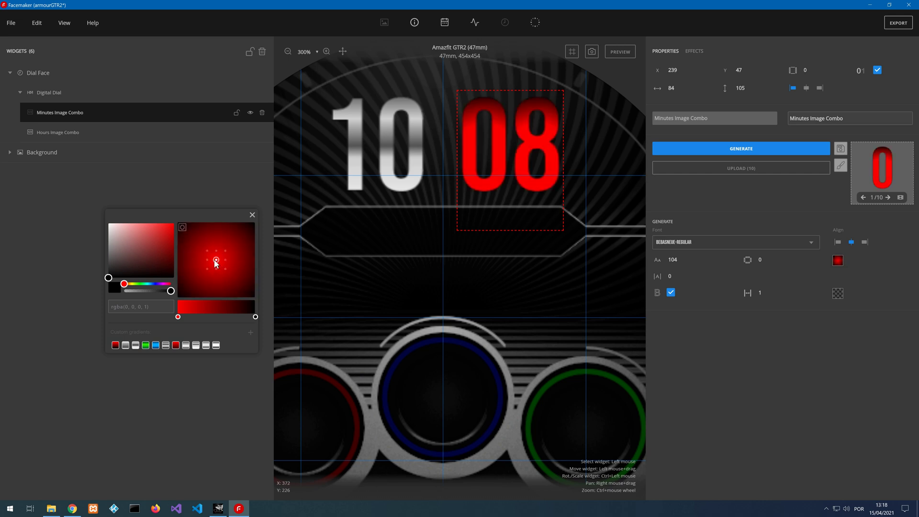
{"action": "left_click", "coordinate": [225, 259]}
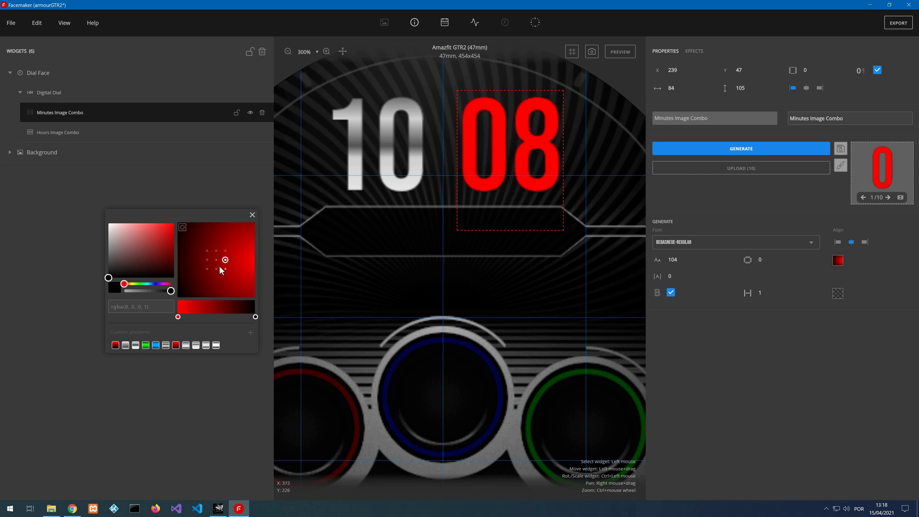
{"action": "left_click", "coordinate": [207, 260]}
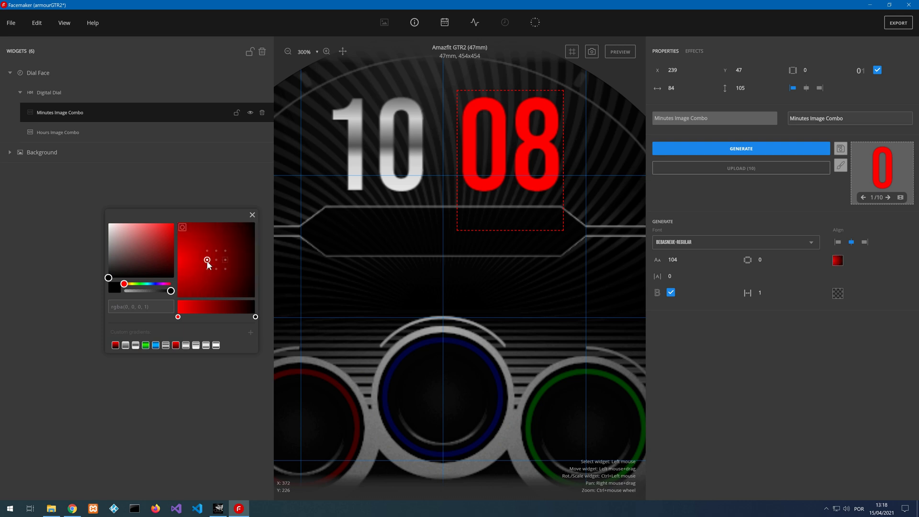
{"action": "left_click", "coordinate": [206, 250]}
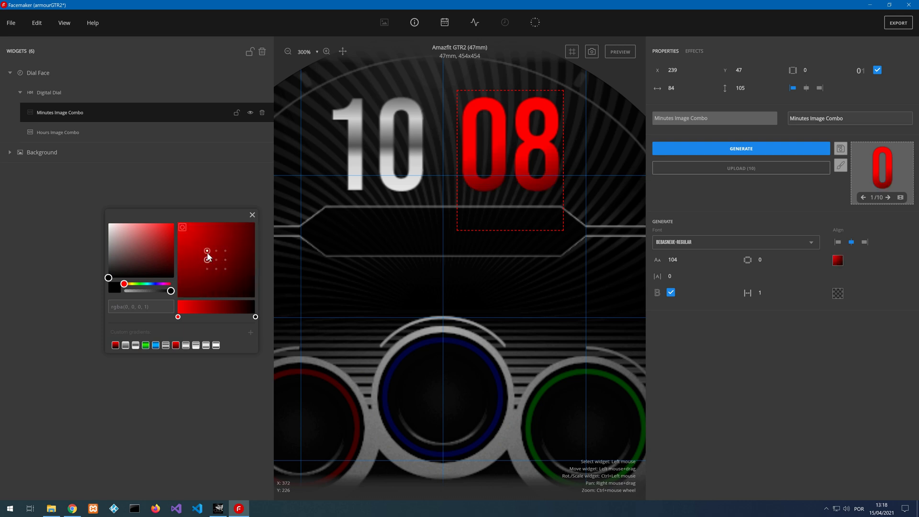
- Try the saved green gradient on the minutes digits, as radial with different centre points and as linear with different directions
{"action": "left_click", "coordinate": [145, 345]}
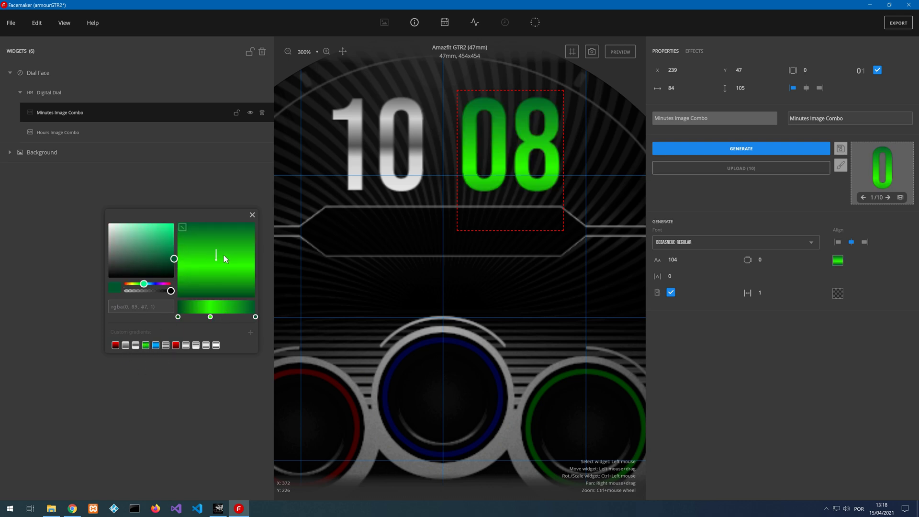
{"action": "left_click", "coordinate": [183, 227]}
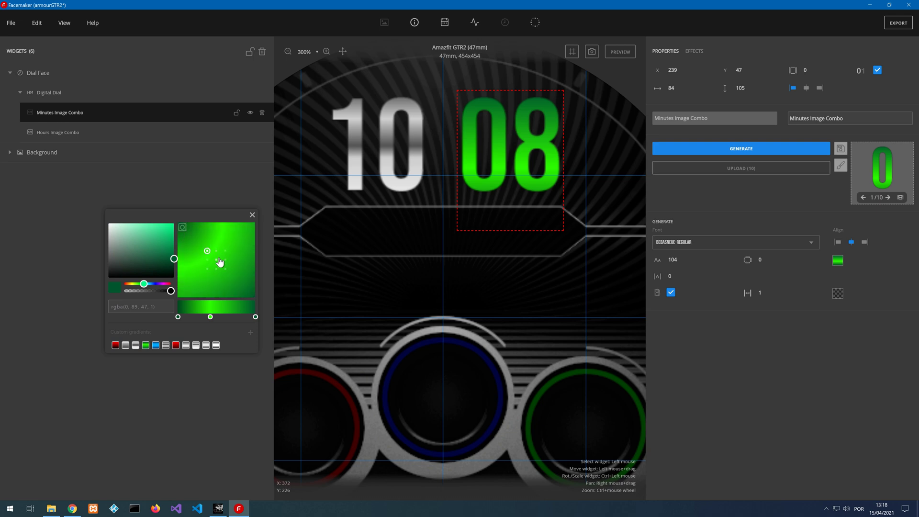
{"action": "left_click", "coordinate": [218, 260]}
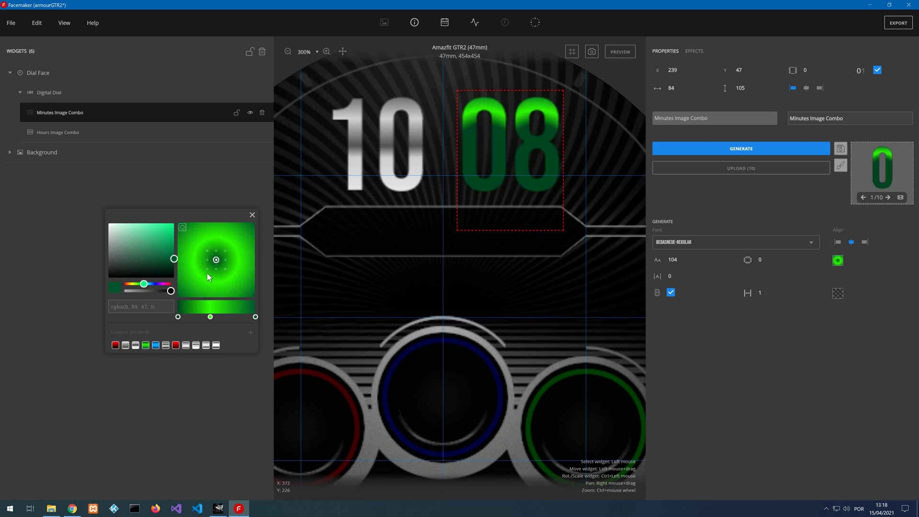
{"action": "left_click", "coordinate": [207, 269]}
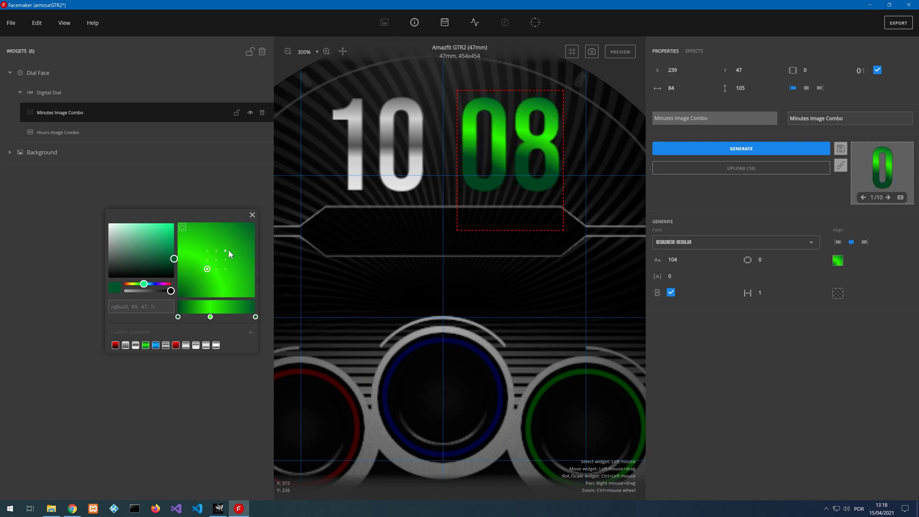
{"action": "left_click", "coordinate": [184, 229]}
{"action": "left_click", "coordinate": [184, 230]}
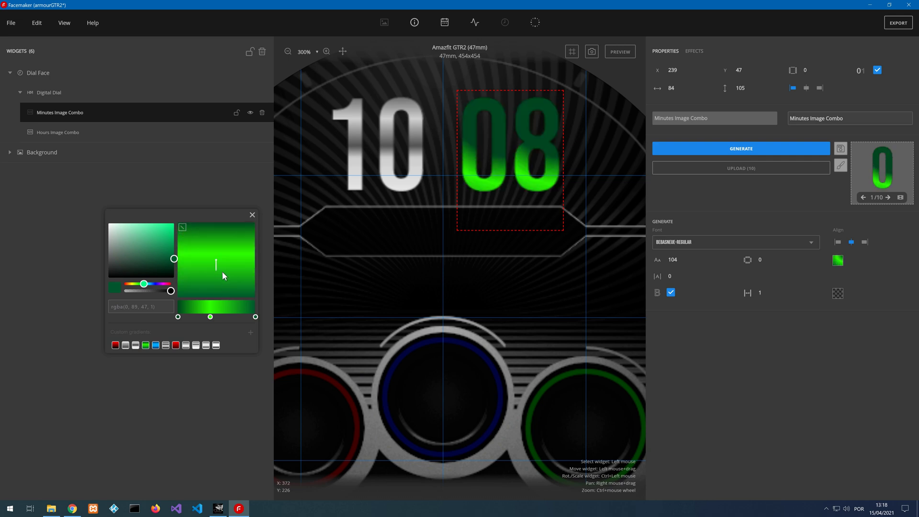
{"action": "left_click_drag", "start_coordinate": [203, 265], "coordinate": [218, 241]}
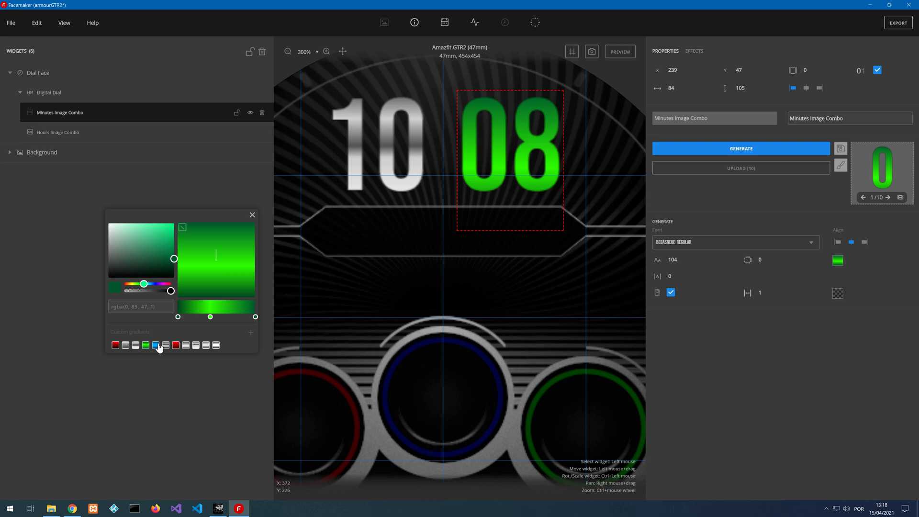
- Try the saved silver gradients on the minutes digits and remove the intermediate colour stops
{"action": "left_click", "coordinate": [186, 348]}
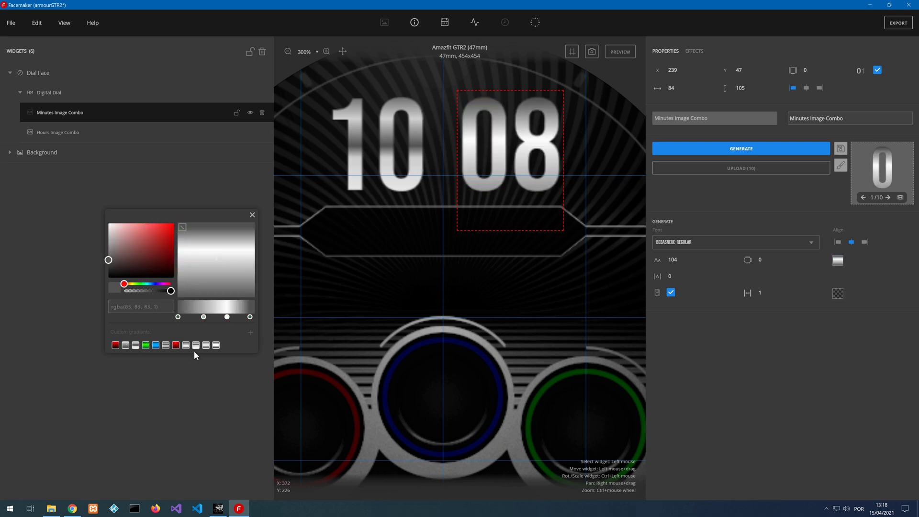
{"action": "left_click", "coordinate": [205, 345]}
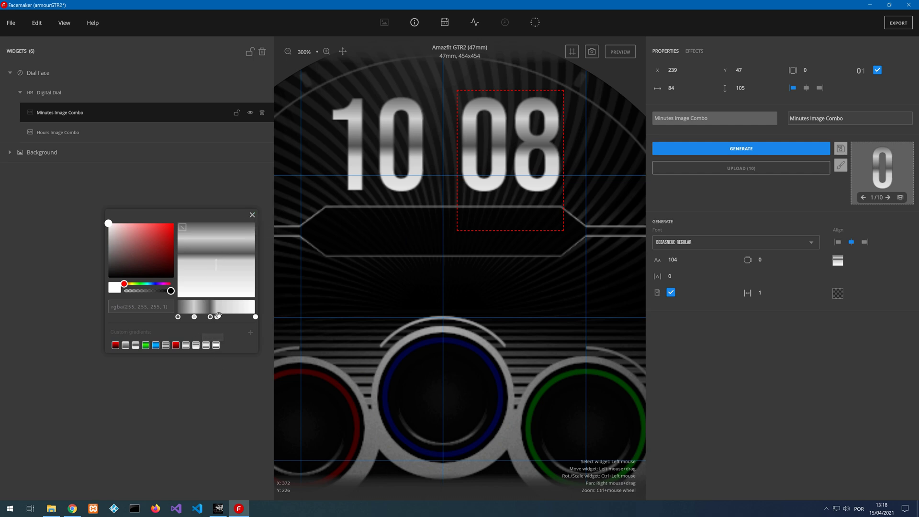
{"action": "left_click_drag", "start_coordinate": [194, 317], "coordinate": [192, 355]}
{"action": "left_click", "coordinate": [193, 315]}
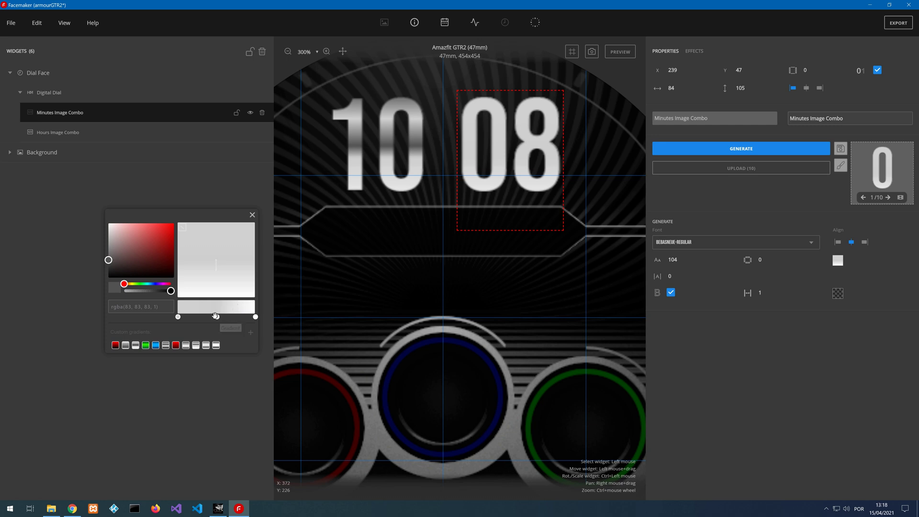
{"action": "left_click_drag", "start_coordinate": [216, 317], "coordinate": [177, 390]}
{"action": "left_click_drag", "start_coordinate": [209, 315], "coordinate": [154, 319]}
- Try white and then red on the gradient's first colour stop, and red rgba(255, 0, 0, 1) on its last stop
{"action": "left_click", "coordinate": [113, 230]}
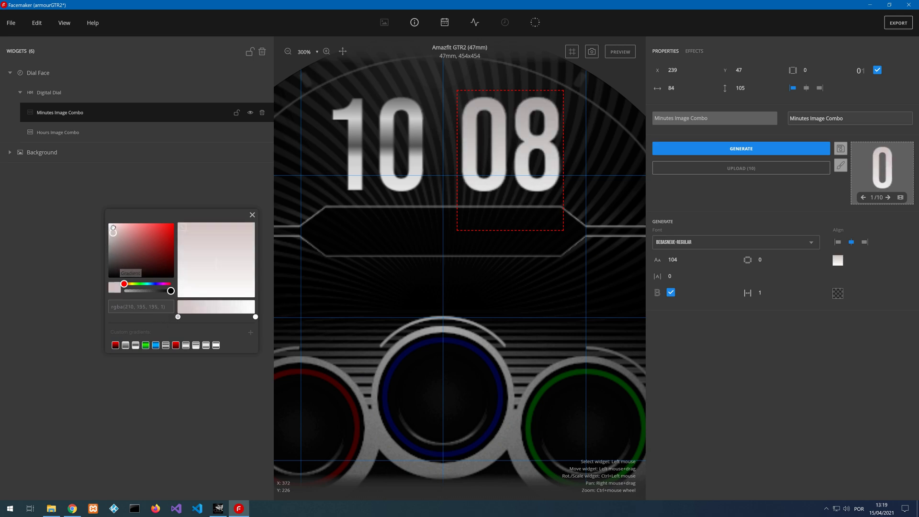
{"action": "left_click_drag", "start_coordinate": [113, 228], "coordinate": [90, 200]}
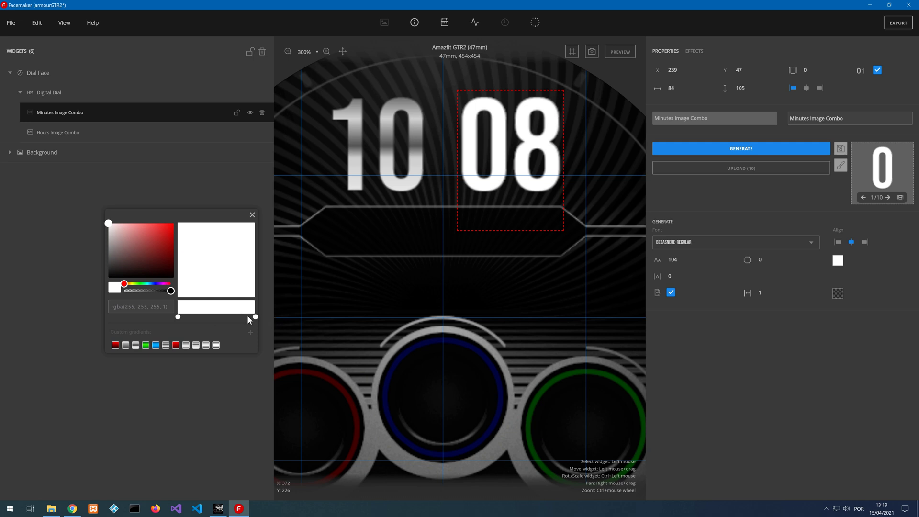
{"action": "left_click_drag", "start_coordinate": [136, 251], "coordinate": [200, 196]}
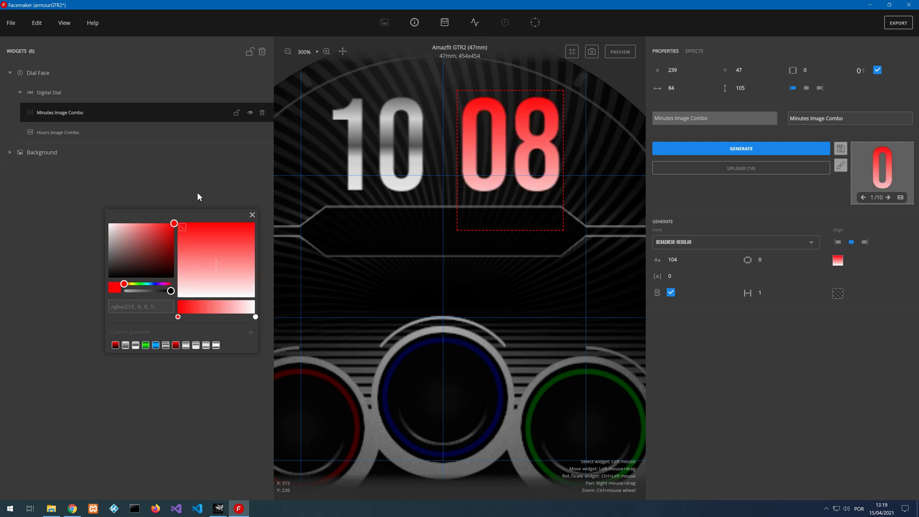
{"action": "left_click", "coordinate": [256, 317]}
{"action": "left_click", "coordinate": [174, 224]}
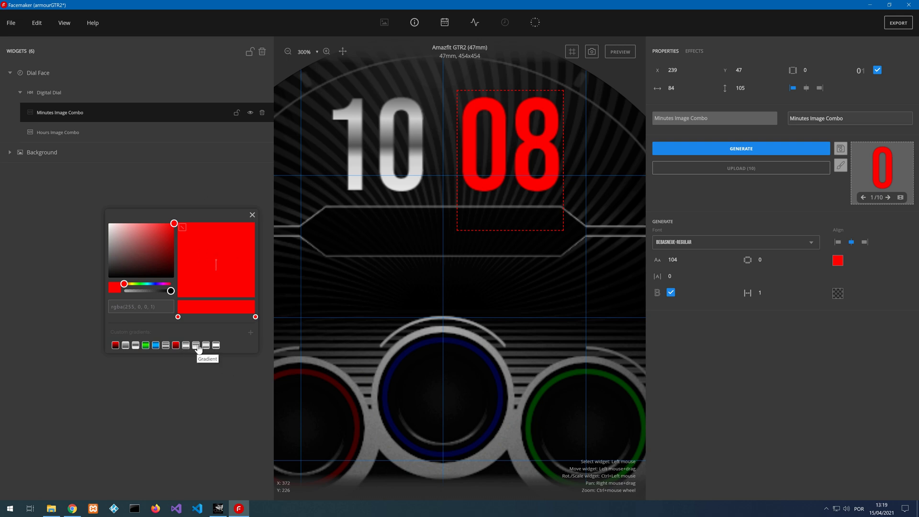
- Apply the saved silver gradient with the dark middle band to the minutes digits and close the colour picker
{"action": "left_click", "coordinate": [196, 345]}
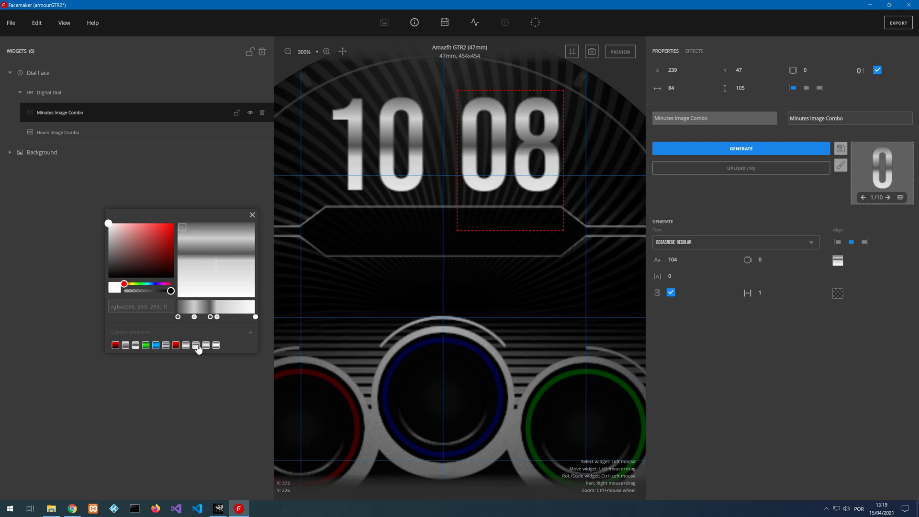
{"action": "left_click", "coordinate": [252, 215]}
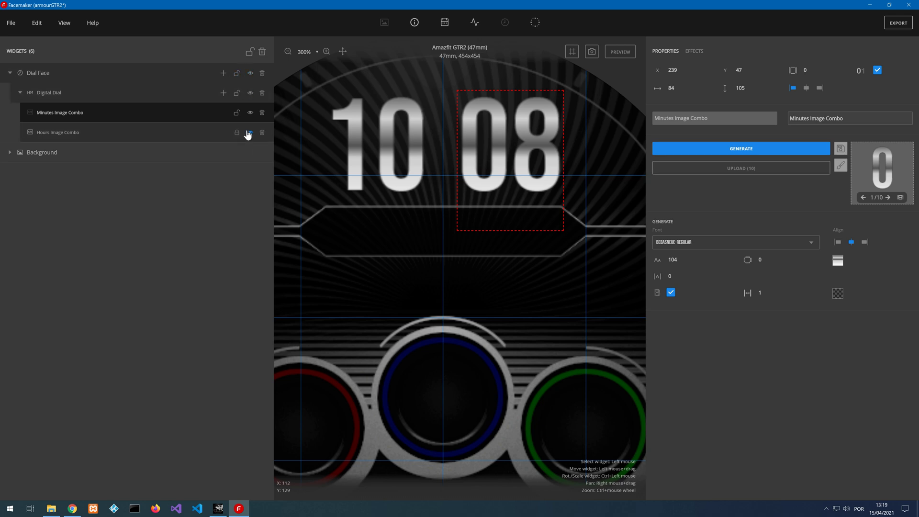
- Lock the Digital Dial group and collapse it together with the Dial Face group
{"action": "left_click", "coordinate": [234, 95]}
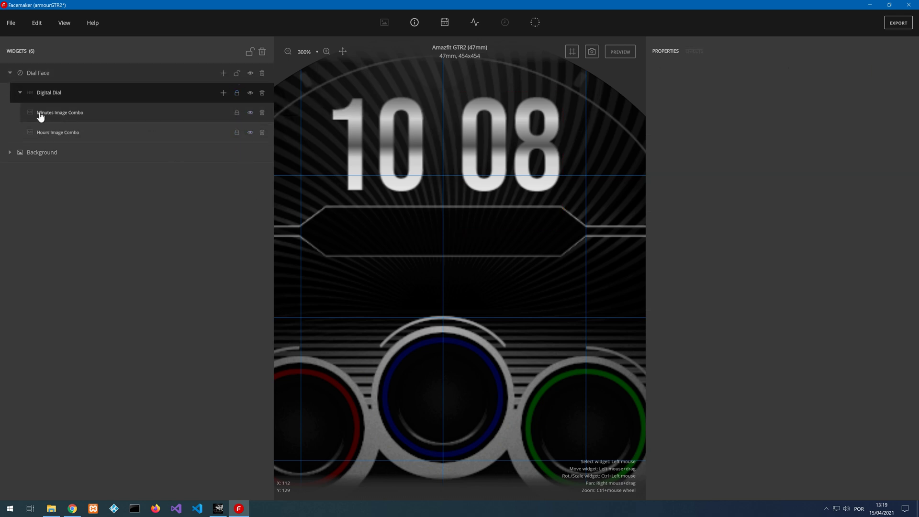
{"action": "left_click", "coordinate": [20, 94]}
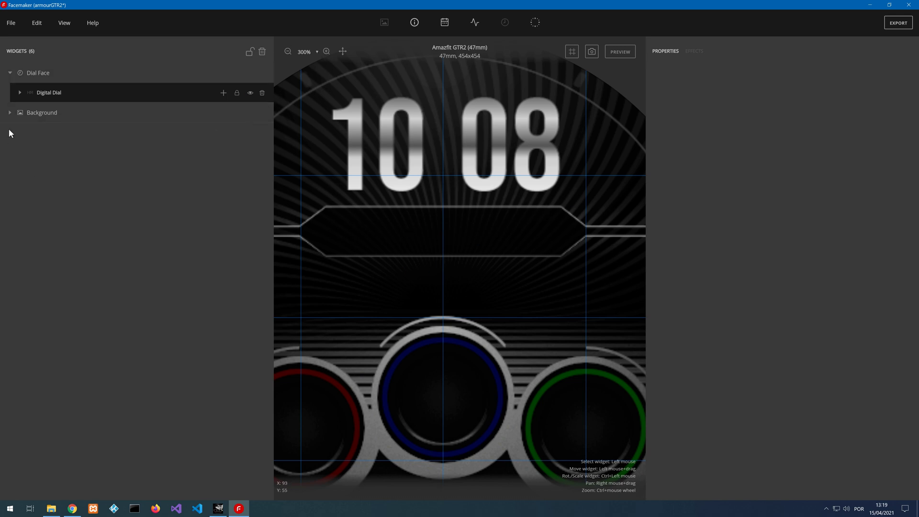
{"action": "left_click", "coordinate": [10, 74]}
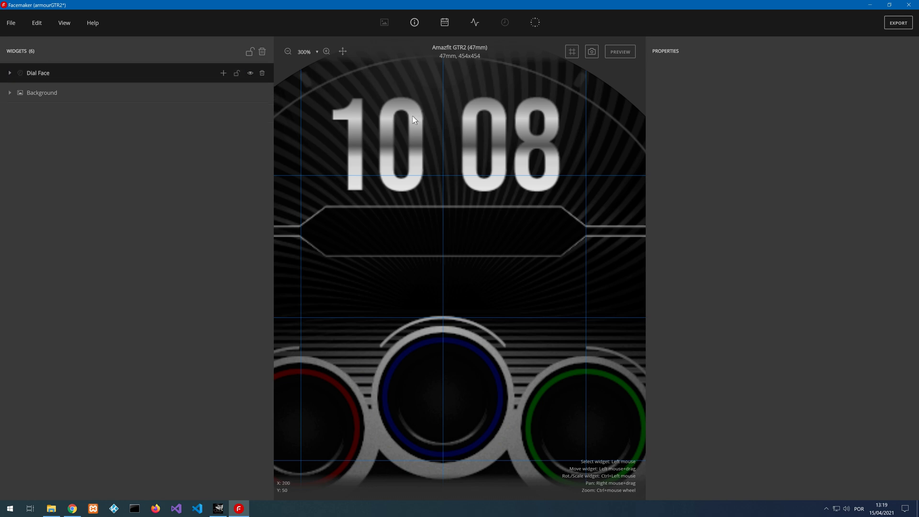
- Add a Date widget with a Week day element and generate its day-name images
{"action": "left_click", "coordinate": [444, 23]}
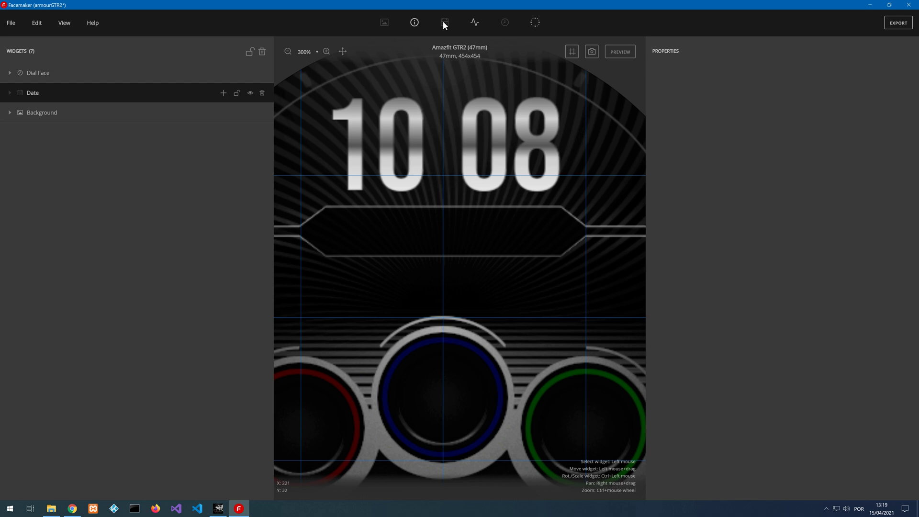
{"action": "left_click", "coordinate": [222, 93]}
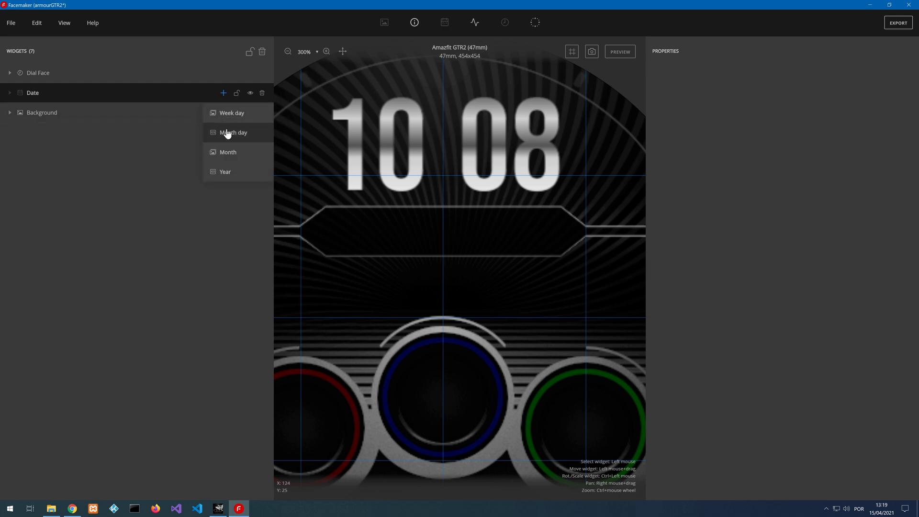
{"action": "left_click", "coordinate": [233, 114]}
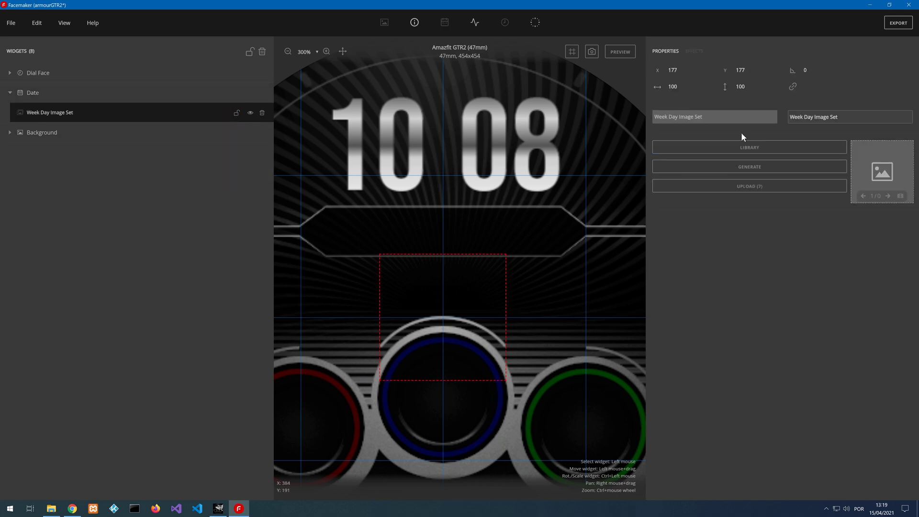
{"action": "left_click", "coordinate": [744, 167]}
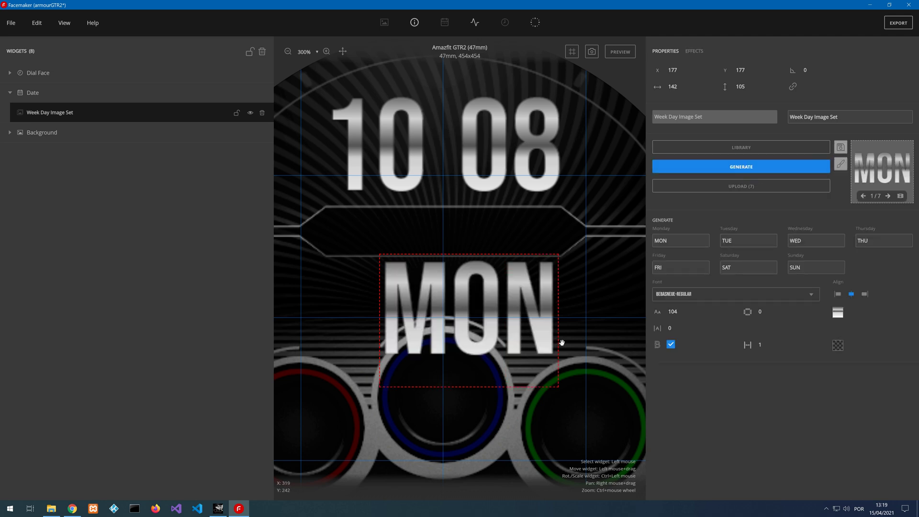
- Move the week day label up over the hexagonal banner and set its font size to 35
{"action": "left_click_drag", "start_coordinate": [523, 304], "coordinate": [451, 256]}
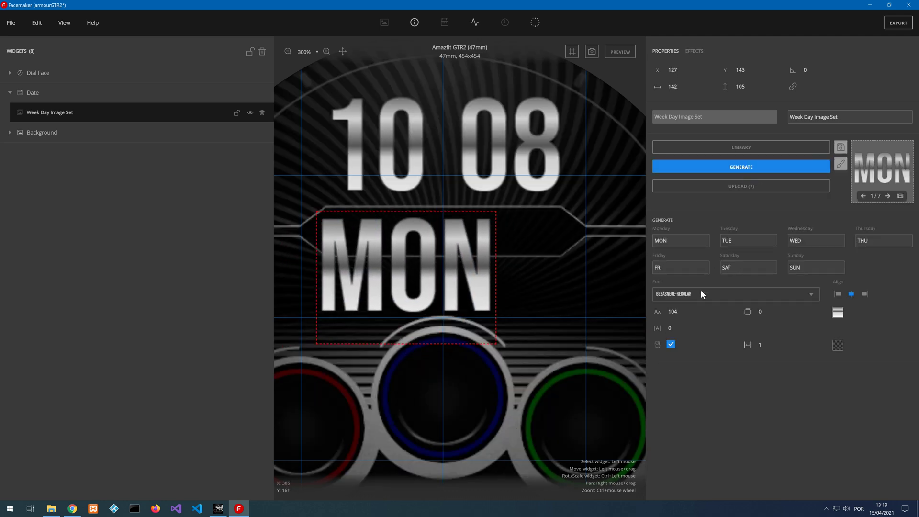
{"action": "scroll", "coordinate": [685, 313], "scroll_direction": "down", "scroll_amount": 10}
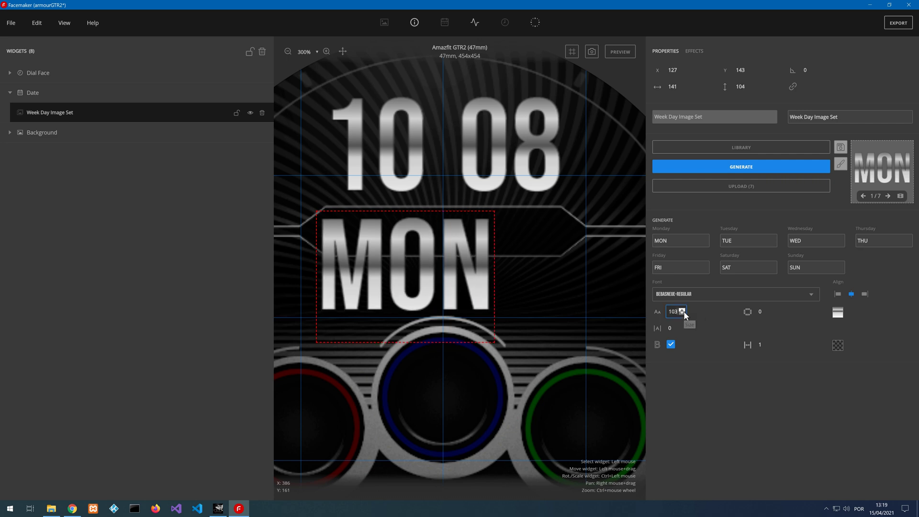
{"action": "scroll", "coordinate": [685, 314], "scroll_direction": "down", "scroll_amount": 20}
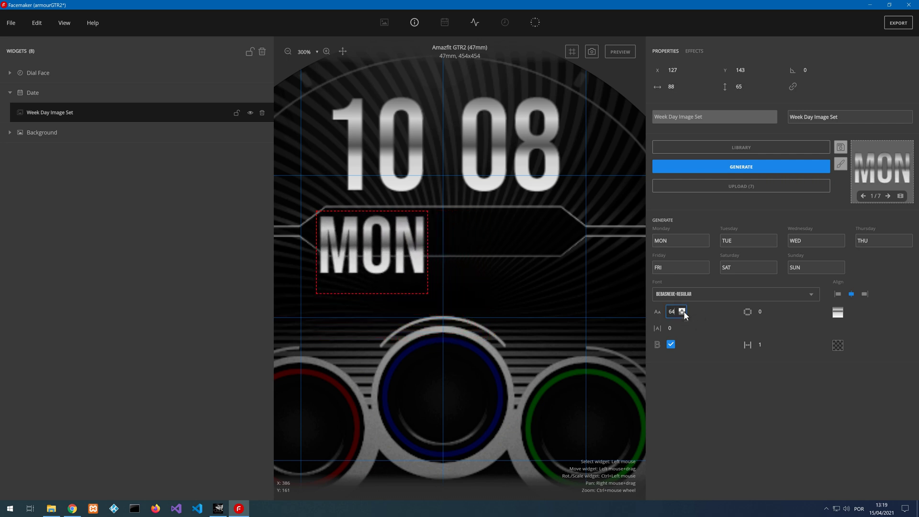
{"action": "scroll", "coordinate": [684, 314], "scroll_direction": "down", "scroll_amount": 20}
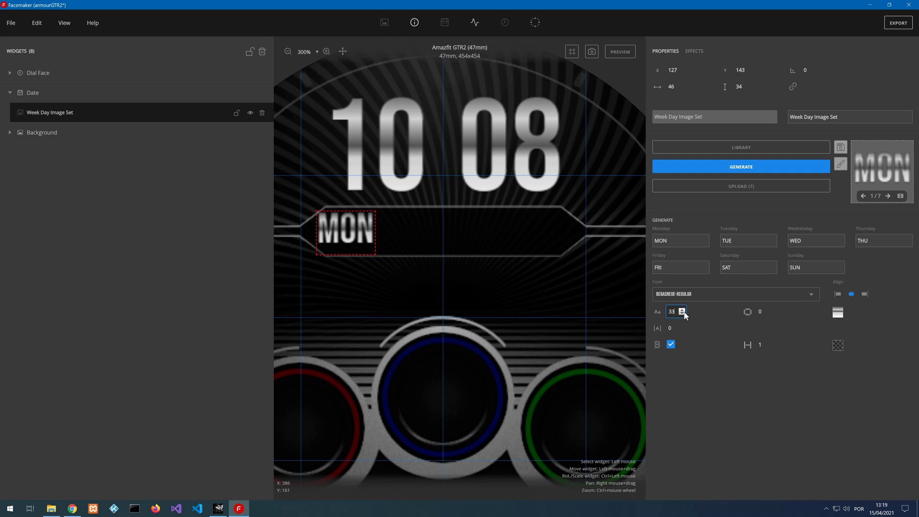
{"action": "scroll", "coordinate": [683, 313], "scroll_direction": "up", "scroll_amount": 2}
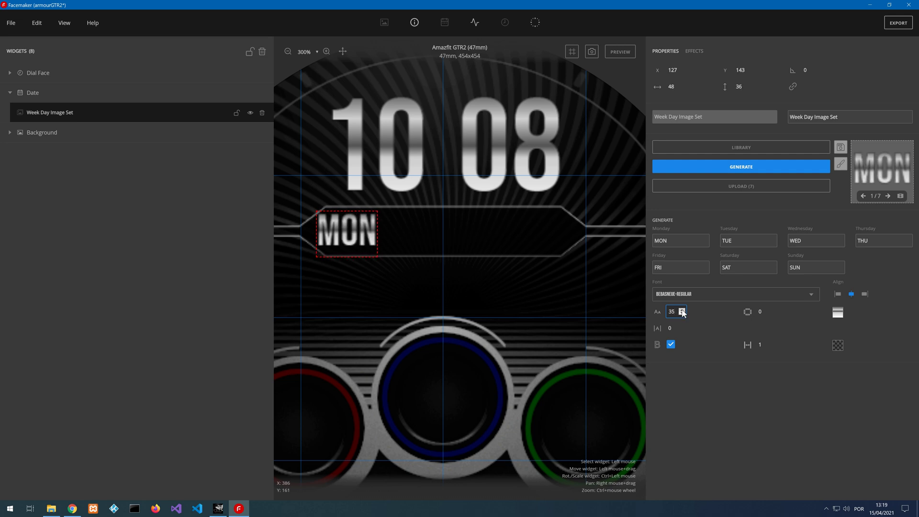
- Position the week day label at X 135, Y 145 inside the banner and lock it
{"action": "left_click_drag", "start_coordinate": [346, 228], "coordinate": [355, 231]}
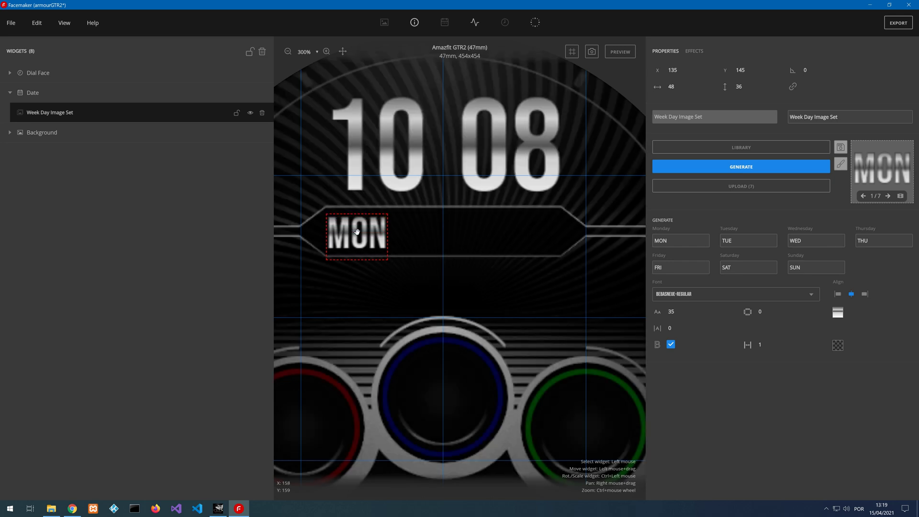
{"action": "left_click", "coordinate": [236, 112]}
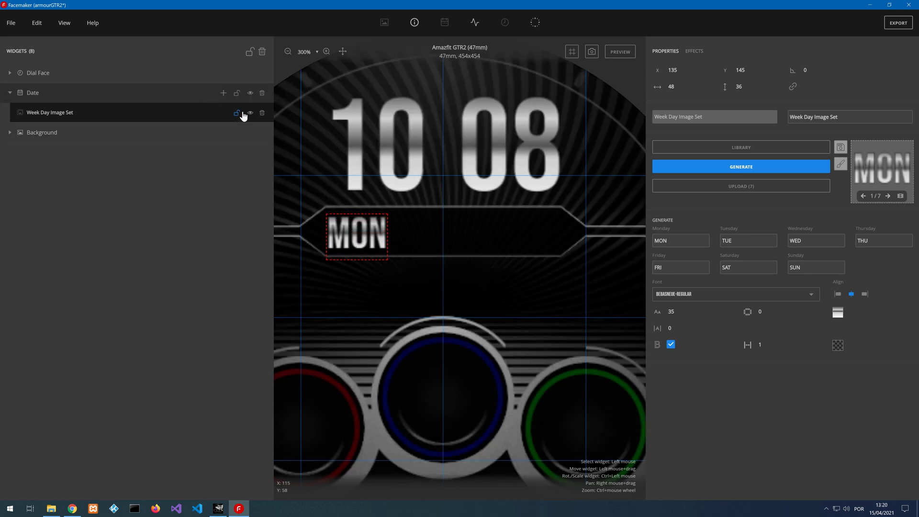
- Add a Month day element to the Date widget, generate its digits, and enable the leading zero and centre alignment
{"action": "left_click", "coordinate": [223, 93]}
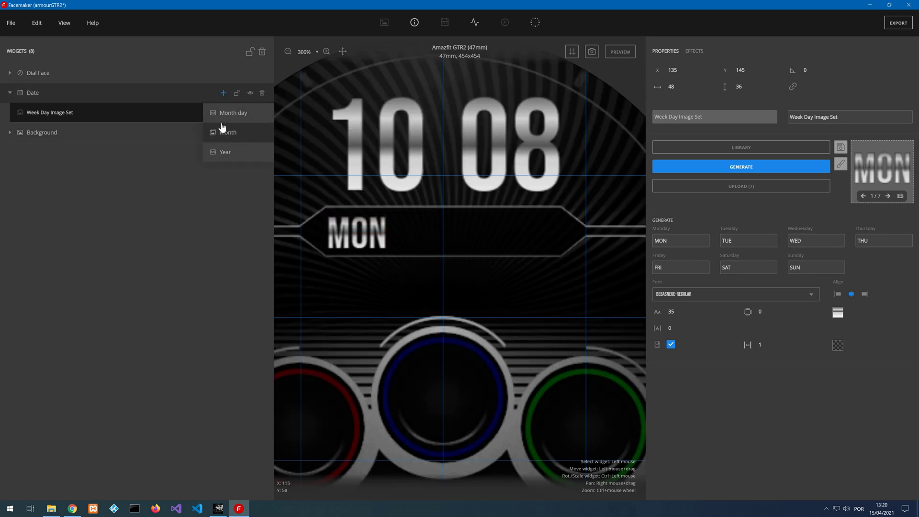
{"action": "left_click", "coordinate": [221, 128]}
{"action": "left_click", "coordinate": [762, 153]}
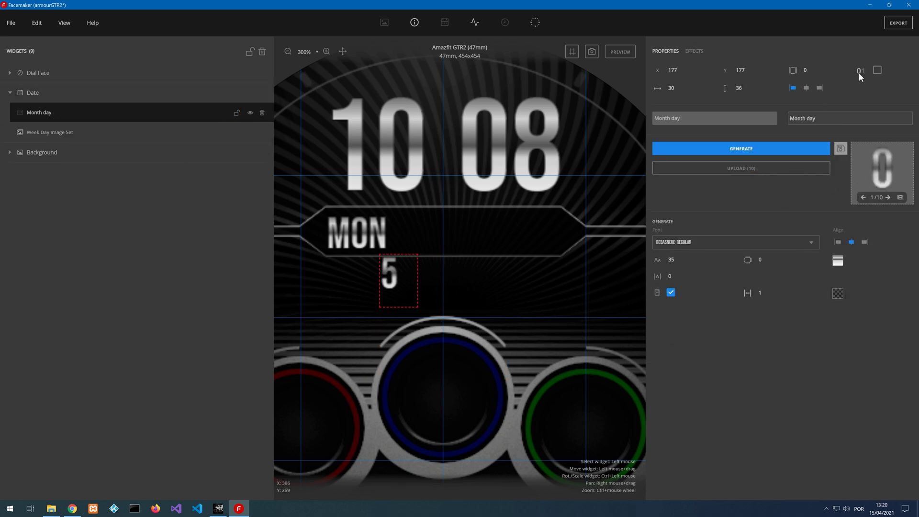
{"action": "left_click", "coordinate": [877, 70]}
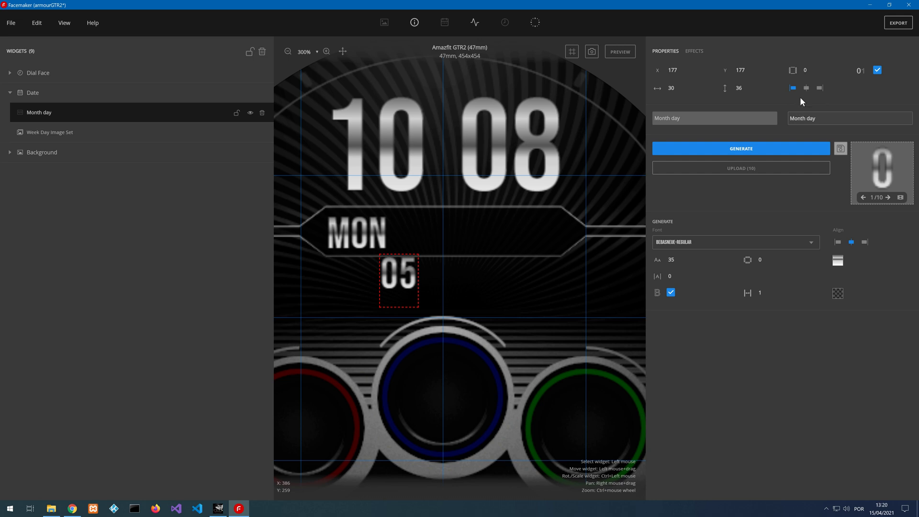
{"action": "left_click", "coordinate": [806, 88]}
- Place the month day digits beside the week day label at X 189, Y 145 and lock them
{"action": "left_click_drag", "start_coordinate": [400, 276], "coordinate": [413, 236]}
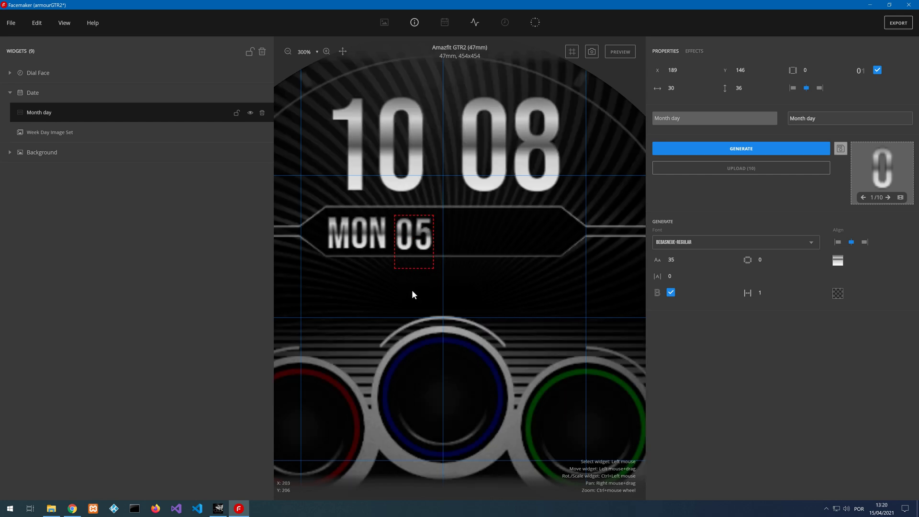
{"action": "left_click", "coordinate": [749, 71]}
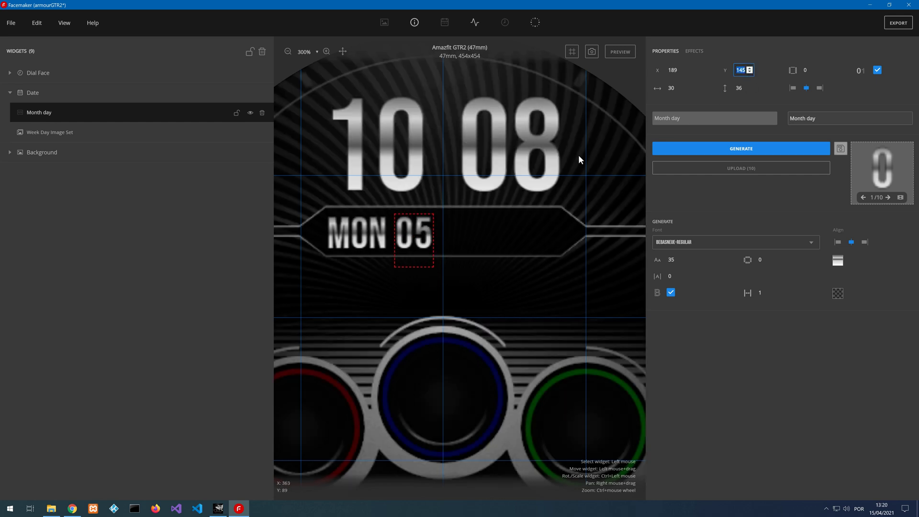
{"action": "left_click", "coordinate": [237, 113]}
- Add a Month name image set to the Date widget, generate its labels, and place it beside the month day at X 223, Y 145
{"action": "left_click", "coordinate": [223, 93]}
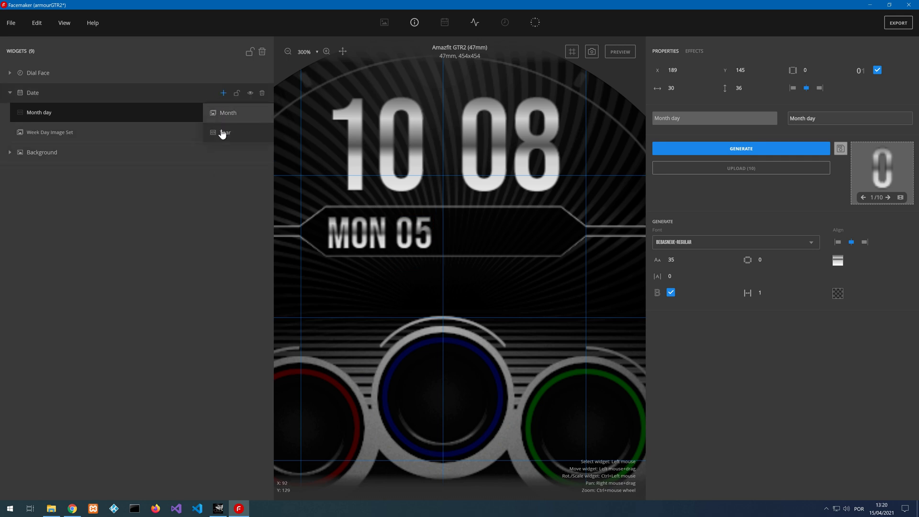
{"action": "left_click", "coordinate": [225, 118]}
{"action": "left_click", "coordinate": [778, 168]}
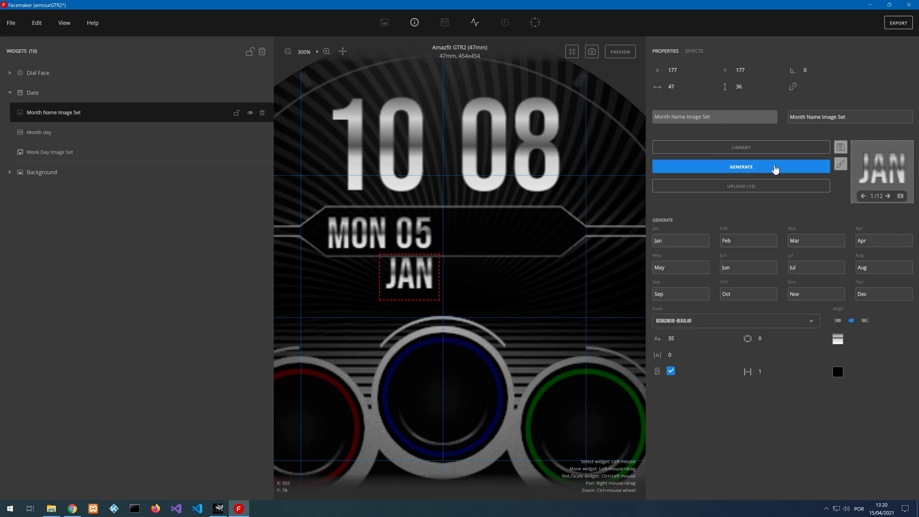
{"action": "left_click_drag", "start_coordinate": [411, 286], "coordinate": [464, 241]}
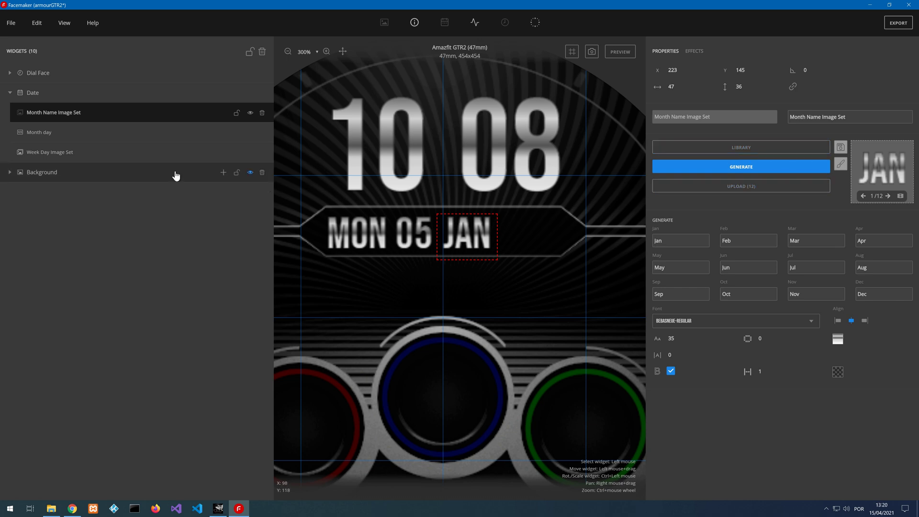
- Add a Year element to the Date widget, generate its digits, and place it after the month name at X 269, Y 145
{"action": "left_click", "coordinate": [223, 93]}
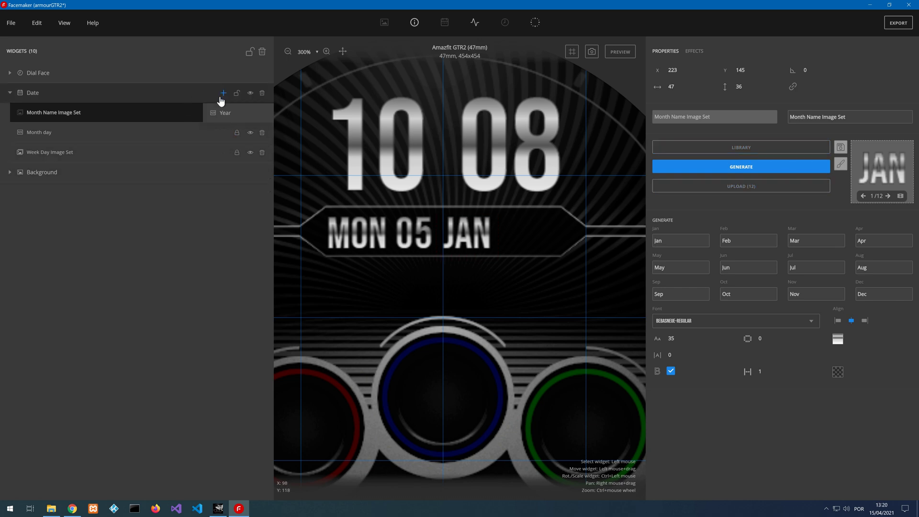
{"action": "left_click", "coordinate": [222, 114]}
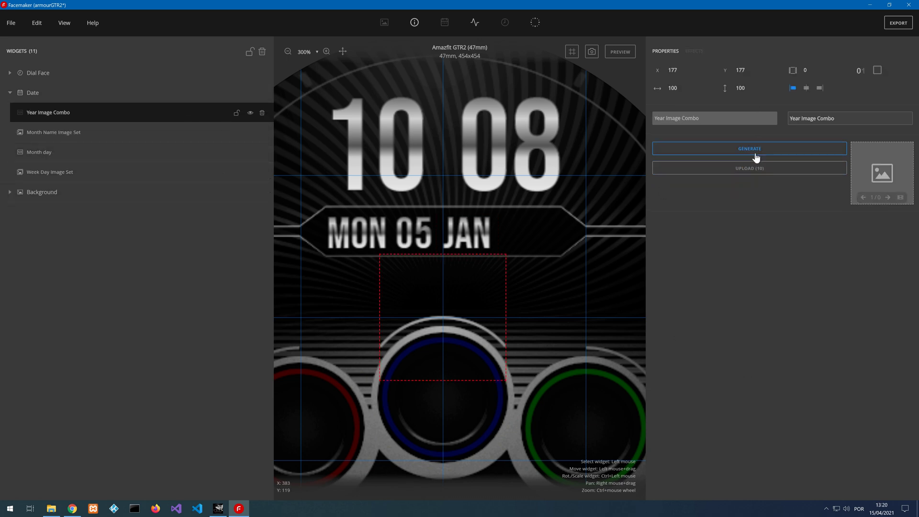
{"action": "left_click", "coordinate": [755, 154]}
{"action": "left_click_drag", "start_coordinate": [442, 275], "coordinate": [540, 240]}
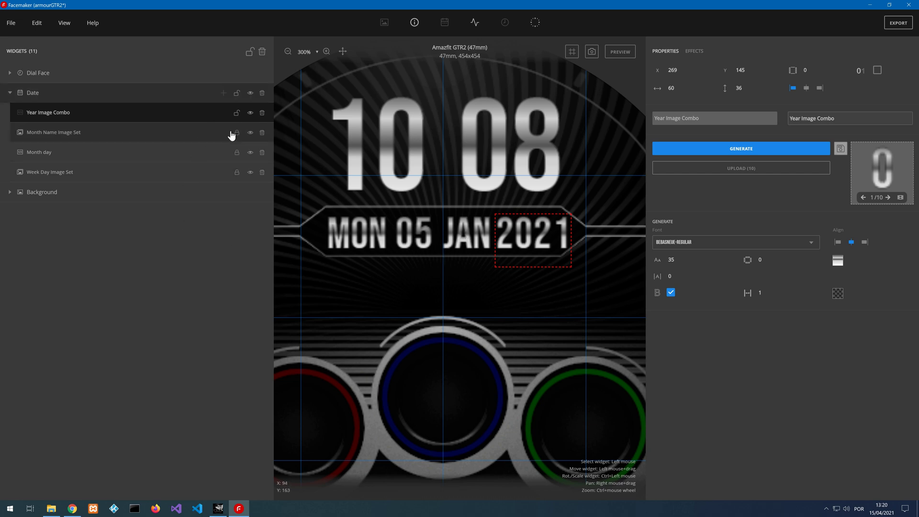
- Unlock the month name, month day and week day elements, and shift the week day label to X 133
{"action": "left_click", "coordinate": [237, 134]}
{"action": "left_click", "coordinate": [236, 152]}
{"action": "left_click", "coordinate": [237, 173]}
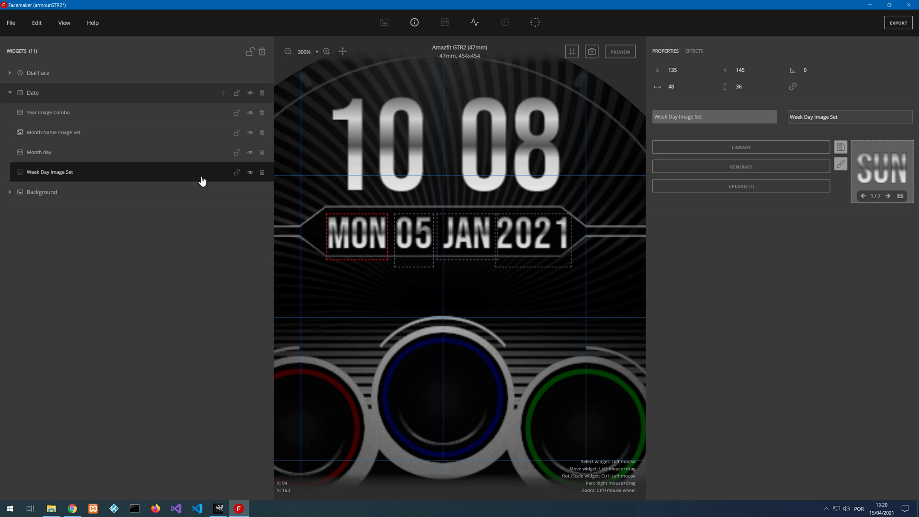
{"action": "key", "text": "Left"}
{"action": "key", "text": "Left"}
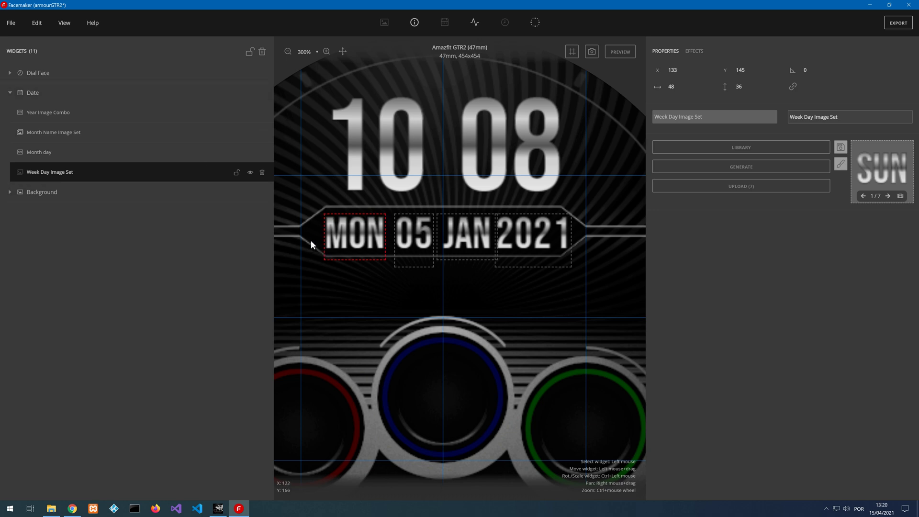
- Shift the month day digits to X 187 and the month name to X 219 within the banner
{"action": "left_click", "coordinate": [416, 235]}
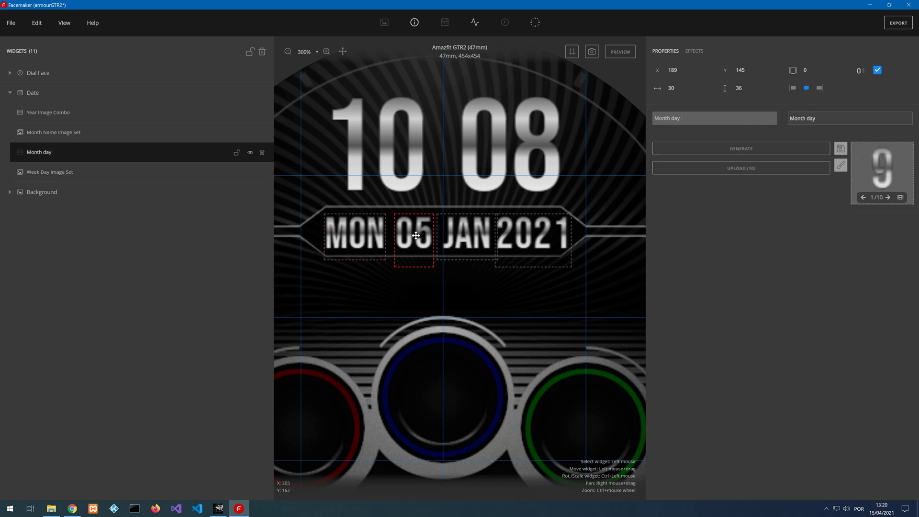
{"action": "key", "text": "Left"}
{"action": "key", "text": "Left"}
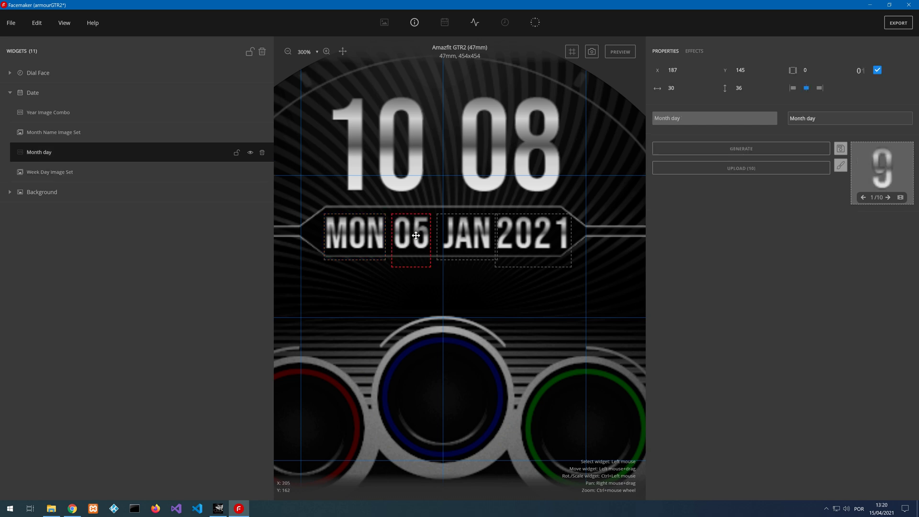
{"action": "left_click", "coordinate": [461, 228]}
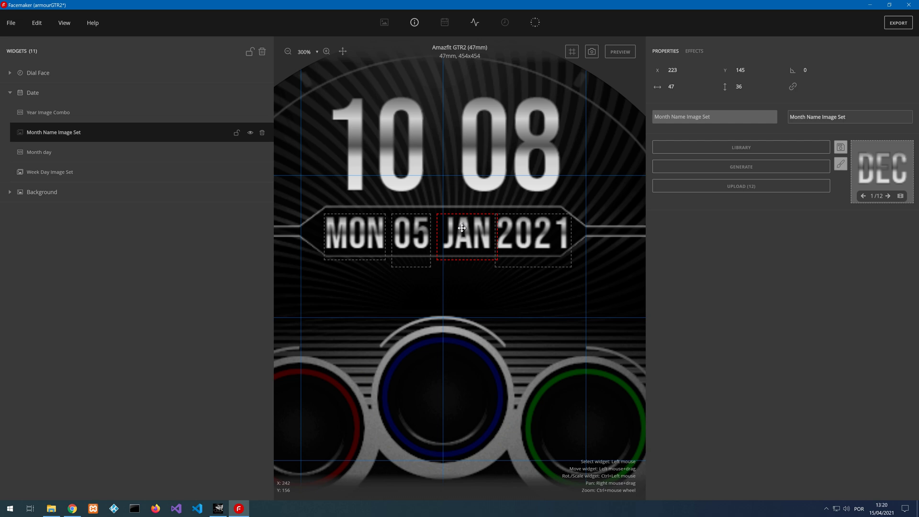
{"action": "key", "text": "Left"}
{"action": "key", "text": "Left"}
{"action": "key", "text": "Left"}
{"action": "key", "text": "Left"}
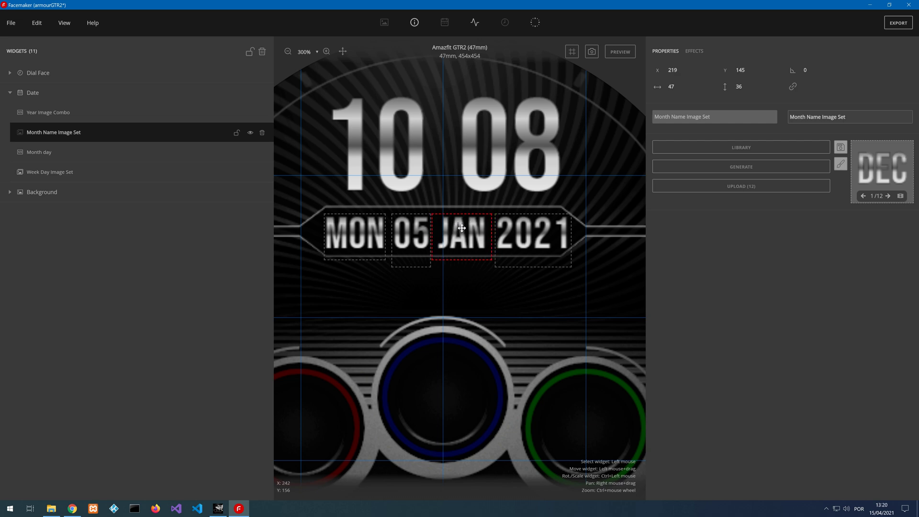
- Shift the year digits to X 266 to balance the date row inside the banner
{"action": "left_click", "coordinate": [532, 231]}
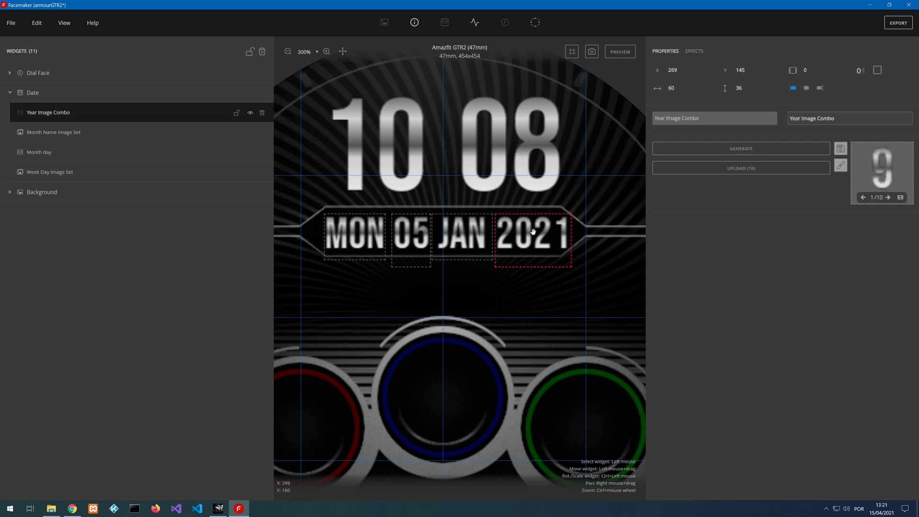
{"action": "key", "text": "Left"}
{"action": "key", "text": "Left"}
{"action": "key", "text": "Left"}
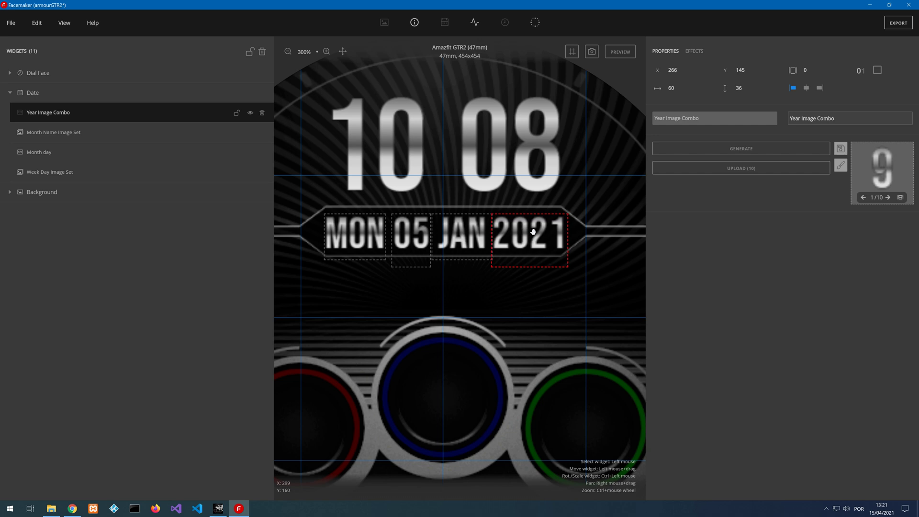
{"action": "key", "text": "Left"}
{"action": "key", "text": "Right"}
- Nudge the month day digits to X 188 and turn on the live preview to check the whole watch face
{"action": "left_click", "coordinate": [419, 239]}
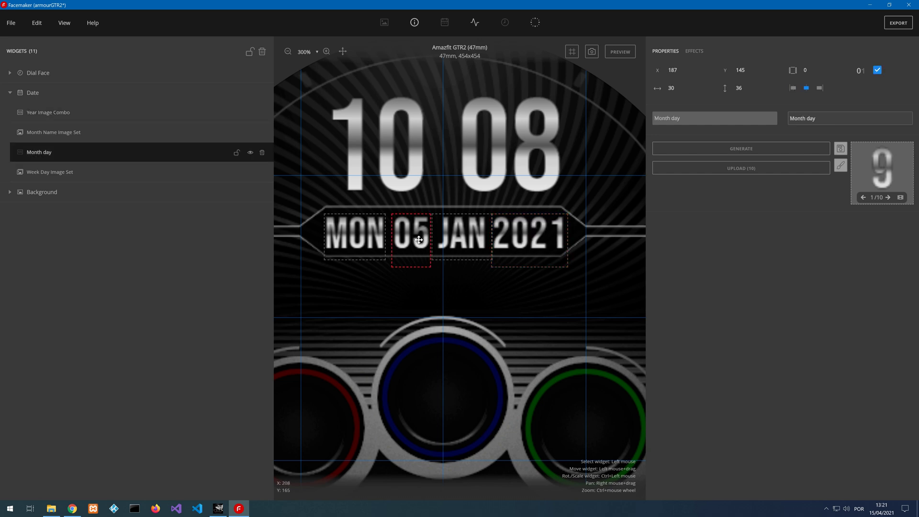
{"action": "key", "text": "Right"}
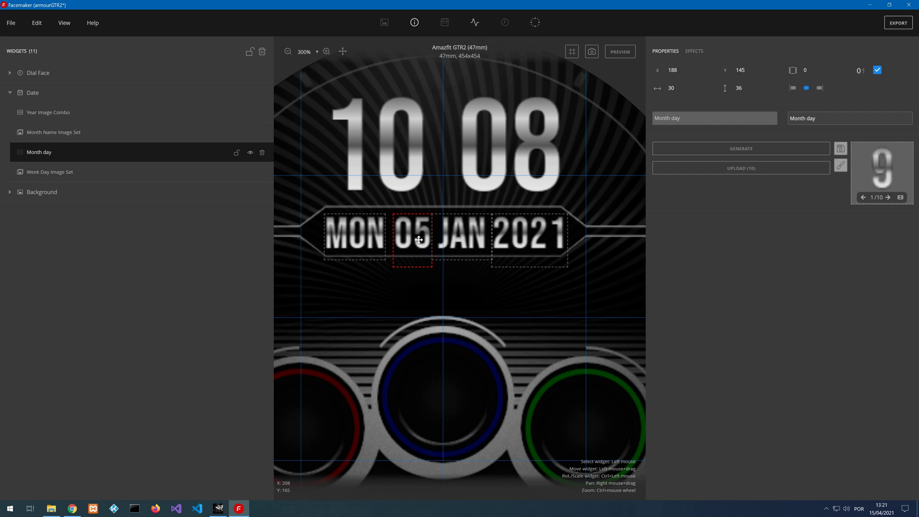
{"action": "left_click", "coordinate": [614, 53]}
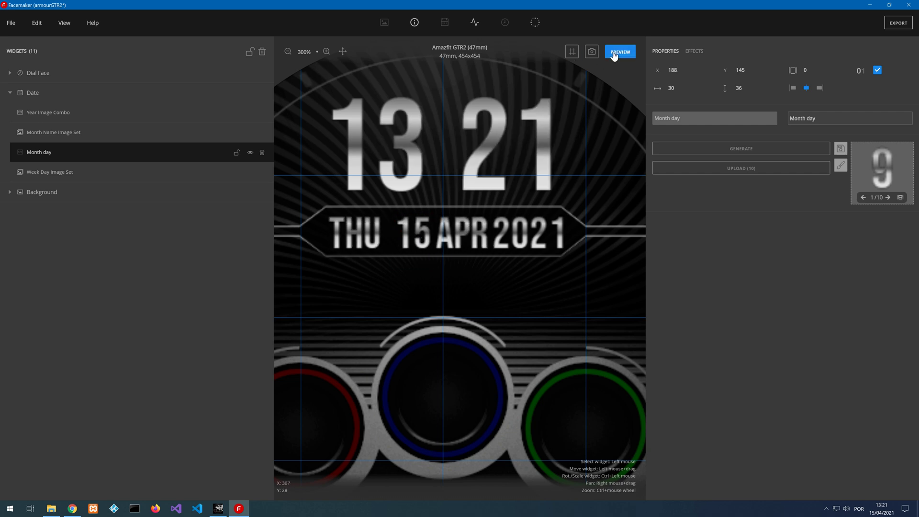
{"action": "scroll", "coordinate": [461, 261], "scroll_direction": "down", "scroll_amount": 2}
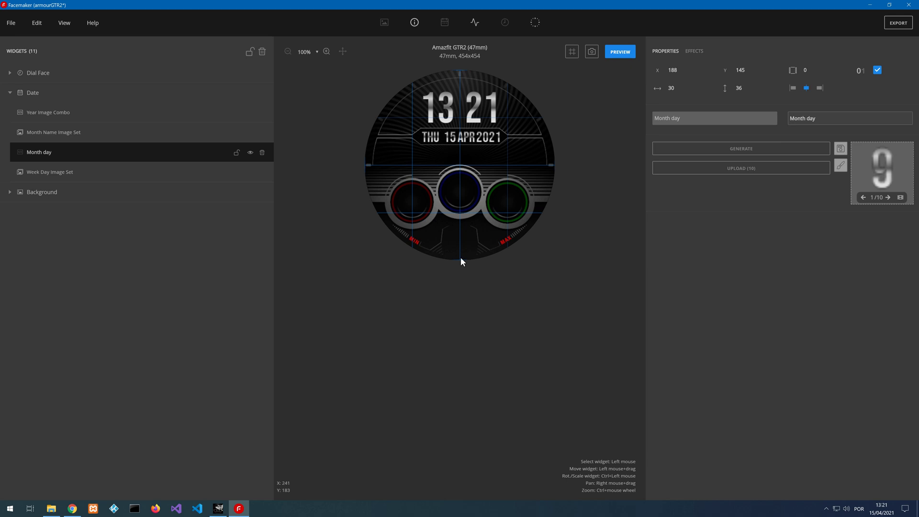
{"action": "scroll", "coordinate": [458, 113], "scroll_direction": "up", "scroll_amount": 1}
{"action": "scroll", "coordinate": [458, 143], "scroll_direction": "up", "scroll_amount": 2}
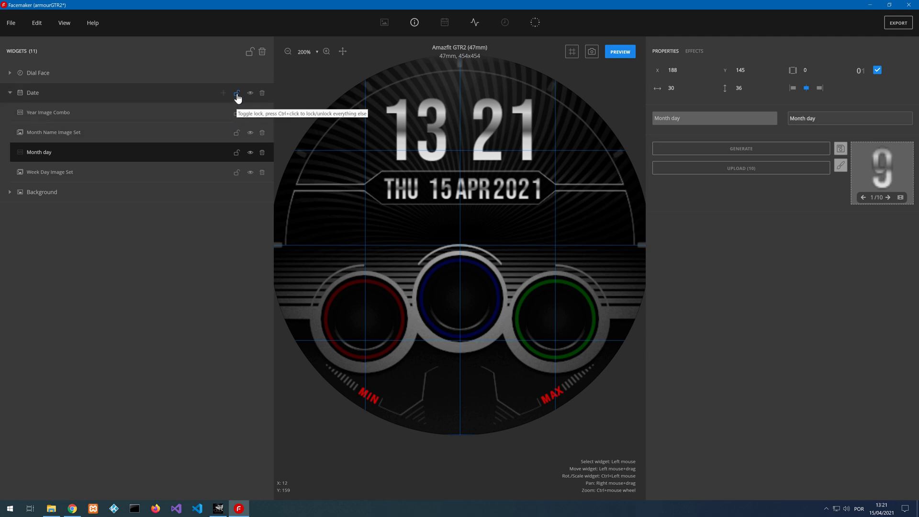
- Lock the whole Date widget and collapse its element list
{"action": "left_click", "coordinate": [237, 94]}
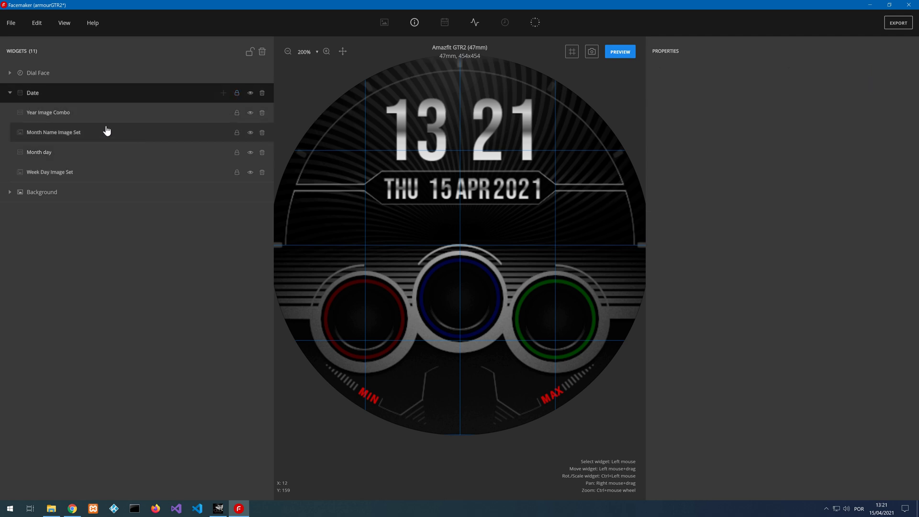
{"action": "left_click", "coordinate": [10, 93]}
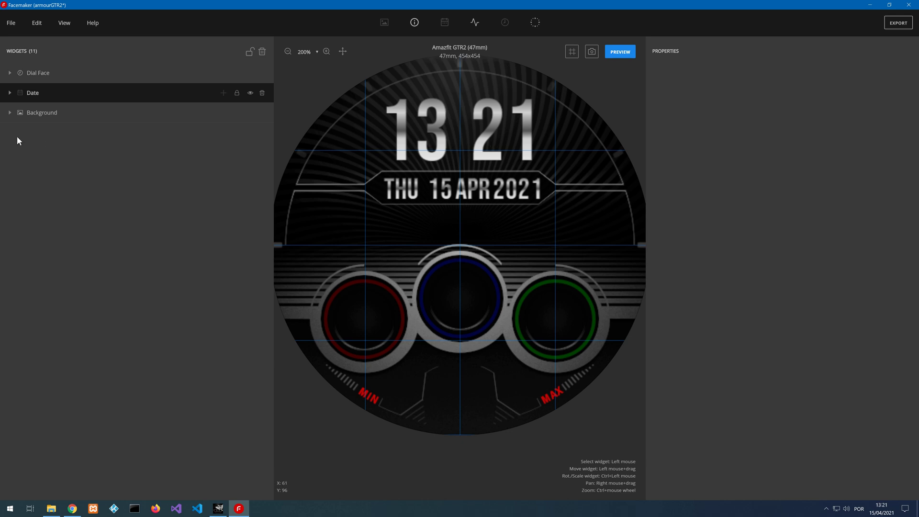
- Add an artistic text element containing ":" to the Background widget
{"action": "left_click", "coordinate": [12, 114]}
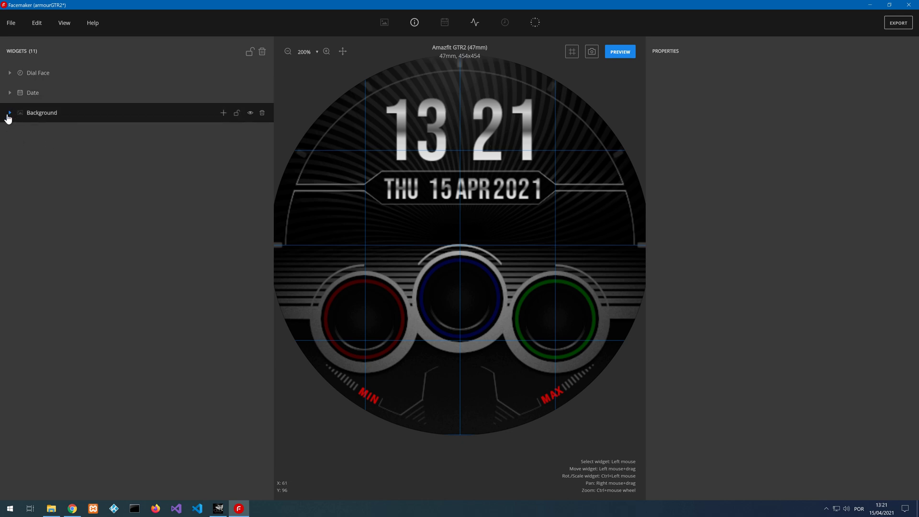
{"action": "left_click", "coordinate": [9, 114]}
{"action": "left_click", "coordinate": [223, 113]}
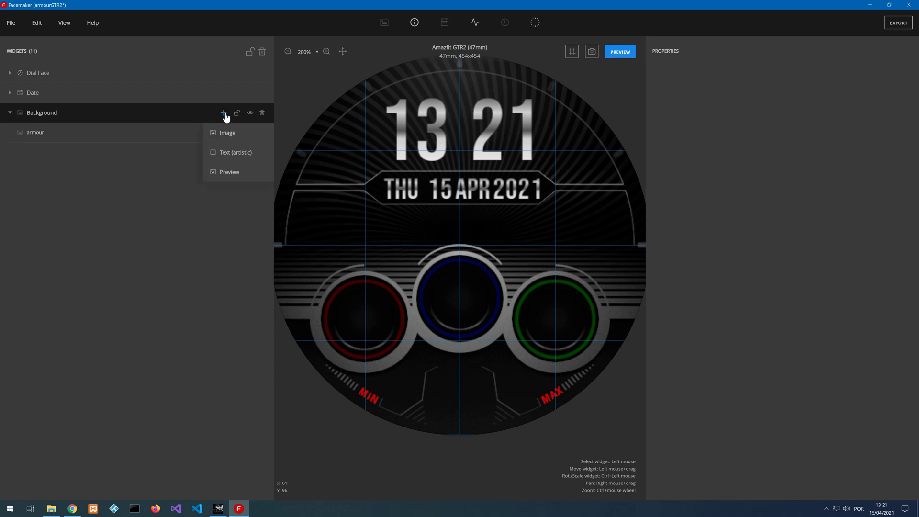
{"action": "left_click", "coordinate": [240, 154]}
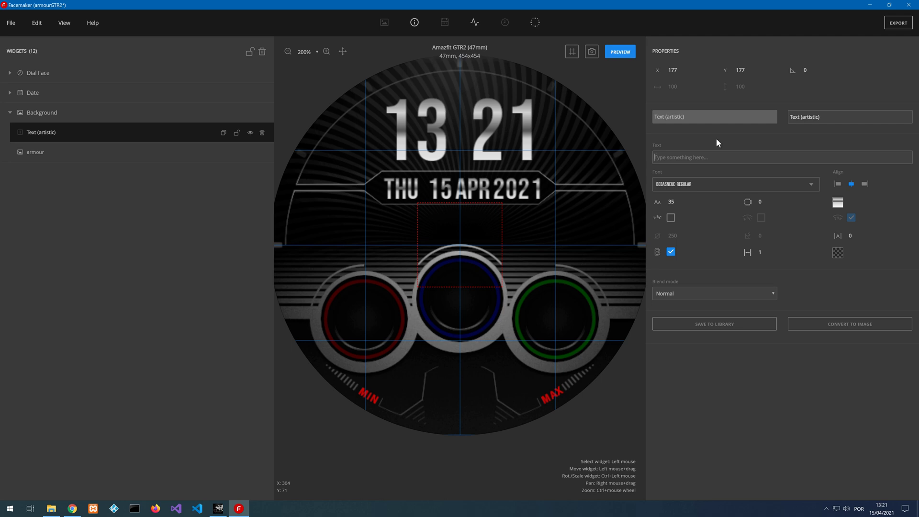
{"action": "type", "text": ":"}
- Set the colon's font size to 86 and place it between the hour and minute digits at X 219, Y 53
{"action": "left_click", "coordinate": [682, 202]}
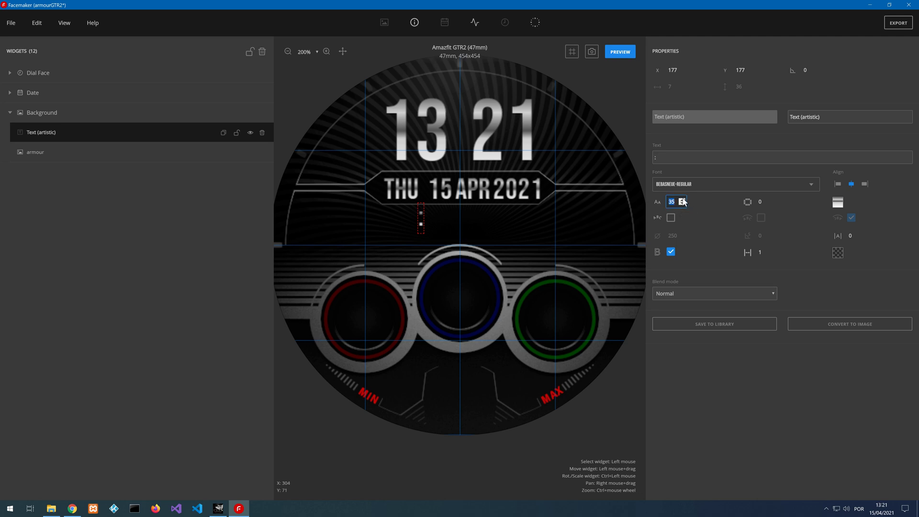
{"action": "scroll", "coordinate": [683, 201], "scroll_direction": "up", "scroll_amount": 20}
{"action": "scroll", "coordinate": [683, 202], "scroll_direction": "up", "scroll_amount": 20}
{"action": "left_click_drag", "start_coordinate": [425, 230], "coordinate": [459, 127]}
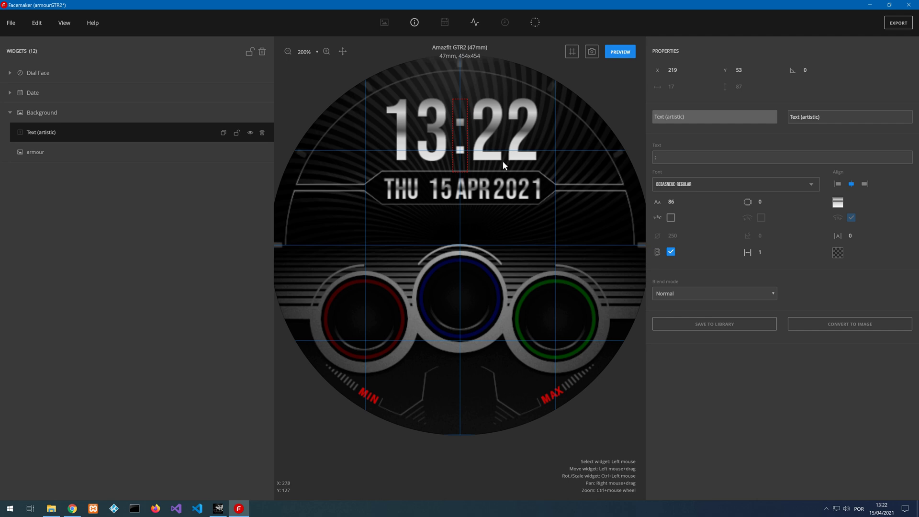
- Raise the colon to Y 47, lock it, and collapse the Background widget
{"action": "key", "text": "Up"}
{"action": "key", "text": "Up"}
{"action": "key", "text": "Up"}
{"action": "key", "text": "Up"}
{"action": "key", "text": "Up"}
{"action": "key", "text": "Up"}
{"action": "left_click", "coordinate": [236, 132]}
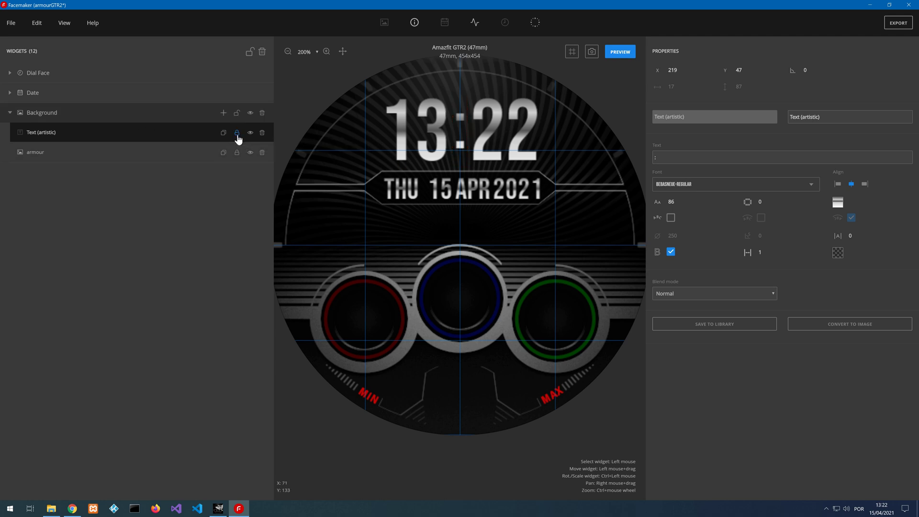
{"action": "left_click", "coordinate": [10, 114]}
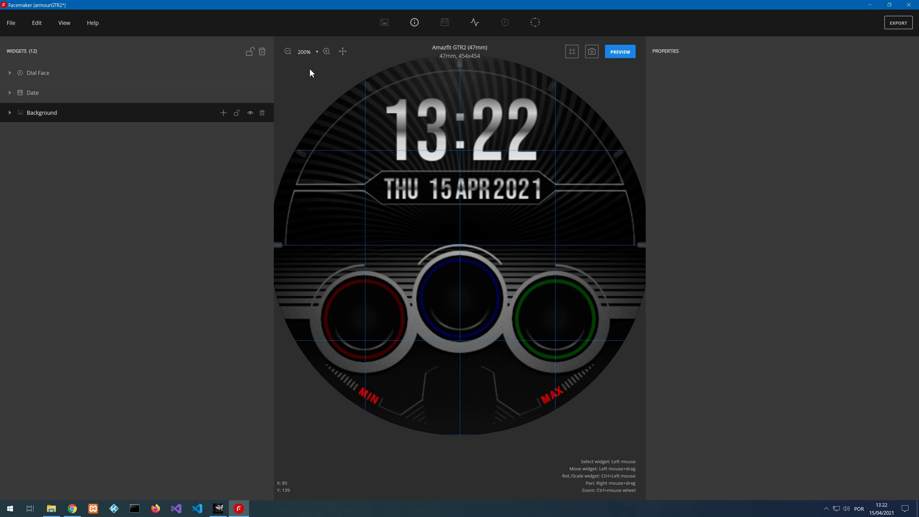
- Add an Activity widget with a Calories item and give that item a Circle progress indicator
{"action": "left_click", "coordinate": [474, 27]}
{"action": "left_click", "coordinate": [223, 93]}
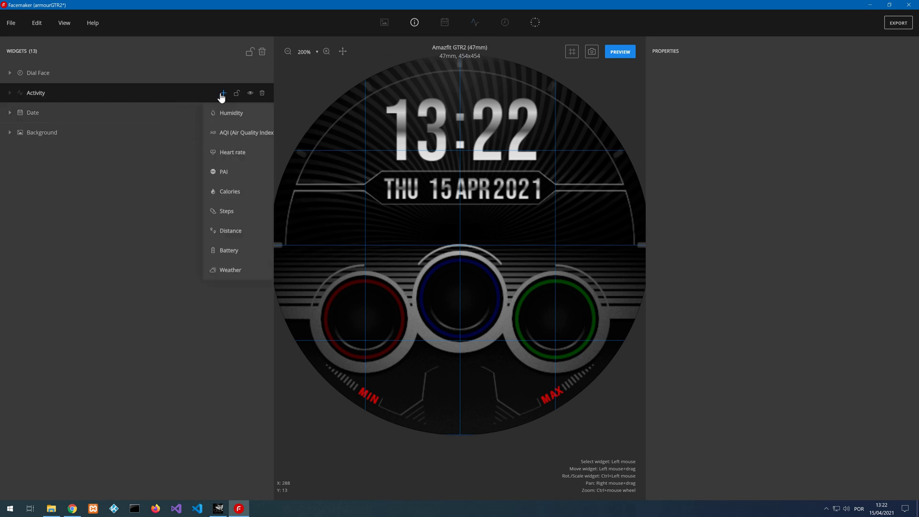
{"action": "left_click", "coordinate": [238, 197]}
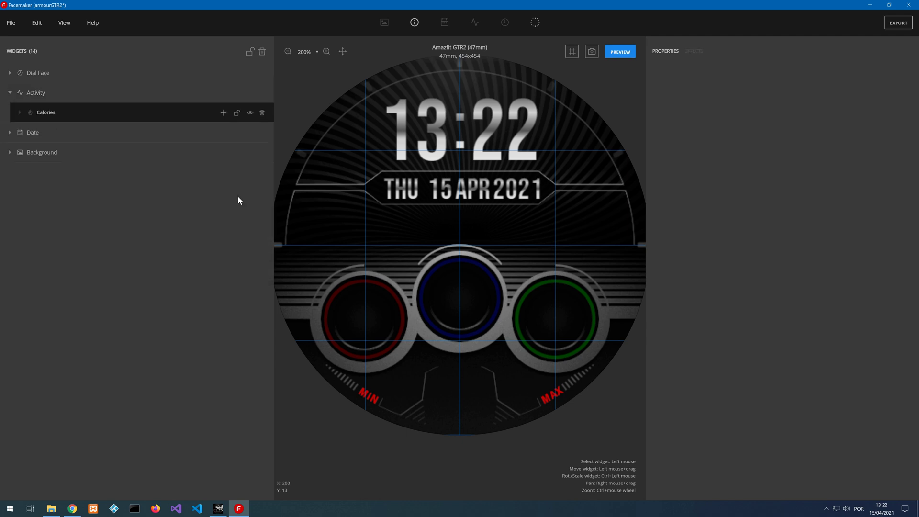
{"action": "left_click", "coordinate": [224, 113]}
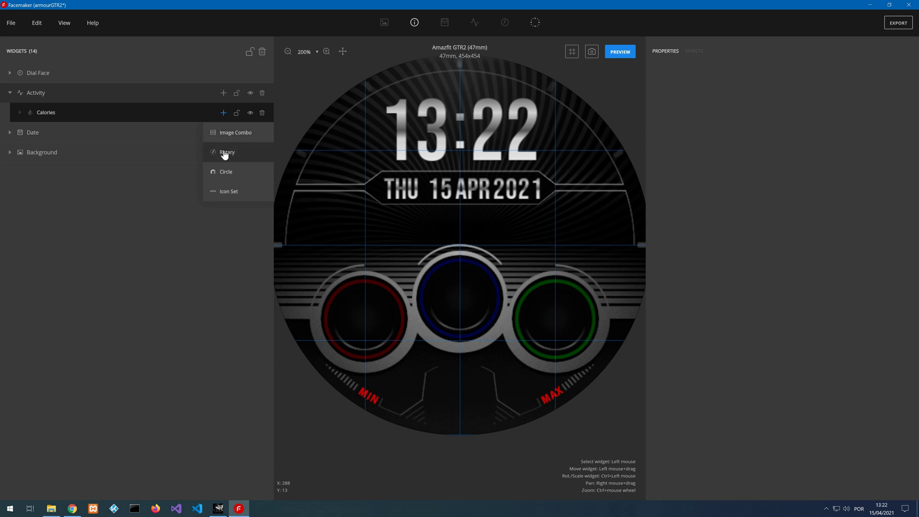
{"action": "left_click", "coordinate": [223, 173]}
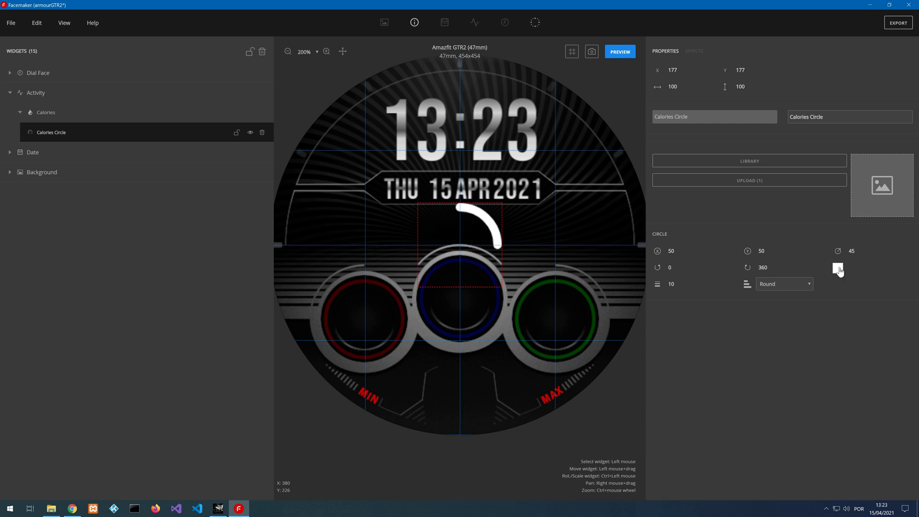
- Set the Calories Circle's line ends to Flat and change its colour from white to red
{"action": "left_click", "coordinate": [797, 286]}
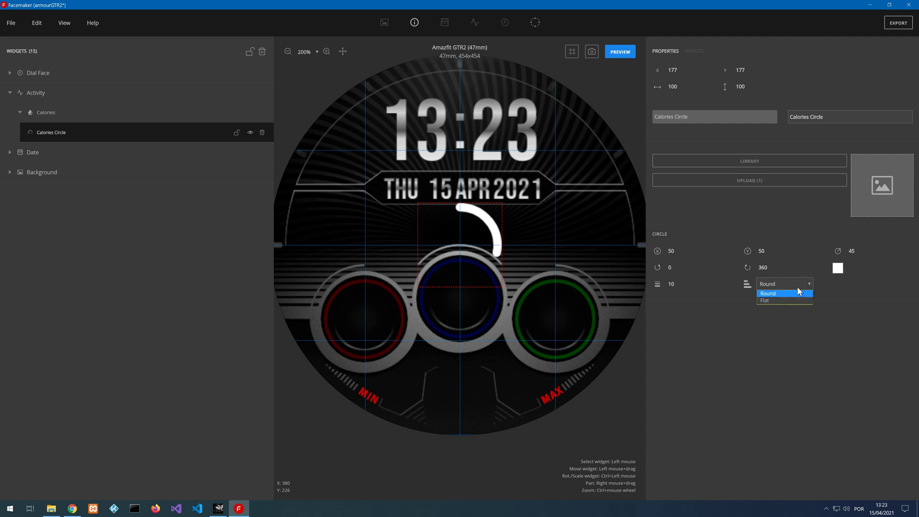
{"action": "left_click", "coordinate": [795, 300]}
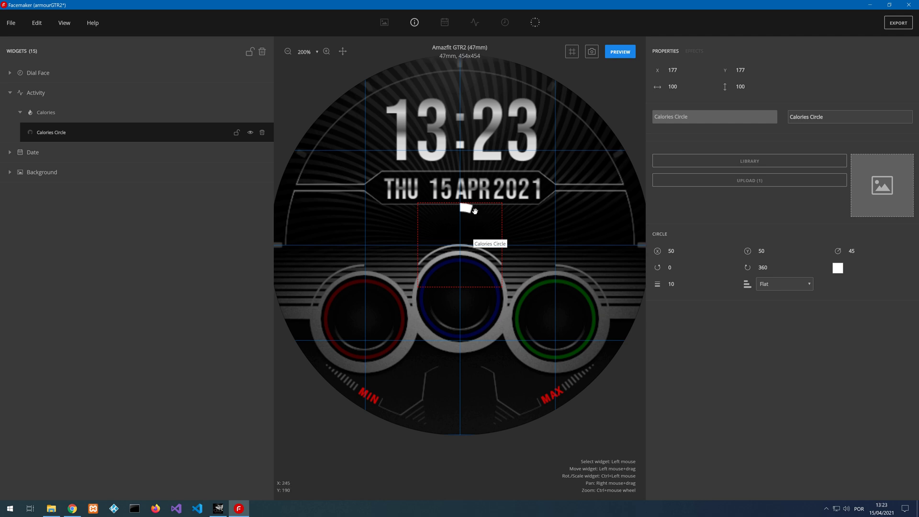
{"action": "left_click", "coordinate": [838, 269]}
{"action": "left_click_drag", "start_coordinate": [168, 246], "coordinate": [232, 162]}
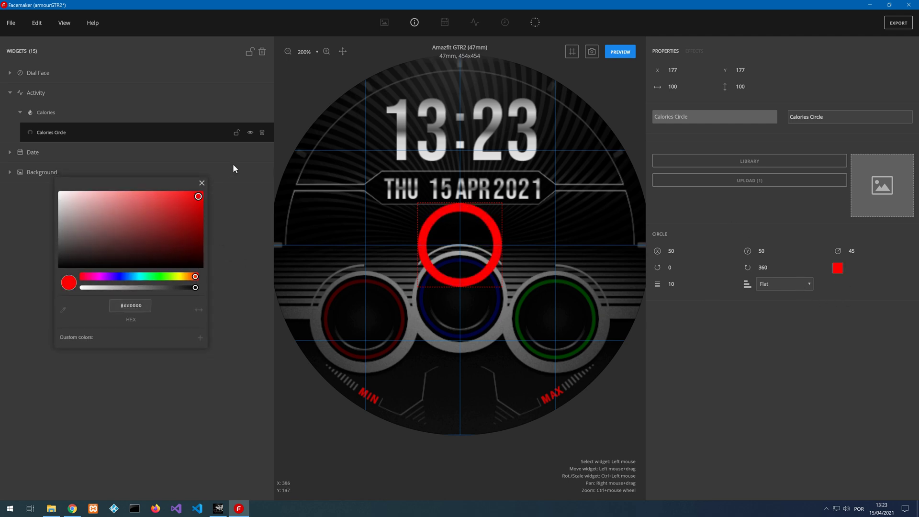
- Move the Calories Circle onto the dark red dial at X 64, Y 268, and set its line width to 4
{"action": "left_click", "coordinate": [201, 183]}
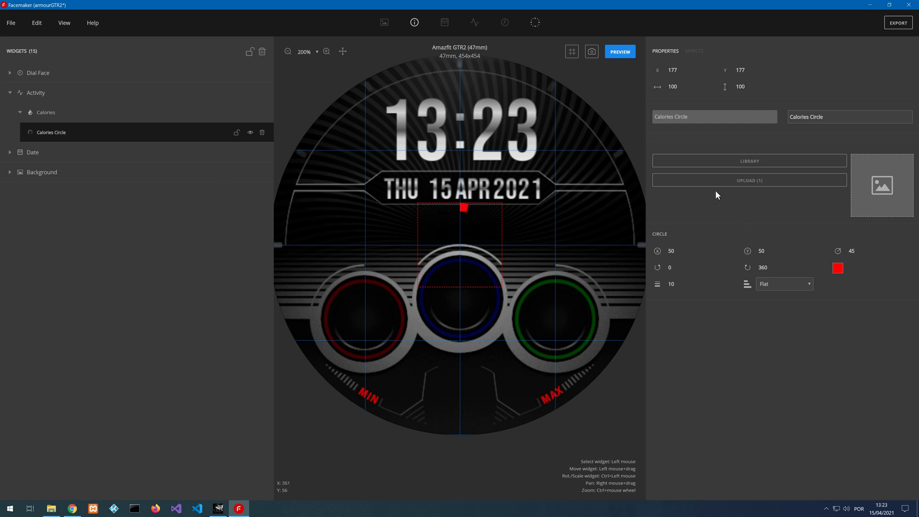
{"action": "left_click_drag", "start_coordinate": [476, 225], "coordinate": [382, 302]}
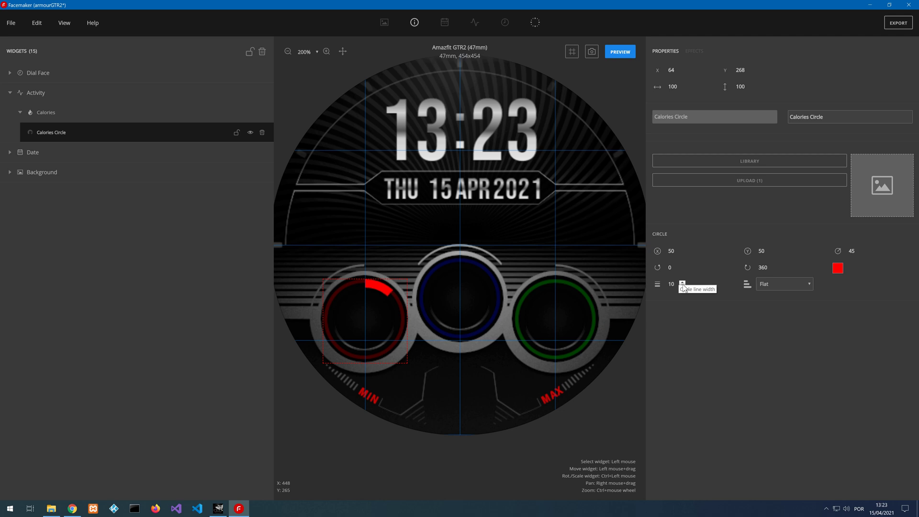
{"action": "left_click", "coordinate": [683, 286]}
{"action": "type", "text": "5"}
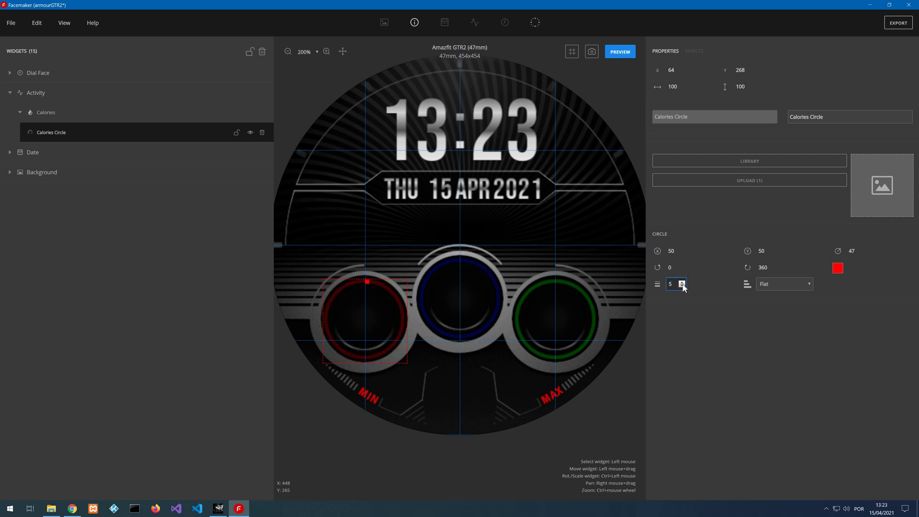
{"action": "left_click", "coordinate": [683, 286]}
- Fit the Calories Circle to the red ring with a size of 95 by 95 and X position 65
{"action": "scroll", "coordinate": [349, 325], "scroll_direction": "up", "scroll_amount": 2}
{"action": "left_click_drag", "start_coordinate": [349, 329], "coordinate": [365, 369]}
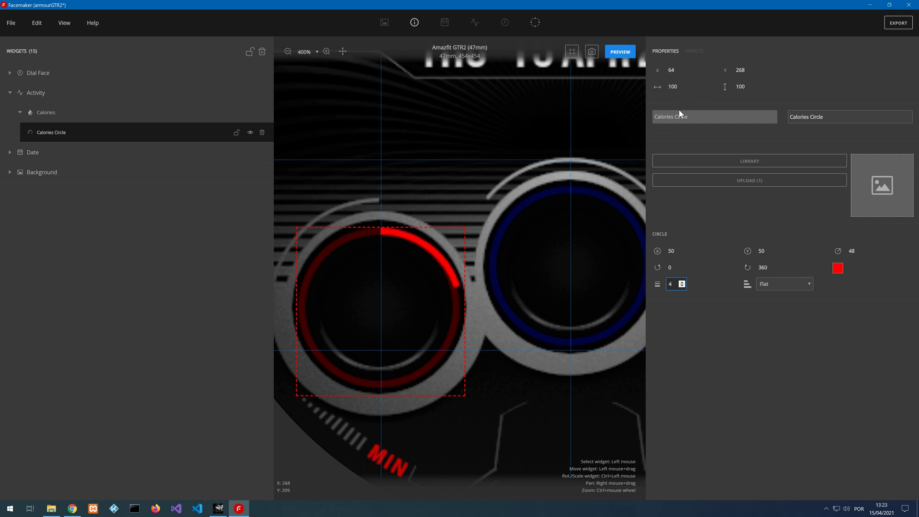
{"action": "left_click", "coordinate": [683, 88]}
{"action": "left_click", "coordinate": [683, 88]}
{"action": "left_click", "coordinate": [683, 89]}
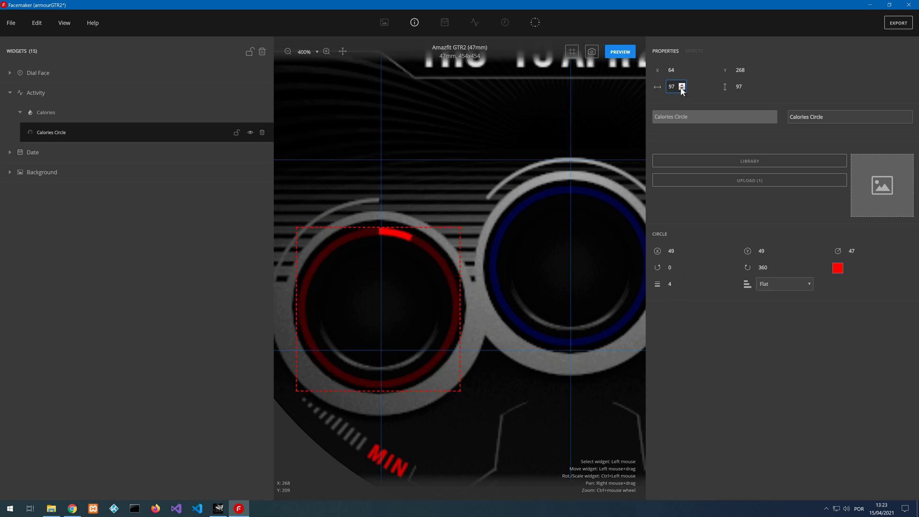
{"action": "left_click", "coordinate": [683, 69]}
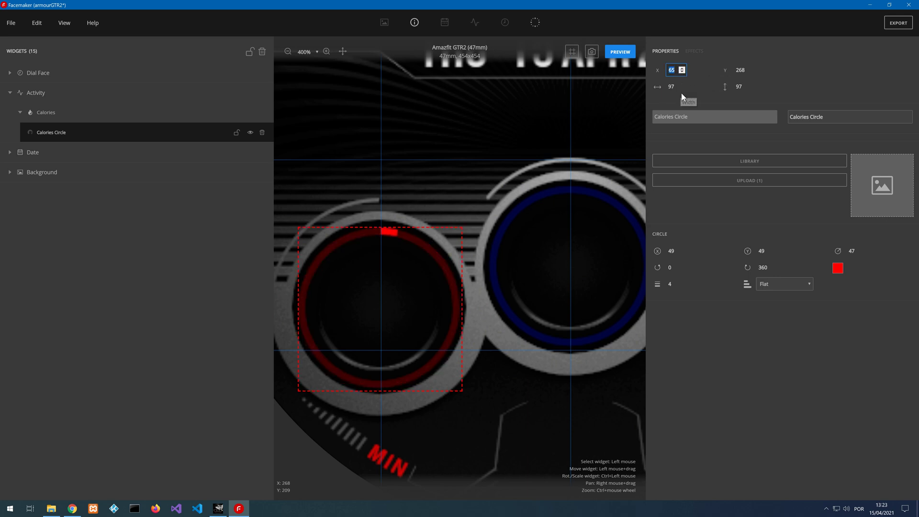
{"action": "left_click", "coordinate": [682, 88]}
{"action": "left_click", "coordinate": [682, 88]}
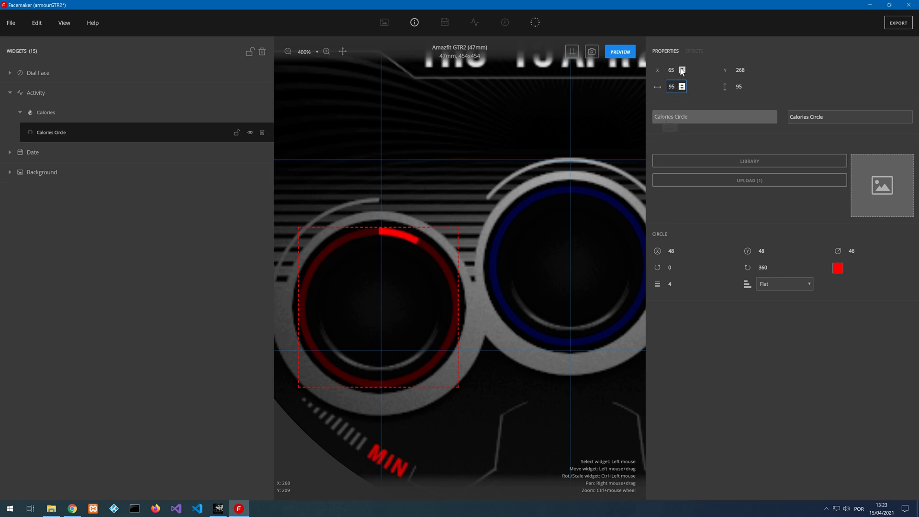
- Stop the preview to check the full Calories Circle against its dial, and lock the circle
{"action": "left_click", "coordinate": [621, 56]}
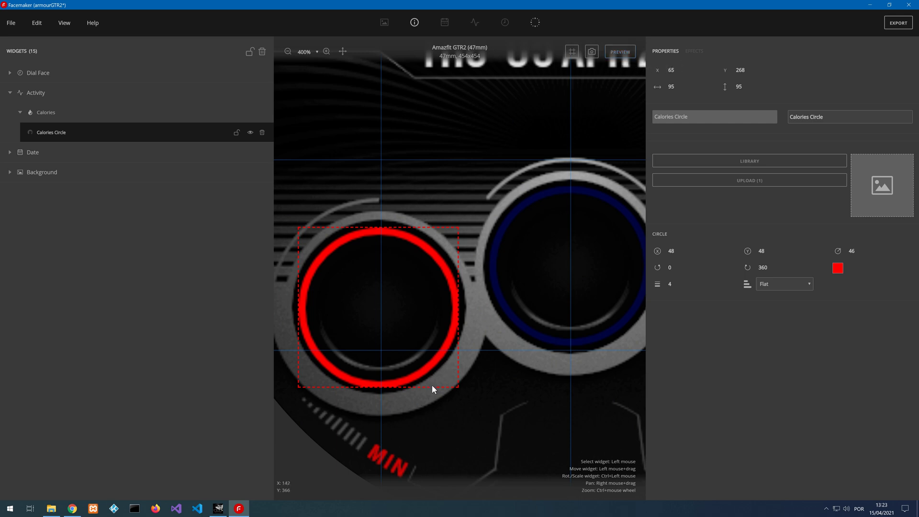
{"action": "scroll", "coordinate": [435, 299], "scroll_direction": "down", "scroll_amount": 2}
{"action": "scroll", "coordinate": [435, 297], "scroll_direction": "up", "scroll_amount": 2}
{"action": "scroll", "coordinate": [455, 302], "scroll_direction": "down", "scroll_amount": 1}
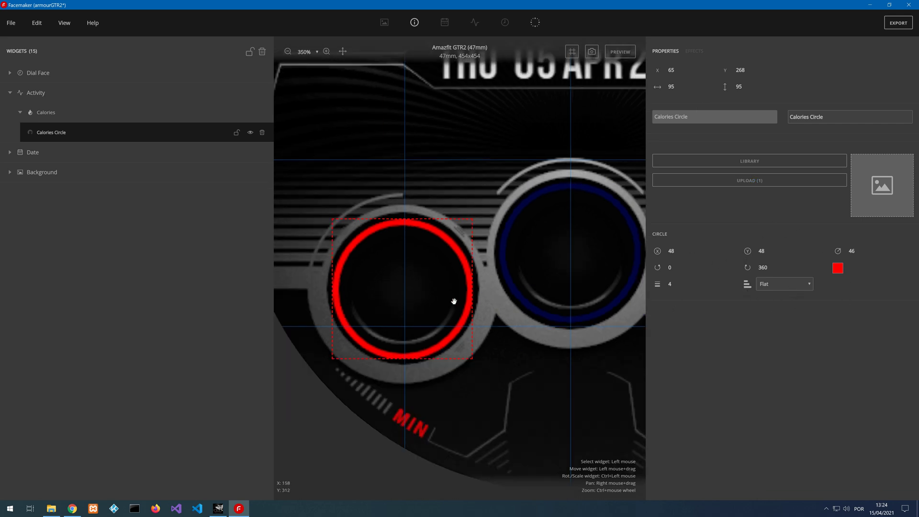
{"action": "left_click", "coordinate": [237, 133]}
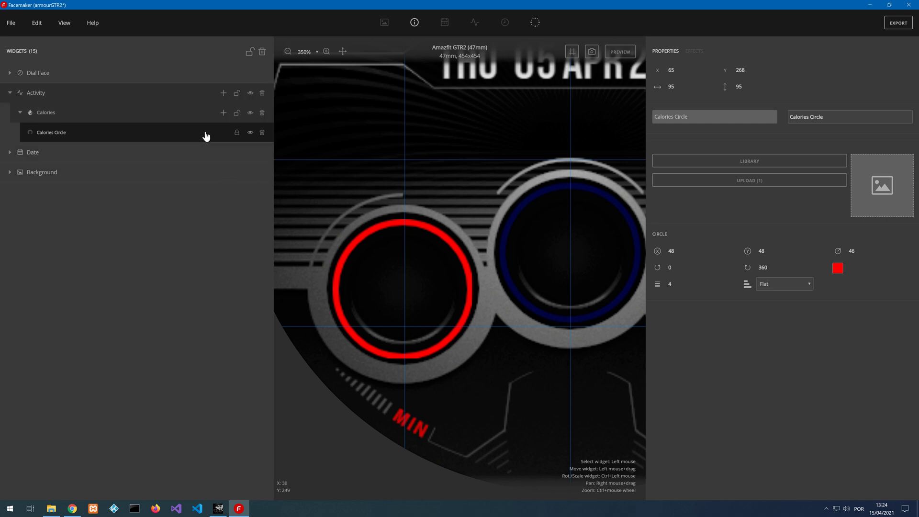
- Add a Battery item to the Activity widget and give it a Circle progress indicator
{"action": "scroll", "coordinate": [349, 224], "scroll_direction": "down", "scroll_amount": 1}
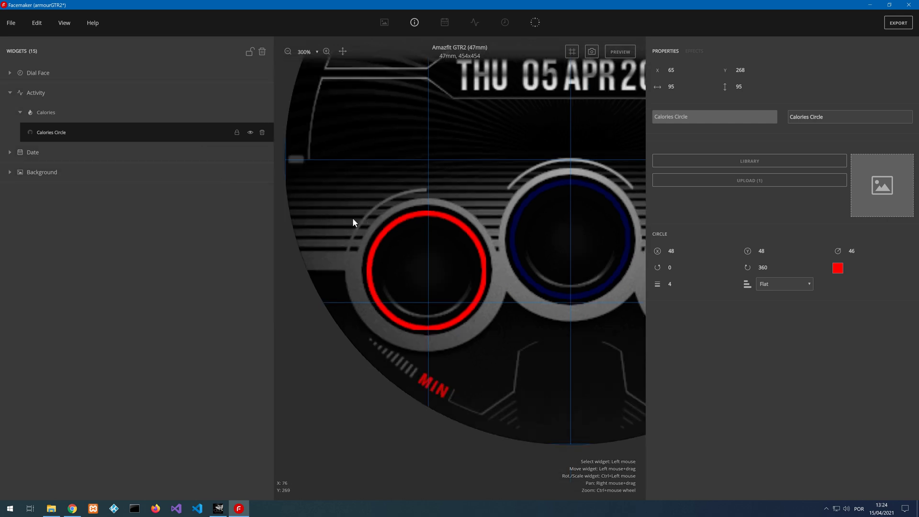
{"action": "left_click_drag", "start_coordinate": [366, 202], "coordinate": [497, 177]}
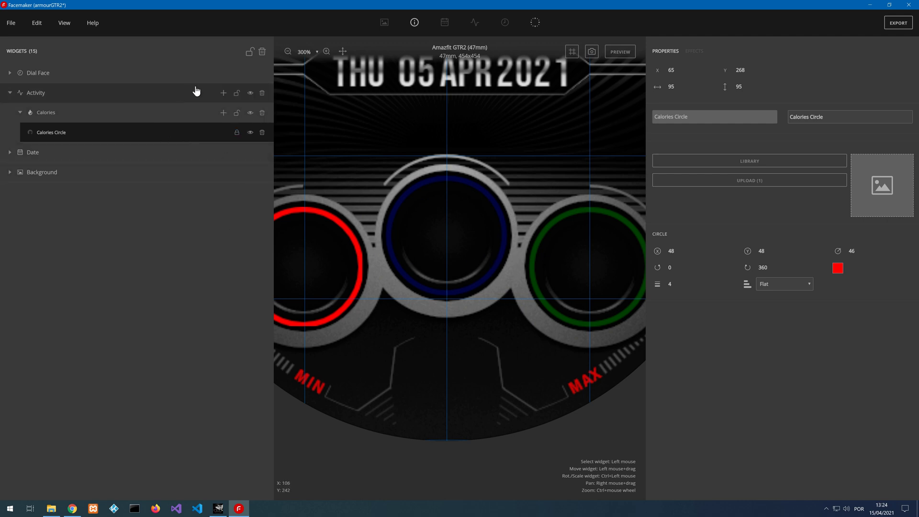
{"action": "left_click", "coordinate": [223, 93]}
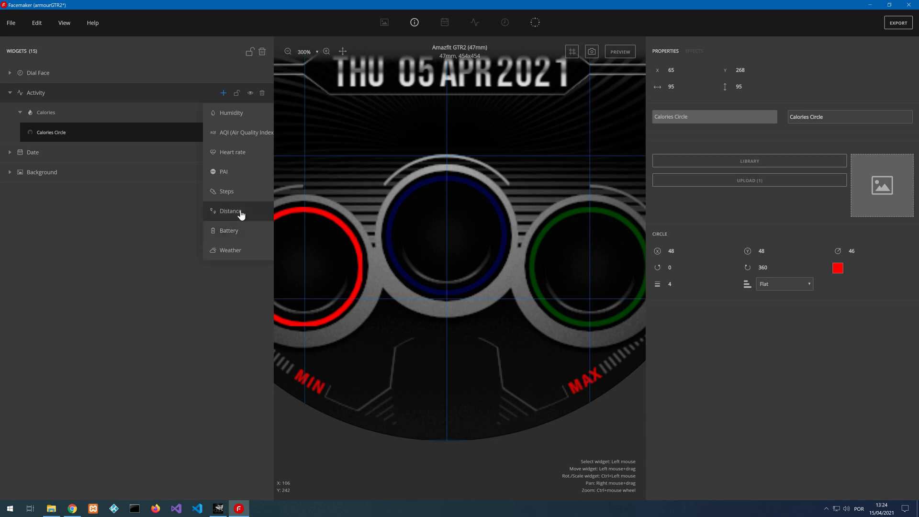
{"action": "left_click", "coordinate": [239, 231]}
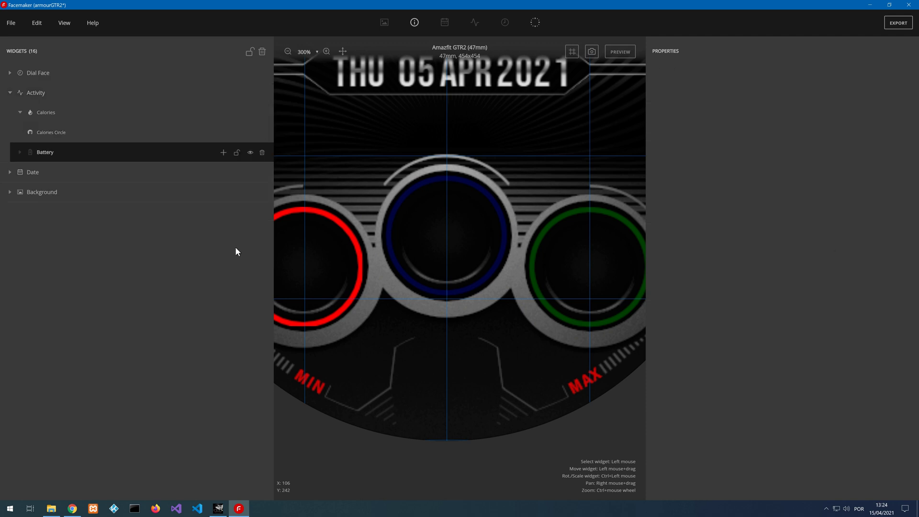
{"action": "left_click", "coordinate": [223, 152]}
{"action": "left_click", "coordinate": [225, 211]}
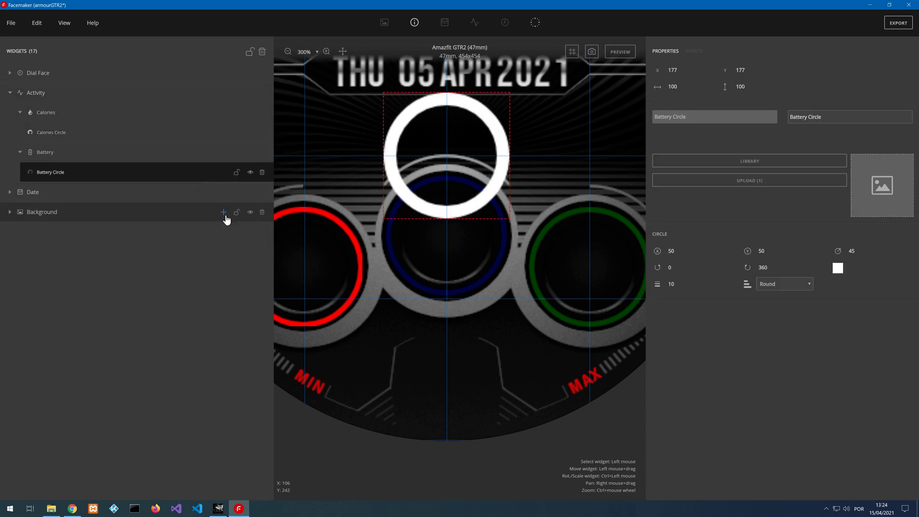
- Change the Battery Circle's colour from white to light blue
{"action": "left_click", "coordinate": [837, 270]}
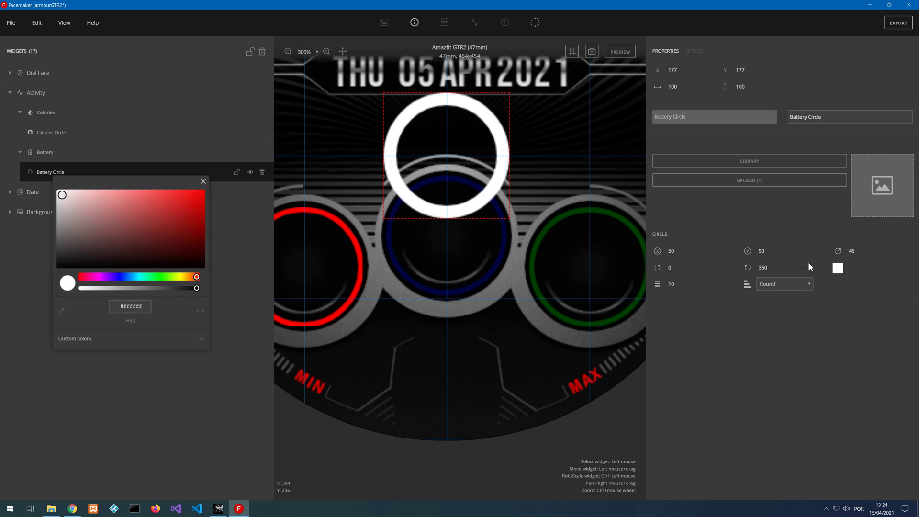
{"action": "left_click", "coordinate": [128, 278]}
{"action": "left_click_drag", "start_coordinate": [192, 197], "coordinate": [214, 172]}
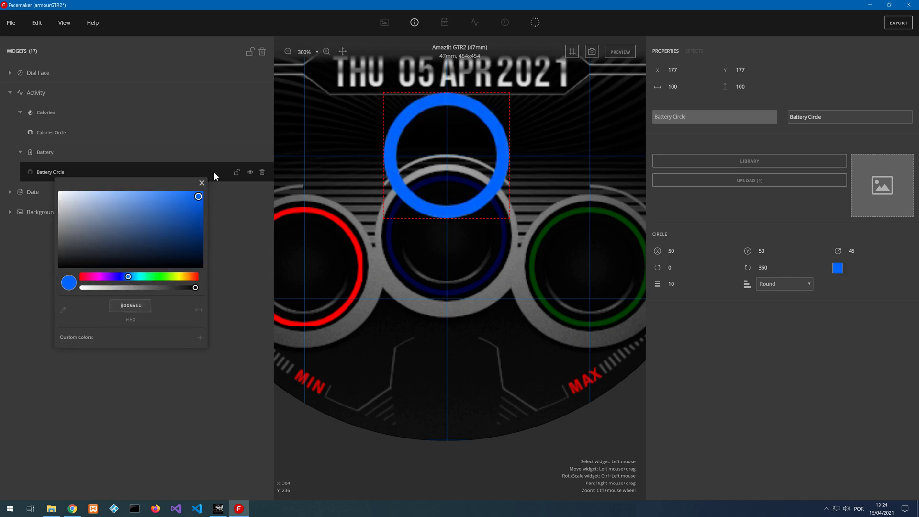
{"action": "left_click", "coordinate": [131, 275]}
{"action": "left_click_drag", "start_coordinate": [132, 279], "coordinate": [133, 278]}
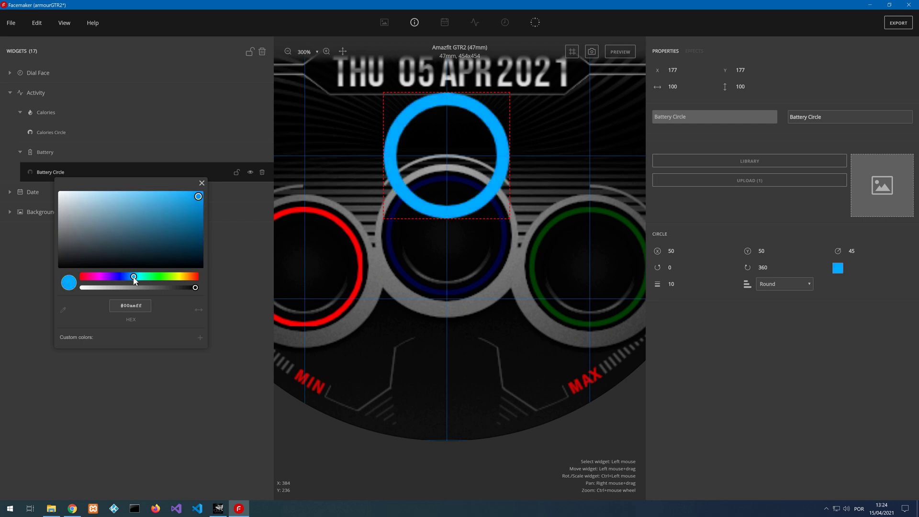
{"action": "left_click", "coordinate": [201, 183]}
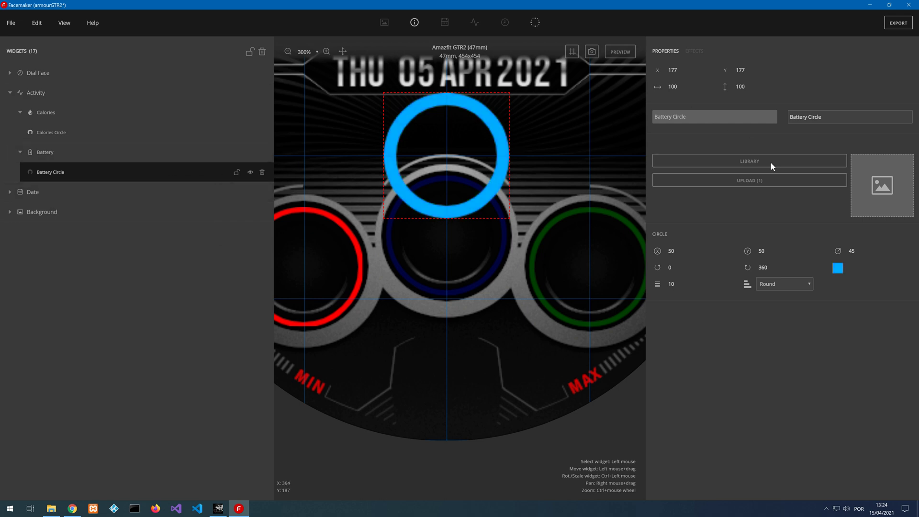
- Set the Battery Circle's line ends to Flat and its line width to 4
{"action": "left_click", "coordinate": [765, 289]}
{"action": "left_click", "coordinate": [777, 302]}
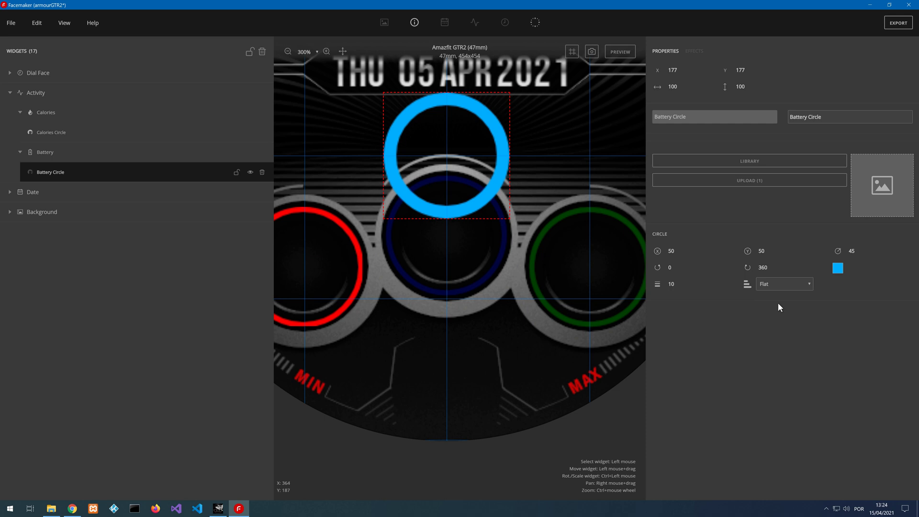
{"action": "left_click", "coordinate": [682, 286]}
{"action": "left_click", "coordinate": [682, 286]}
{"action": "left_click", "coordinate": [682, 285]}
{"action": "left_click", "coordinate": [682, 286]}
{"action": "left_click", "coordinate": [682, 286]}
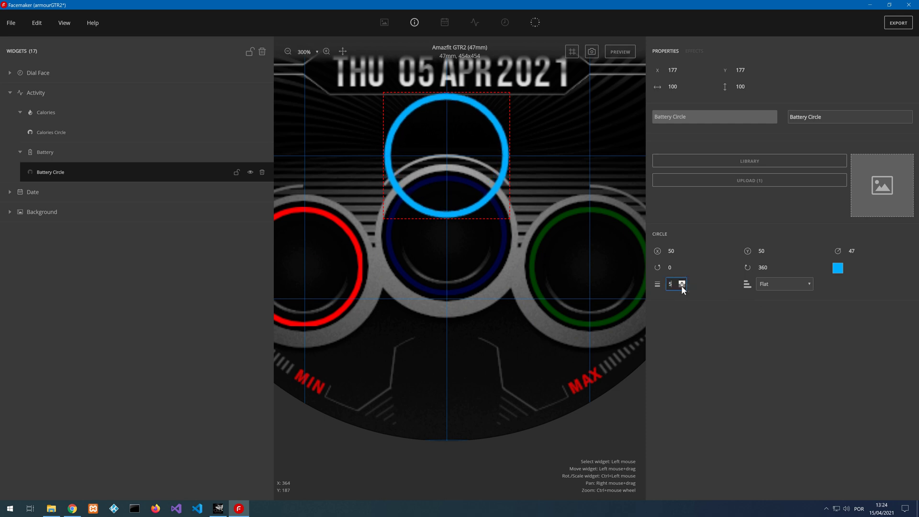
{"action": "left_click", "coordinate": [682, 286]}
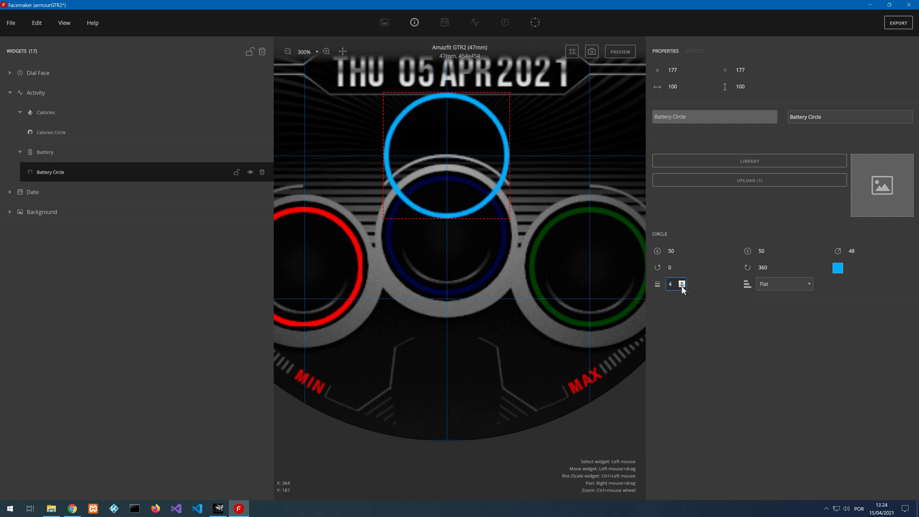
- Resize the Battery Circle to 95 by 95
{"action": "left_click", "coordinate": [73, 138]}
{"action": "left_click", "coordinate": [78, 189]}
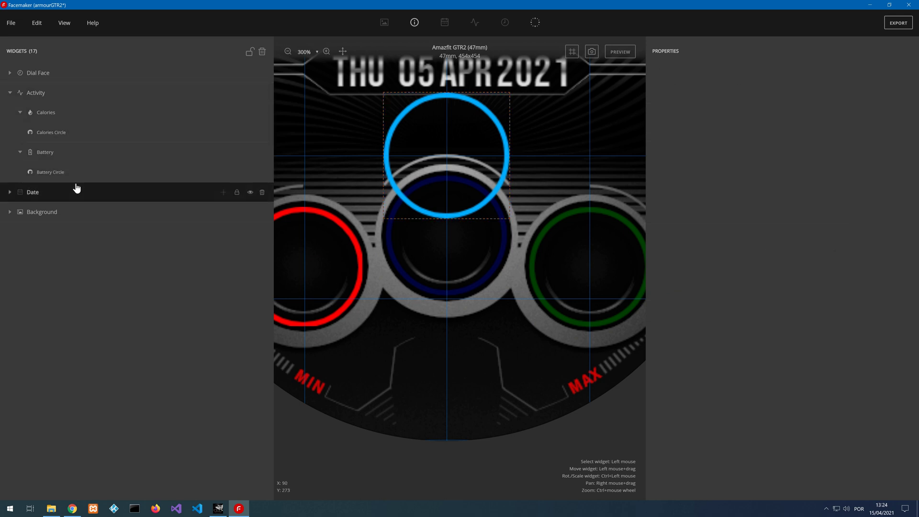
{"action": "left_click", "coordinate": [78, 178]}
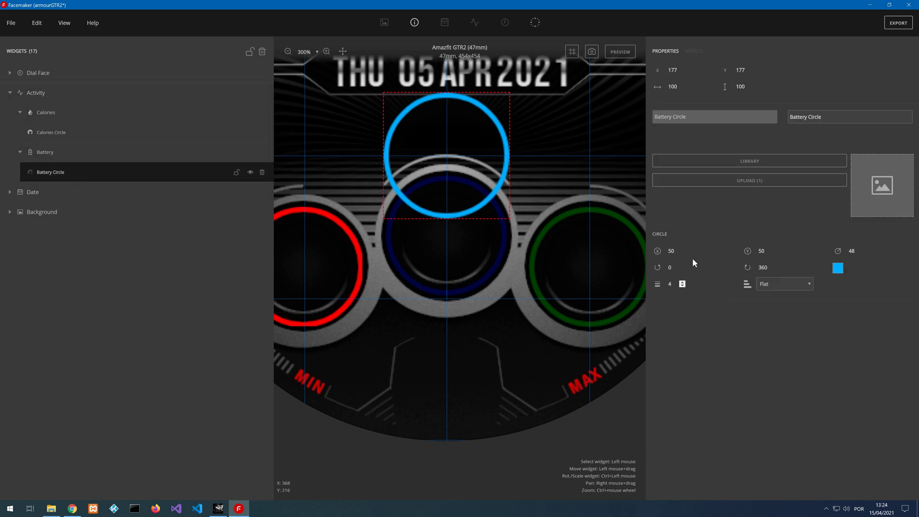
{"action": "left_click", "coordinate": [683, 88]}
{"action": "left_click", "coordinate": [683, 88]}
{"action": "left_click", "coordinate": [683, 88]}
{"action": "left_click", "coordinate": [683, 88]}
{"action": "left_click", "coordinate": [683, 88]}
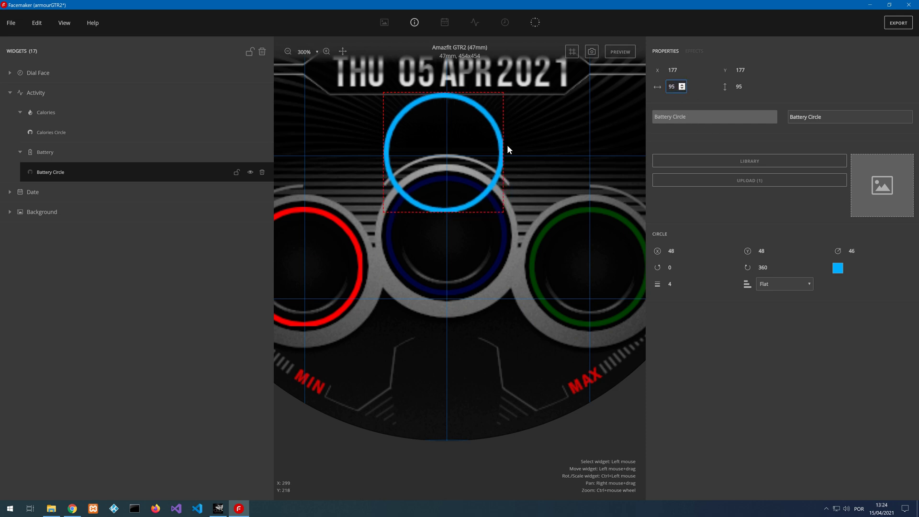
- Place the Battery Circle over the dark blue ring of the middle dial at X 180, Y 243, and check it in preview
{"action": "left_click_drag", "start_coordinate": [464, 135], "coordinate": [467, 218]}
{"action": "scroll", "coordinate": [472, 209], "scroll_direction": "up", "scroll_amount": 2}
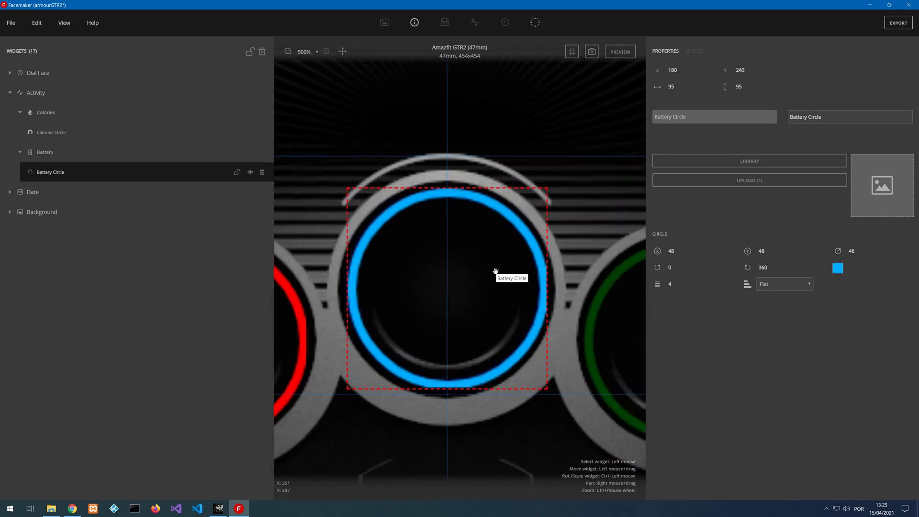
{"action": "key", "text": "Down"}
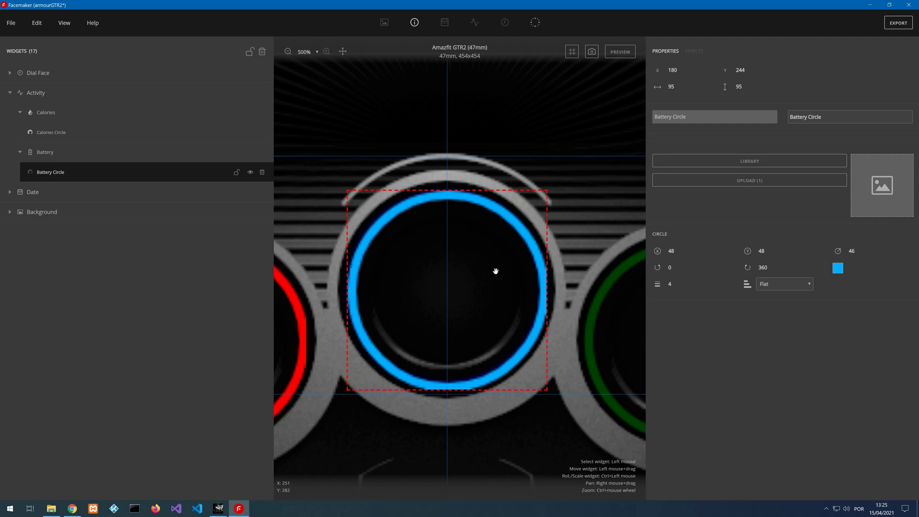
{"action": "key", "text": "Up"}
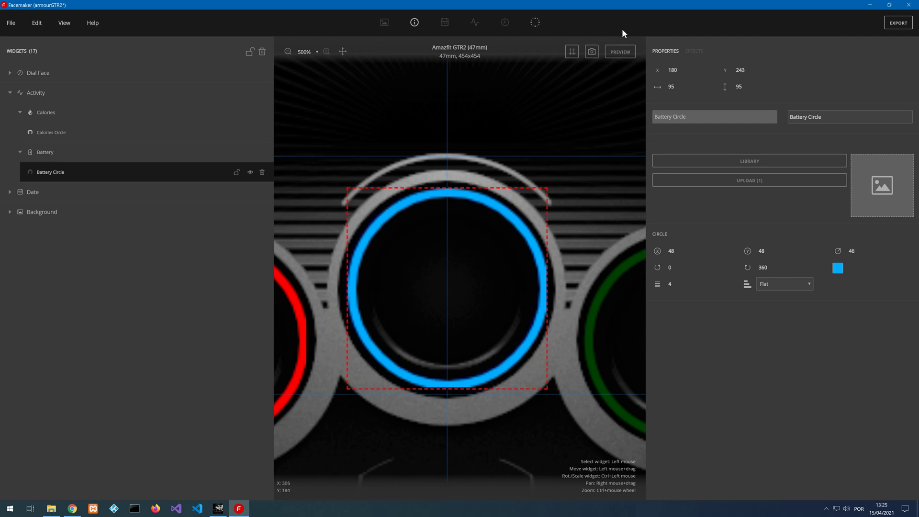
{"action": "left_click", "coordinate": [620, 56]}
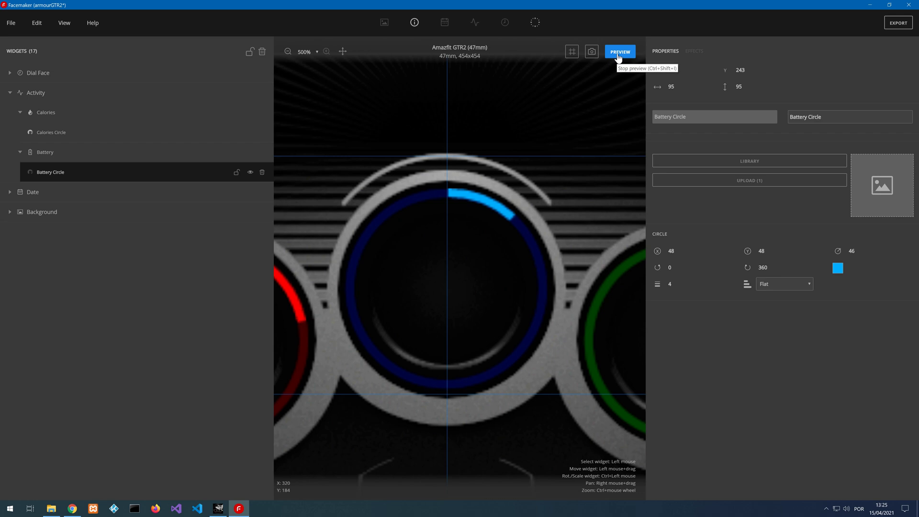
{"action": "left_click", "coordinate": [619, 57]}
- Add a Steps item to the Activity widget and give it a Circle progress indicator
{"action": "scroll", "coordinate": [374, 312], "scroll_direction": "down", "scroll_amount": 3}
{"action": "scroll", "coordinate": [375, 309], "scroll_direction": "down", "scroll_amount": 2}
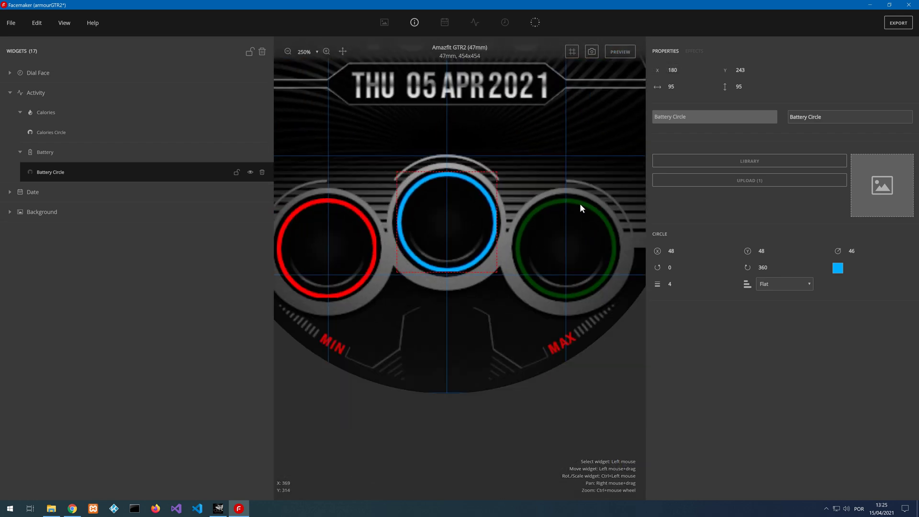
{"action": "left_click", "coordinate": [223, 93]}
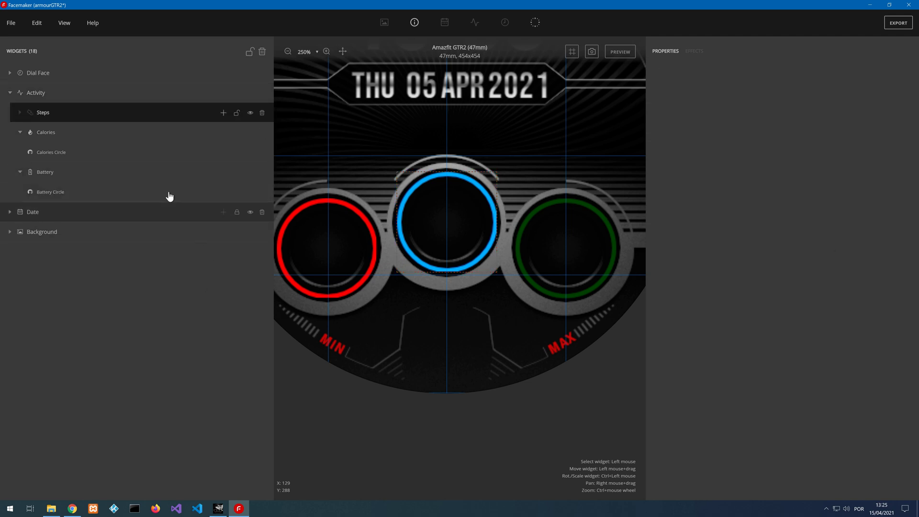
{"action": "left_click", "coordinate": [223, 113]}
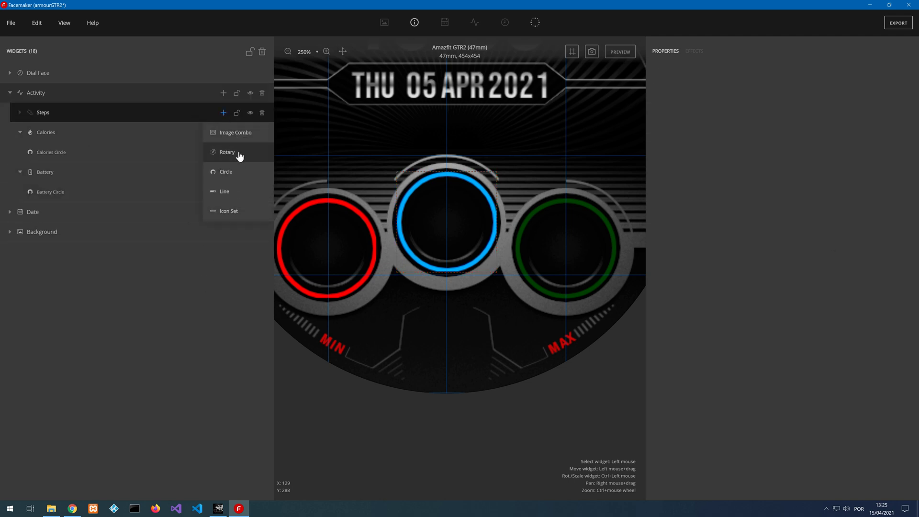
{"action": "left_click", "coordinate": [238, 172]}
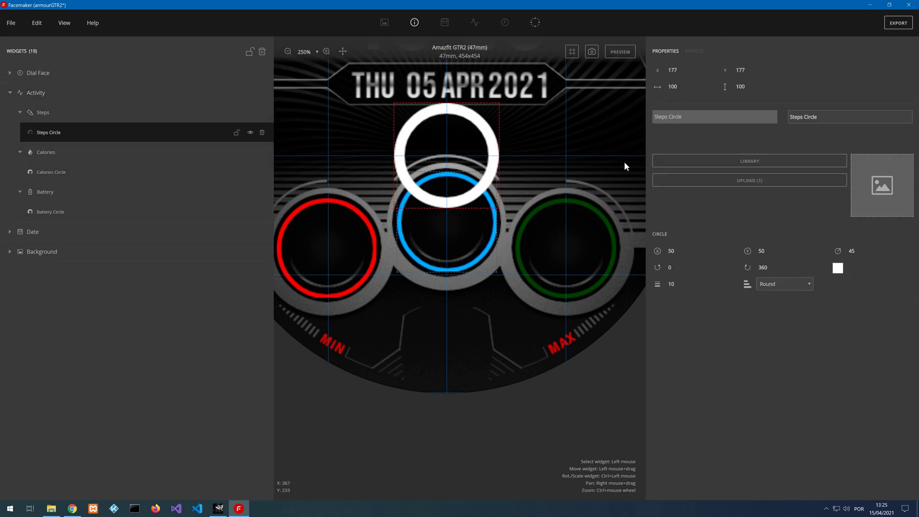
- Set the Steps Circle's line width to 4
{"action": "left_click", "coordinate": [682, 283]}
{"action": "left_click", "coordinate": [682, 284]}
{"action": "left_click", "coordinate": [682, 283]}
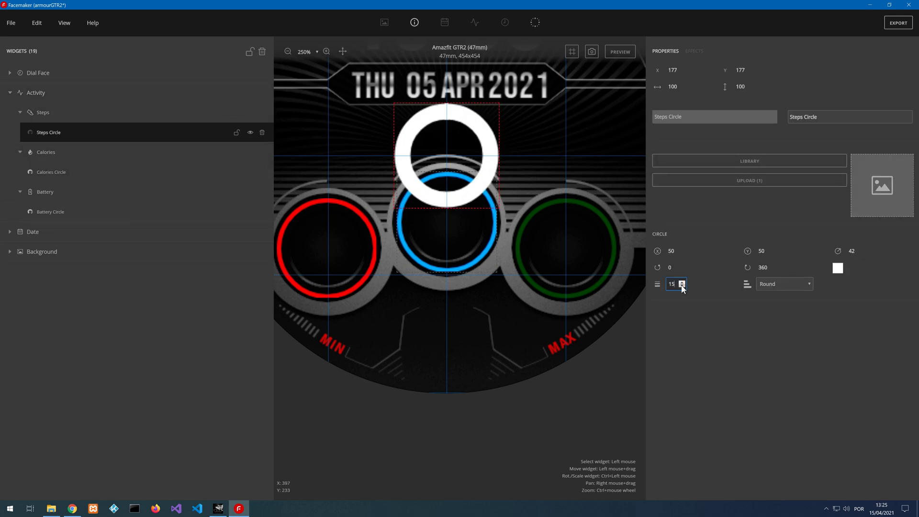
{"action": "left_click", "coordinate": [682, 286]}
{"action": "left_click", "coordinate": [682, 286]}
{"action": "left_click", "coordinate": [682, 286]}
{"action": "left_click", "coordinate": [682, 286]}
{"action": "left_click", "coordinate": [682, 287]}
{"action": "left_click", "coordinate": [682, 286]}
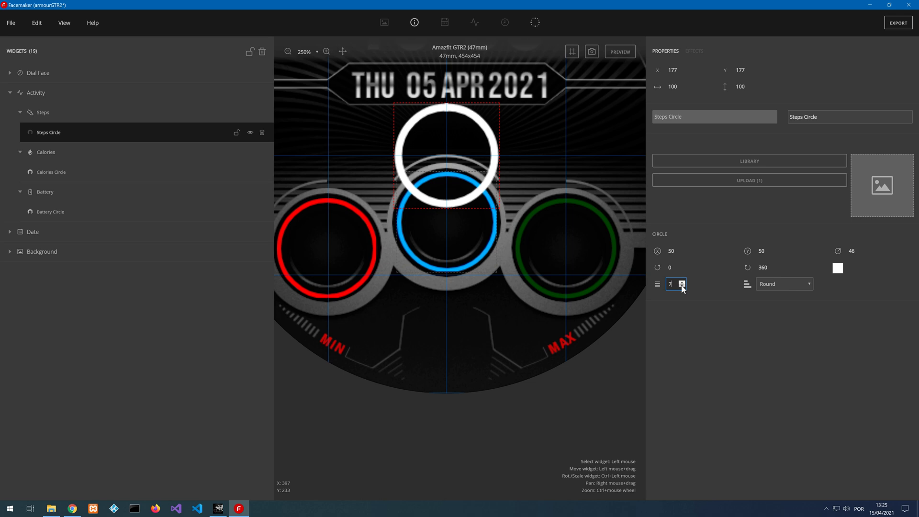
{"action": "left_click", "coordinate": [682, 286]}
{"action": "left_click", "coordinate": [682, 286]}
{"action": "left_click", "coordinate": [682, 286]}
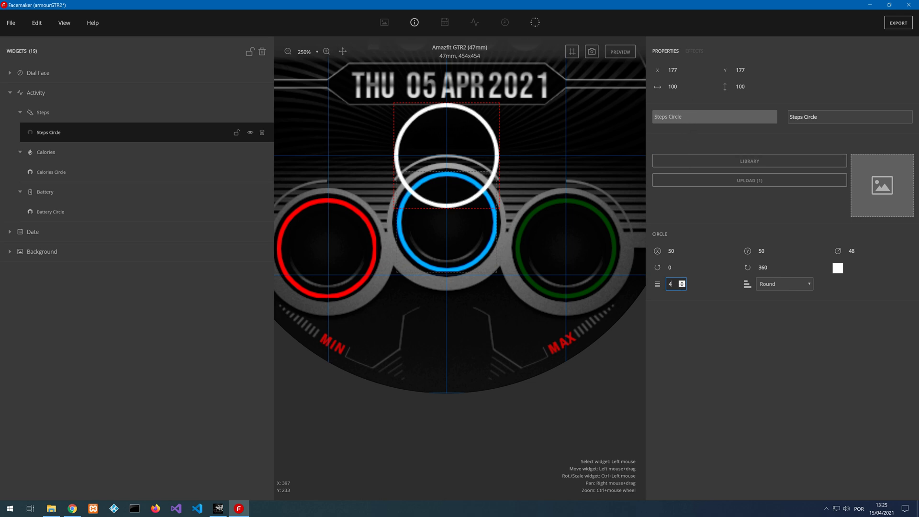
- Resize the Steps Circle to 95 by 95 and set its line ends to Flat
{"action": "left_click", "coordinate": [682, 89]}
{"action": "left_click", "coordinate": [682, 89]}
{"action": "left_click", "coordinate": [682, 90]}
{"action": "left_click", "coordinate": [682, 89]}
{"action": "left_click", "coordinate": [682, 89]}
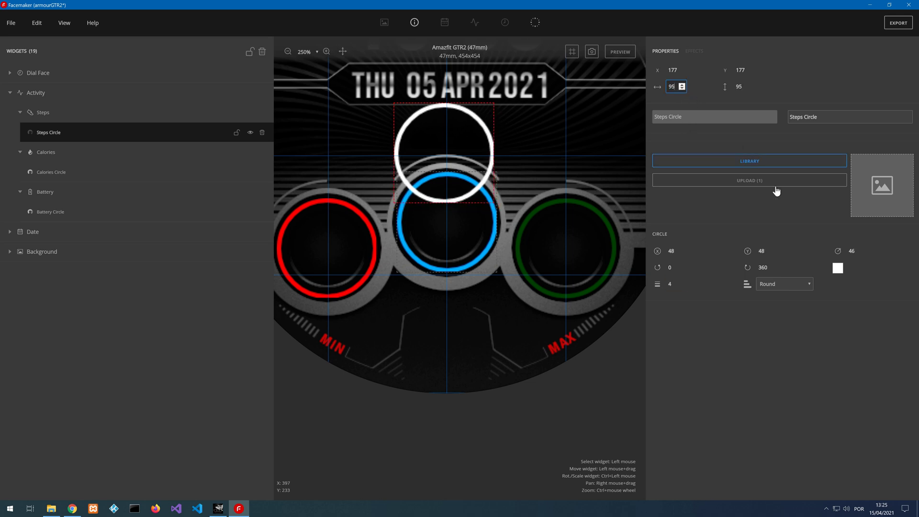
{"action": "left_click", "coordinate": [777, 283]}
{"action": "left_click", "coordinate": [789, 302]}
- Change the Steps Circle's colour from white to the green #3edb00
{"action": "left_click", "coordinate": [837, 269]}
{"action": "left_click_drag", "start_coordinate": [145, 279], "coordinate": [165, 277]}
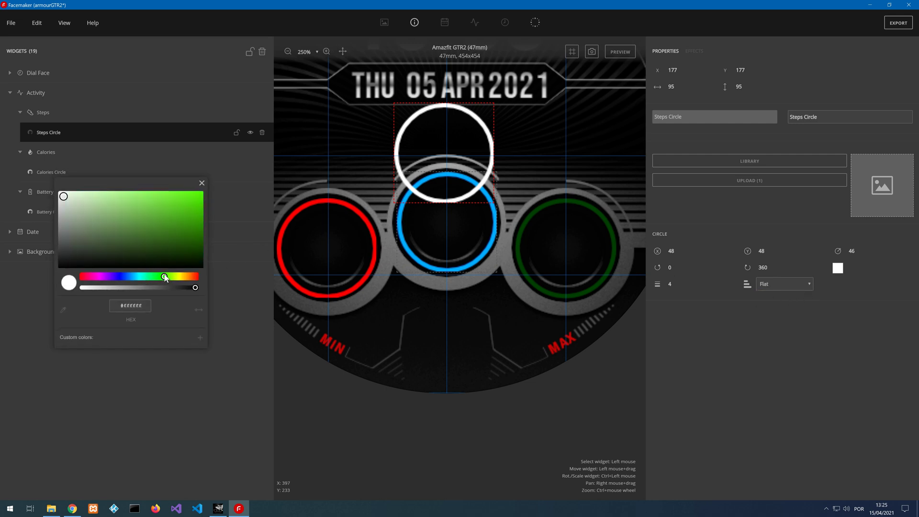
{"action": "left_click", "coordinate": [198, 196]}
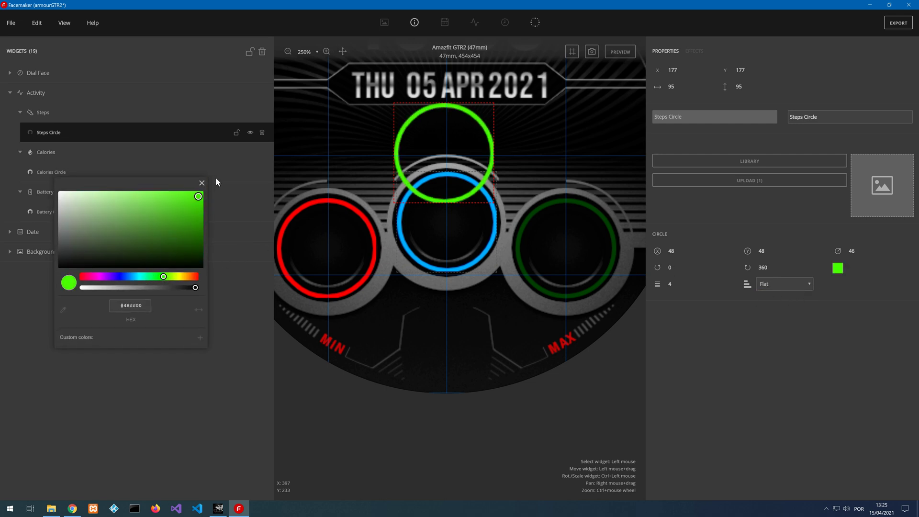
{"action": "left_click", "coordinate": [200, 204]}
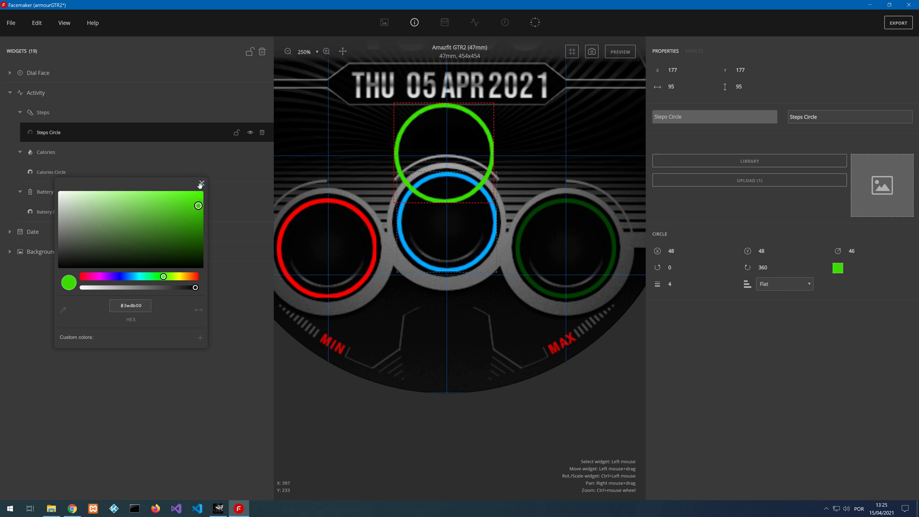
{"action": "left_click_drag", "start_coordinate": [200, 184], "coordinate": [201, 184]}
{"action": "left_click", "coordinate": [203, 184]}
- Place the Steps Circle over the dark green ring of the MAX-side dial at X 293, Y 268, and check it in preview
{"action": "left_click_drag", "start_coordinate": [447, 144], "coordinate": [522, 253]}
{"action": "scroll", "coordinate": [589, 239], "scroll_direction": "up", "scroll_amount": 4}
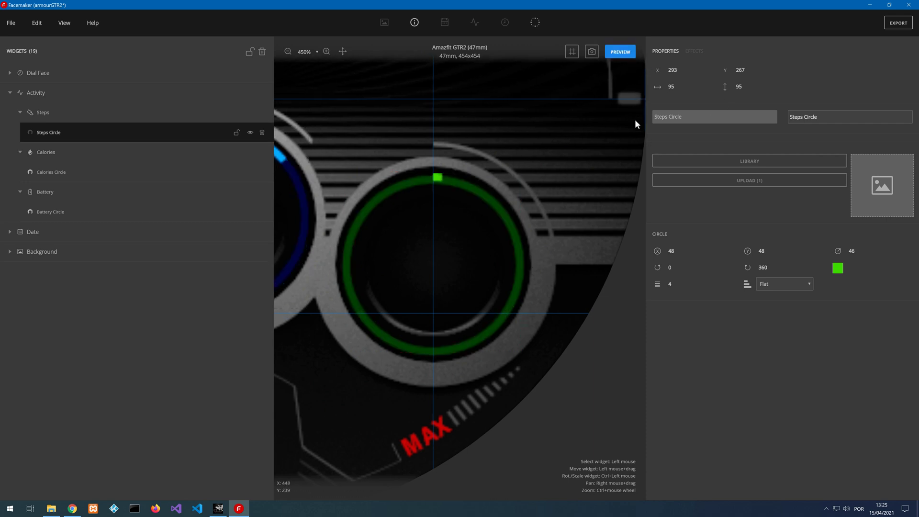
{"action": "left_click", "coordinate": [750, 69]}
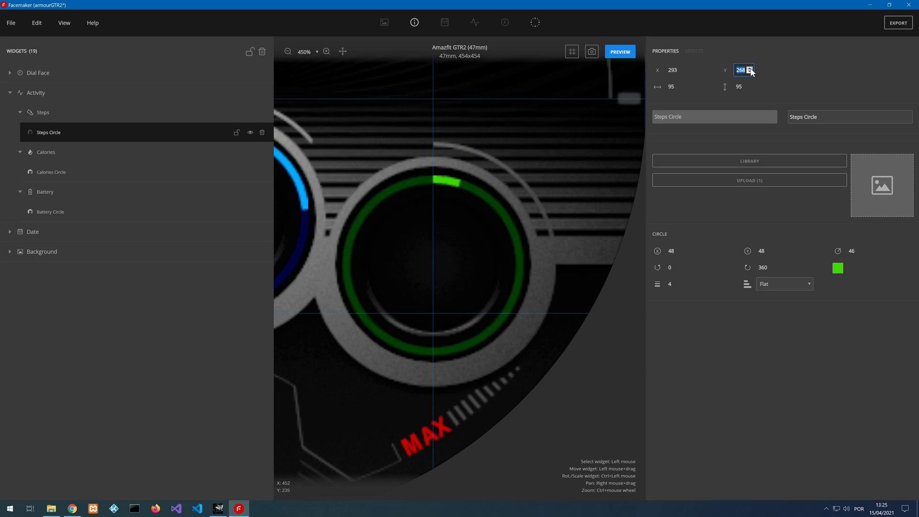
{"action": "scroll", "coordinate": [432, 283], "scroll_direction": "down", "scroll_amount": 5}
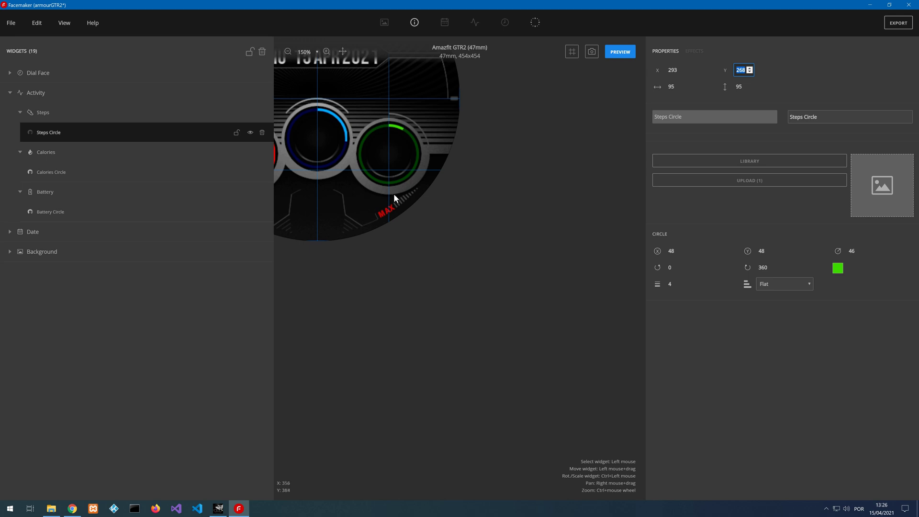
{"action": "scroll", "coordinate": [396, 196], "scroll_direction": "down", "scroll_amount": 1}
{"action": "scroll", "coordinate": [398, 199], "scroll_direction": "up", "scroll_amount": 4}
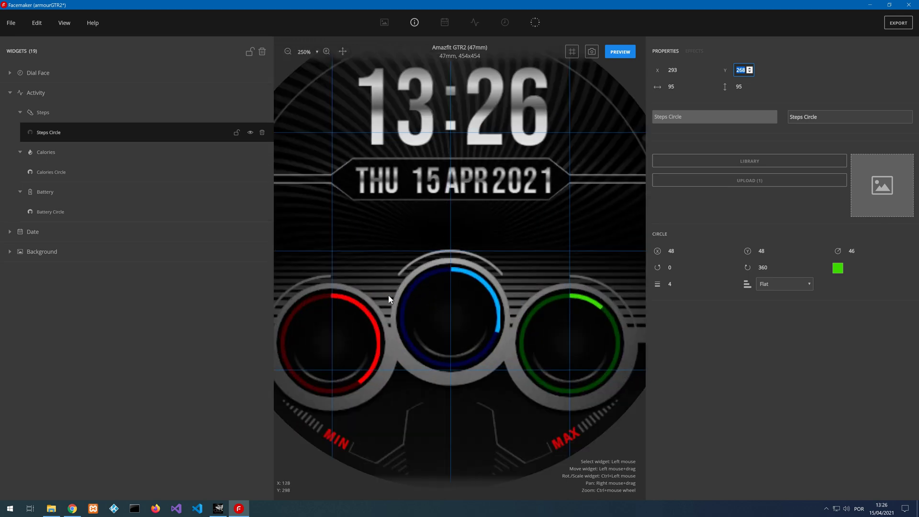
{"action": "scroll", "coordinate": [459, 378], "scroll_direction": "down", "scroll_amount": 3}
{"action": "scroll", "coordinate": [460, 383], "scroll_direction": "up", "scroll_amount": 2}
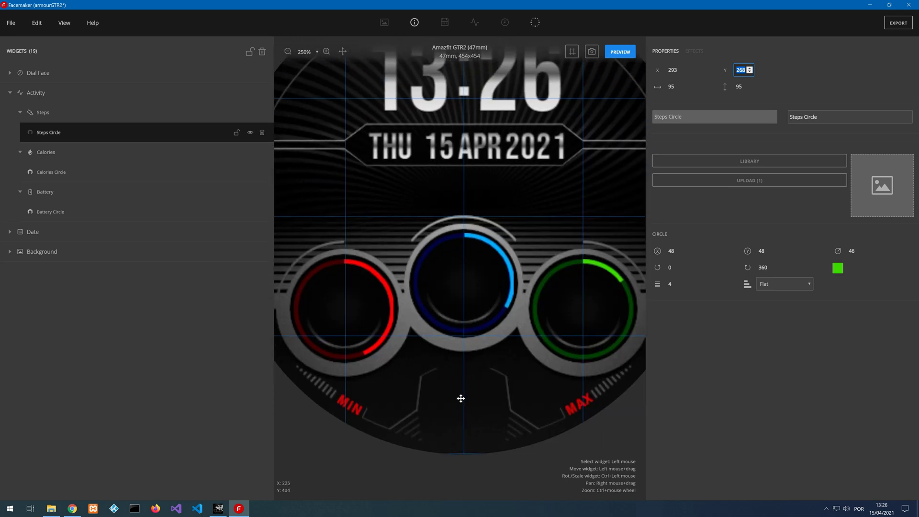
{"action": "left_click", "coordinate": [622, 52]}
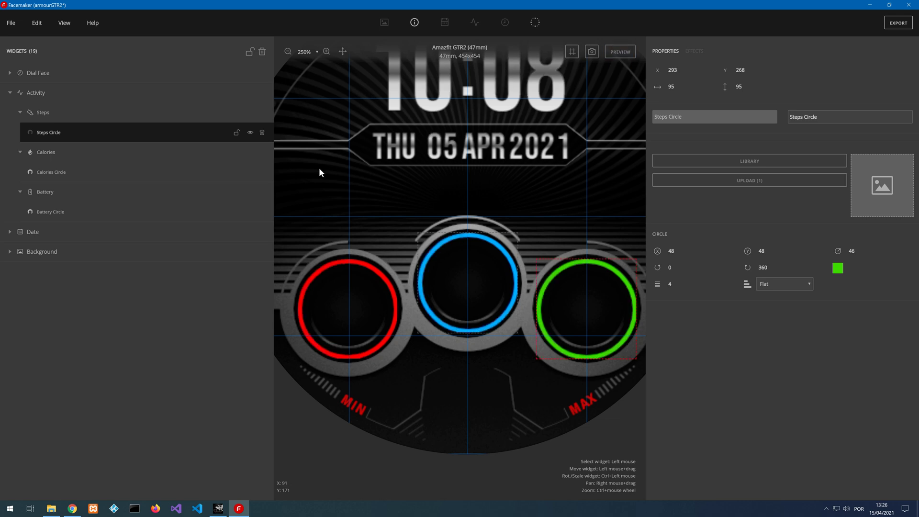
- Add an Image Combo to the Calories item, generate its digits, and give it leading zeros and centre alignment
{"action": "left_click", "coordinate": [64, 157]}
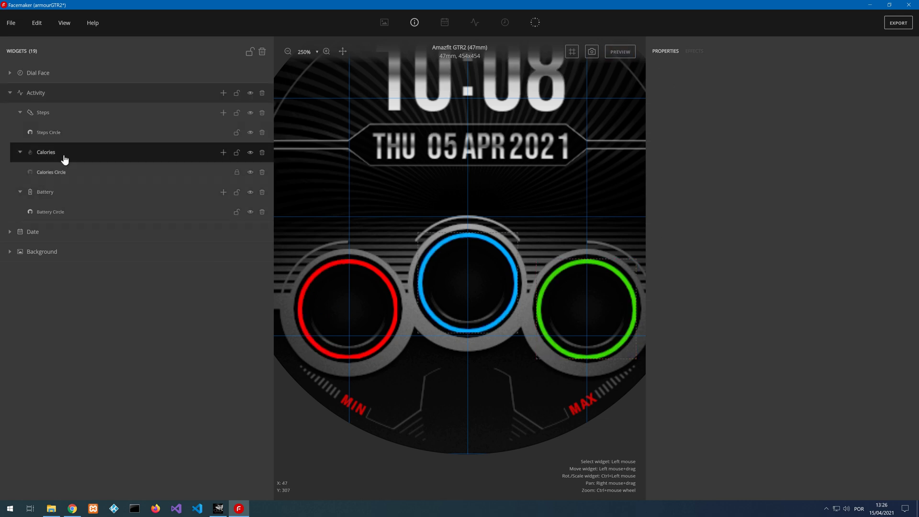
{"action": "left_click", "coordinate": [223, 153]}
{"action": "left_click", "coordinate": [231, 173]}
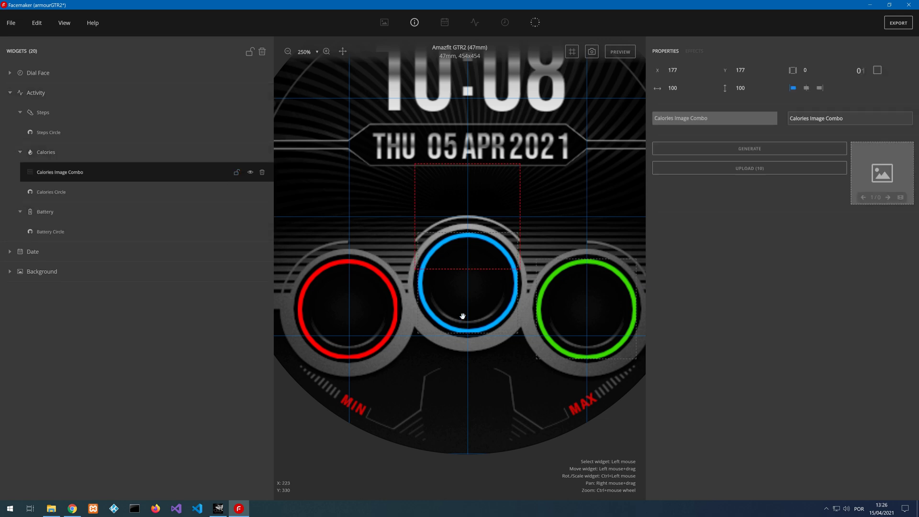
{"action": "left_click", "coordinate": [738, 150]}
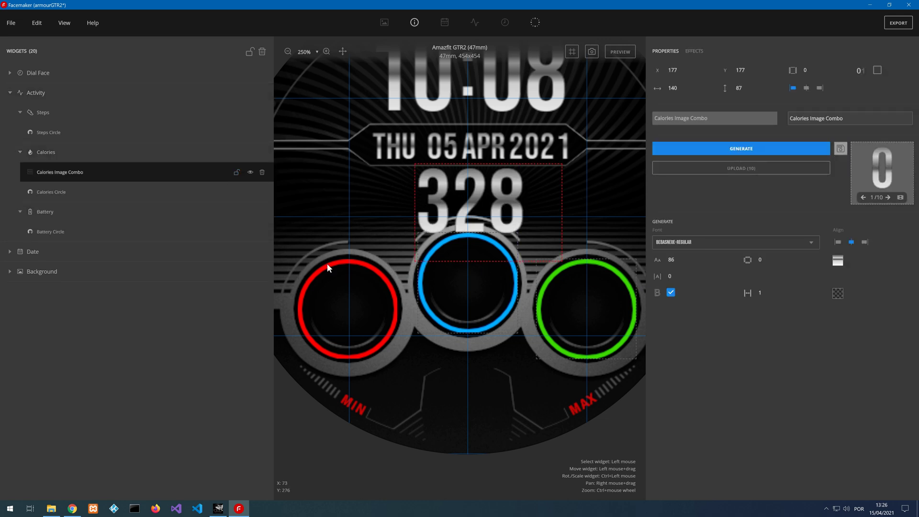
{"action": "left_click", "coordinate": [877, 71]}
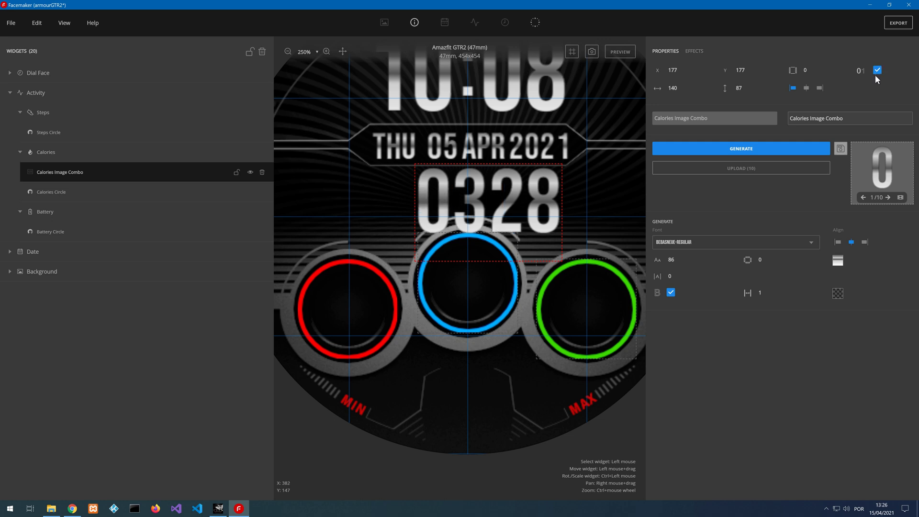
{"action": "left_click", "coordinate": [806, 89]}
- Move the calories number onto the red dial and set its font size to 32
{"action": "left_click_drag", "start_coordinate": [511, 203], "coordinate": [425, 308]}
{"action": "left_click", "coordinate": [674, 260]}
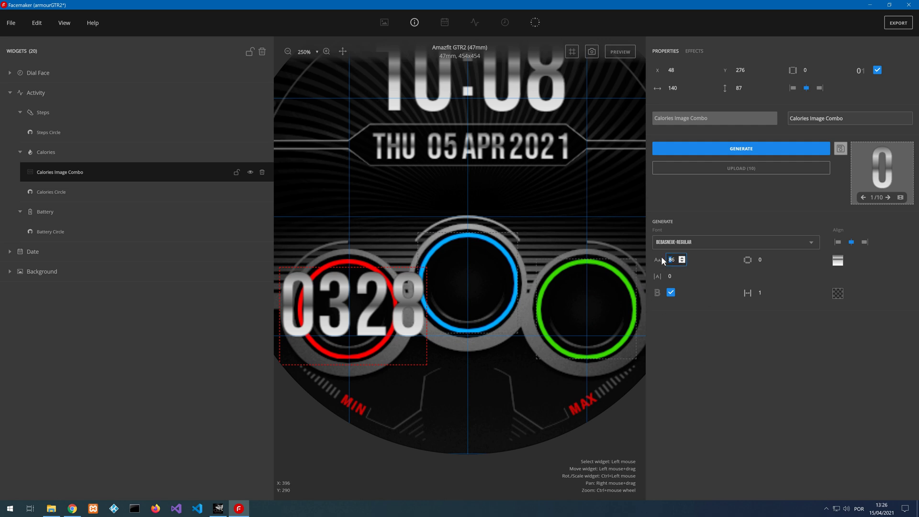
{"action": "type", "text": "3"}
{"action": "left_click_drag", "start_coordinate": [327, 291], "coordinate": [361, 308]}
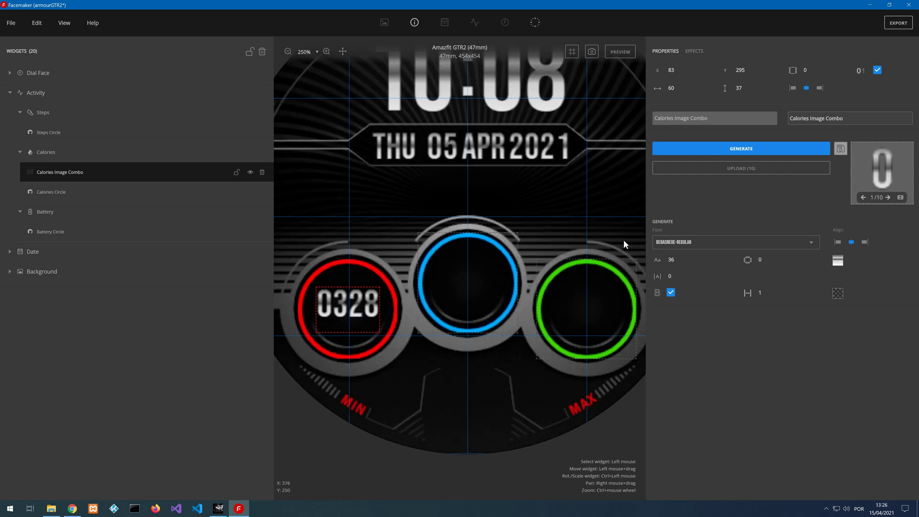
{"action": "left_click", "coordinate": [683, 262]}
{"action": "left_click", "coordinate": [682, 262]}
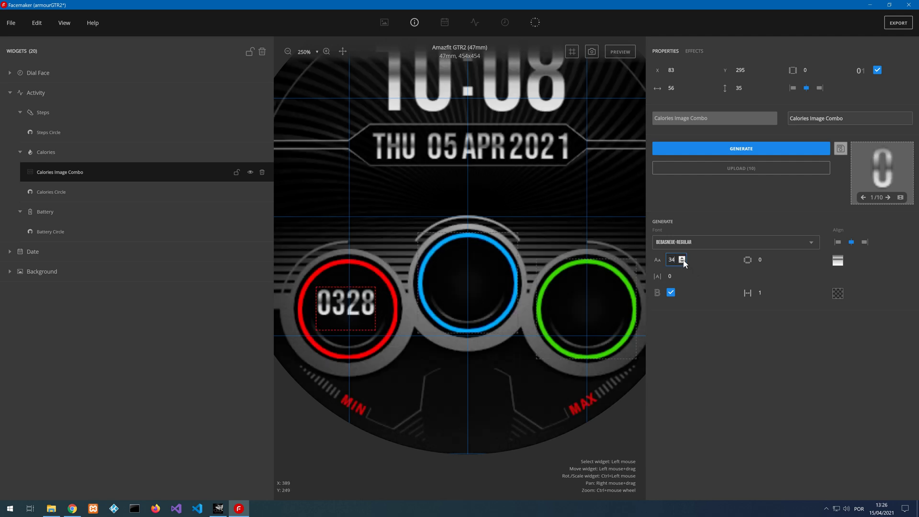
{"action": "left_click", "coordinate": [682, 261]}
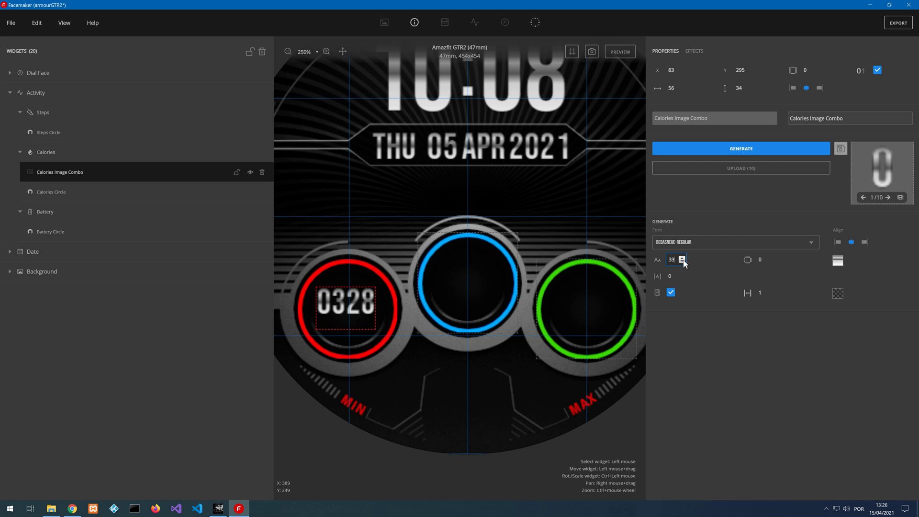
{"action": "left_click", "coordinate": [682, 262]}
- Centre the calories number in the red dial at X 87, Y 292, checking it in preview
{"action": "left_click_drag", "start_coordinate": [335, 304], "coordinate": [344, 301]}
{"action": "left_click", "coordinate": [610, 55]}
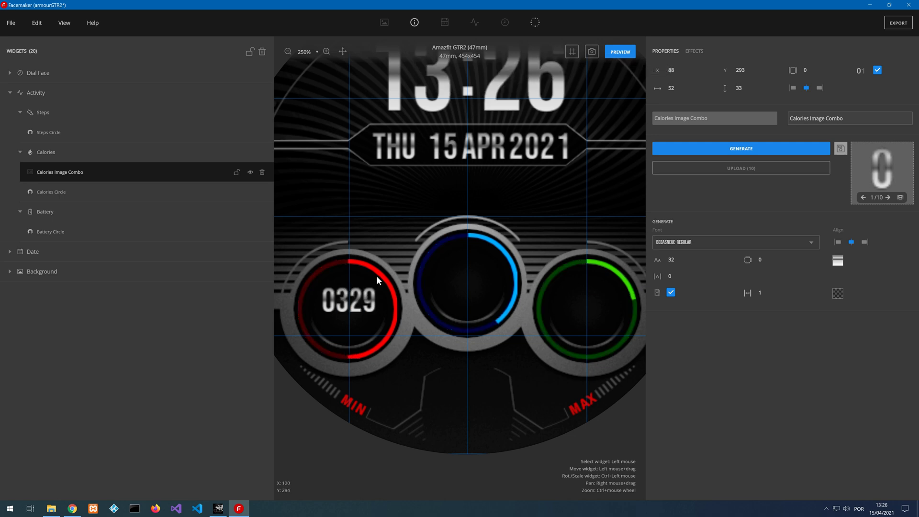
{"action": "left_click", "coordinate": [682, 72]}
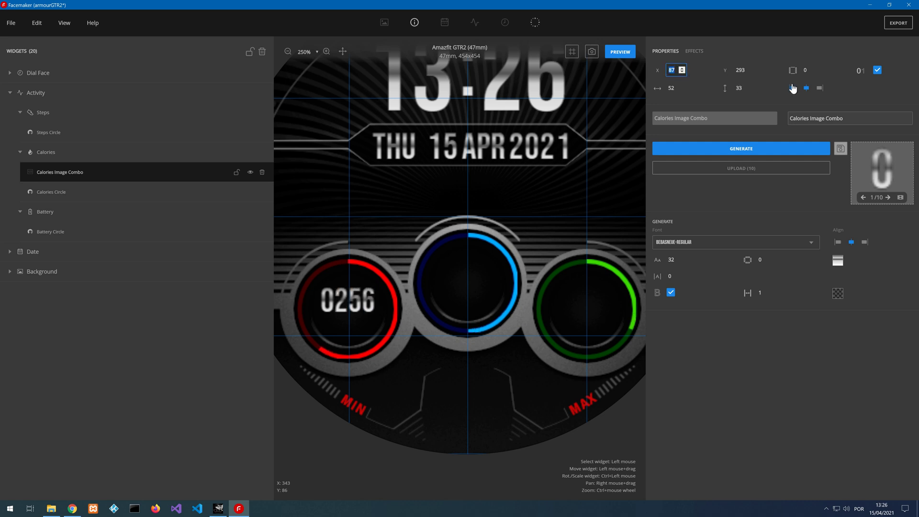
{"action": "left_click", "coordinate": [750, 72]}
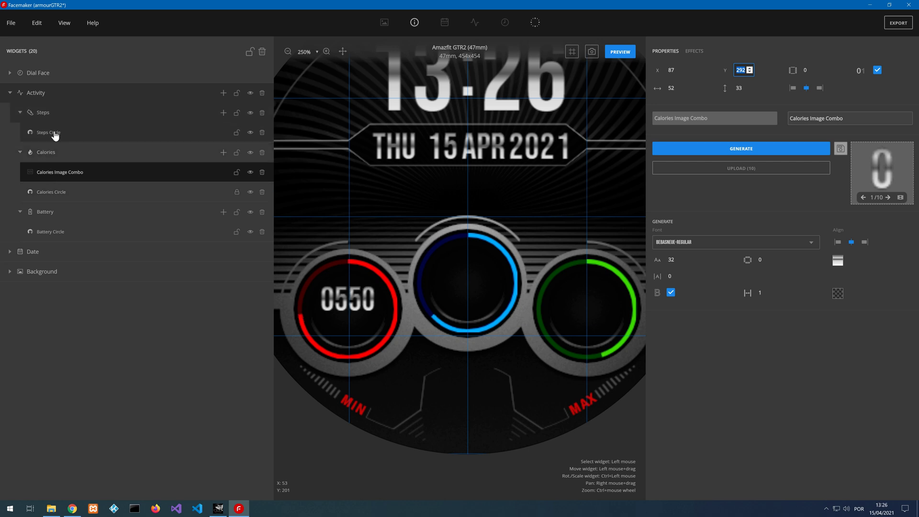
- Add an Image Combo to the Battery item and generate its digit images
{"action": "left_click", "coordinate": [60, 219]}
{"action": "left_click", "coordinate": [223, 212]}
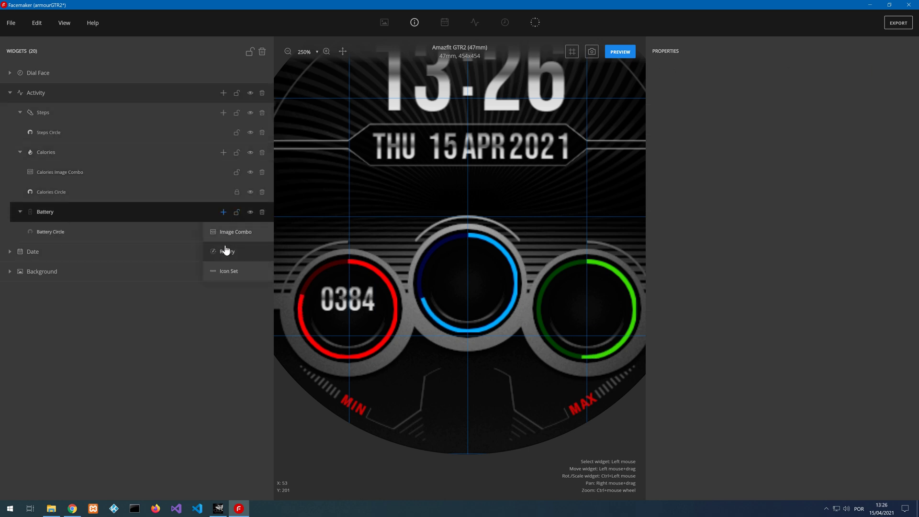
{"action": "left_click", "coordinate": [232, 231]}
{"action": "left_click", "coordinate": [825, 148]}
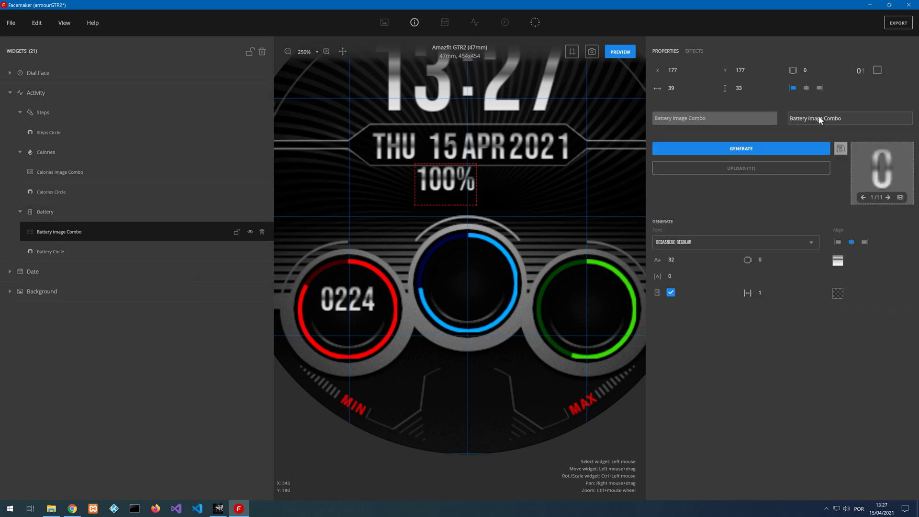
- Give the battery number leading zeros and centre alignment, and place it in the blue dial at X 199, Y 262
{"action": "left_click", "coordinate": [878, 71]}
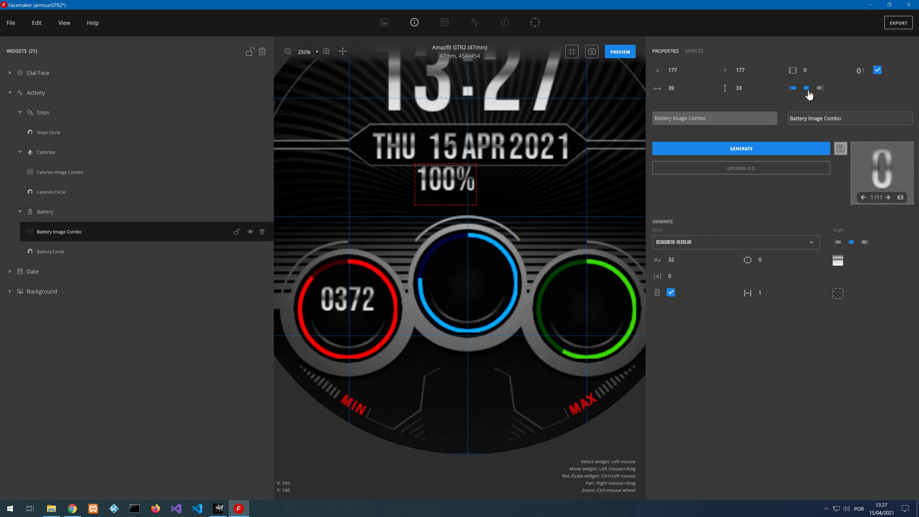
{"action": "left_click", "coordinate": [806, 88]}
{"action": "left_click_drag", "start_coordinate": [433, 197], "coordinate": [459, 270]}
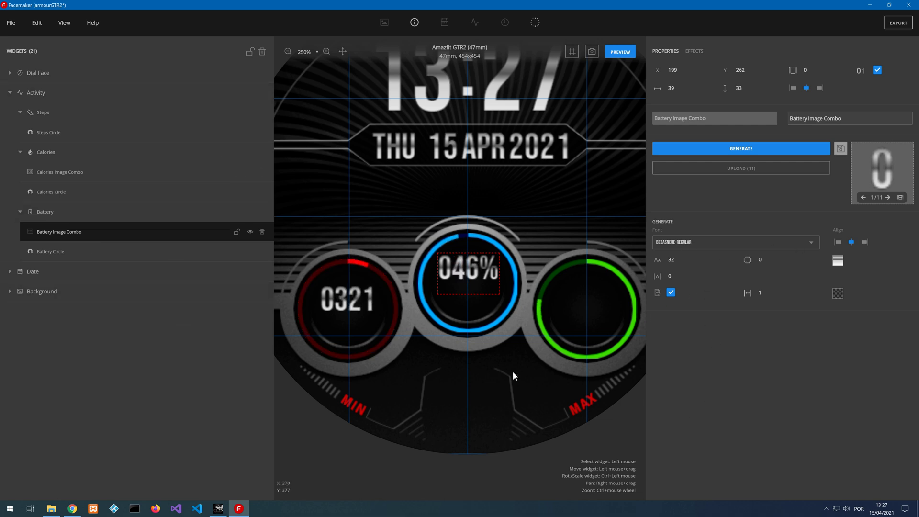
- Add an Image Combo to the Steps item, generate its digits, and move it onto the green dial
{"action": "left_click_drag", "start_coordinate": [513, 372], "coordinate": [505, 384]}
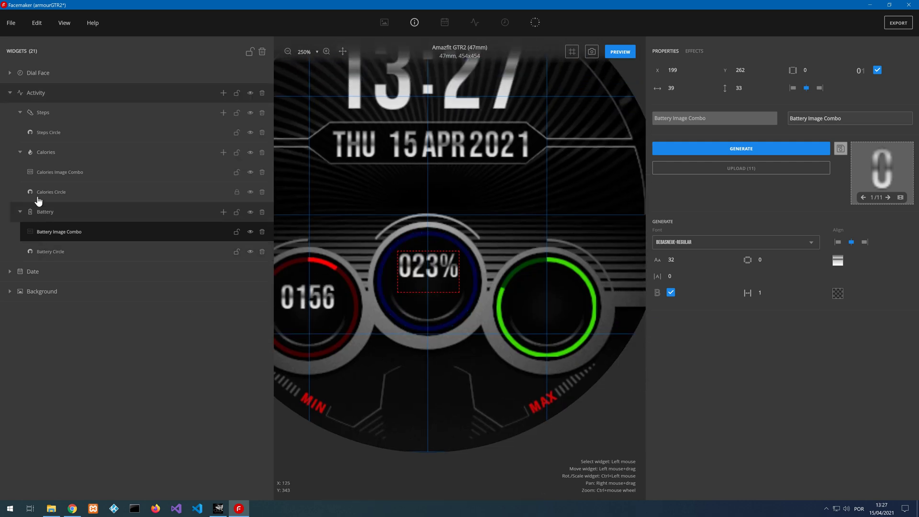
{"action": "left_click", "coordinate": [67, 116]}
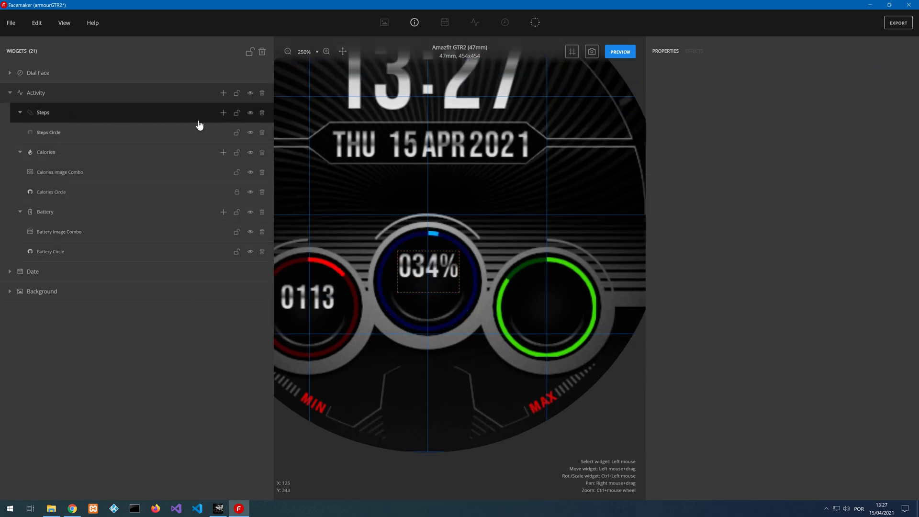
{"action": "left_click", "coordinate": [223, 113]}
{"action": "left_click", "coordinate": [233, 133]}
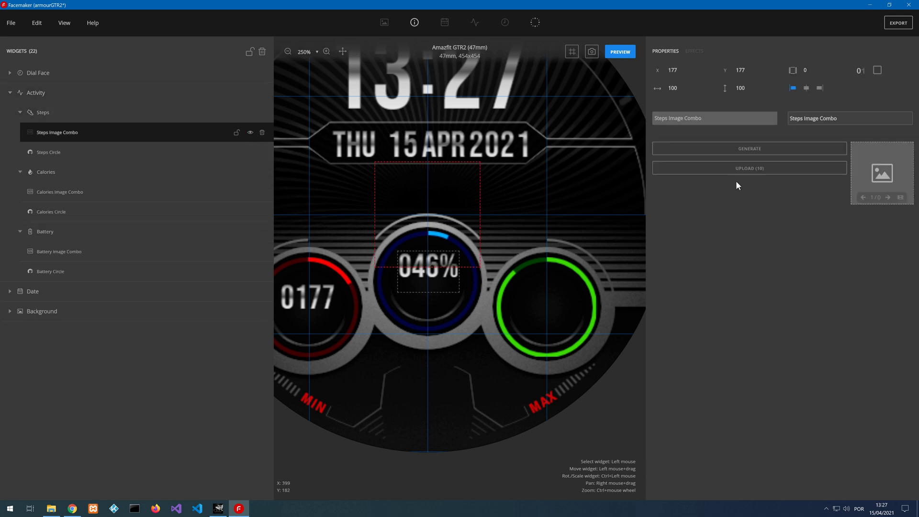
{"action": "left_click", "coordinate": [764, 149]}
{"action": "left_click_drag", "start_coordinate": [409, 183], "coordinate": [547, 305]}
- Give the steps number leading zeros and centre alignment, and position it in the green dial at X 310, Y 292
{"action": "left_click", "coordinate": [877, 70]}
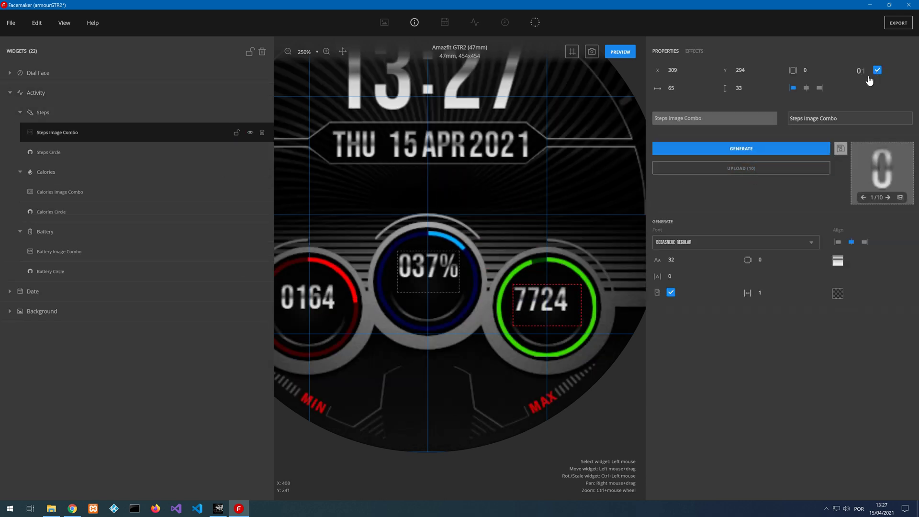
{"action": "left_click", "coordinate": [807, 88]}
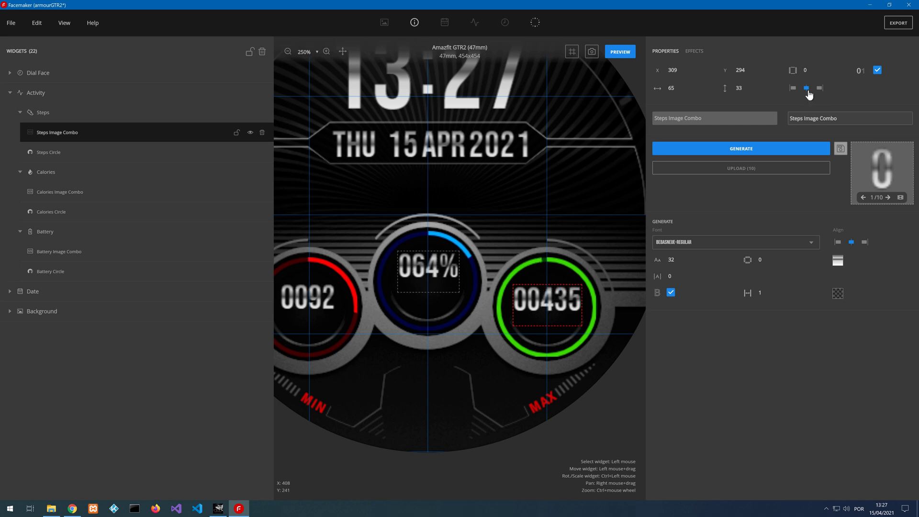
{"action": "left_click_drag", "start_coordinate": [545, 302], "coordinate": [545, 298]}
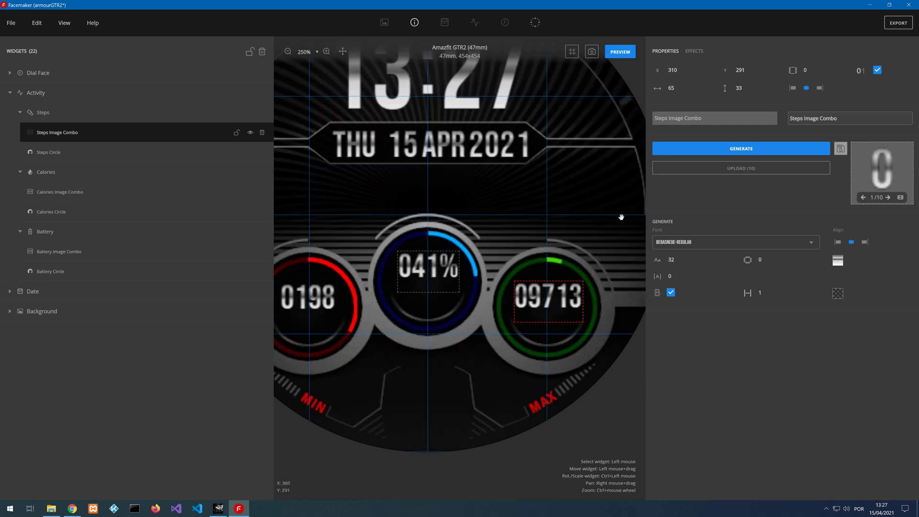
{"action": "left_click", "coordinate": [750, 68]}
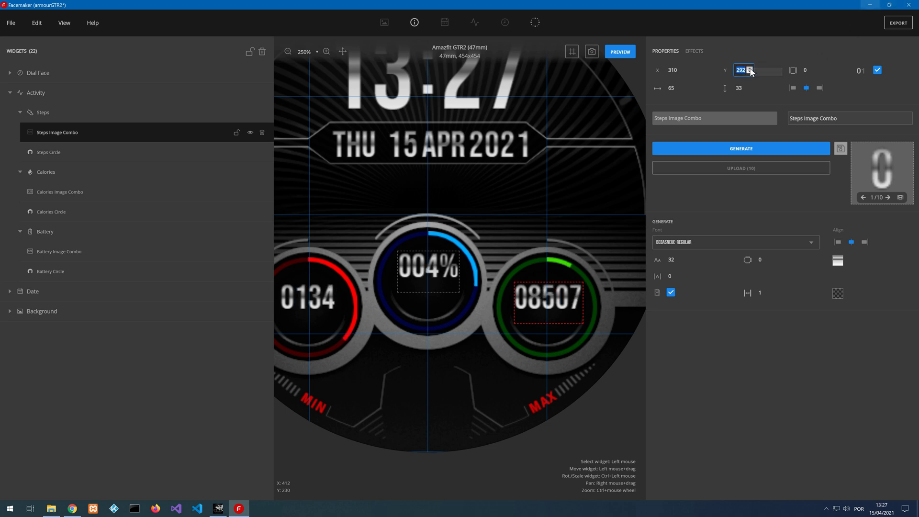
- Nudge the steps number in the green dial to X 309, Y 292
{"action": "left_click", "coordinate": [296, 297]}
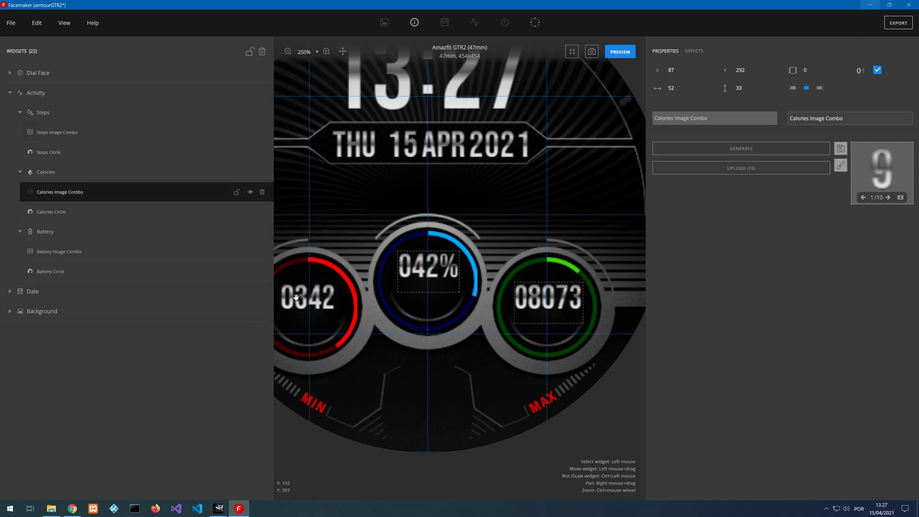
{"action": "left_click", "coordinate": [538, 297]}
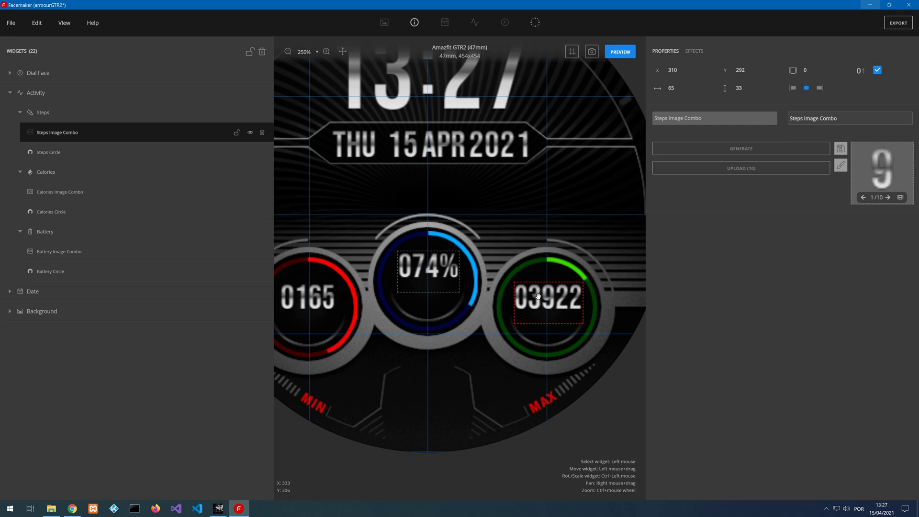
{"action": "key", "text": "Left"}
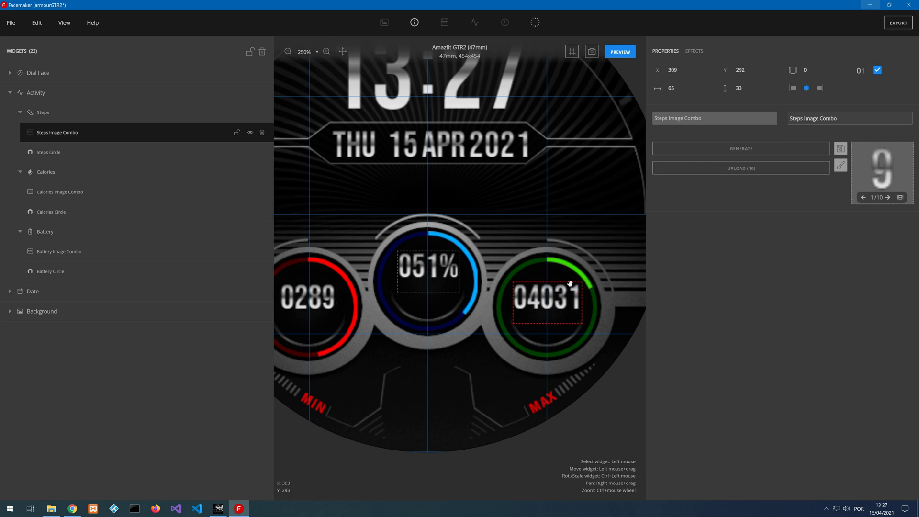
{"action": "key", "text": "Up"}
{"action": "key", "text": "Down"}
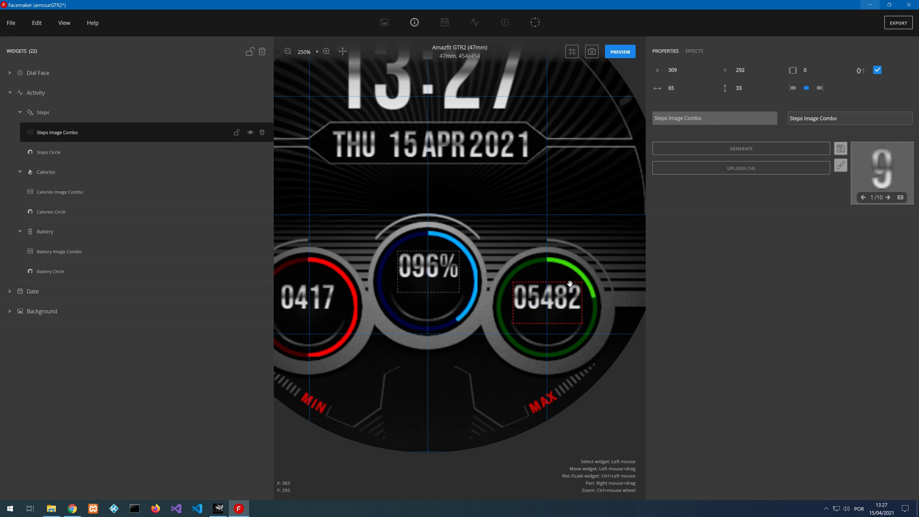
{"action": "scroll", "coordinate": [470, 277], "scroll_direction": "down", "scroll_amount": 3}
{"action": "scroll", "coordinate": [470, 277], "scroll_direction": "up", "scroll_amount": 2}
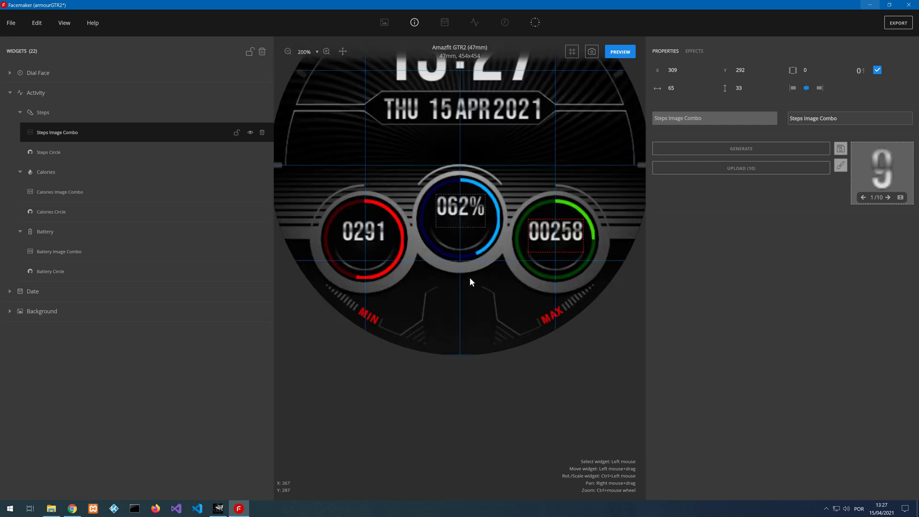
{"action": "left_click_drag", "start_coordinate": [470, 277], "coordinate": [459, 188]}
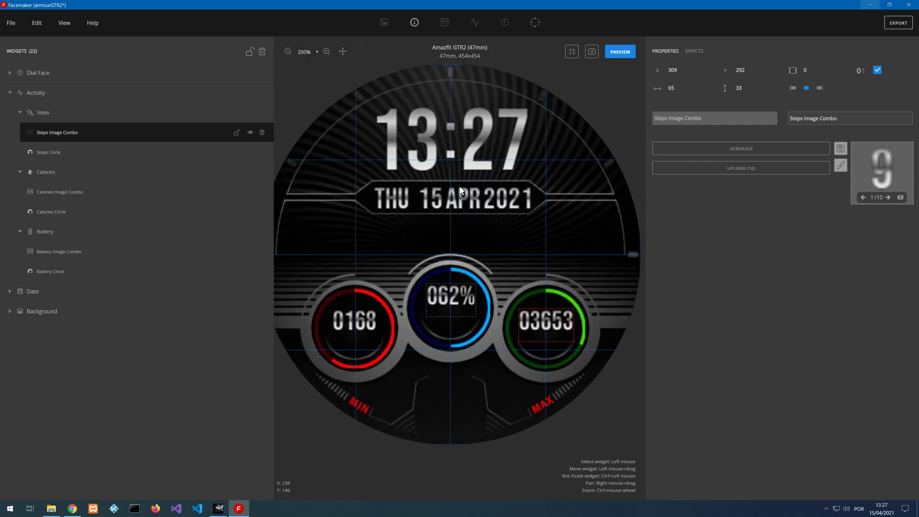
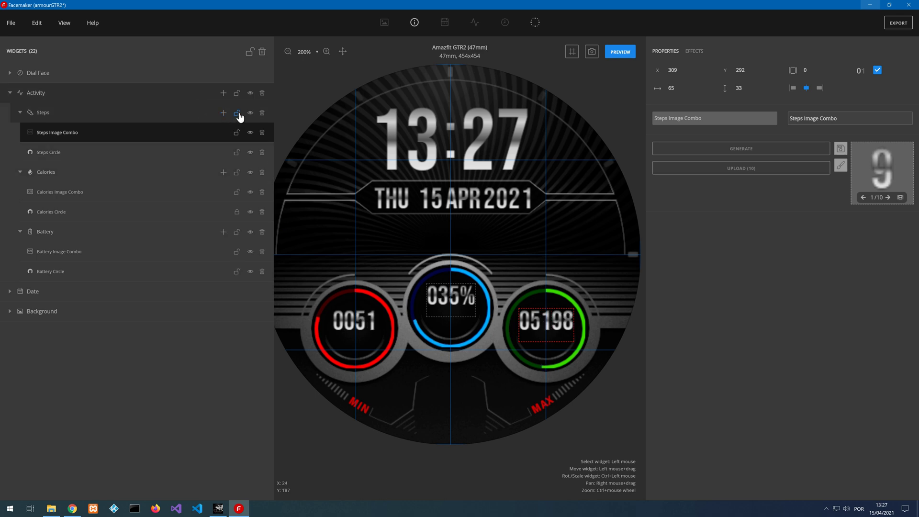
- Lock the Steps, Calories and Battery groups under Activity and collapse them in the widget list
{"action": "left_click", "coordinate": [238, 114]}
{"action": "left_click", "coordinate": [237, 173]}
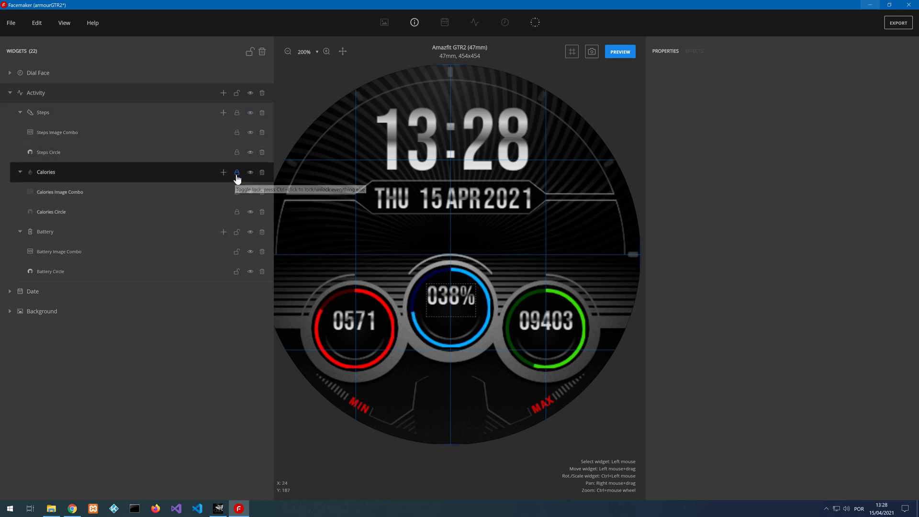
{"action": "left_click", "coordinate": [236, 232]}
{"action": "left_click", "coordinate": [17, 116]}
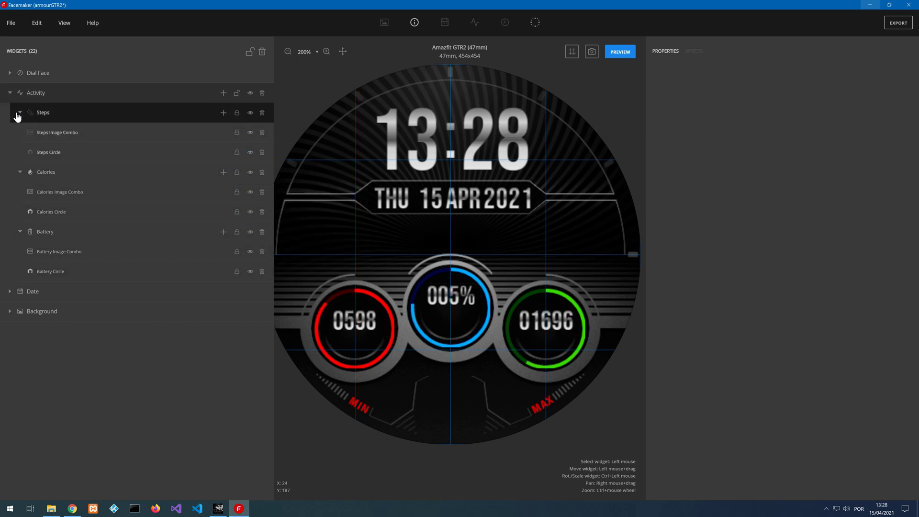
{"action": "left_click", "coordinate": [20, 115]}
{"action": "left_click", "coordinate": [20, 133]}
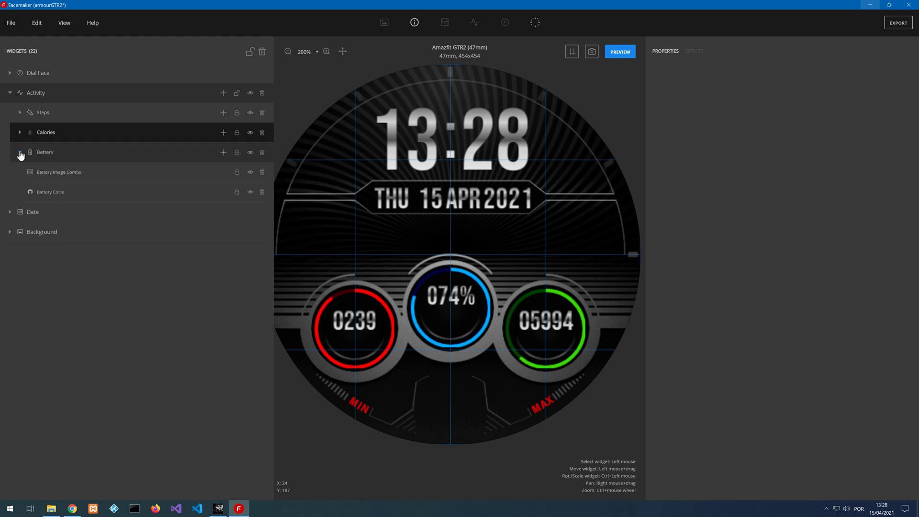
{"action": "left_click", "coordinate": [20, 151]}
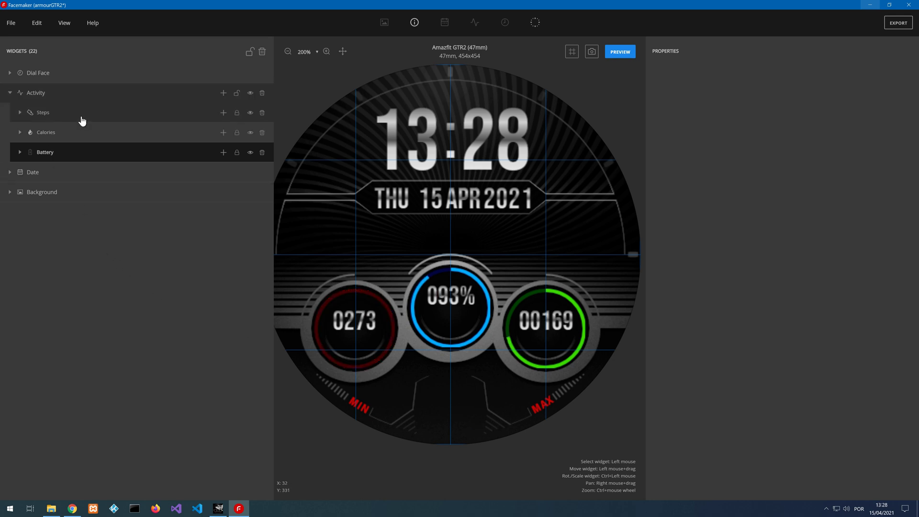
- Add a Weather item with a Weather Image Set to Activity and generate its icon images
{"action": "left_click", "coordinate": [225, 94]}
{"action": "left_click", "coordinate": [244, 211]}
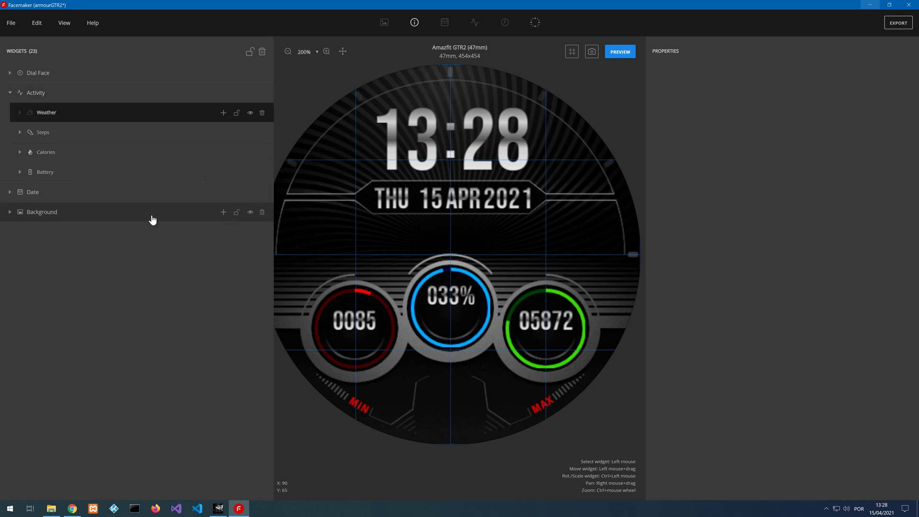
{"action": "left_click", "coordinate": [221, 115]}
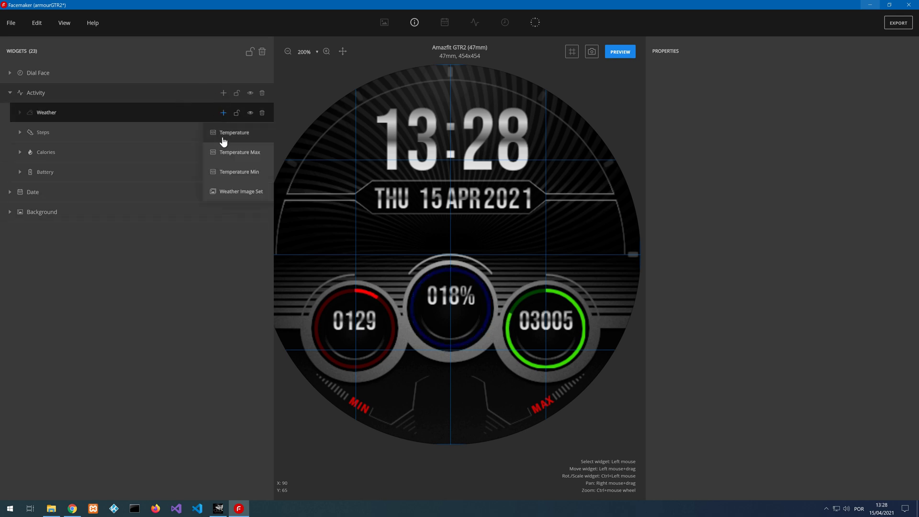
{"action": "left_click", "coordinate": [223, 196]}
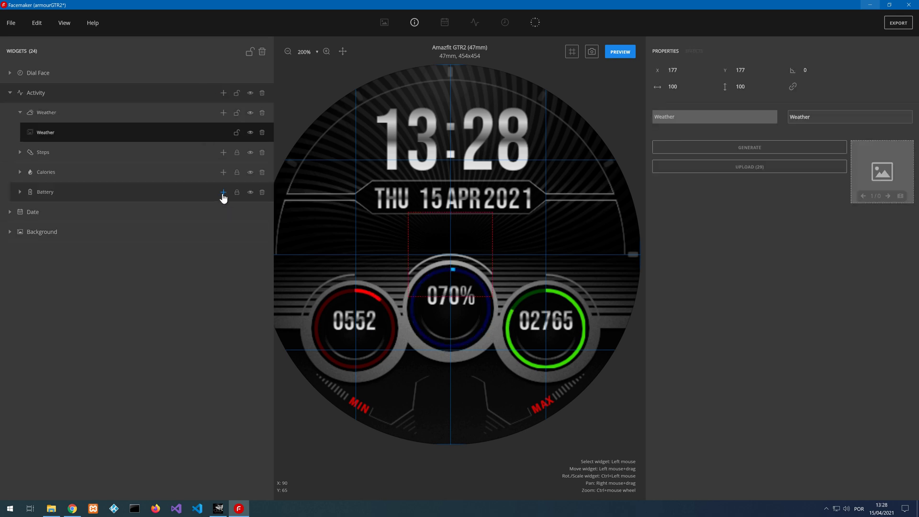
{"action": "left_click", "coordinate": [752, 167]}
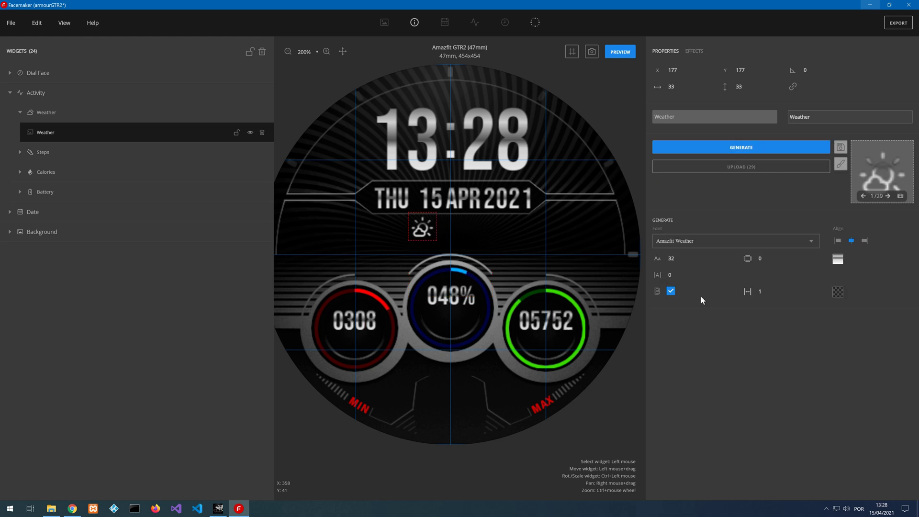
- Place the weather icon below the blue dial at size 60, X 200, Y 389, and look through its generated frames
{"action": "left_click_drag", "start_coordinate": [426, 229], "coordinate": [454, 417]}
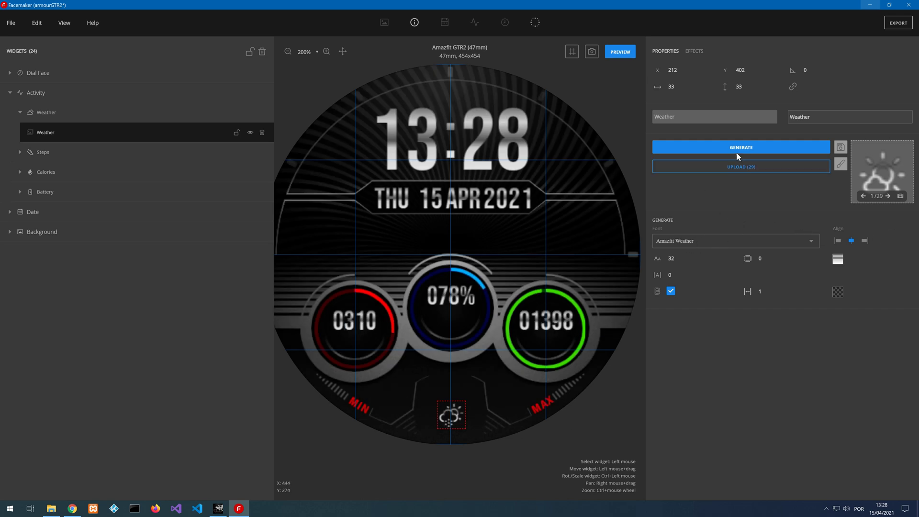
{"action": "left_click", "coordinate": [682, 257]}
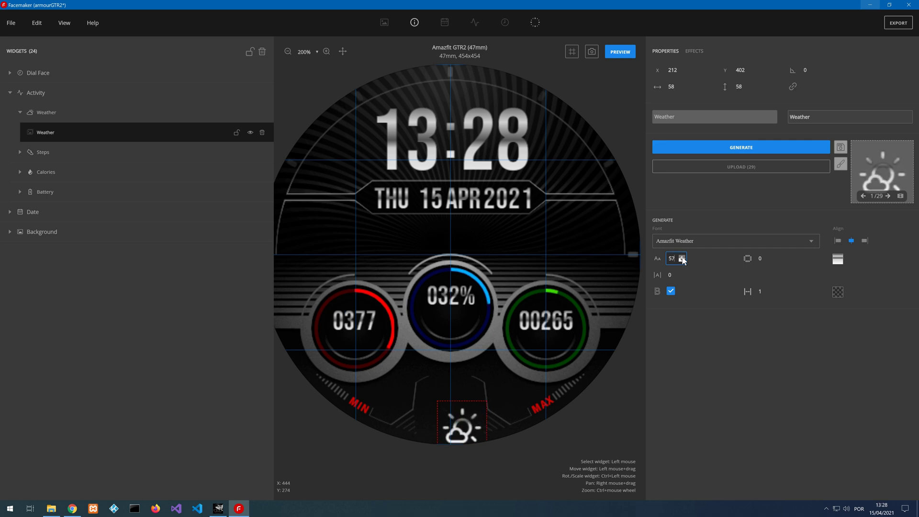
{"action": "mouse_move", "coordinate": [462, 421]}
{"action": "left_mouse_down"}
{"action": "mouse_move", "coordinate": [452, 397]}
{"action": "mouse_move", "coordinate": [451, 410]}
{"action": "left_mouse_up"}
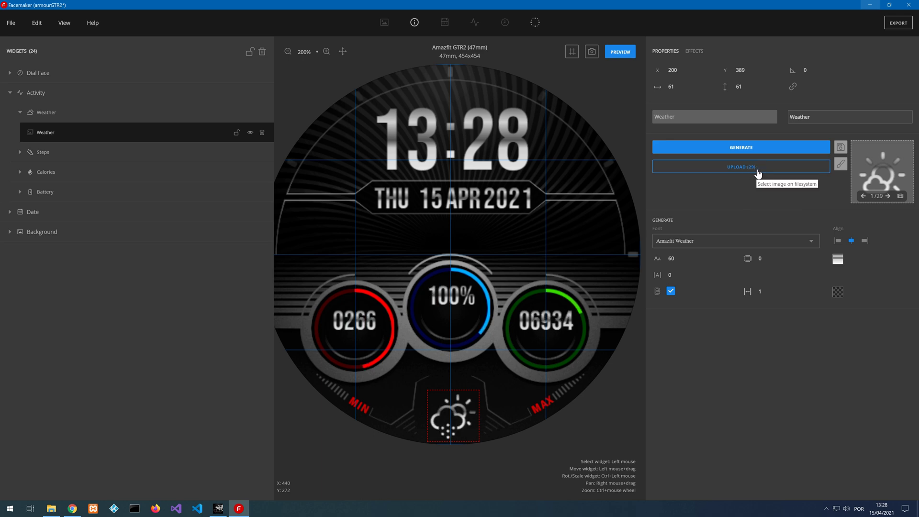
{"action": "left_click", "coordinate": [901, 197]}
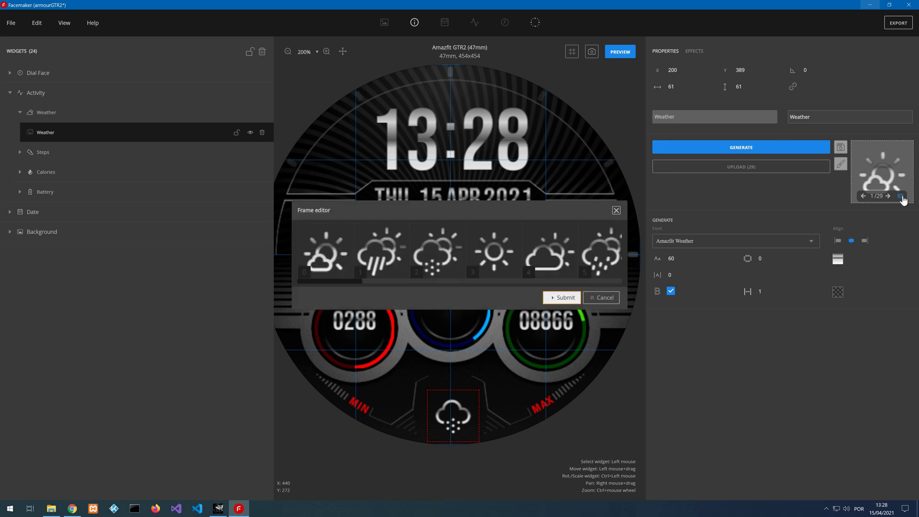
{"action": "left_click_drag", "start_coordinate": [351, 282], "coordinate": [619, 271]}
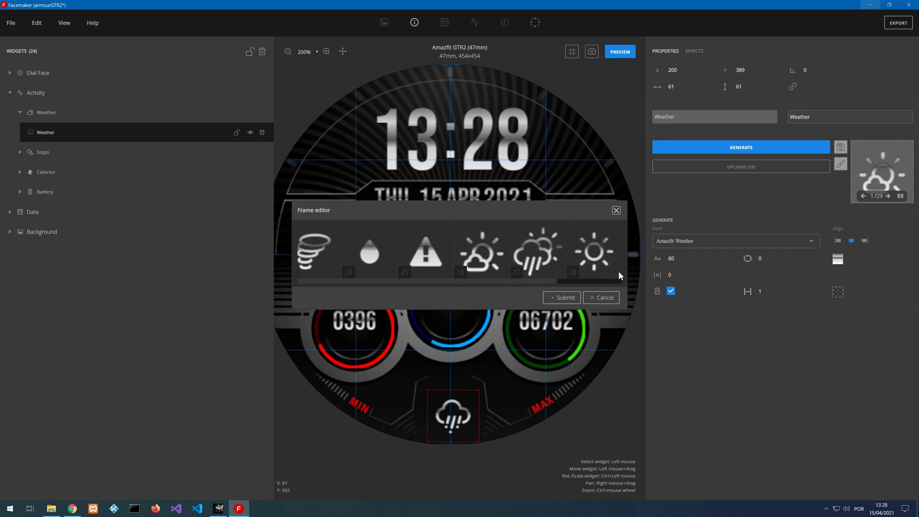
{"action": "left_click", "coordinate": [616, 212]}
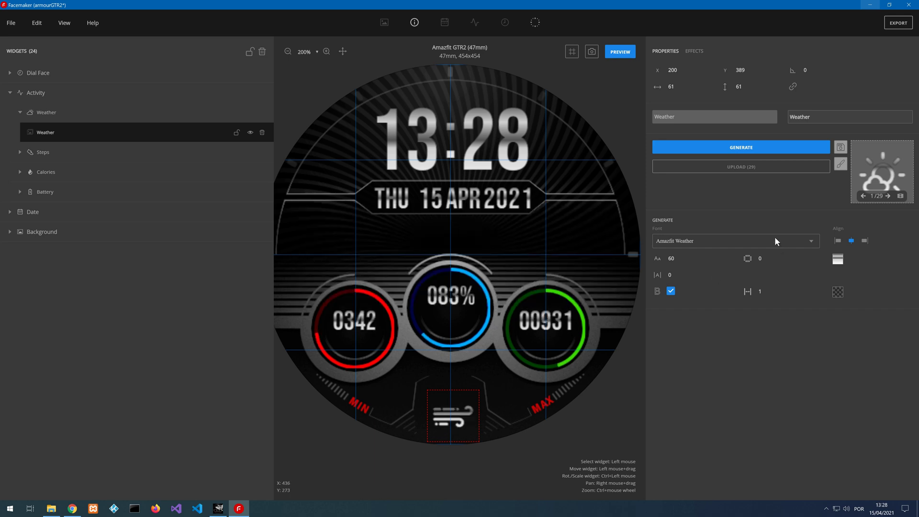
- Set the weather icon's size to 53 and position it at the bottom of the face at X 201, Y 395
{"action": "left_click", "coordinate": [682, 261]}
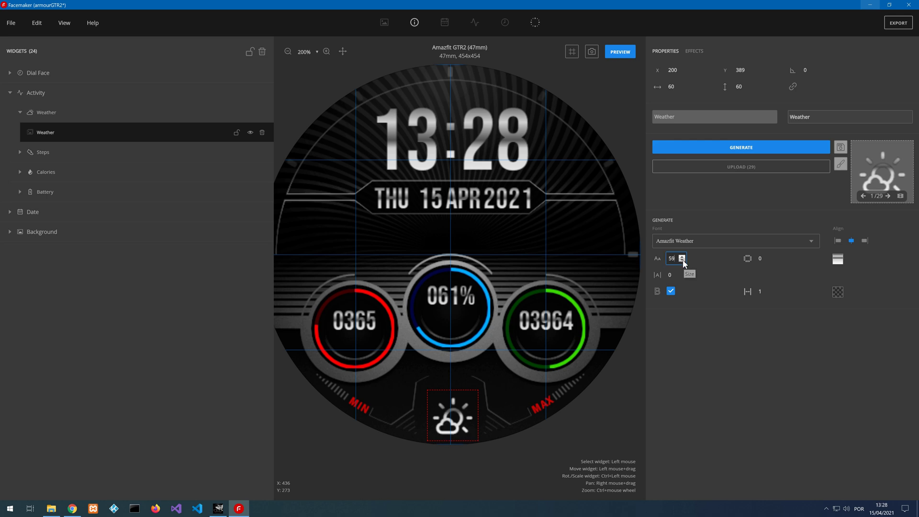
{"action": "left_click", "coordinate": [683, 261]}
{"action": "left_click", "coordinate": [683, 261]}
{"action": "left_click", "coordinate": [683, 261]}
{"action": "left_click", "coordinate": [683, 261]}
{"action": "left_click", "coordinate": [683, 261]}
{"action": "left_click", "coordinate": [683, 261]}
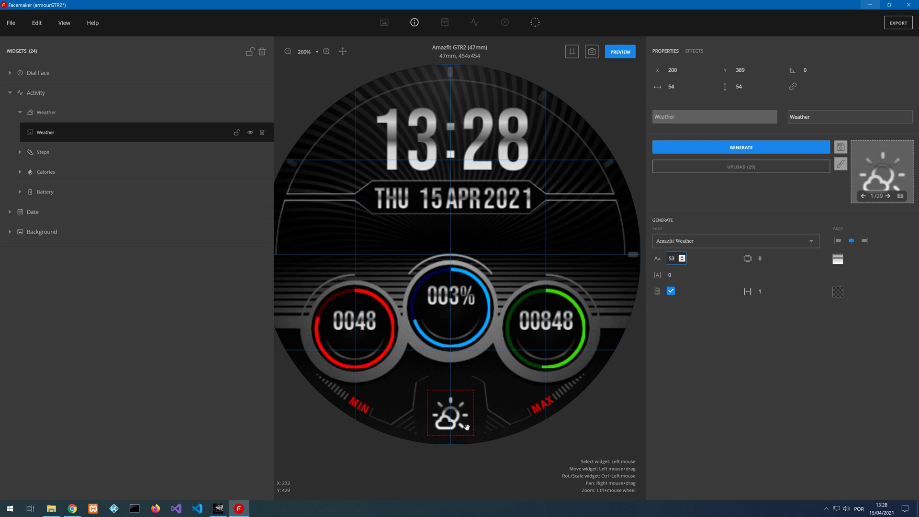
{"action": "left_click_drag", "start_coordinate": [448, 420], "coordinate": [450, 425]}
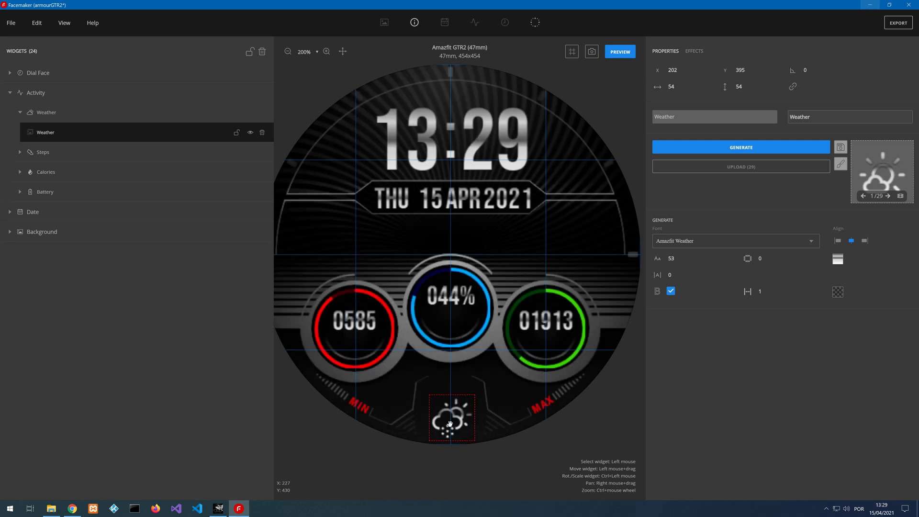
{"action": "key", "text": "Left"}
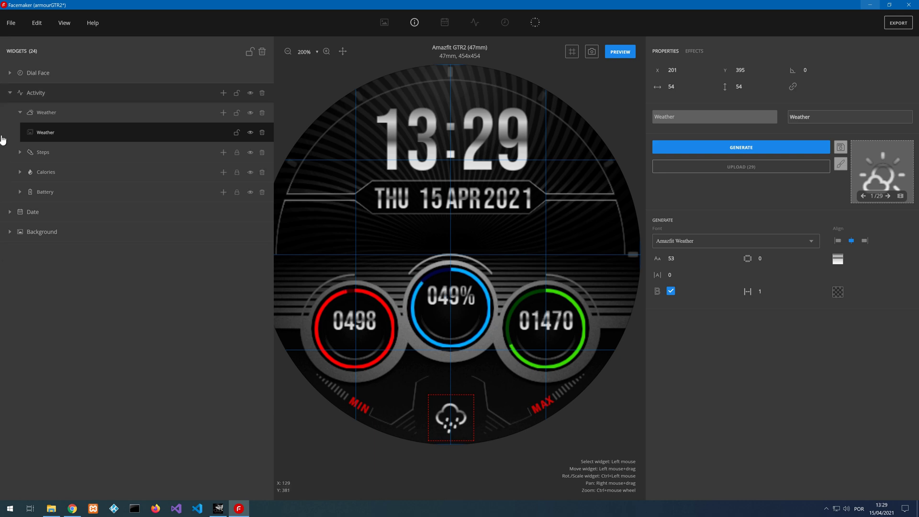
- Add a Temperature widget to the Weather item and generate its digits in the BebasNeue-Regular font
{"action": "left_click", "coordinate": [223, 113]}
{"action": "left_click", "coordinate": [225, 135]}
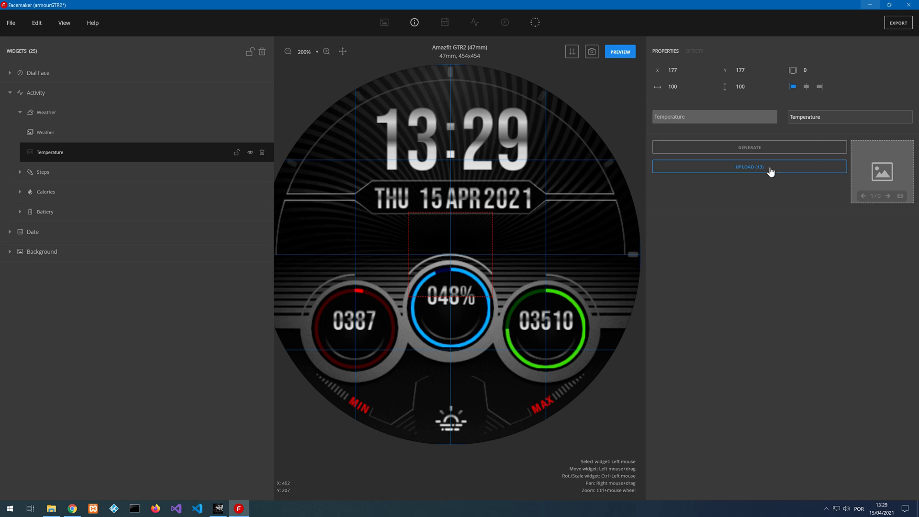
{"action": "left_click", "coordinate": [756, 148]}
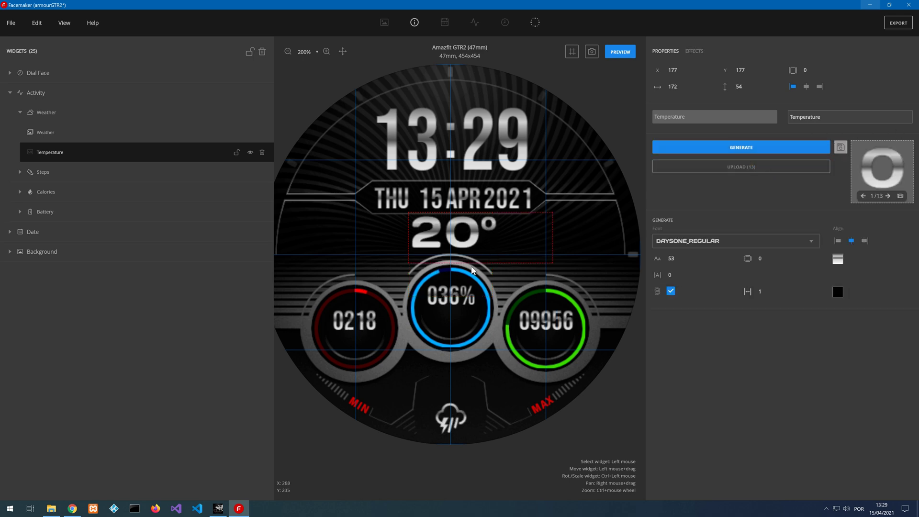
{"action": "left_click", "coordinate": [696, 243]}
{"action": "scroll", "coordinate": [683, 337], "scroll_direction": "down", "scroll_amount": 4}
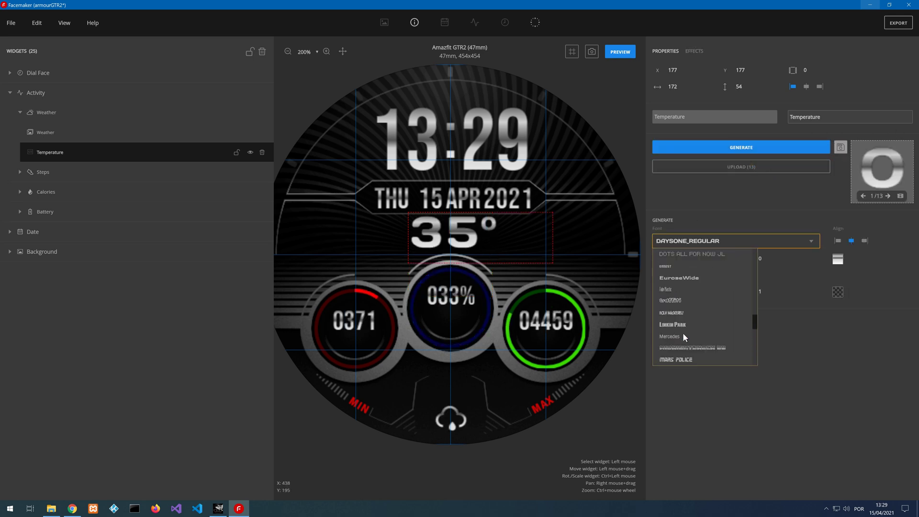
{"action": "left_click", "coordinate": [685, 347]}
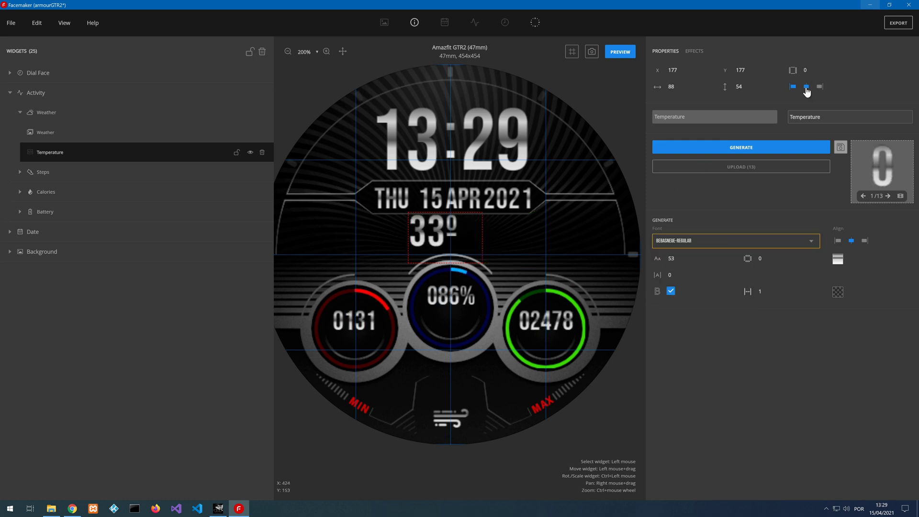
- Centre-align the temperature, set its font size to 38, and place it above the weather icon at X 197, Y 364
{"action": "left_click", "coordinate": [806, 88]}
{"action": "left_click_drag", "start_coordinate": [443, 248], "coordinate": [449, 411]}
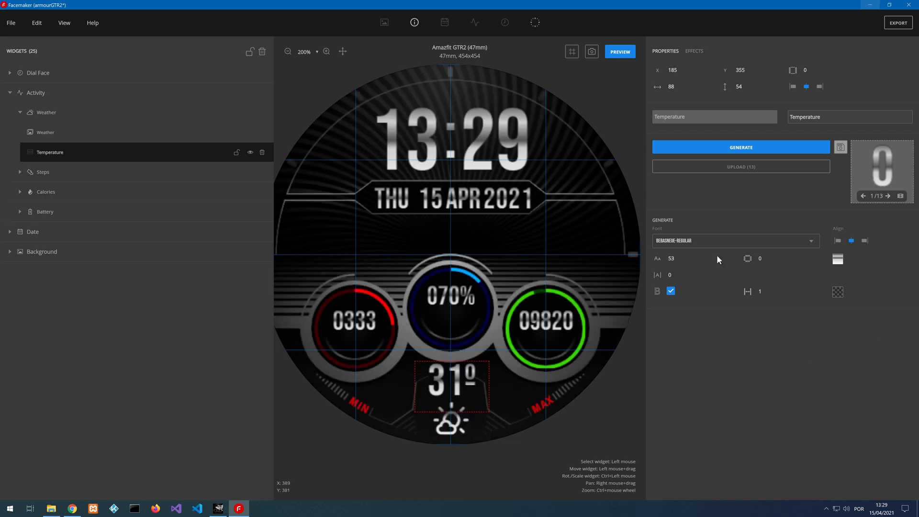
{"action": "left_click", "coordinate": [681, 260]}
{"action": "scroll", "coordinate": [682, 261], "scroll_direction": "down", "scroll_amount": 5}
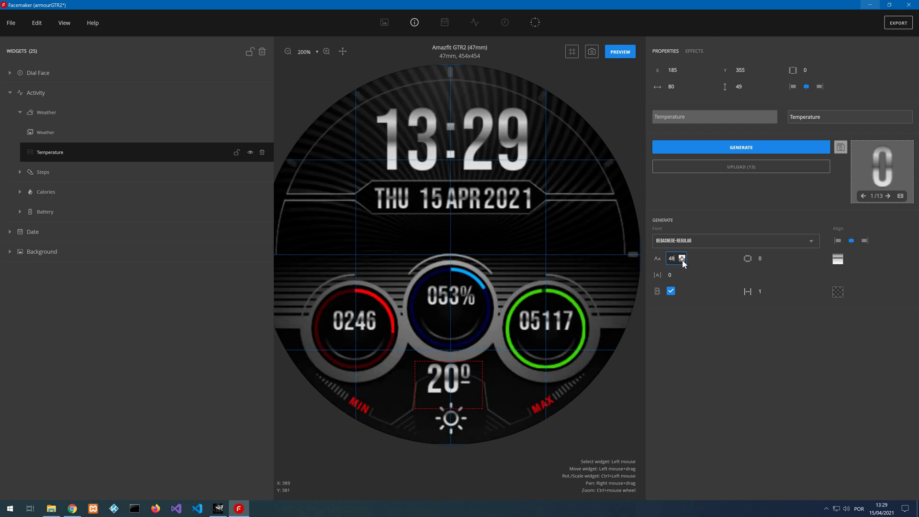
{"action": "scroll", "coordinate": [683, 263], "scroll_direction": "down", "scroll_amount": 10}
{"action": "left_click_drag", "start_coordinate": [451, 380], "coordinate": [461, 388]}
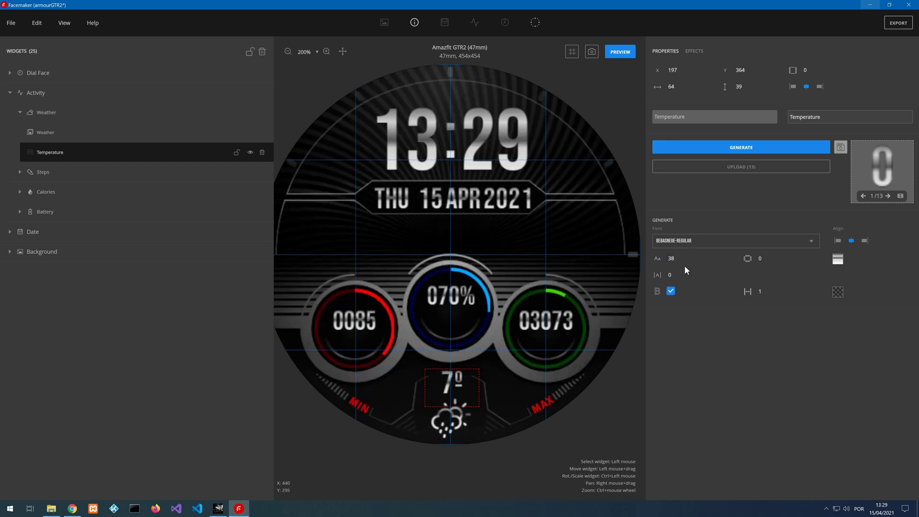
- Reduce the temperature's font size to 35 and shift it to X 195, Y 364
{"action": "left_click", "coordinate": [672, 258]}
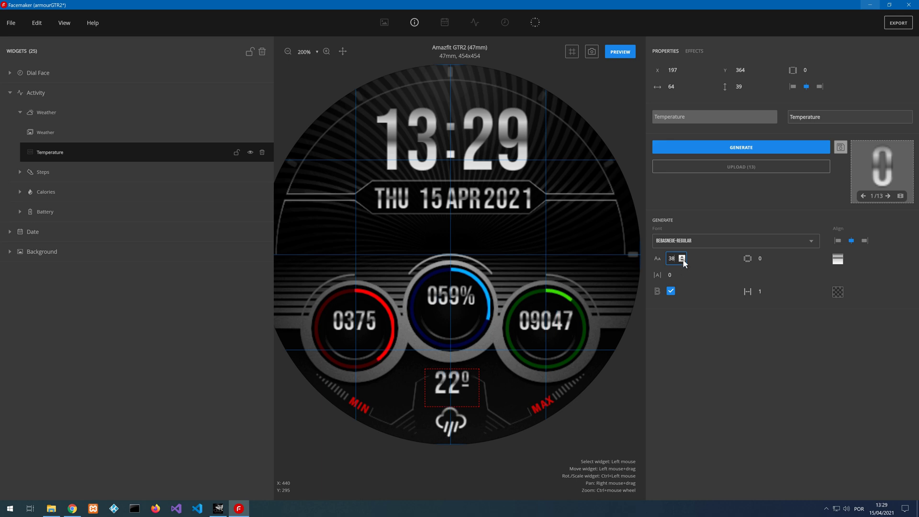
{"action": "left_click", "coordinate": [682, 261]}
{"action": "left_click", "coordinate": [682, 261]}
{"action": "left_click", "coordinate": [682, 261]}
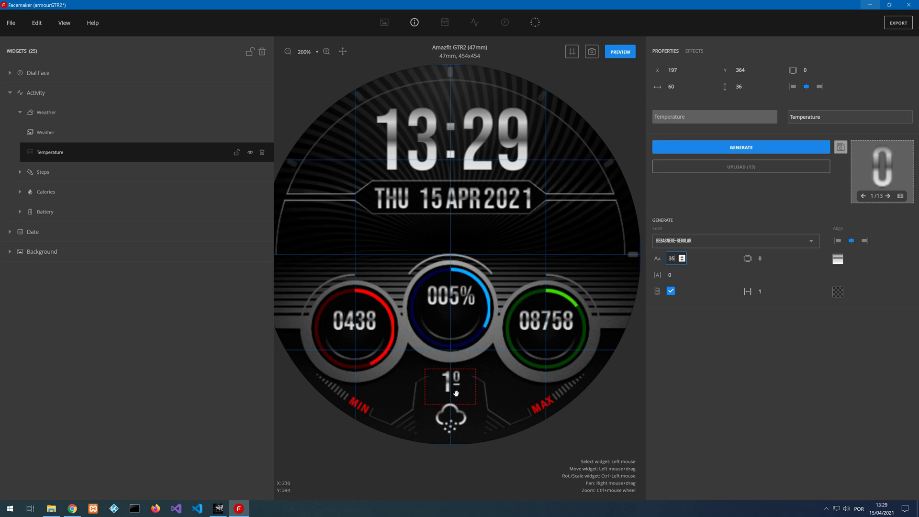
{"action": "left_click_drag", "start_coordinate": [450, 389], "coordinate": [448, 389]}
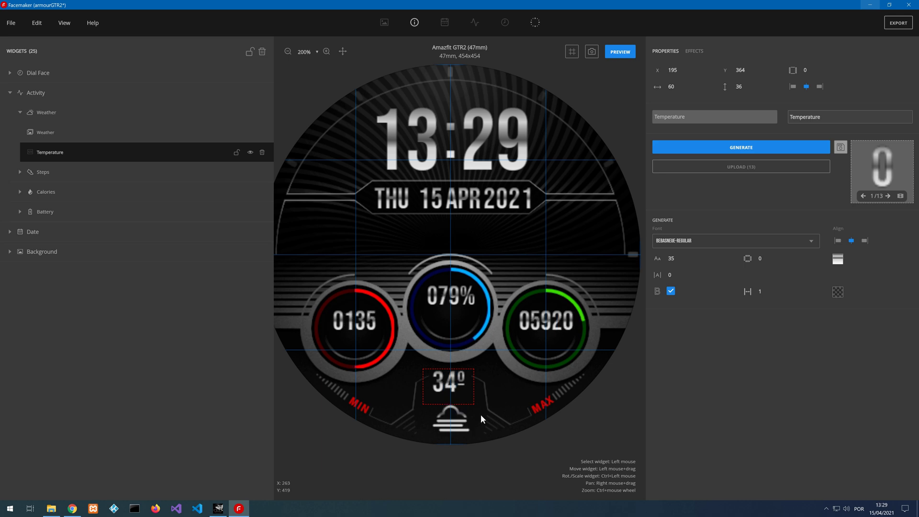
- Reduce the temperature's font size to 32 and reposition it above the weather icon at X 199, Y 363
{"action": "key", "text": "Right"}
{"action": "key", "text": "Up"}
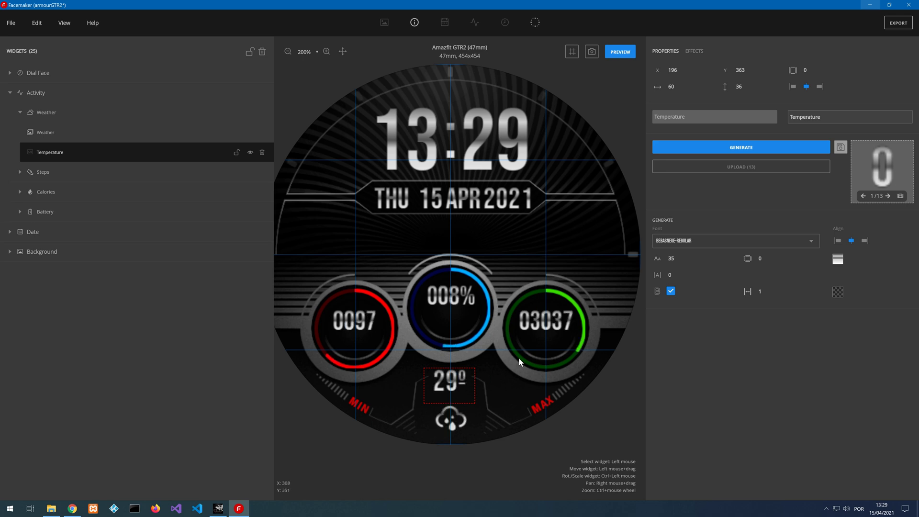
{"action": "left_click", "coordinate": [682, 261]}
{"action": "left_click", "coordinate": [682, 260]}
{"action": "left_click", "coordinate": [682, 260]}
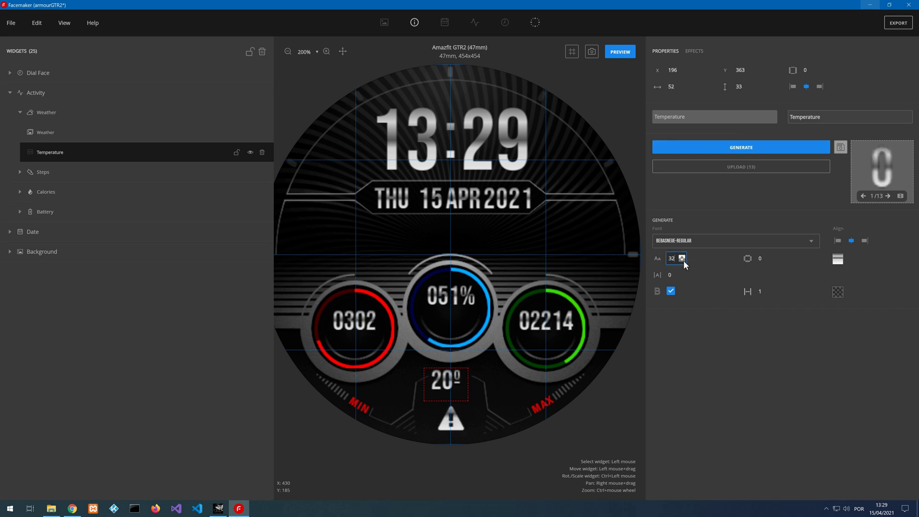
{"action": "left_click_drag", "start_coordinate": [455, 382], "coordinate": [457, 381]}
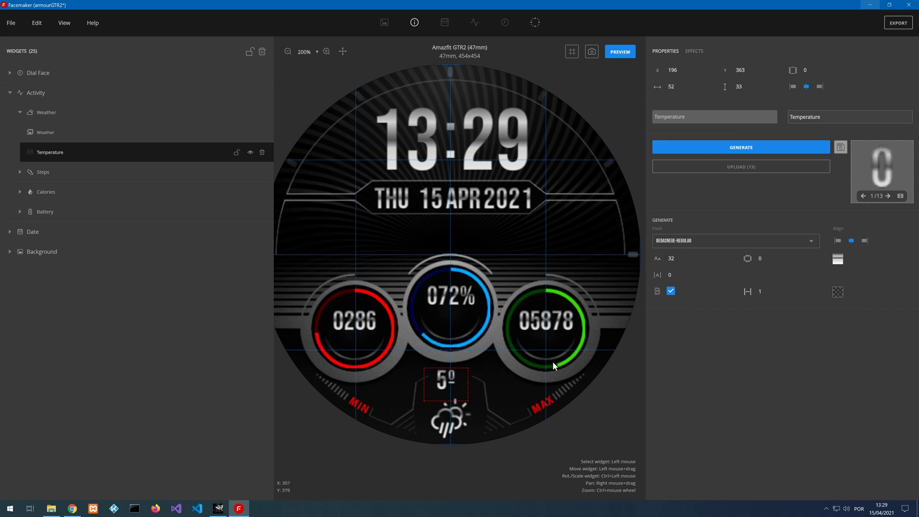
{"action": "key", "text": "Right"}
{"action": "key", "text": "Right"}
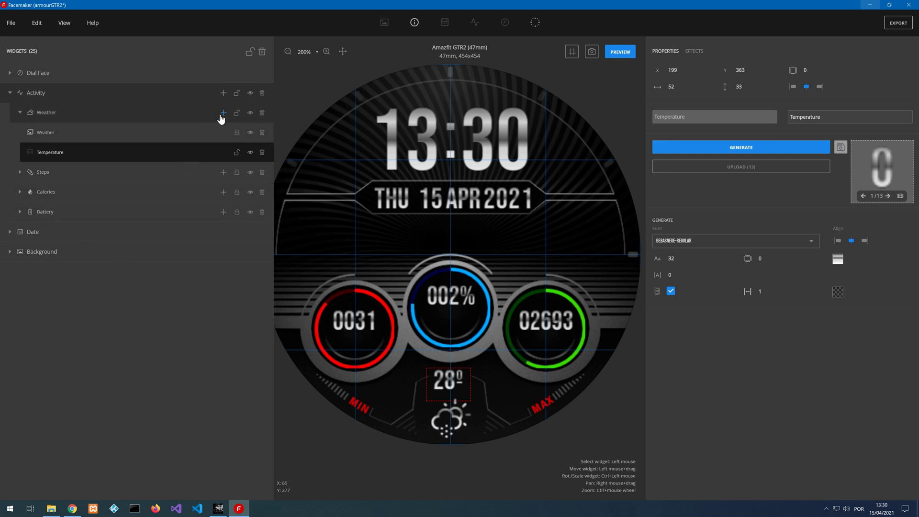
- Add a Temperature Min widget to the Weather item and generate its digits in BebasNeue-Regular at size 32
{"action": "left_click", "coordinate": [222, 117]}
{"action": "left_click", "coordinate": [237, 152]}
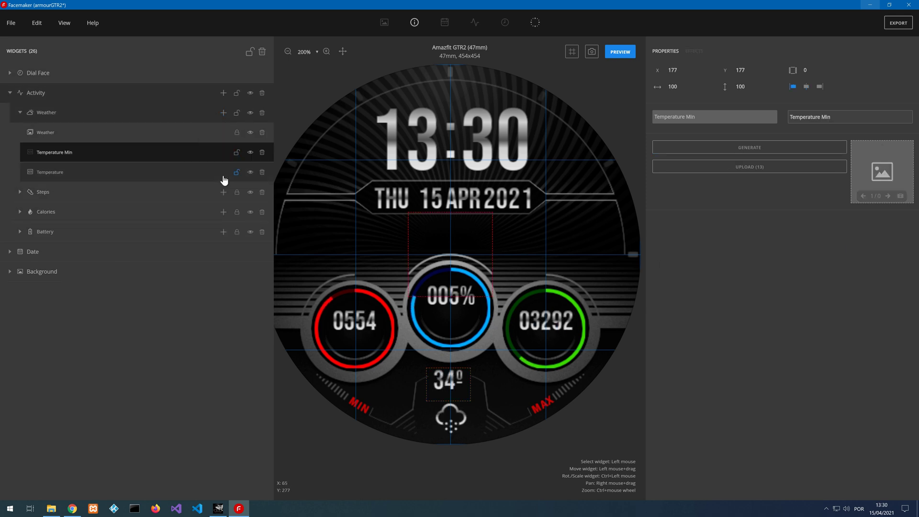
{"action": "left_click", "coordinate": [747, 154]}
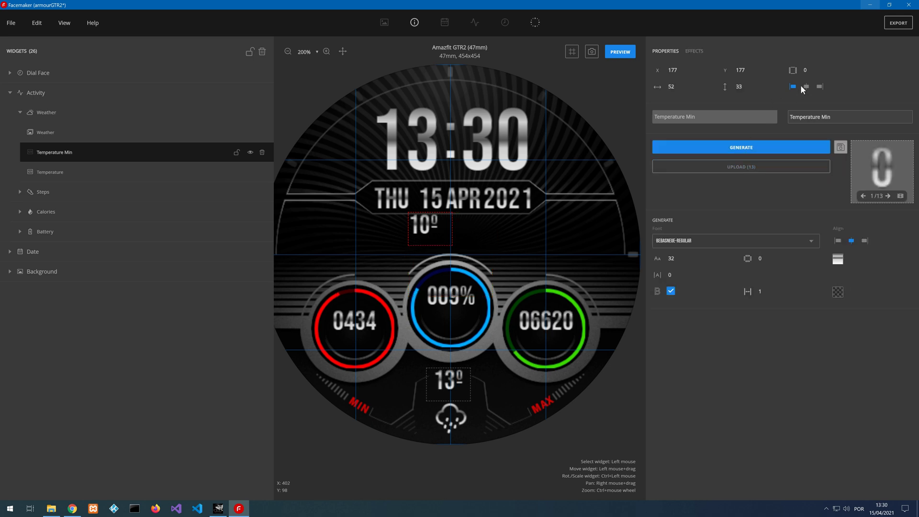
- Place the minimum temperature beside the red MIN label at X 133, Y 382
{"action": "left_click_drag", "start_coordinate": [441, 229], "coordinate": [404, 399]}
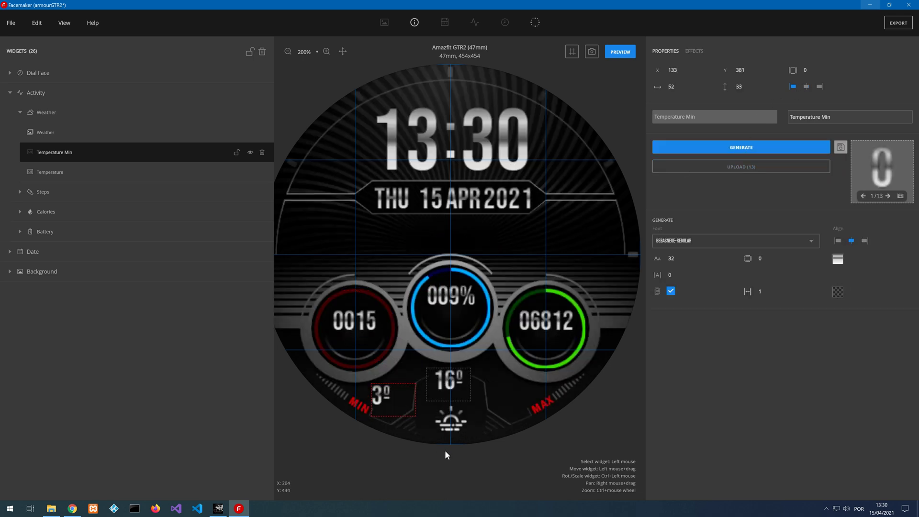
{"action": "key", "text": "Down"}
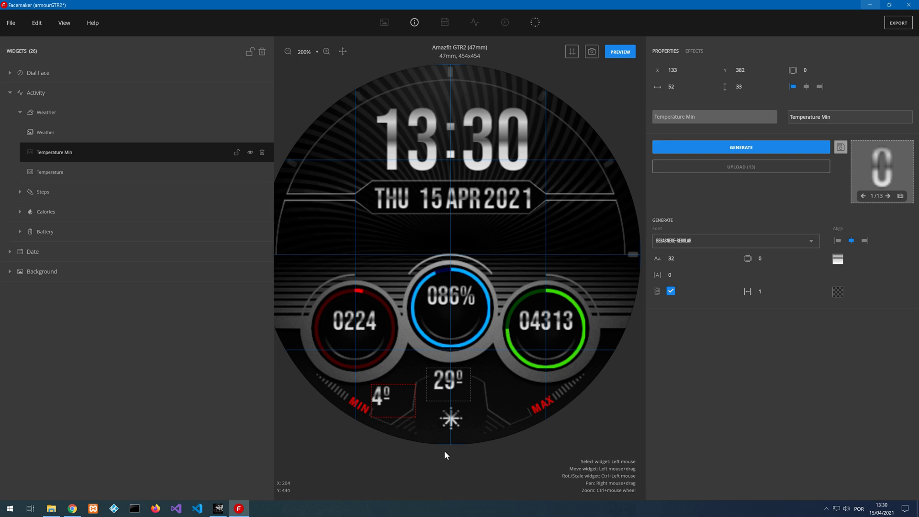
- Nudge the Temperature Min widget horizontally to X 137, and lock both the Temperature Min and Temperature widgets
{"action": "key", "text": "Right"}
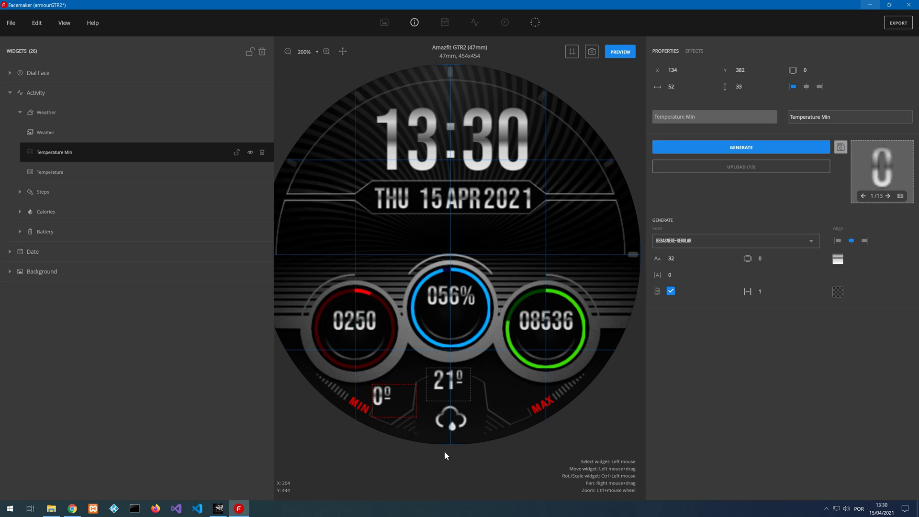
{"action": "key", "text": "Right"}
{"action": "key", "text": "Right"}
{"action": "key", "text": "Right"}
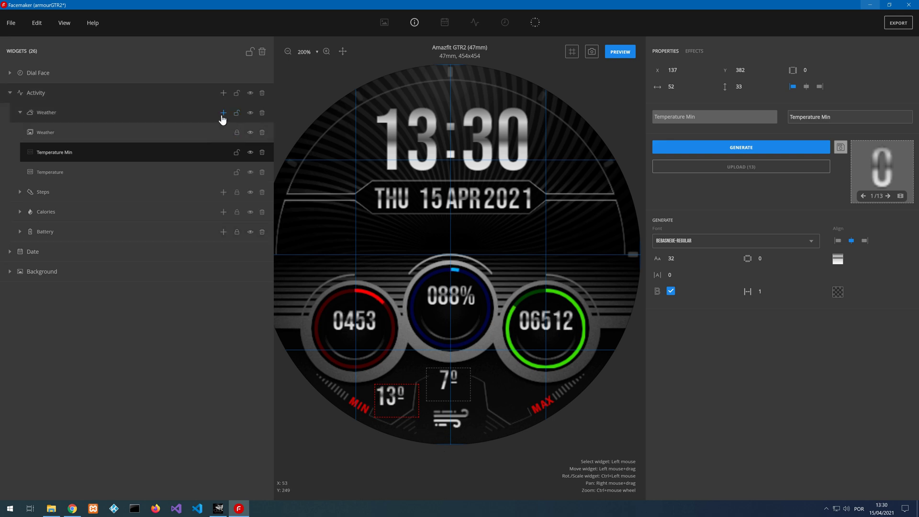
{"action": "left_click", "coordinate": [237, 153]}
{"action": "left_click", "coordinate": [237, 173]}
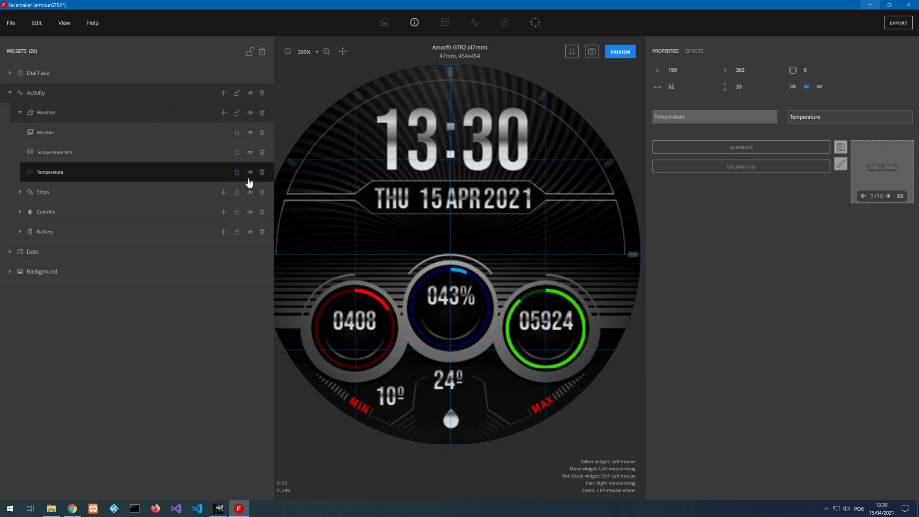
- Add a Temperature Max widget to the Weather group and generate its digit images in BebasNeue-Regular at size 32
{"action": "left_click", "coordinate": [223, 113]}
{"action": "left_click", "coordinate": [246, 134]}
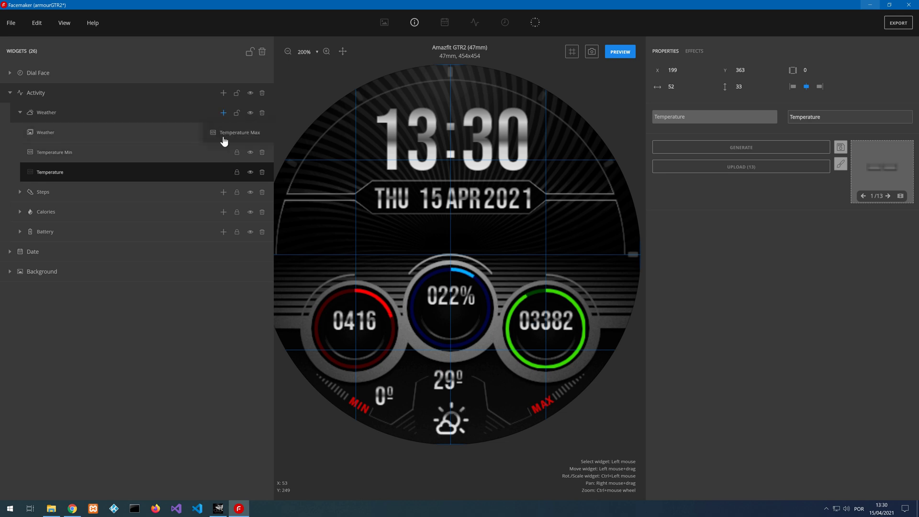
{"action": "left_click", "coordinate": [725, 148]}
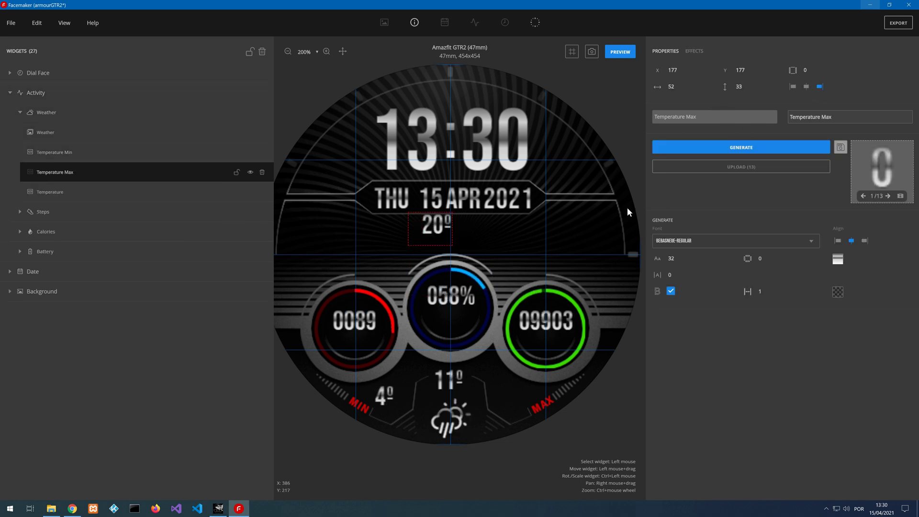
- Position the Temperature Max widget beside the MAX label at X 269, Y 382
{"action": "left_click_drag", "start_coordinate": [482, 249], "coordinate": [543, 411]}
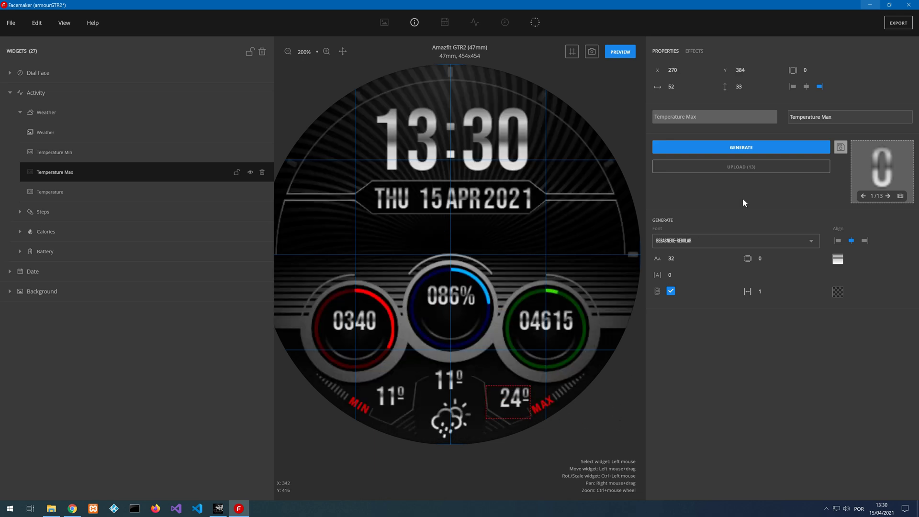
{"action": "key", "text": "Up"}
{"action": "key", "text": "Up"}
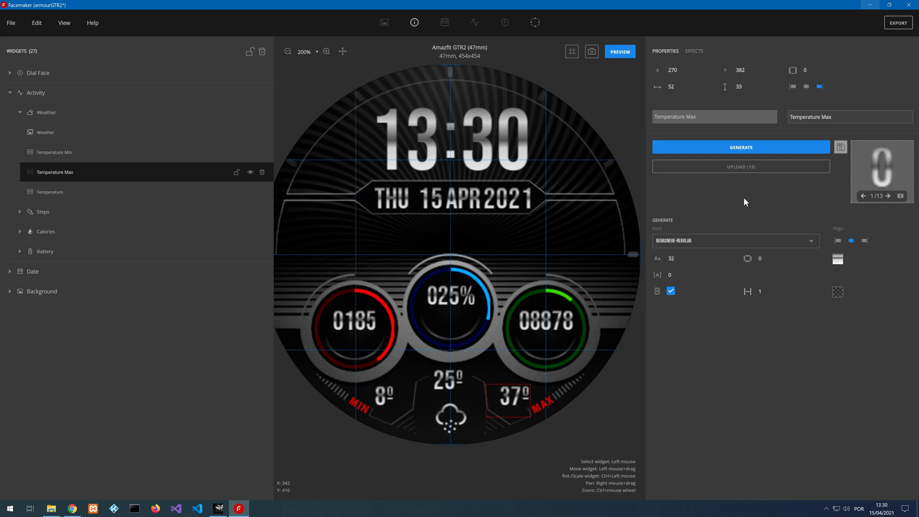
{"action": "key", "text": "Left"}
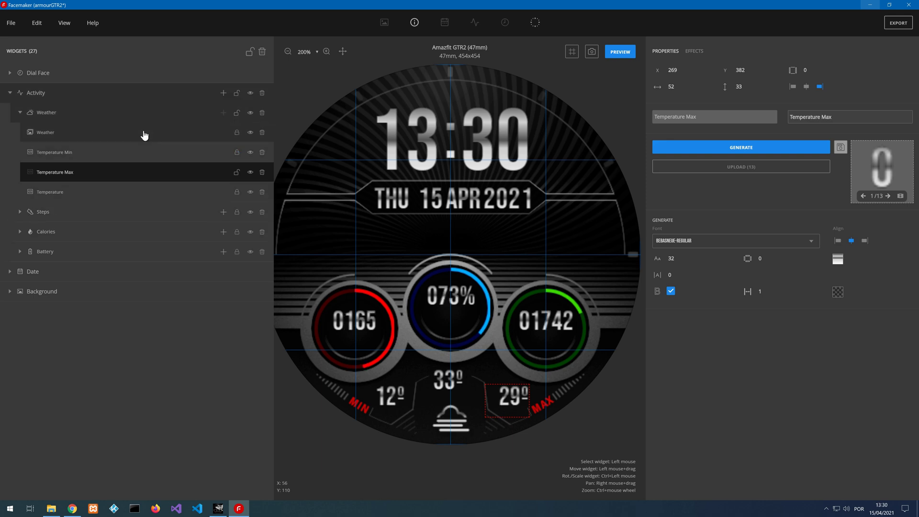
- Unlock the Weather icon widget, generate its icons in the Amazfit Weather font at size 56, and move it to X 199, Y 396
{"action": "left_click", "coordinate": [236, 132]}
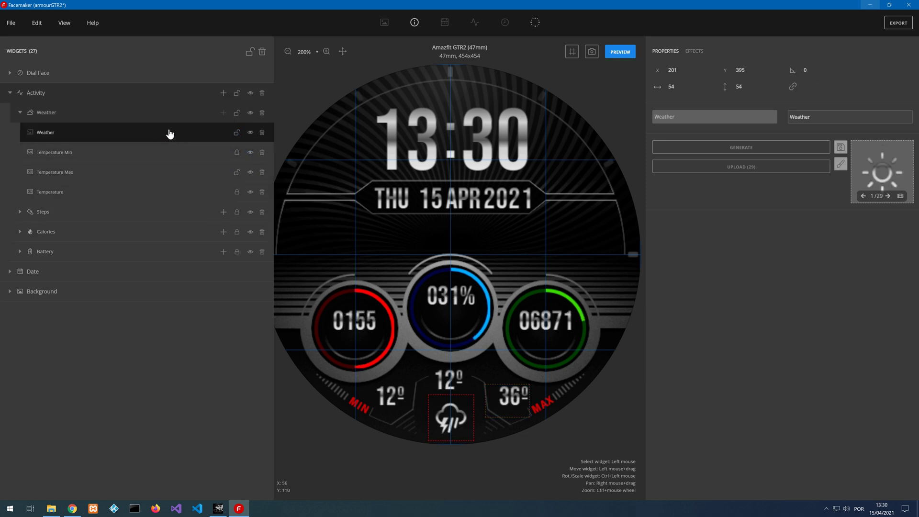
{"action": "left_click", "coordinate": [742, 147]}
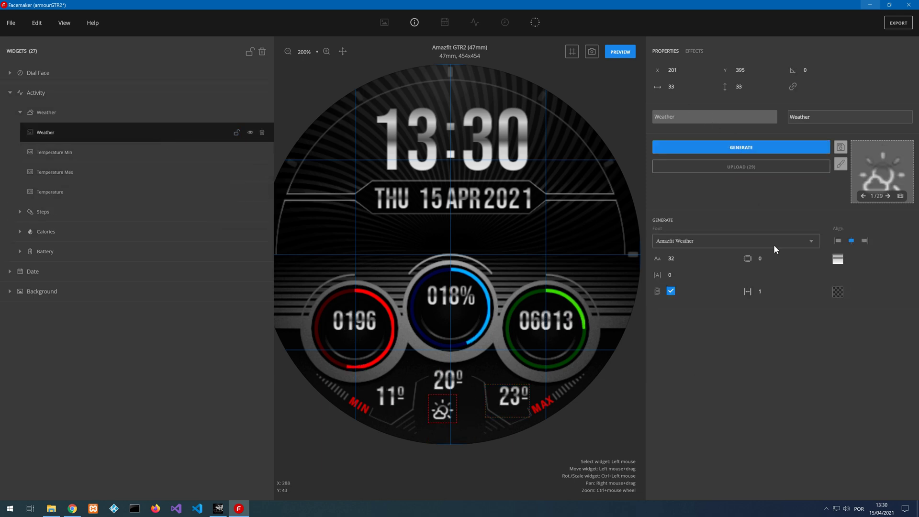
{"action": "left_click", "coordinate": [681, 257]}
{"action": "left_click", "coordinate": [681, 257]}
{"action": "left_click", "coordinate": [682, 257]}
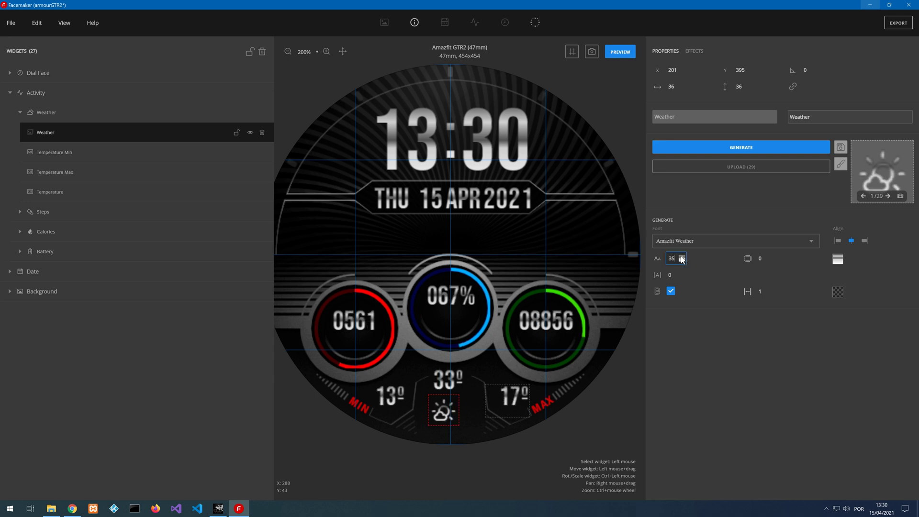
{"action": "scroll", "coordinate": [682, 259], "scroll_direction": "up", "scroll_amount": 20}
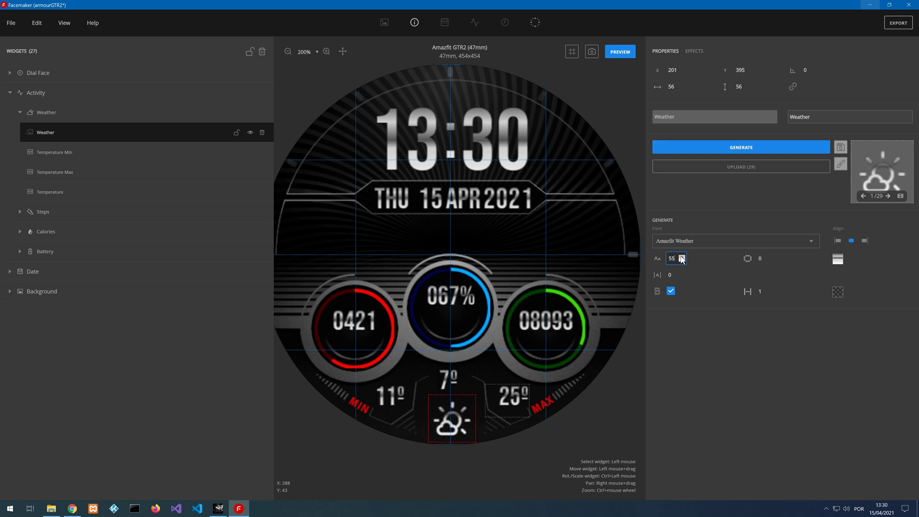
{"action": "scroll", "coordinate": [681, 259], "scroll_direction": "up", "scroll_amount": 1}
{"action": "left_click_drag", "start_coordinate": [457, 419], "coordinate": [455, 420]}
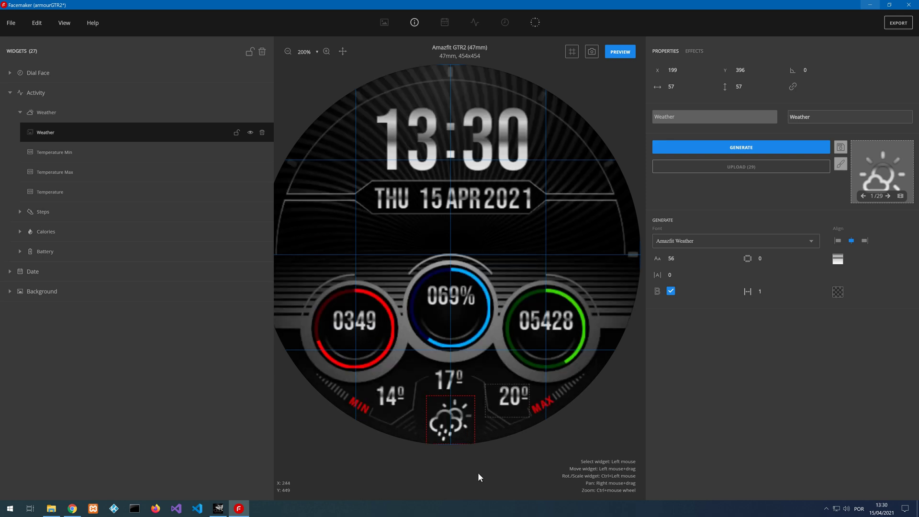
- Lock the whole Weather group and collapse it in the widget list
{"action": "scroll", "coordinate": [471, 345], "scroll_direction": "down", "scroll_amount": 2}
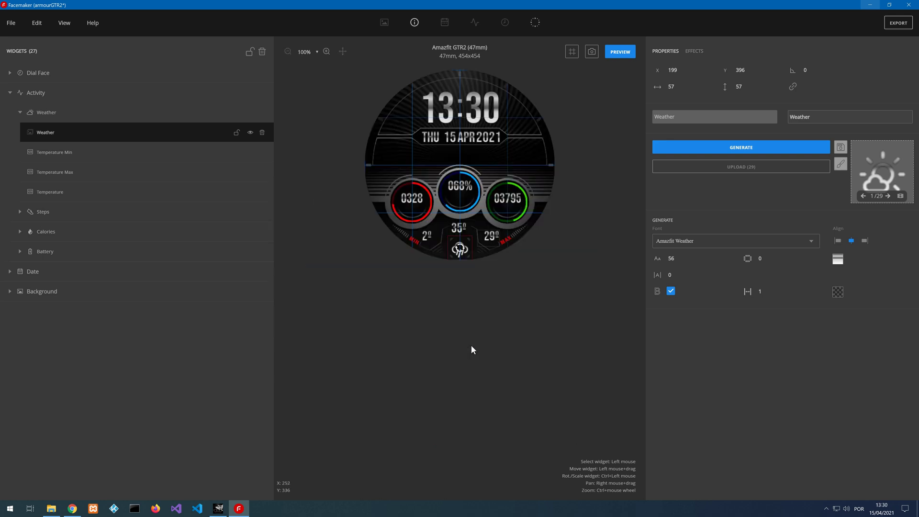
{"action": "scroll", "coordinate": [460, 157], "scroll_direction": "up", "scroll_amount": 2}
{"action": "scroll", "coordinate": [460, 157], "scroll_direction": "up", "scroll_amount": 1}
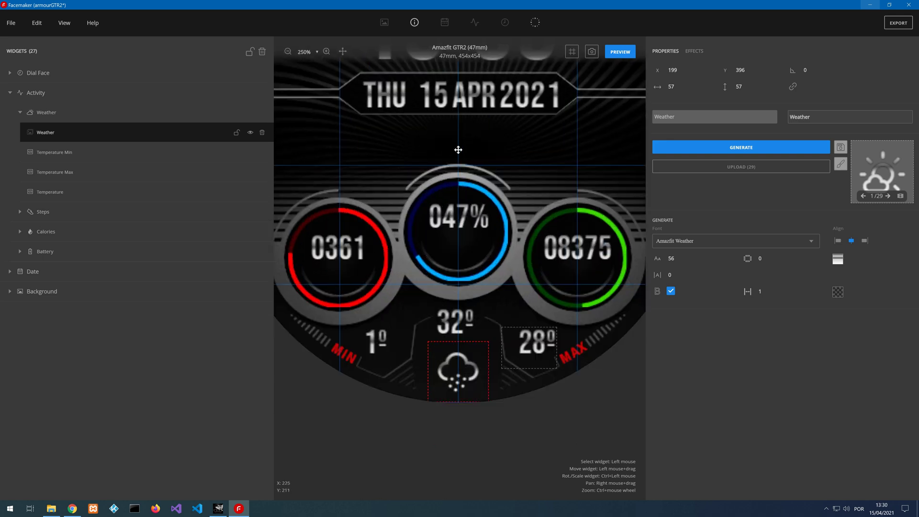
{"action": "scroll", "coordinate": [460, 151], "scroll_direction": "up", "scroll_amount": 1}
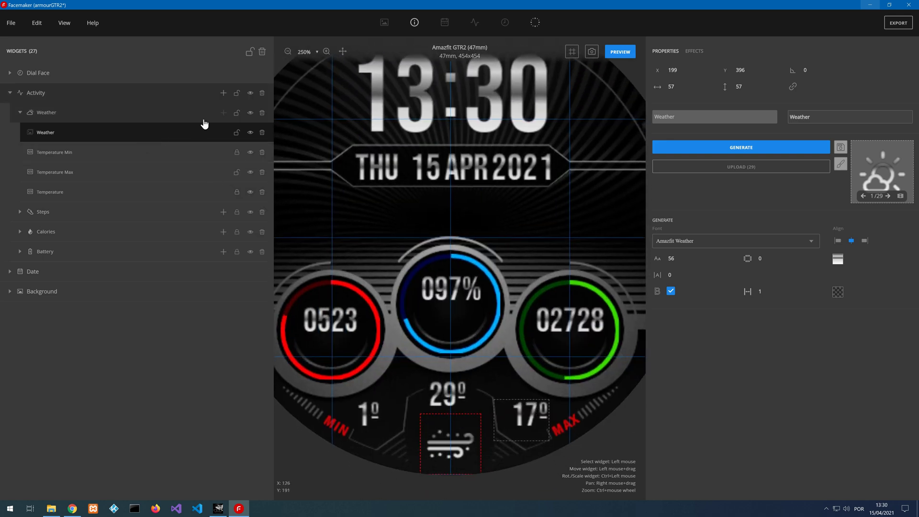
{"action": "left_click", "coordinate": [237, 114]}
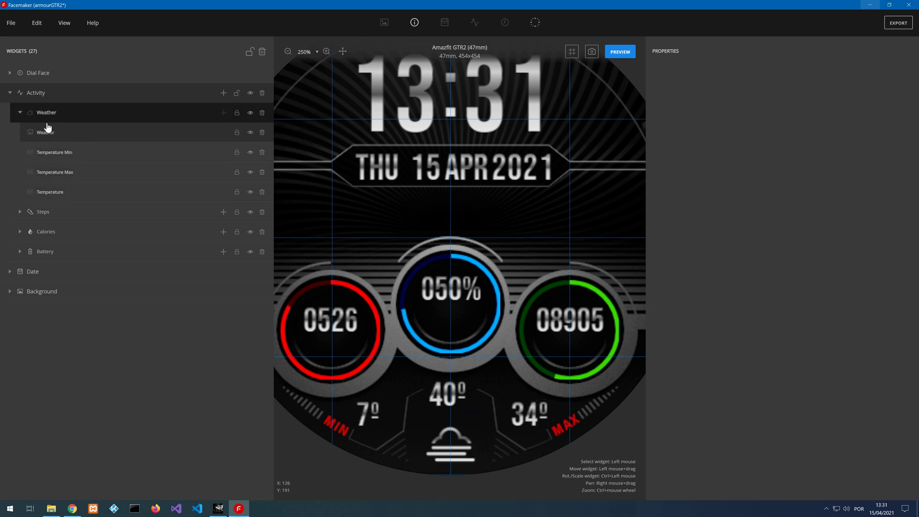
{"action": "left_click", "coordinate": [19, 114]}
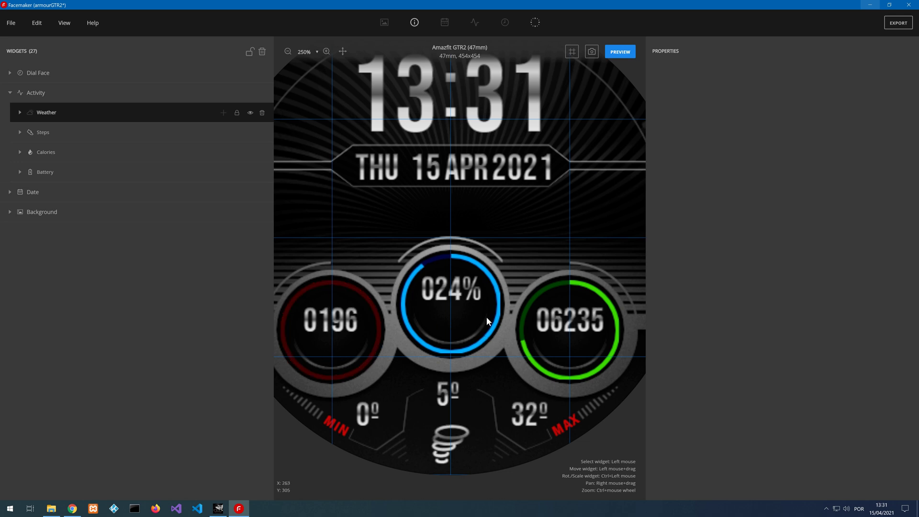
- Add an artistic text reading "kcals" to the Background group and set its font to BebasNeue-Regular
{"action": "scroll", "coordinate": [467, 317], "scroll_direction": "down", "scroll_amount": 1}
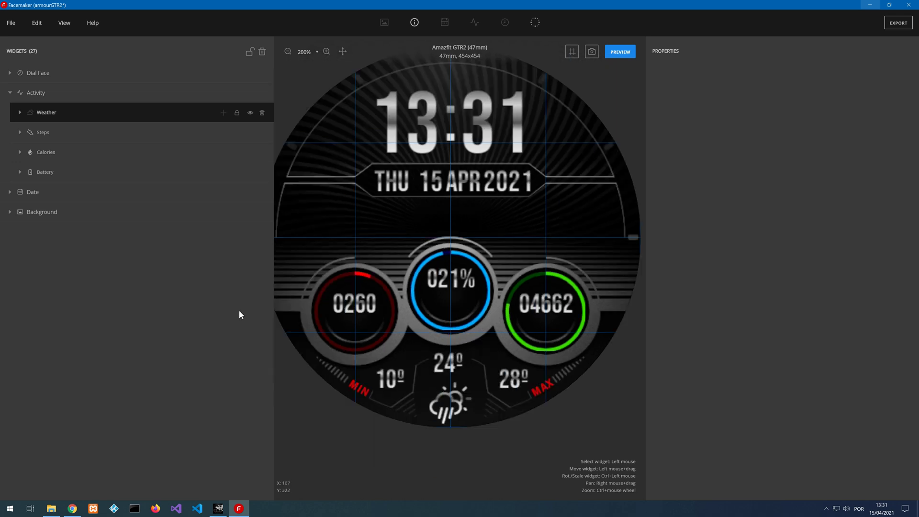
{"action": "left_click", "coordinate": [10, 213]}
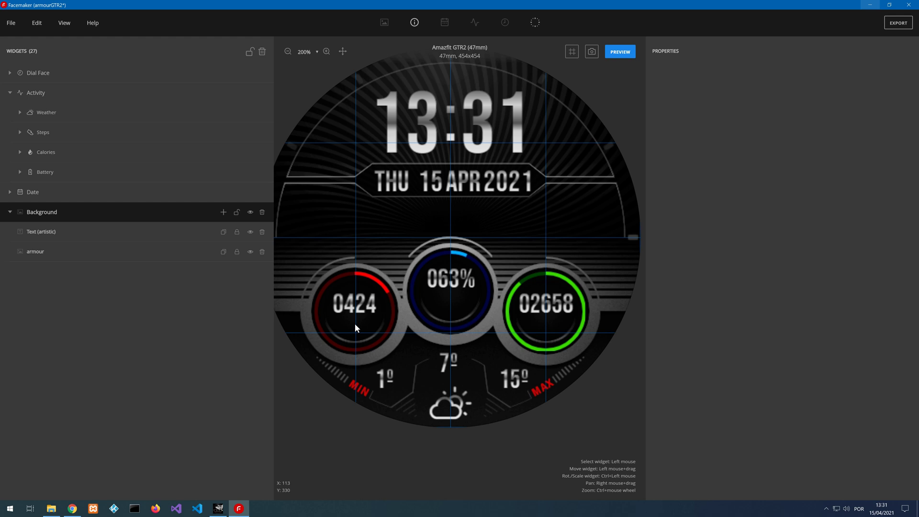
{"action": "left_click", "coordinate": [223, 212]}
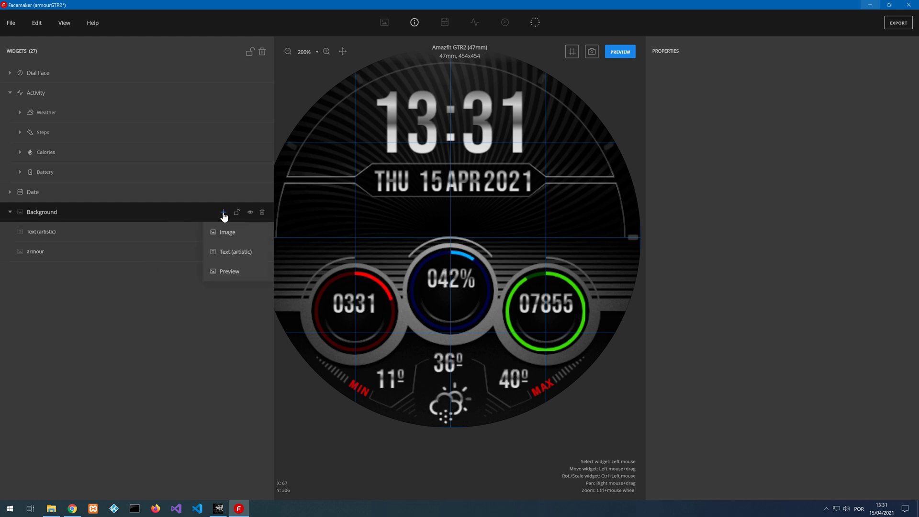
{"action": "left_click", "coordinate": [229, 254]}
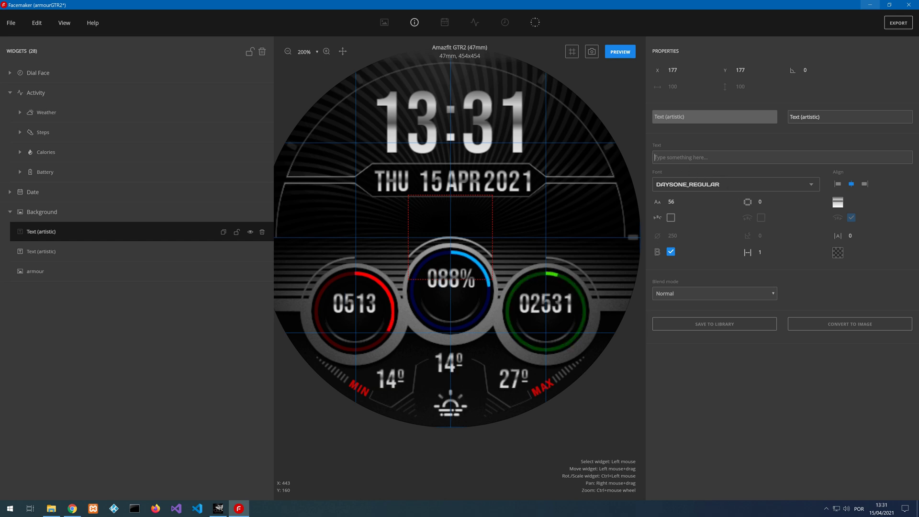
{"action": "type", "text": "kcals"}
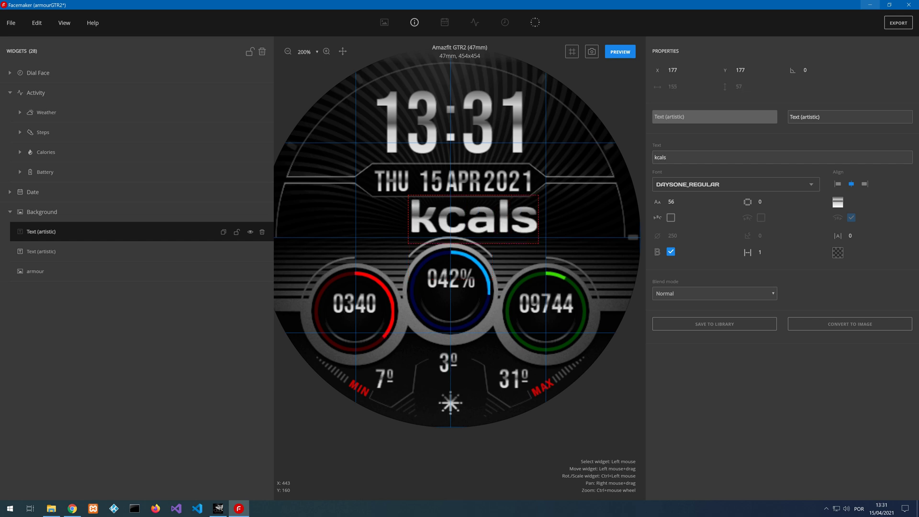
{"action": "left_click", "coordinate": [733, 184]}
{"action": "scroll", "coordinate": [713, 254], "scroll_direction": "down", "scroll_amount": 3}
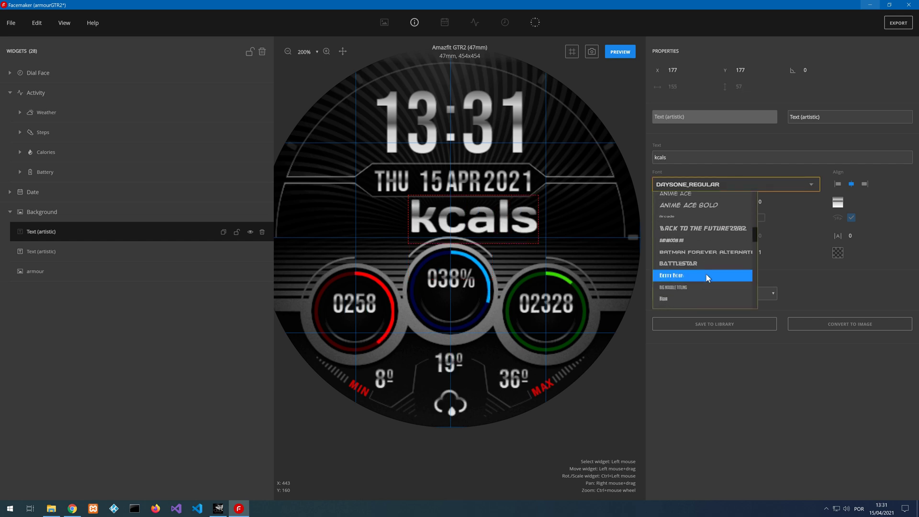
{"action": "left_click", "coordinate": [696, 283]}
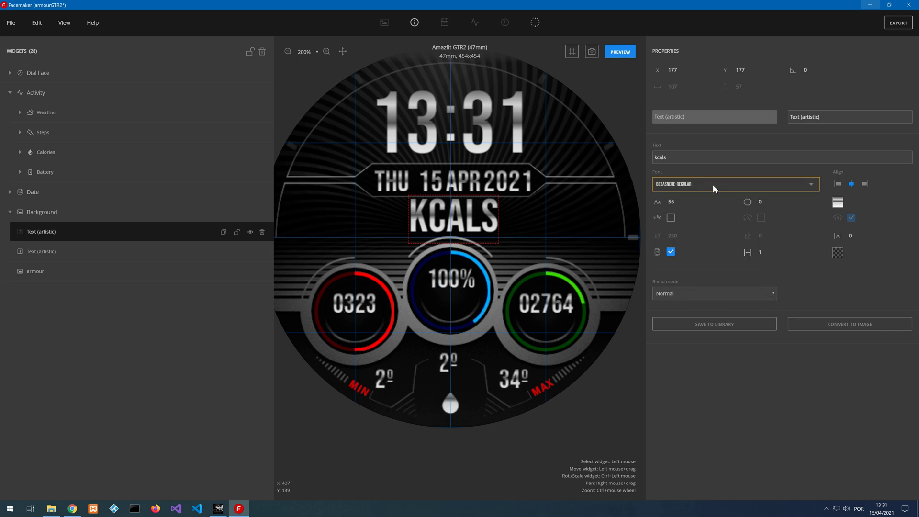
- Make the kcals text circular with a start angle of 180 and move it to X 49, Y 92
{"action": "left_click", "coordinate": [671, 218]}
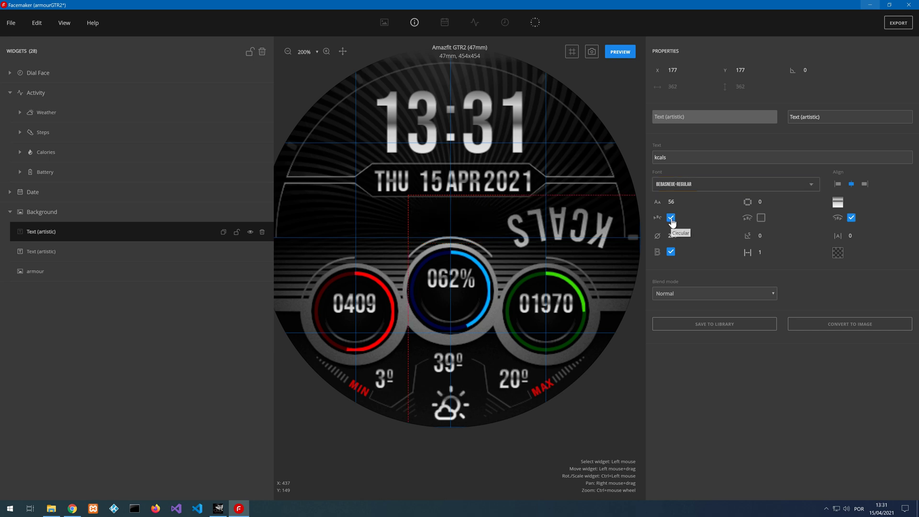
{"action": "left_click", "coordinate": [761, 236]}
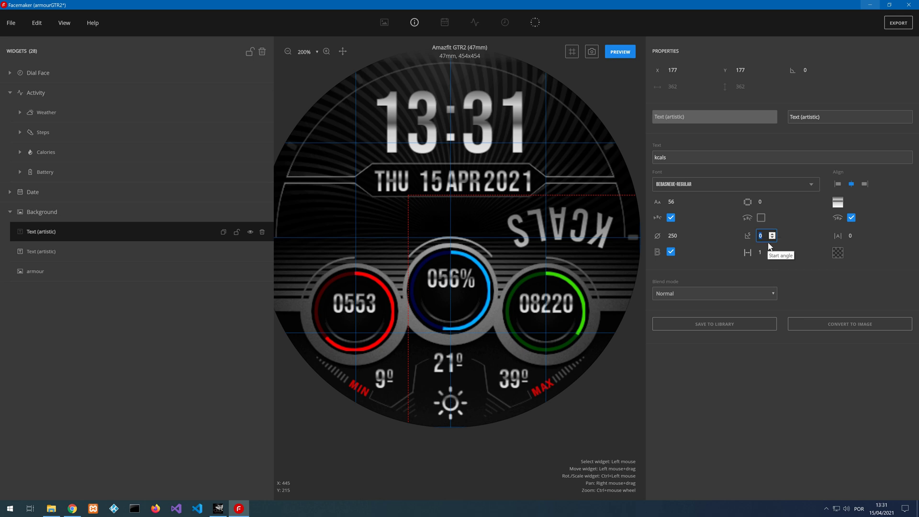
{"action": "type", "text": "180"}
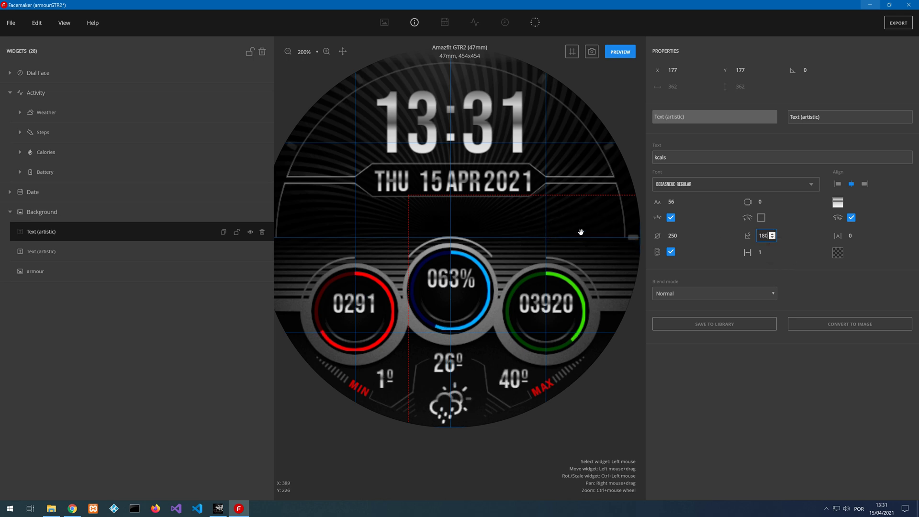
{"action": "left_click_drag", "start_coordinate": [581, 232], "coordinate": [462, 171]}
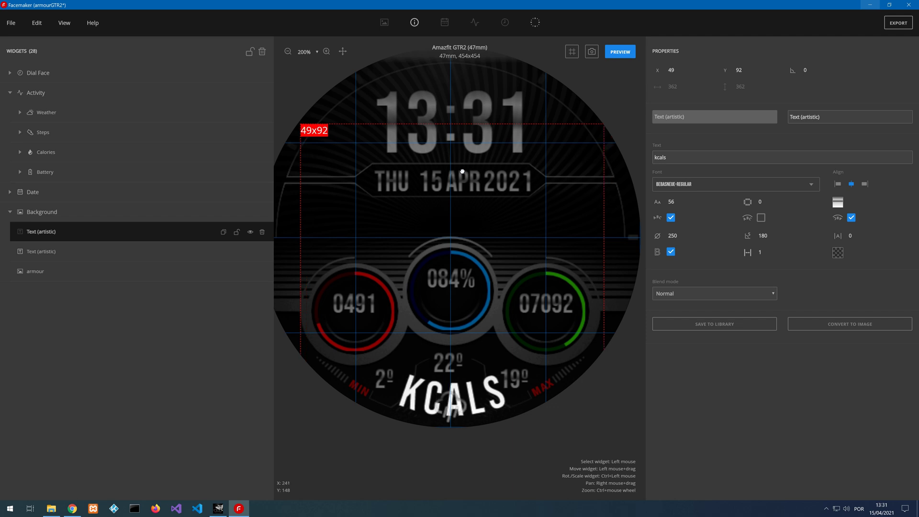
- Set the kcals text's font size to 20 and its circle diameter to 80
{"action": "left_click", "coordinate": [671, 201]}
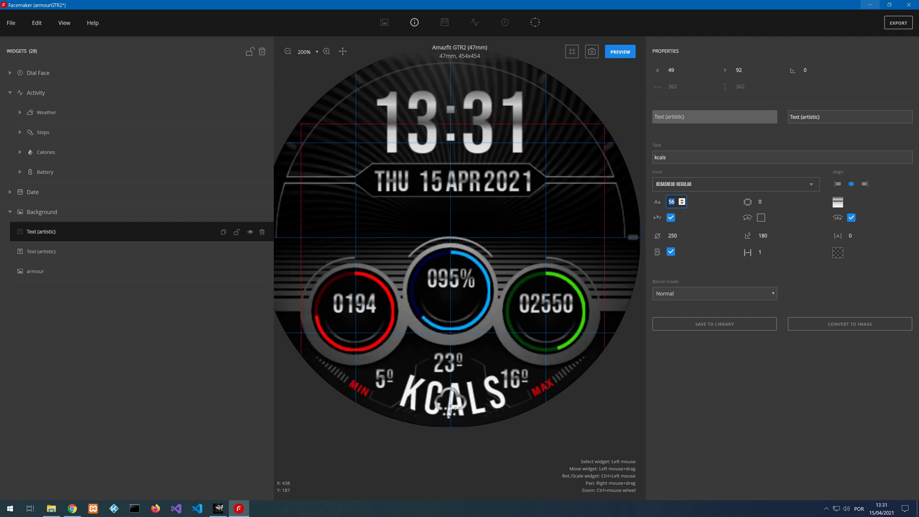
{"action": "type", "text": "25"}
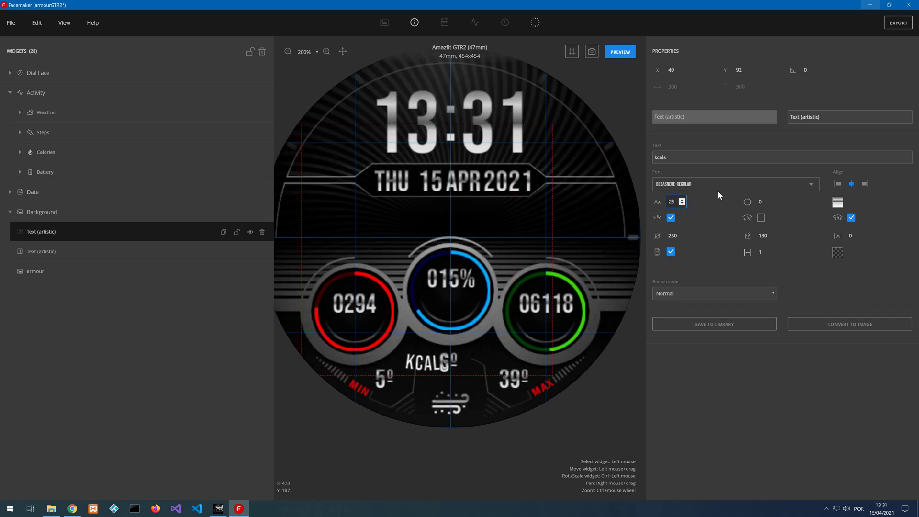
{"action": "left_click_drag", "start_coordinate": [675, 202], "coordinate": [654, 186]}
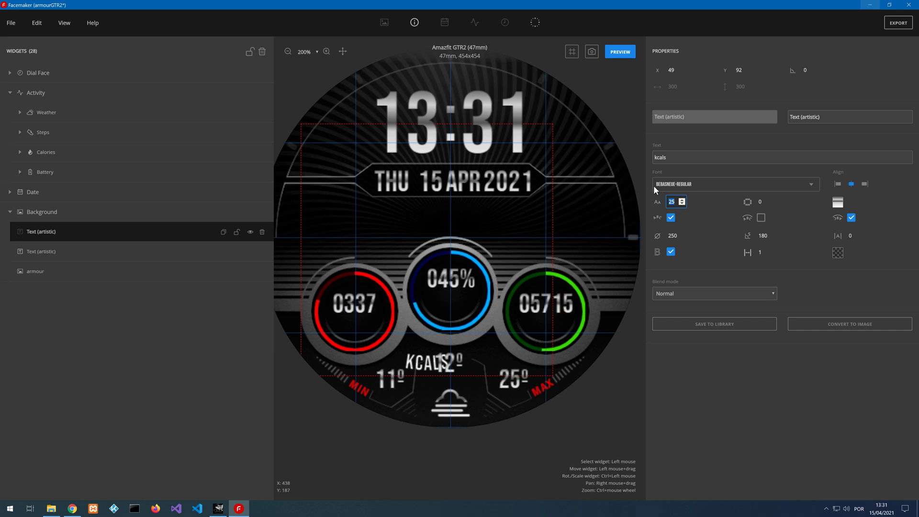
{"action": "type", "text": "20"}
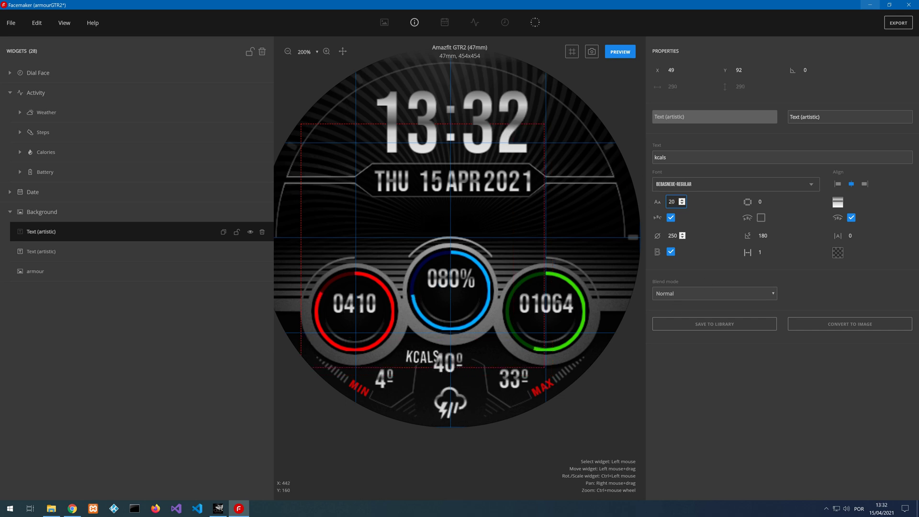
{"action": "double_click", "coordinate": [674, 236]}
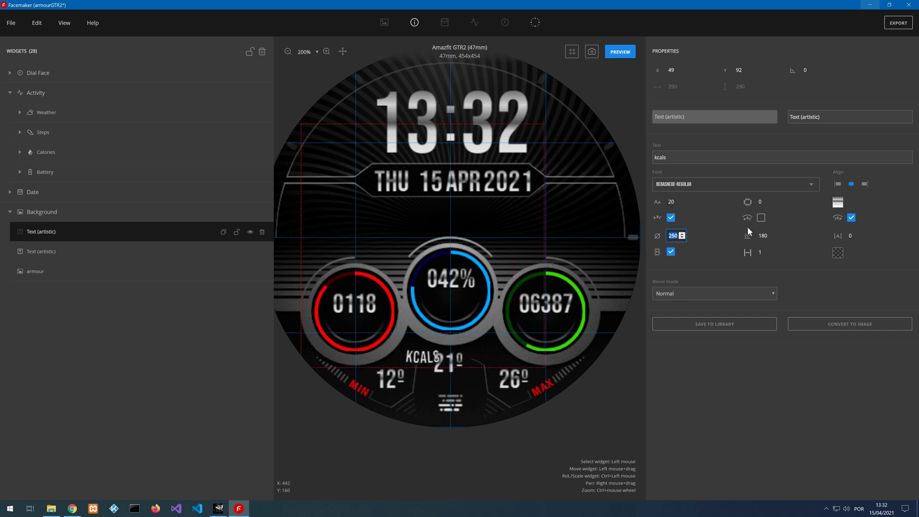
{"action": "type", "text": "80"}
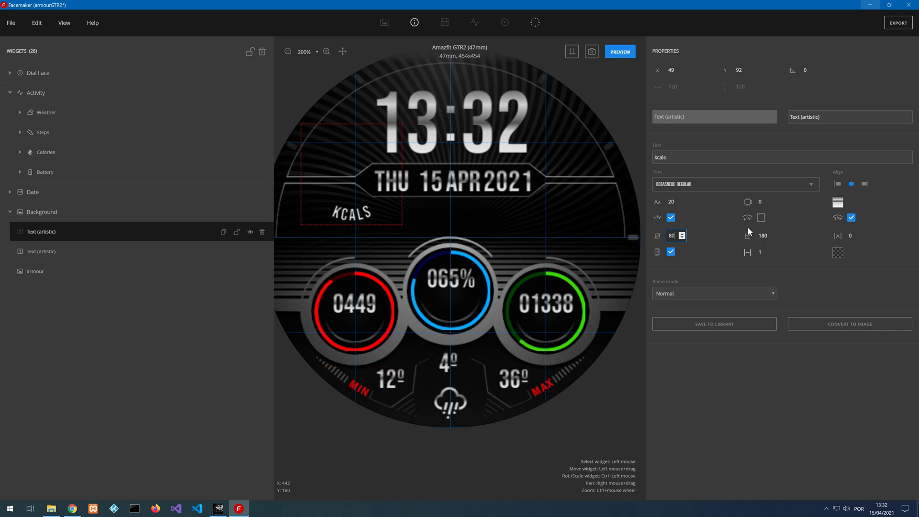
- Set the kcals text's circle diameter to 70 and move it onto the red calories dial at X 56, Y 244
{"action": "double_click", "coordinate": [671, 236]}
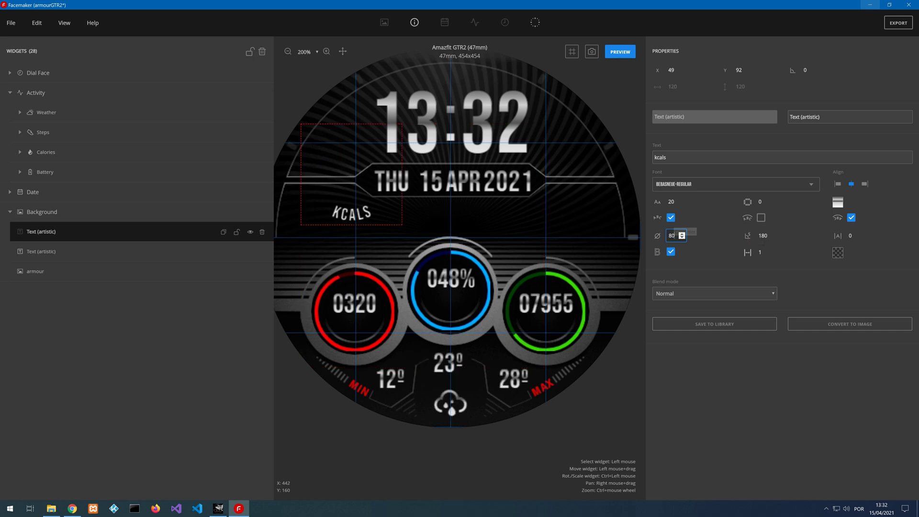
{"action": "type", "text": "780"}
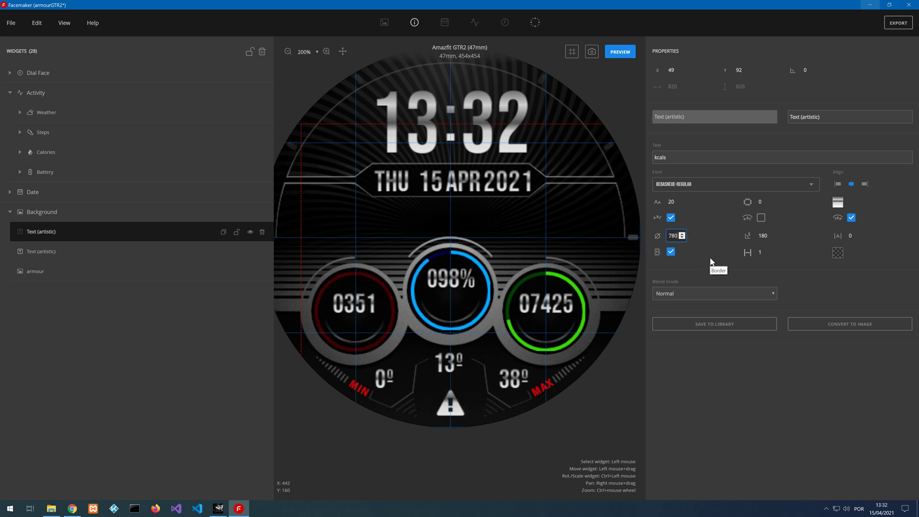
{"action": "key", "text": "BackSpace"}
{"action": "key", "text": "BackSpace"}
{"action": "type", "text": "0"}
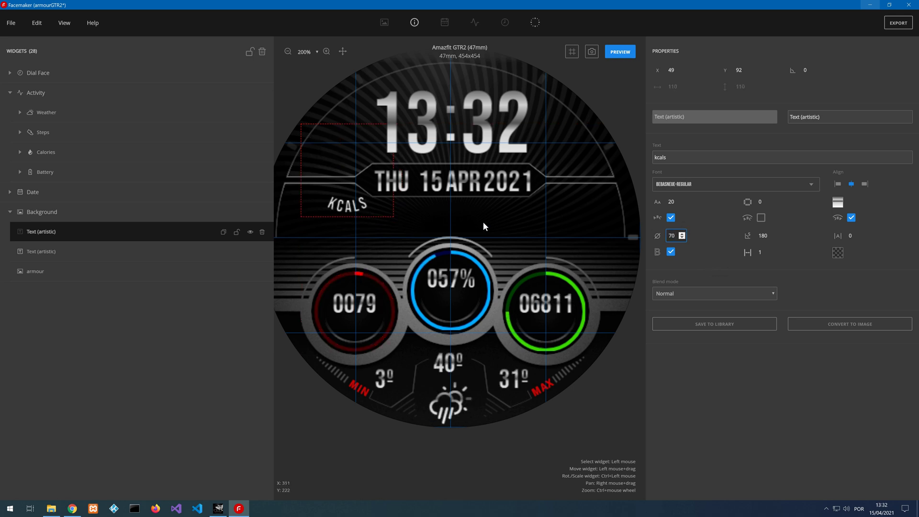
{"action": "left_click_drag", "start_coordinate": [349, 176], "coordinate": [353, 285]}
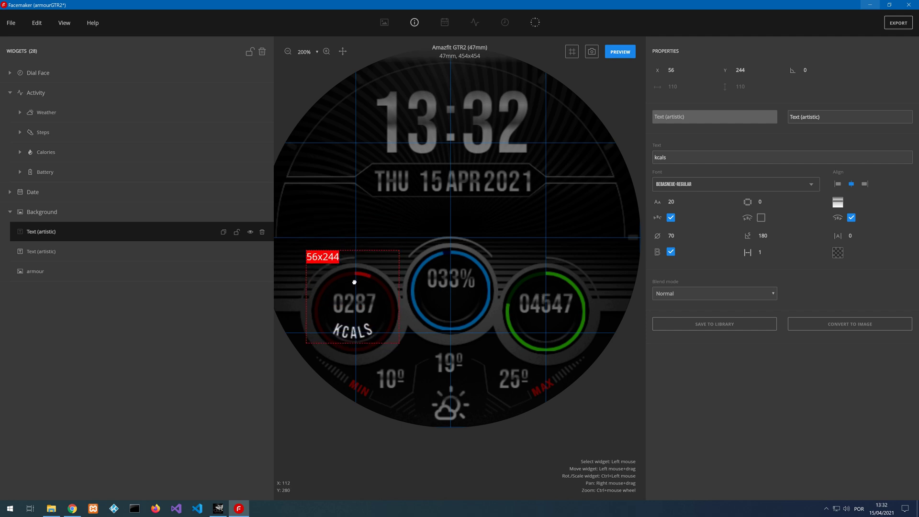
- Reduce the kcals text's circle diameter to 50
{"action": "left_click_drag", "start_coordinate": [675, 236], "coordinate": [650, 227]}
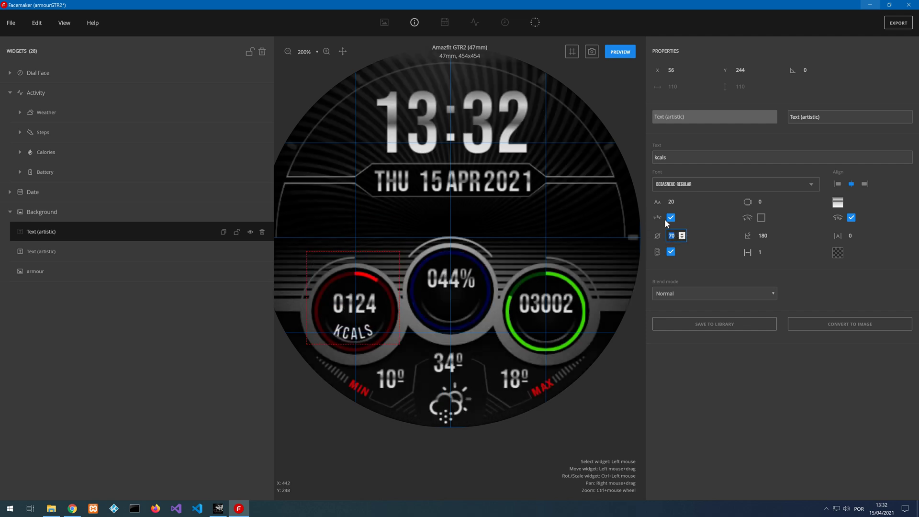
{"action": "type", "text": "60"}
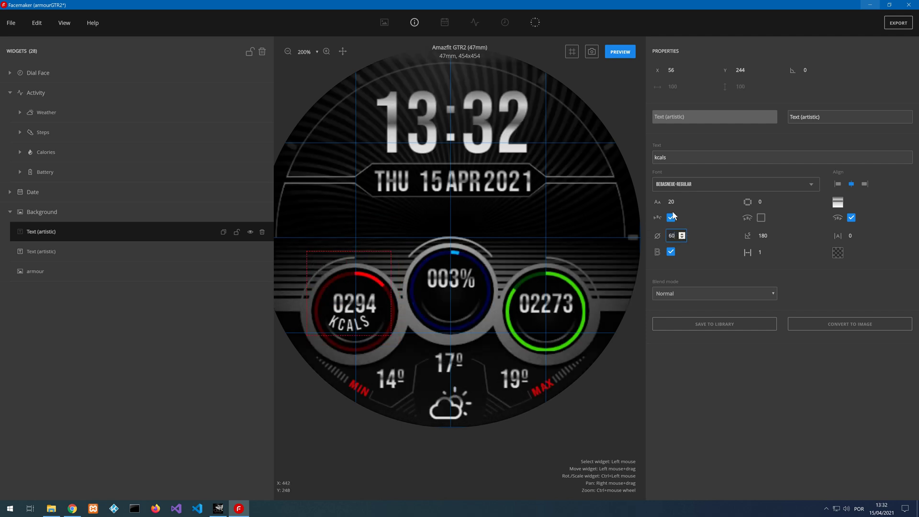
{"action": "double_click", "coordinate": [681, 238]}
{"action": "left_click", "coordinate": [682, 237]}
{"action": "left_click", "coordinate": [682, 238]}
{"action": "left_click", "coordinate": [682, 238]}
{"action": "left_click", "coordinate": [681, 237]}
{"action": "left_click", "coordinate": [682, 238]}
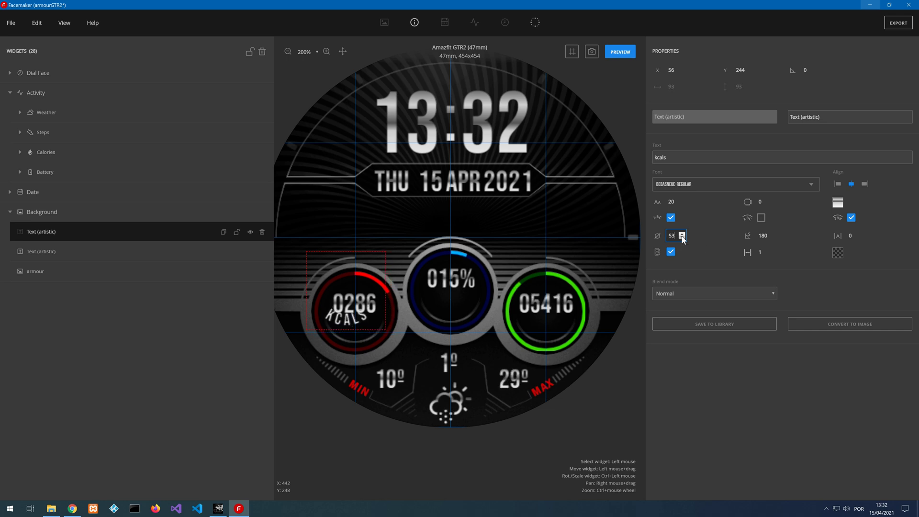
{"action": "left_click", "coordinate": [682, 237]}
{"action": "left_click", "coordinate": [681, 238]}
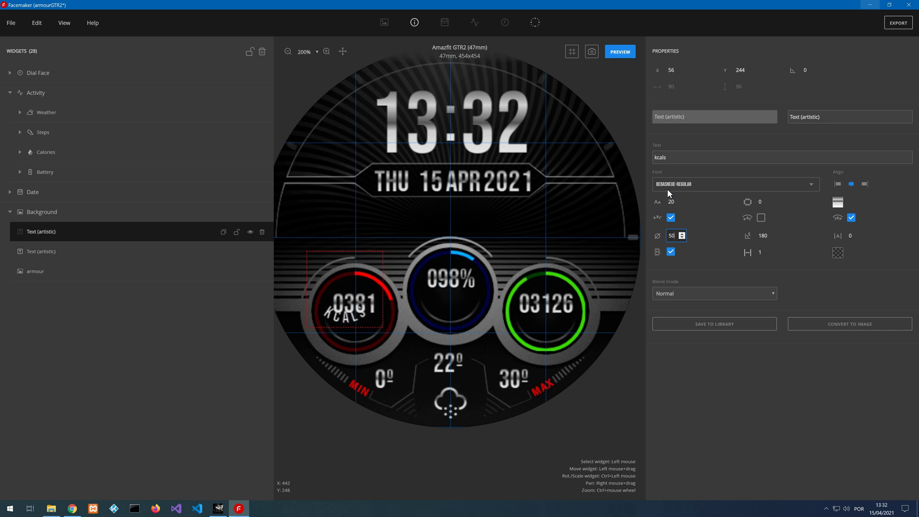
{"action": "left_click", "coordinate": [681, 237]}
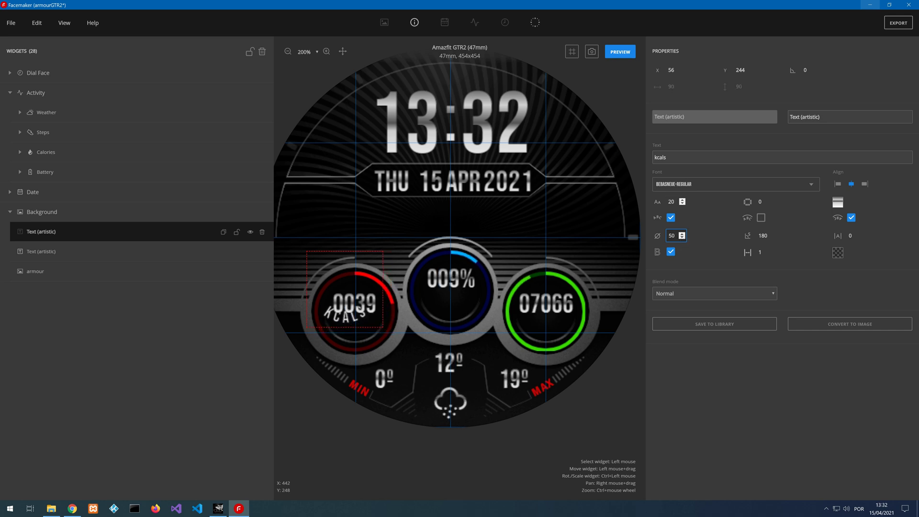
- Set the kcals text's font size to 16 and move it inside the calories dial to X 75, Y 268
{"action": "left_click", "coordinate": [683, 204]}
{"action": "left_click", "coordinate": [683, 204]}
{"action": "left_click", "coordinate": [683, 204]}
{"action": "left_click", "coordinate": [682, 204]}
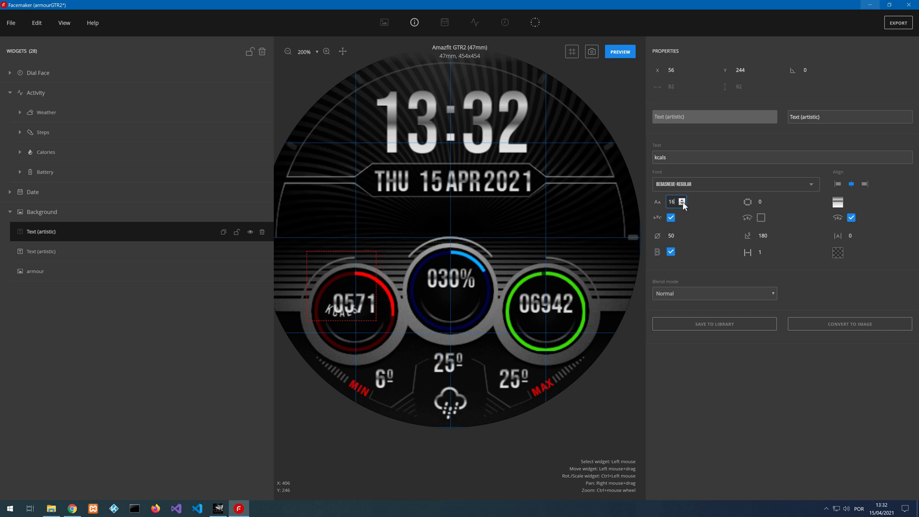
{"action": "left_click_drag", "start_coordinate": [338, 262], "coordinate": [354, 282]}
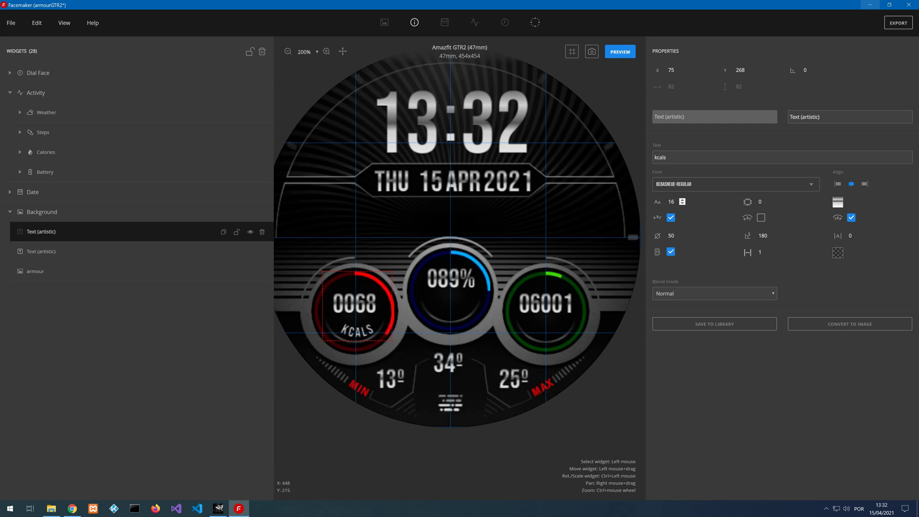
- Set the kcals text's font size to 15 and position it at X 73, Y 270, beneath the calories value
{"action": "left_click", "coordinate": [682, 203]}
{"action": "left_click", "coordinate": [682, 203]}
{"action": "left_click", "coordinate": [682, 203]}
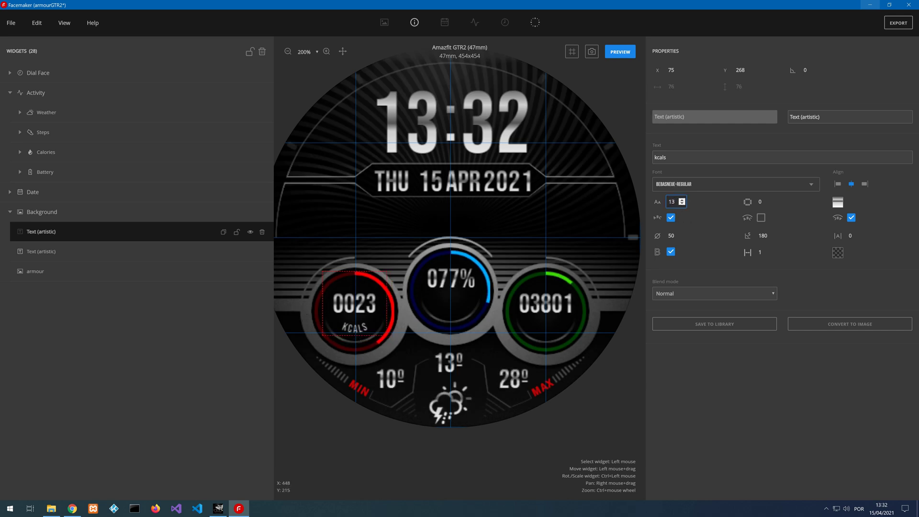
{"action": "left_click", "coordinate": [682, 202]}
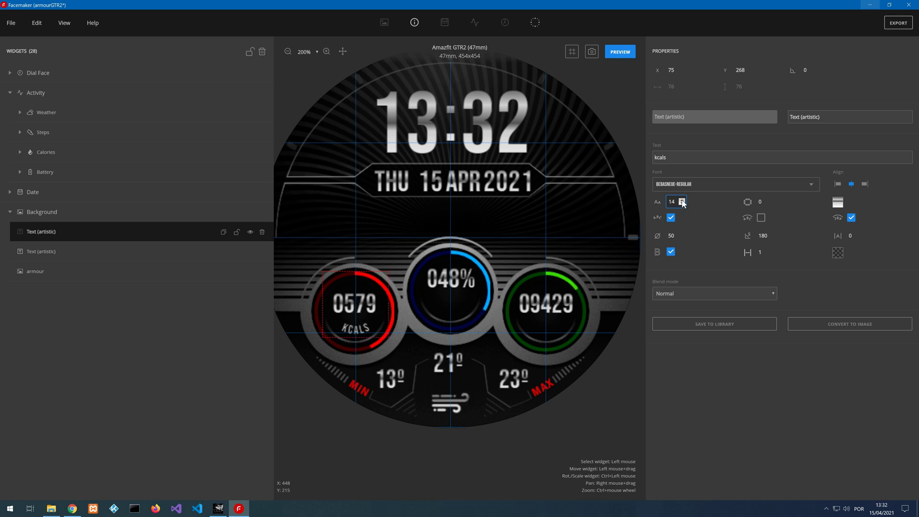
{"action": "left_click", "coordinate": [682, 201]}
{"action": "left_click_drag", "start_coordinate": [363, 285], "coordinate": [361, 289]}
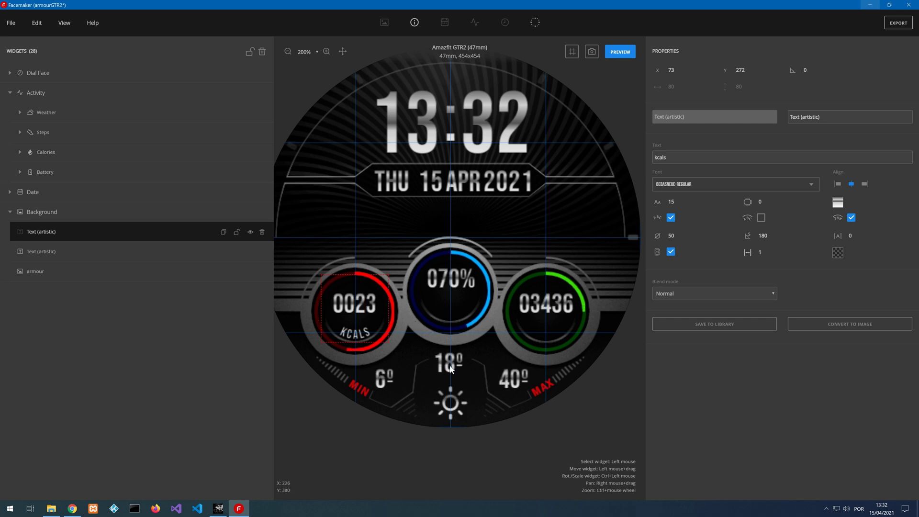
{"action": "key", "text": "Up"}
{"action": "key", "text": "Up"}
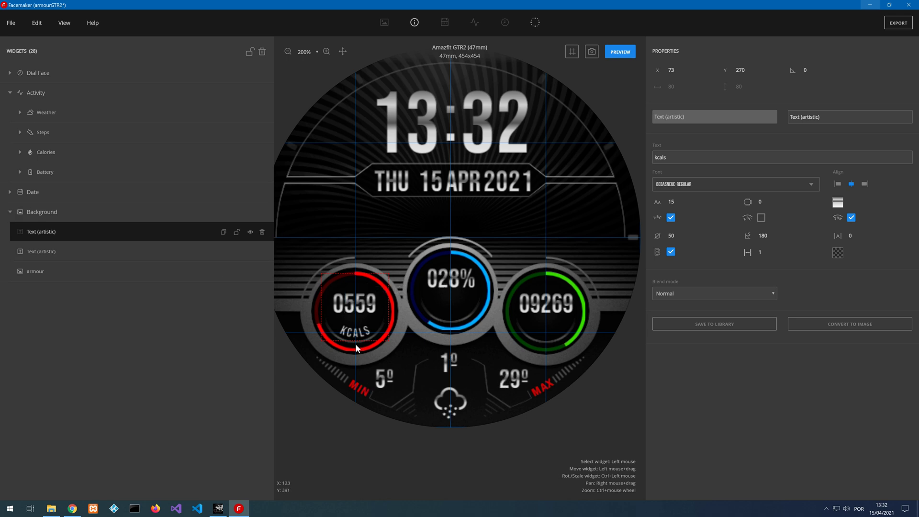
- Clone the kcals text twice and lock the original and the second clone, with the first clone selected
{"action": "left_click", "coordinate": [223, 234]}
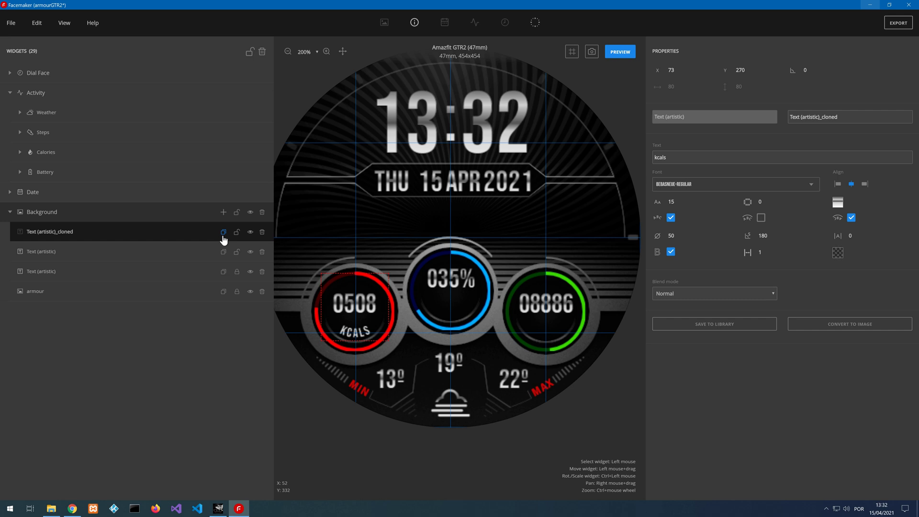
{"action": "left_click", "coordinate": [223, 234]}
{"action": "left_click", "coordinate": [174, 256]}
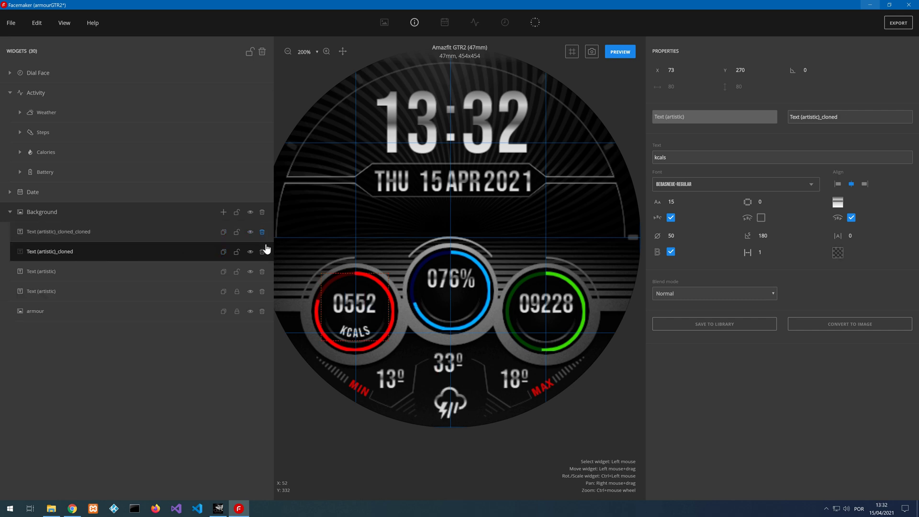
{"action": "left_click", "coordinate": [237, 272]}
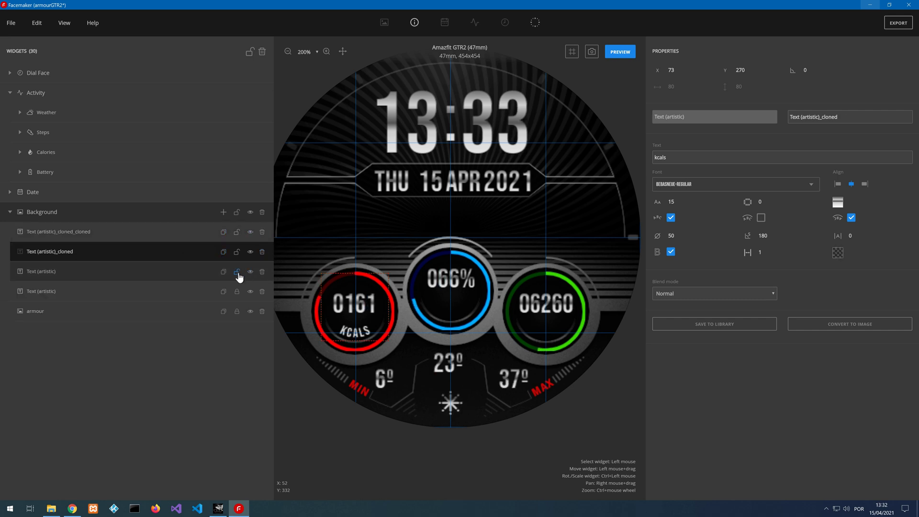
{"action": "left_click", "coordinate": [236, 231]}
{"action": "left_click", "coordinate": [194, 261]}
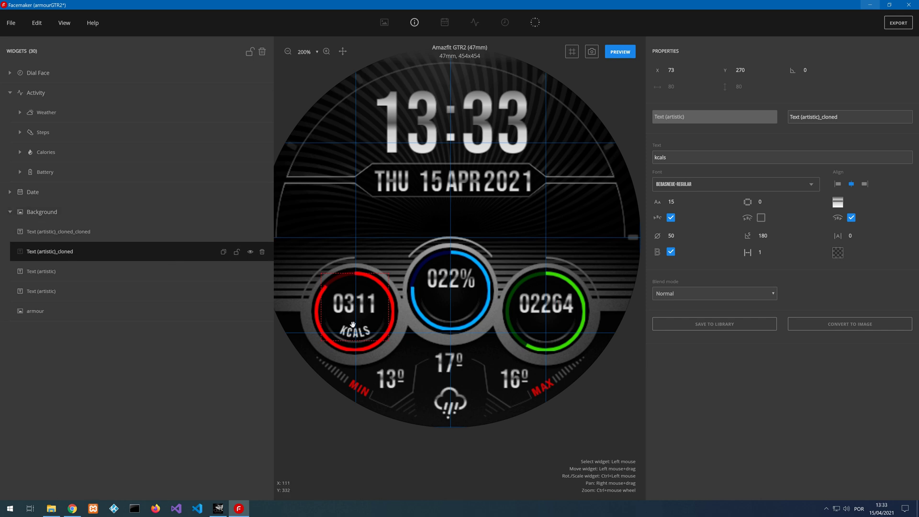
- Move the first kcals clone onto the battery dial at X 189, Y 247 and the second onto the steps dial at X 302, Y 271
{"action": "left_click_drag", "start_coordinate": [353, 325], "coordinate": [449, 305]}
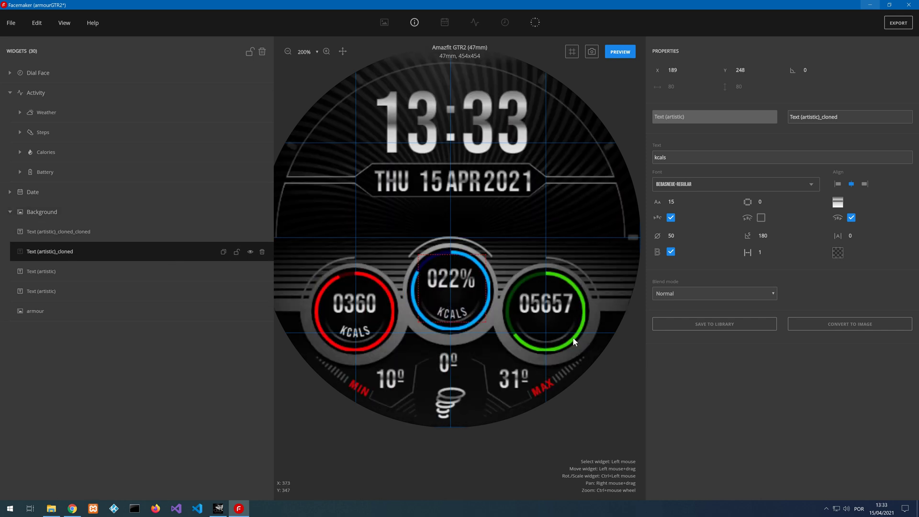
{"action": "key", "text": "Up"}
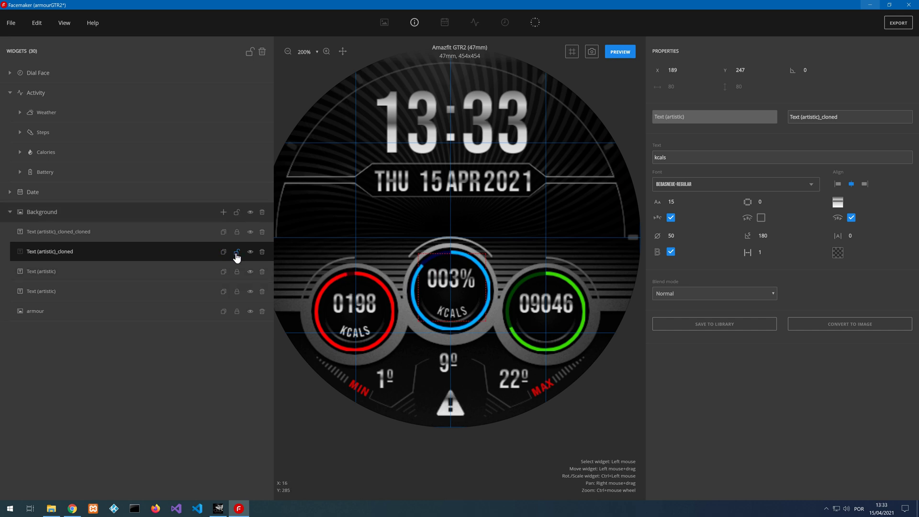
{"action": "left_click", "coordinate": [192, 232]}
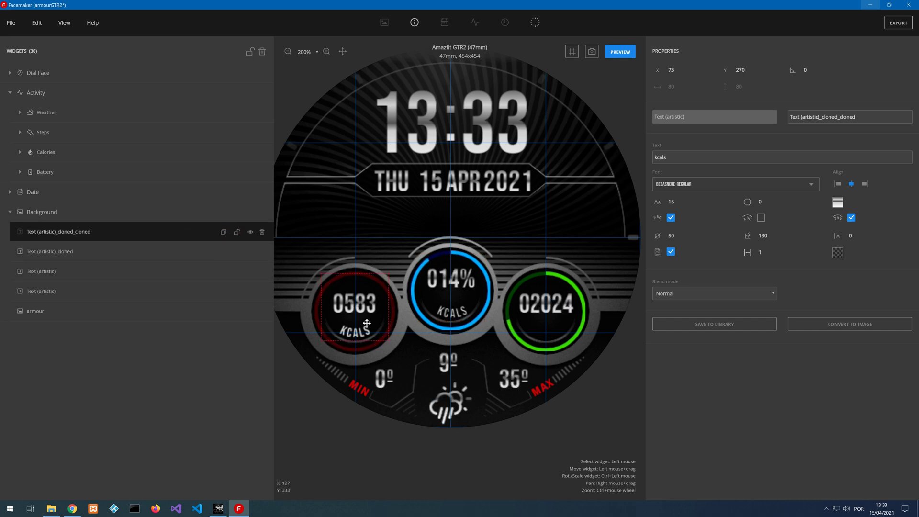
{"action": "left_click_drag", "start_coordinate": [457, 304], "coordinate": [548, 323]}
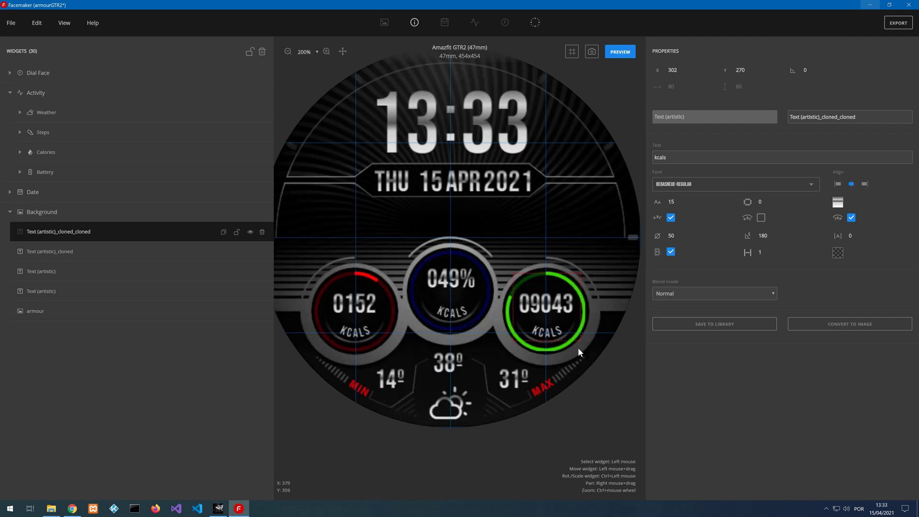
{"action": "key", "text": "Down"}
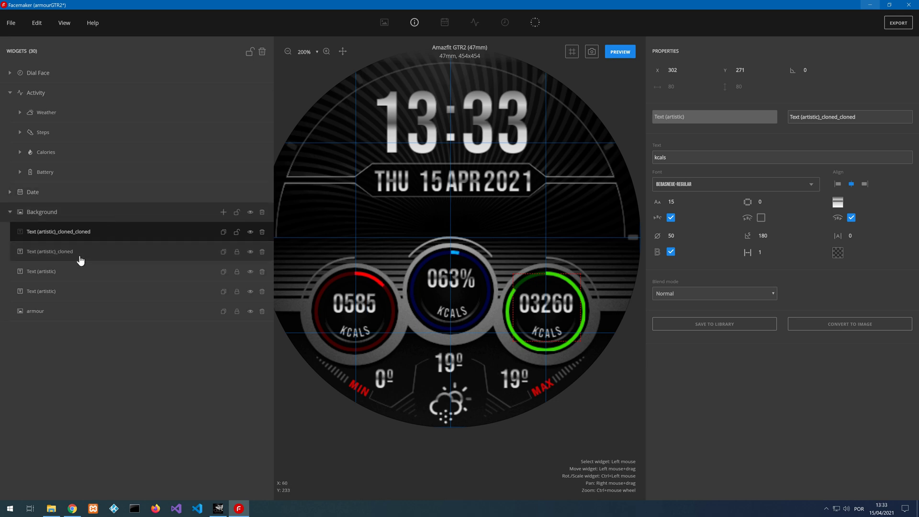
- Change the text of the kcals clone on the blue battery dial to "battery"
{"action": "left_click", "coordinate": [81, 260]}
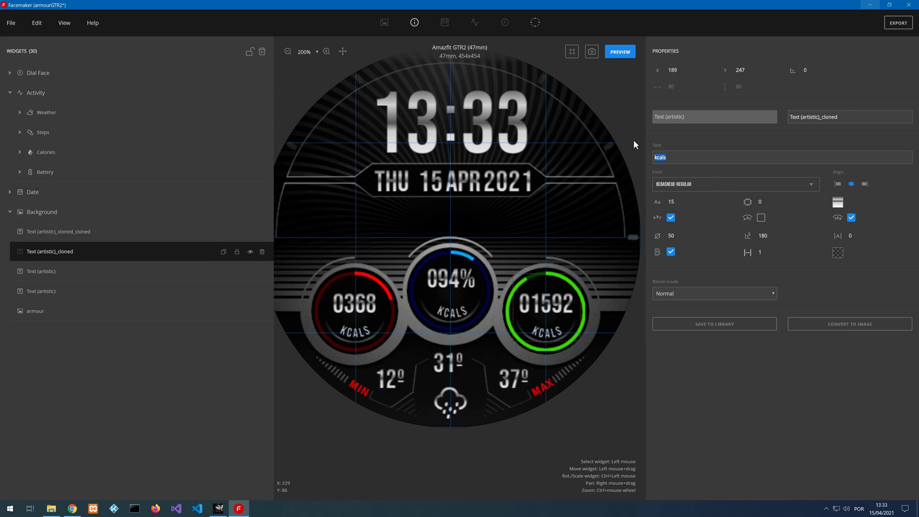
{"action": "type", "text": "batterty"}
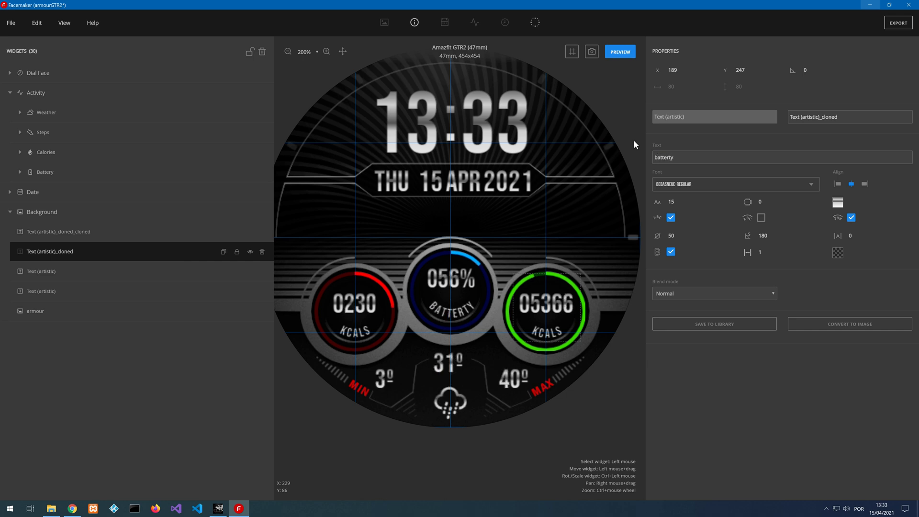
{"action": "key", "text": "BackSpace"}
{"action": "key", "text": "BackSpace"}
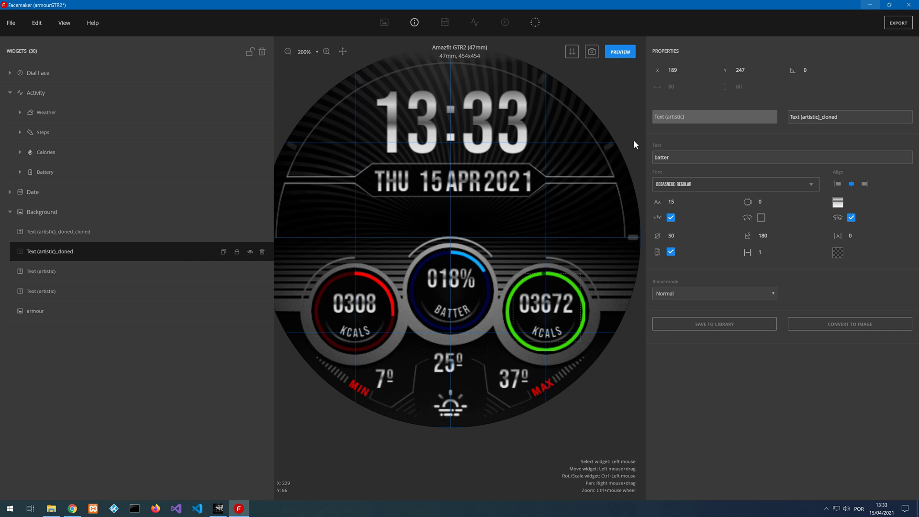
{"action": "type", "text": "y"}
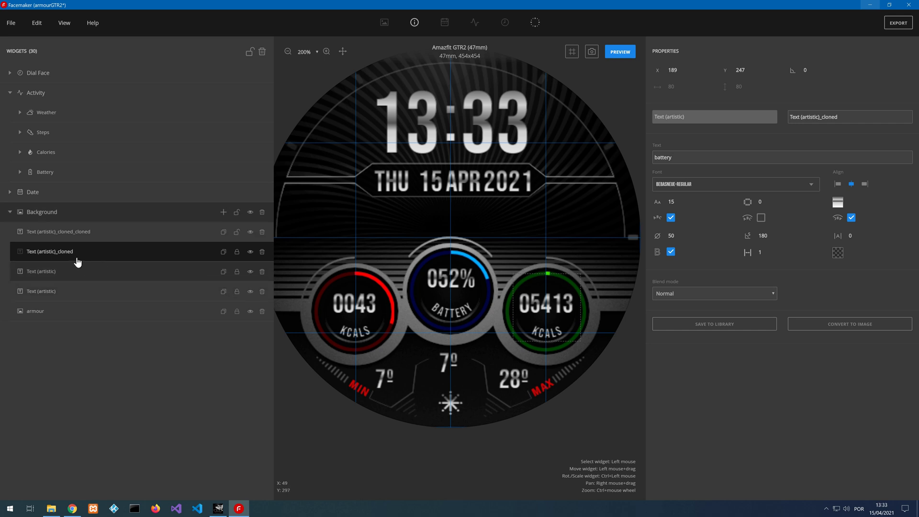
- Change the text of the clone on the green steps dial to "steps" and rename its widget STEPS_TXT
{"action": "left_click", "coordinate": [115, 234]}
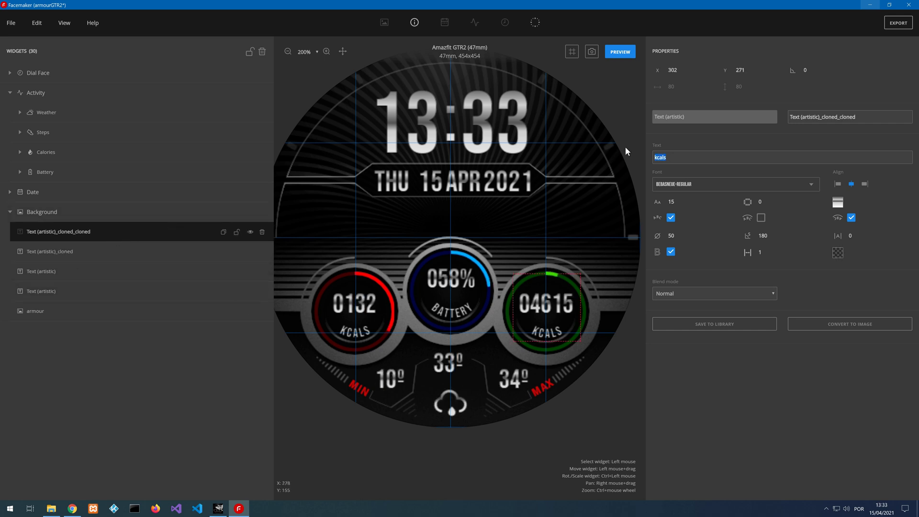
{"action": "type", "text": "steps"}
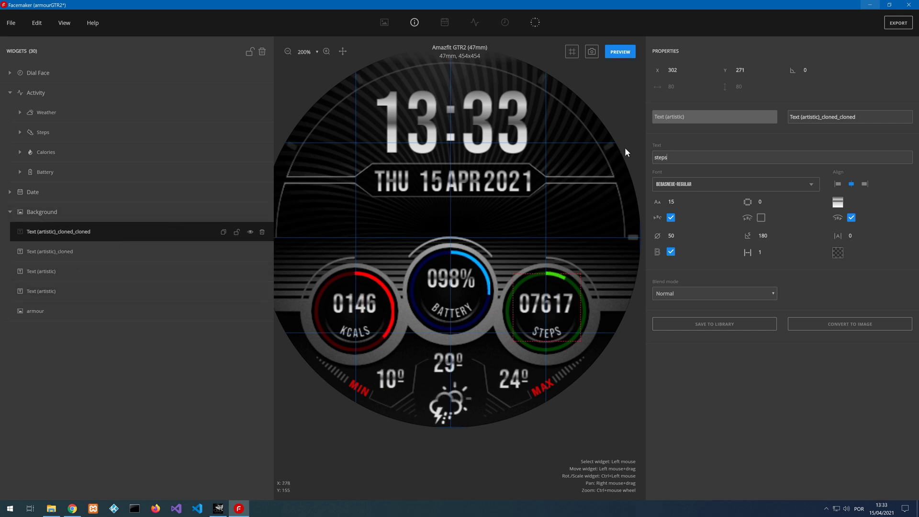
{"action": "left_click", "coordinate": [839, 121]}
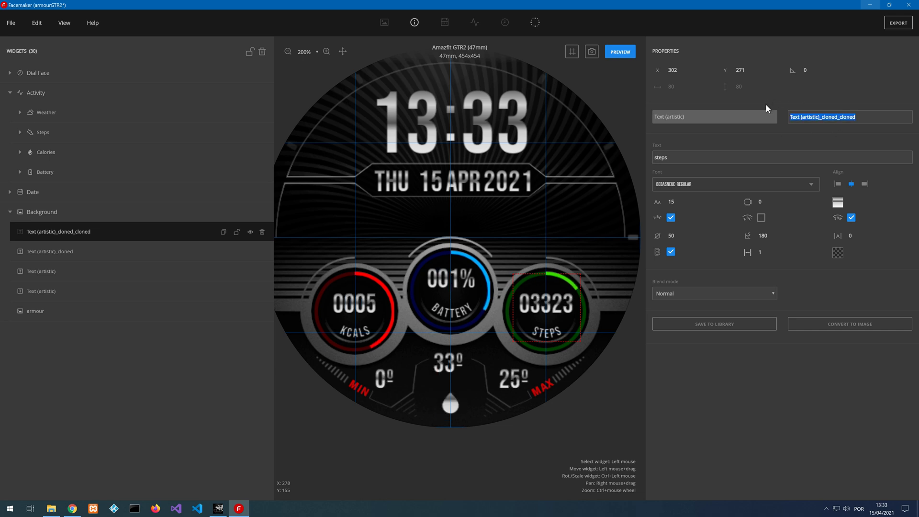
{"action": "type", "text": "STEPS"}
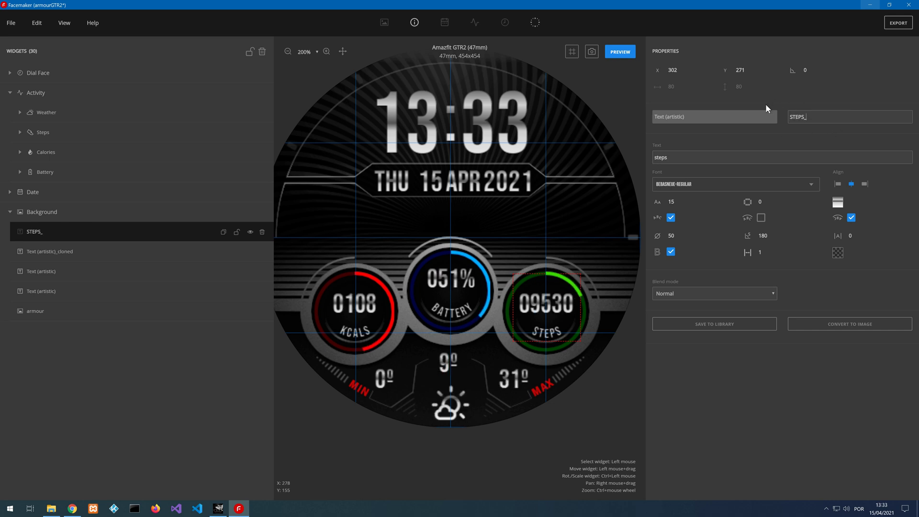
{"action": "type", "text": "_TXT"}
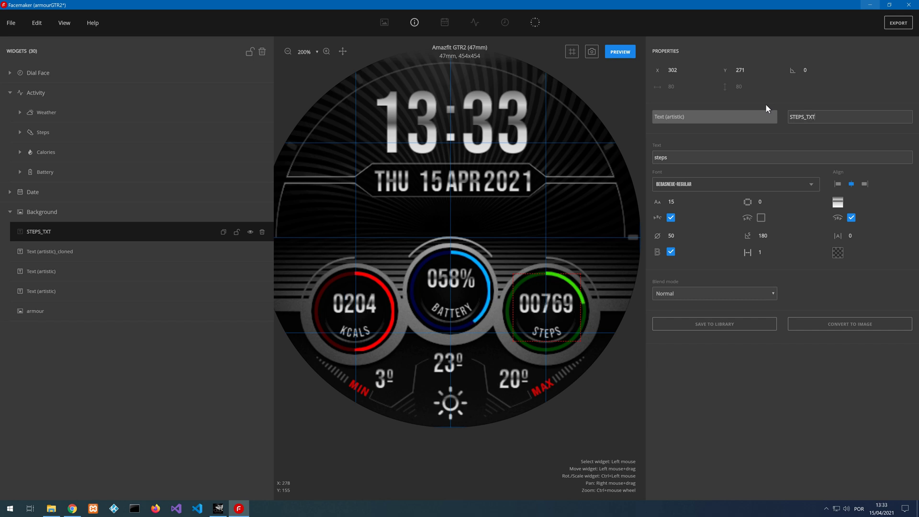
- Rename the cloned text widget holding the "battery" label BATTERY_TXT
{"action": "left_click", "coordinate": [91, 253]}
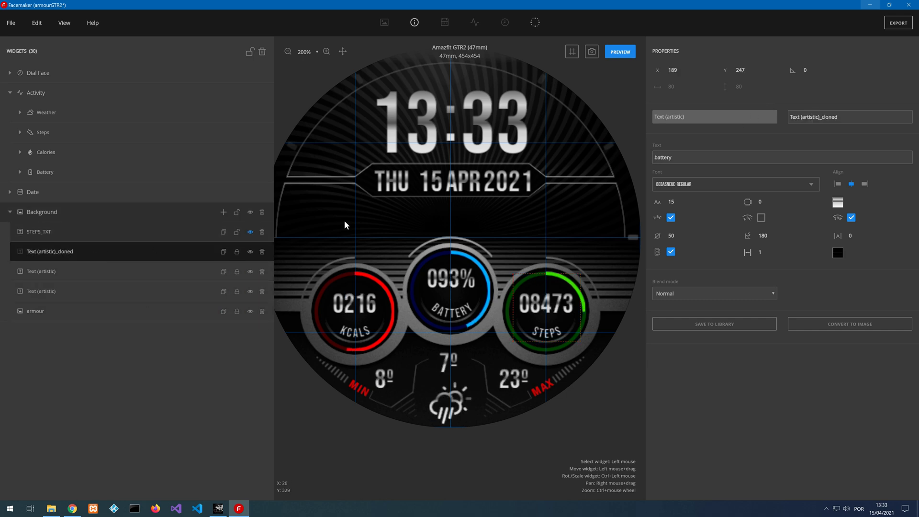
{"action": "left_click", "coordinate": [814, 117]}
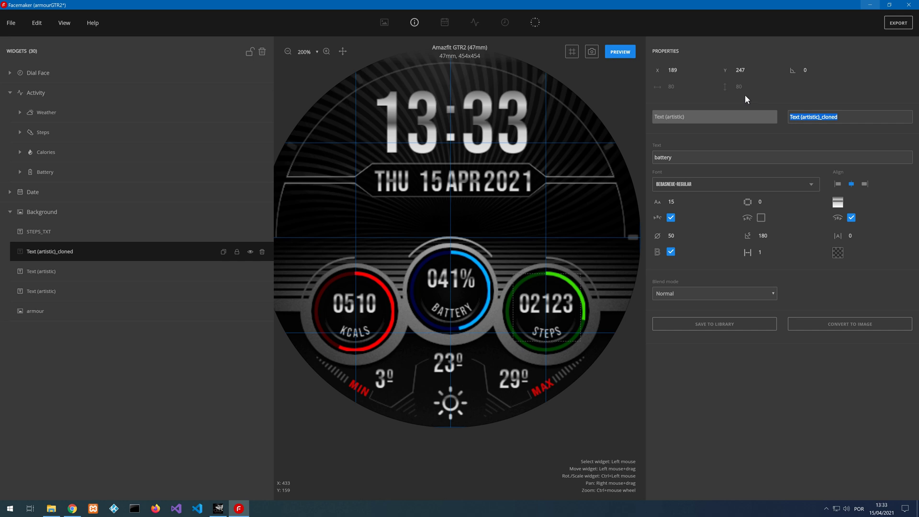
{"action": "type", "text": "BATTERY"}
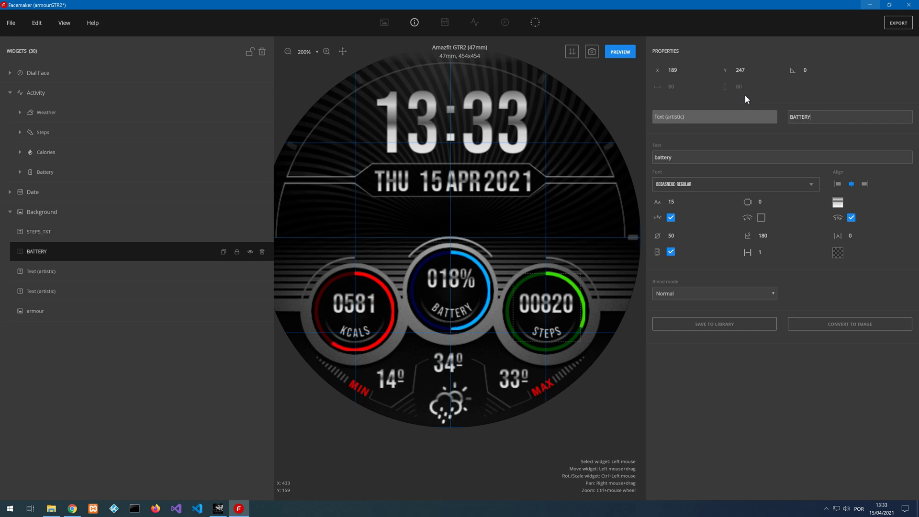
{"action": "type", "text": "_TXT"}
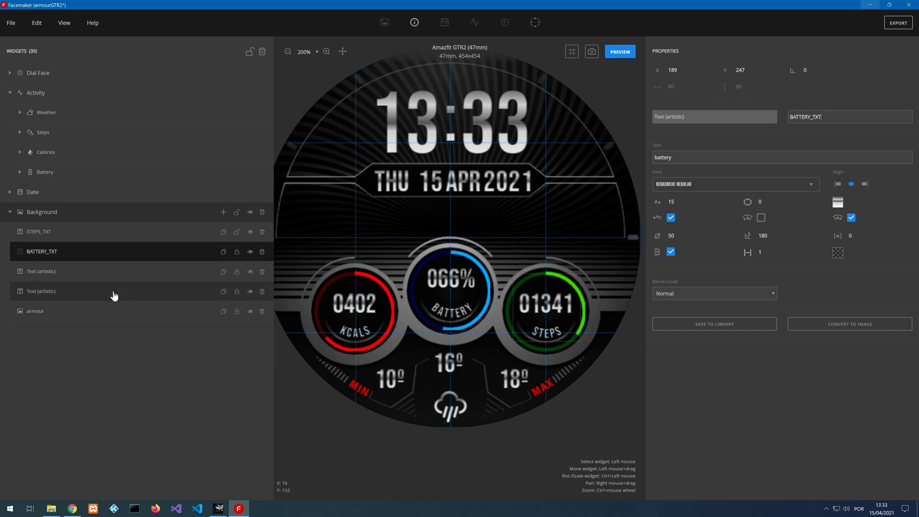
- Rename the text widget holding the "kcals" label KCALS_TXT and save the project
{"action": "left_click", "coordinate": [99, 268]}
{"action": "left_click", "coordinate": [813, 117]}
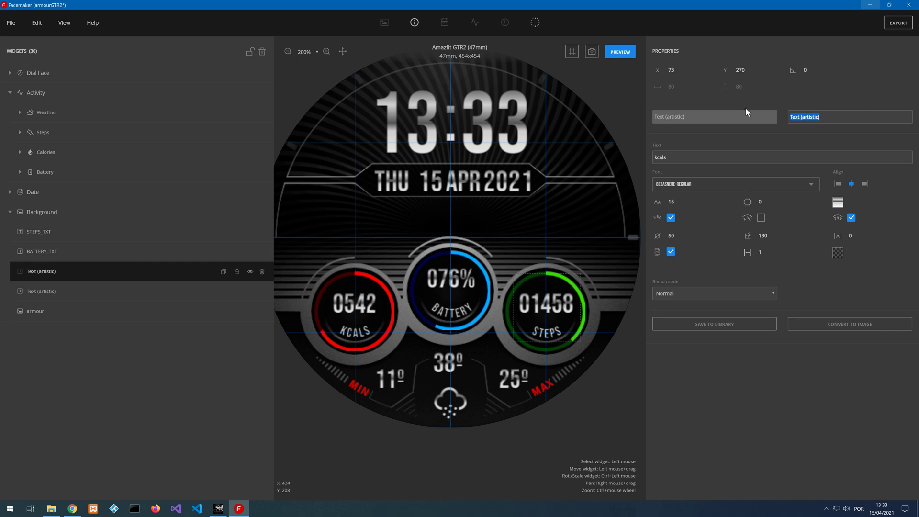
{"action": "type", "text": "KC"}
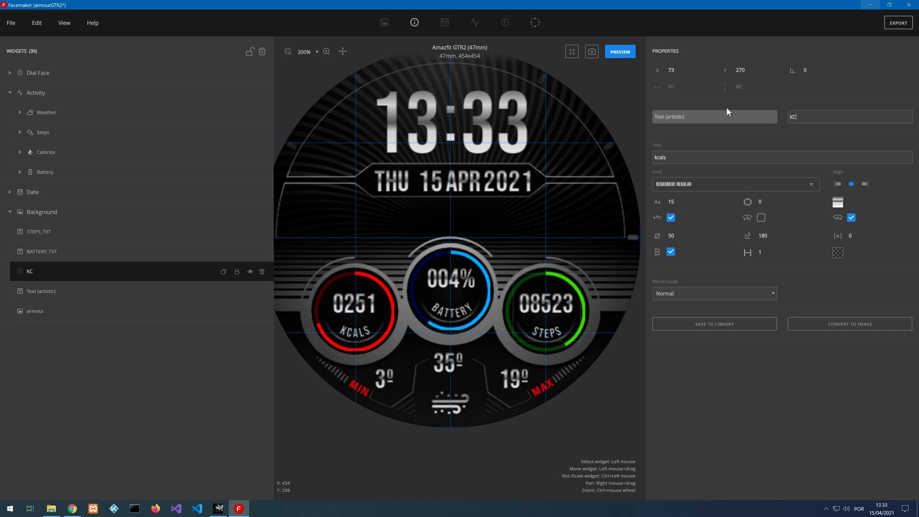
{"action": "type", "text": "ALS_:TXT"}
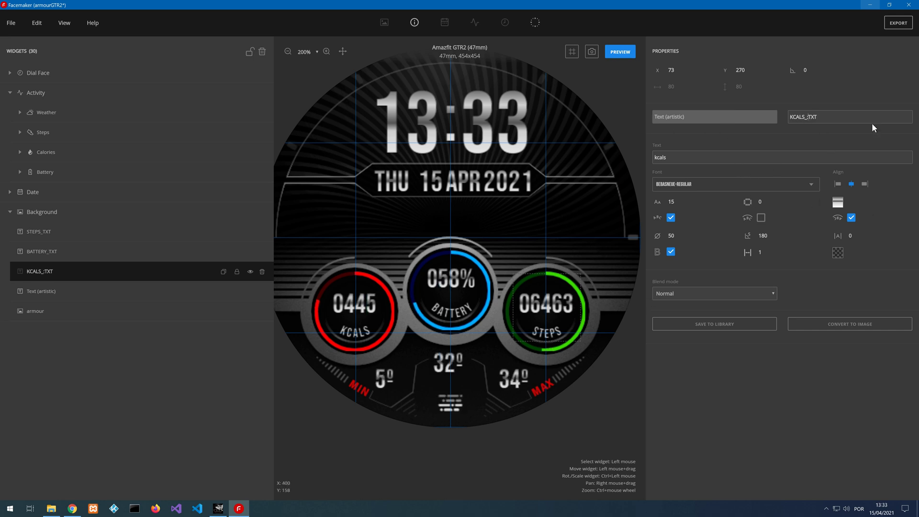
{"action": "key", "text": "BackSpace"}
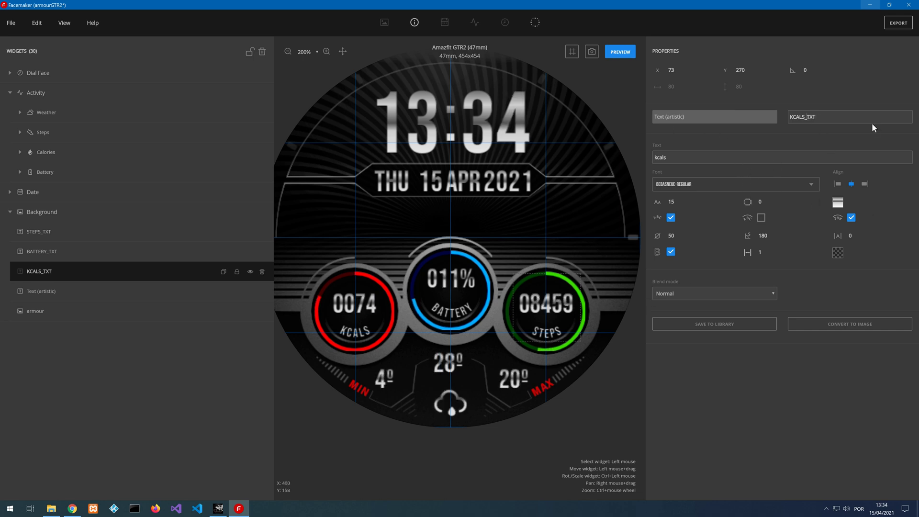
{"action": "left_click", "coordinate": [10, 23]}
{"action": "left_click", "coordinate": [22, 97]}
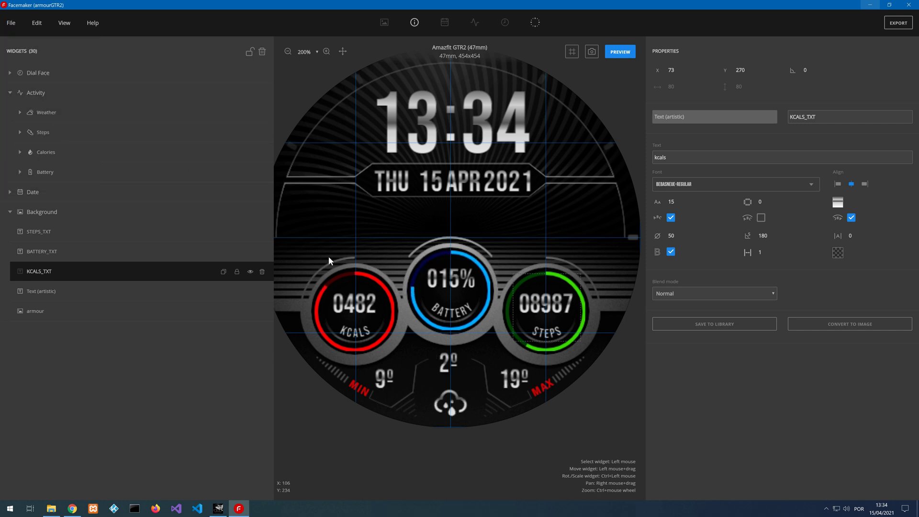
- Preview the watch face and examine the three activity dials with their curved labels
{"action": "scroll", "coordinate": [480, 296], "scroll_direction": "down", "scroll_amount": 2}
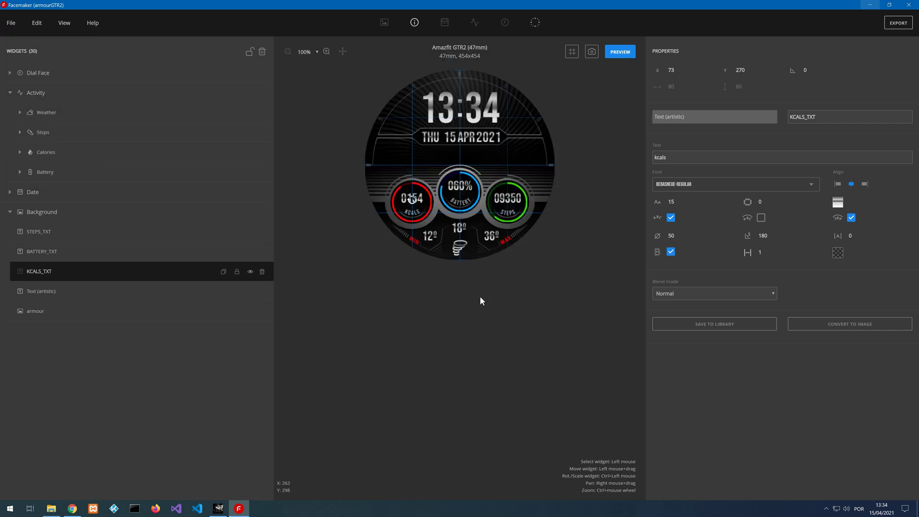
{"action": "left_click", "coordinate": [627, 55]}
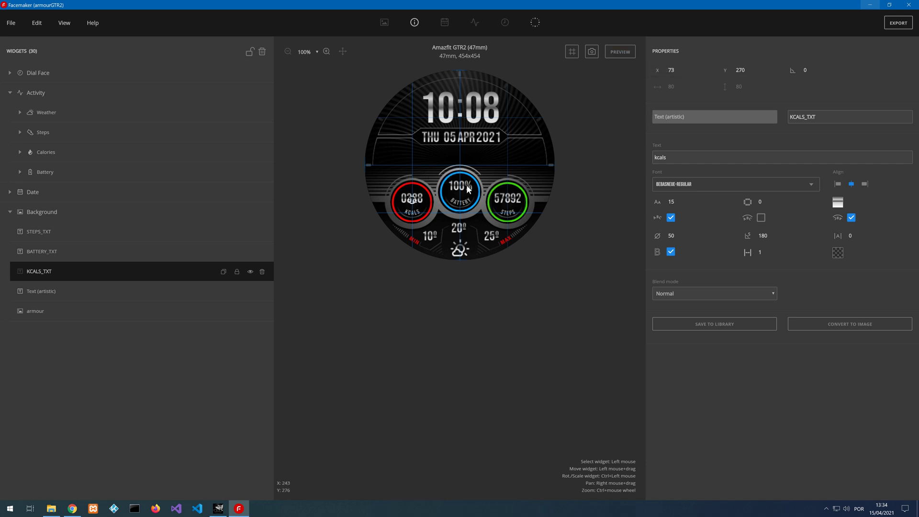
{"action": "scroll", "coordinate": [455, 125], "scroll_direction": "up", "scroll_amount": 3}
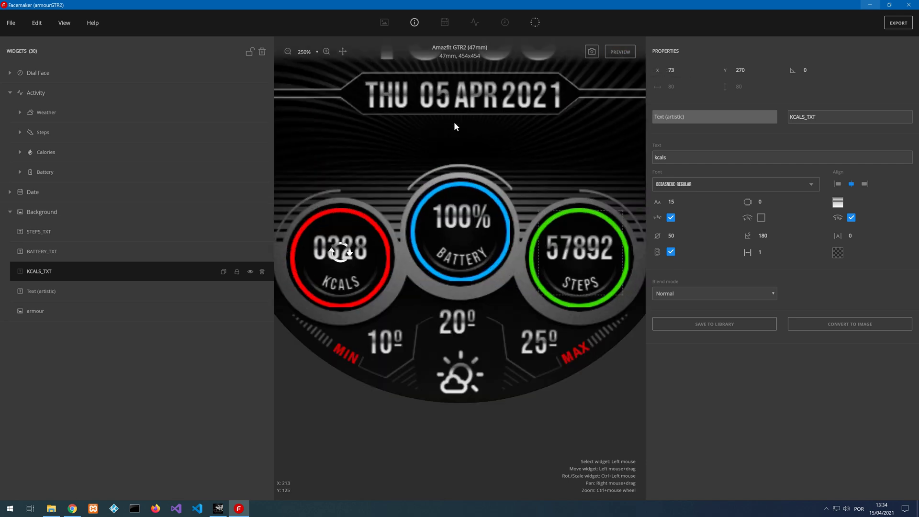
{"action": "scroll", "coordinate": [454, 122], "scroll_direction": "down", "scroll_amount": 2}
{"action": "left_click_drag", "start_coordinate": [478, 161], "coordinate": [495, 211]}
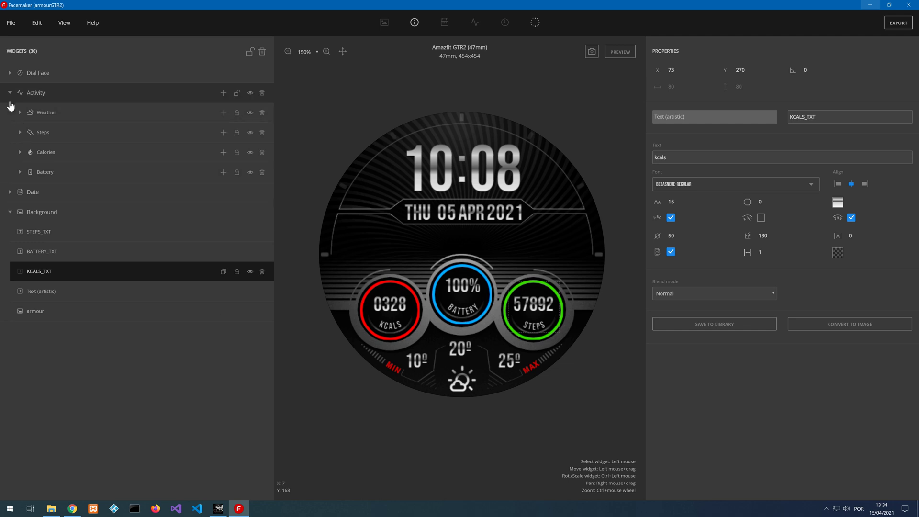
- Collapse the Activity and Background groups and add an Analog Dial with an Hours hand to the Dial Face
{"action": "left_click", "coordinate": [9, 94]}
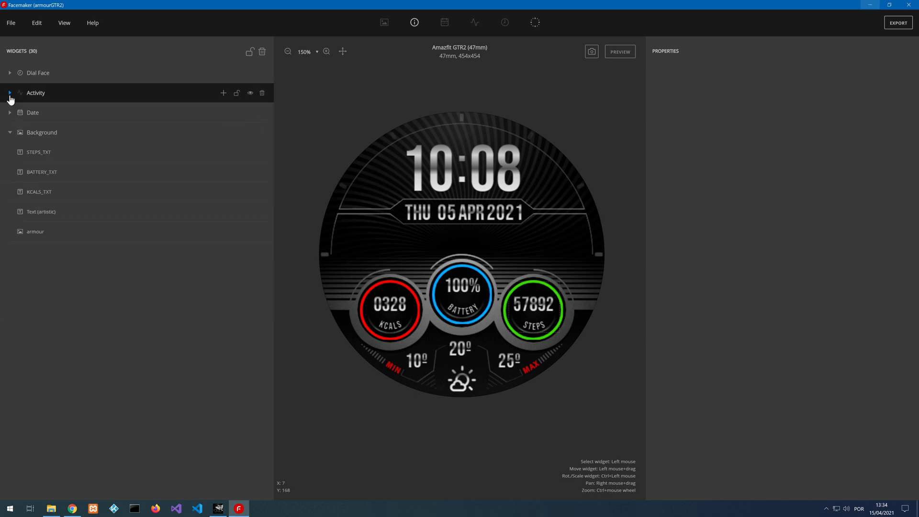
{"action": "left_click", "coordinate": [9, 134]}
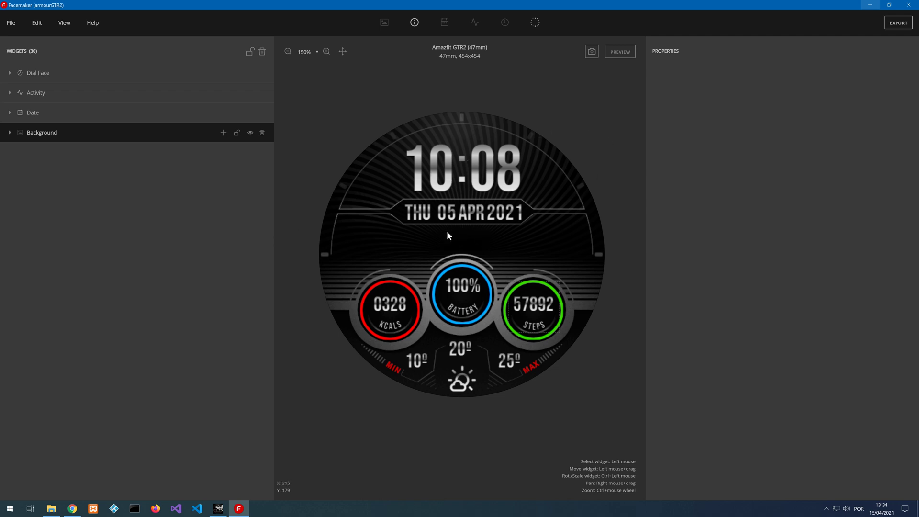
{"action": "left_click", "coordinate": [10, 75]}
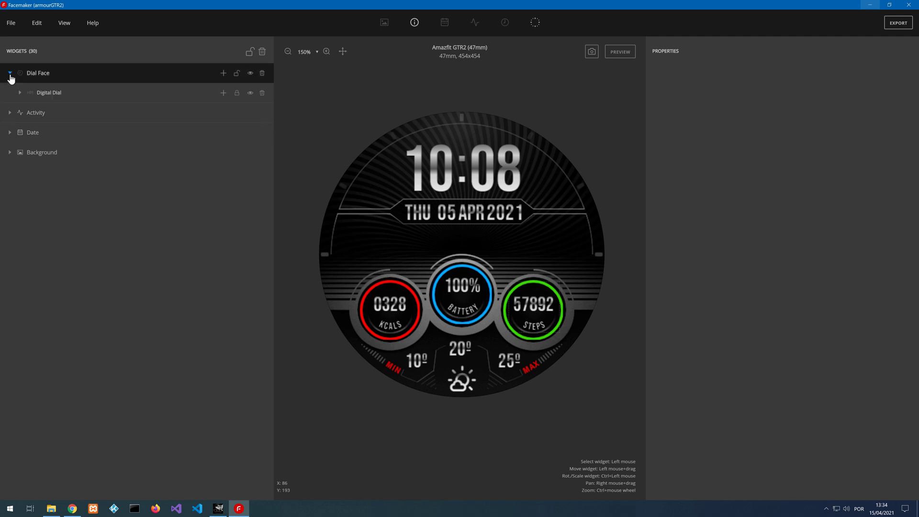
{"action": "left_click", "coordinate": [224, 75]}
{"action": "left_click", "coordinate": [226, 94]}
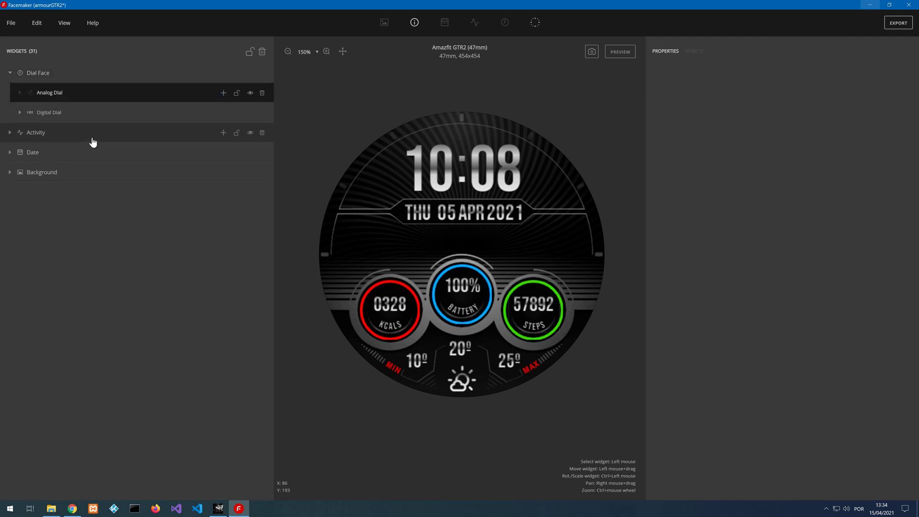
{"action": "left_click", "coordinate": [226, 96]}
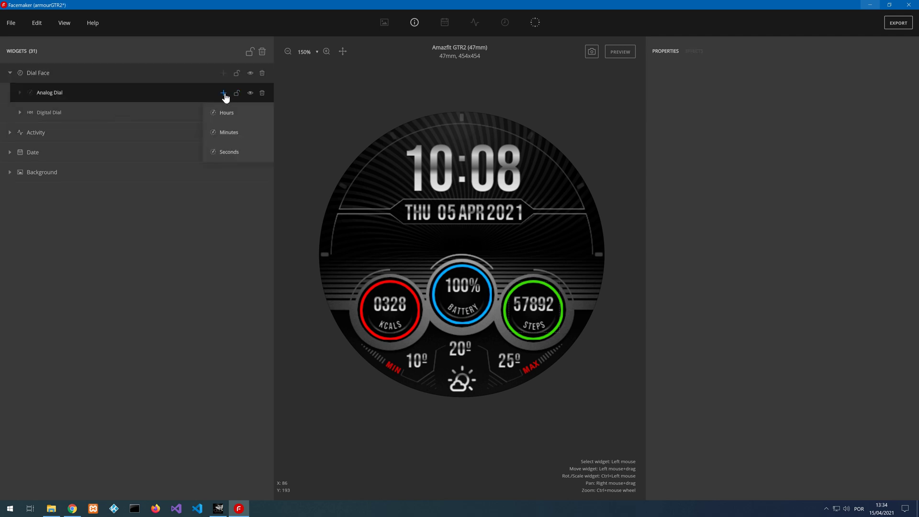
{"action": "left_click", "coordinate": [225, 116]}
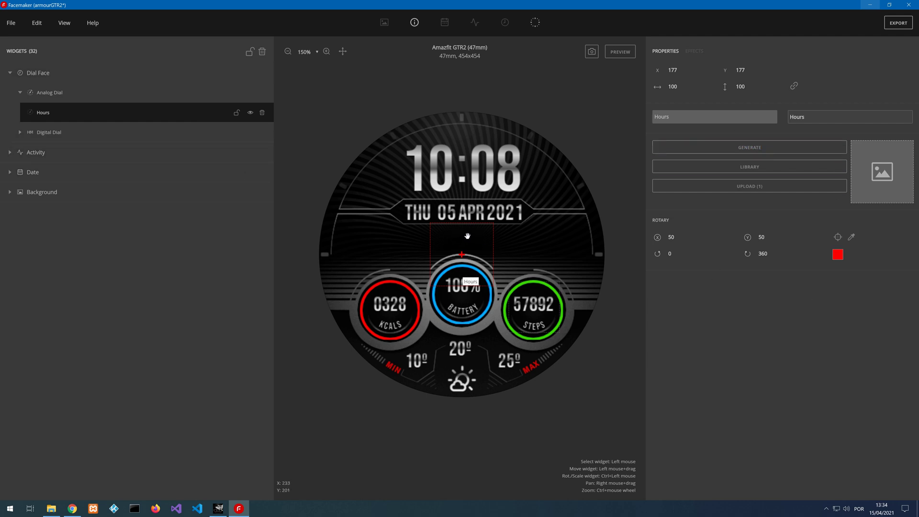
- Browse the Hands category of the image library for the Hours widget and leave without choosing an image
{"action": "left_click", "coordinate": [743, 173]}
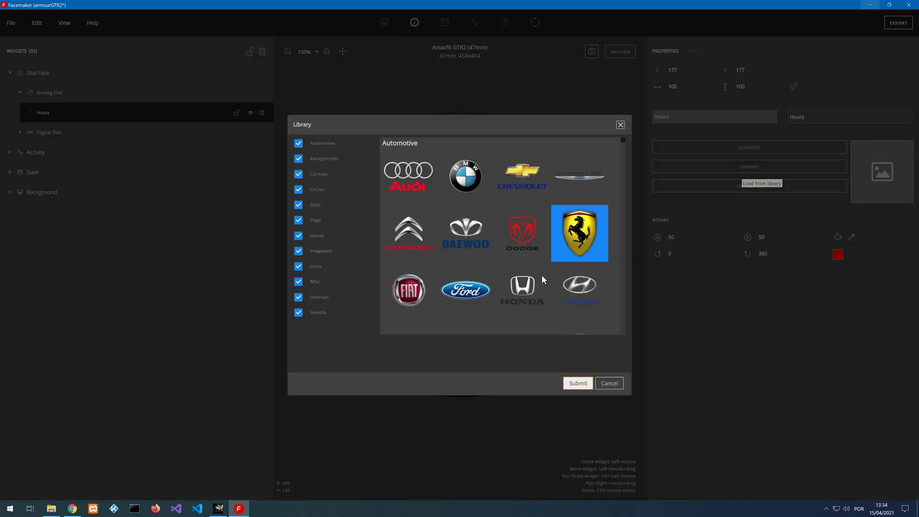
{"action": "left_click", "coordinate": [318, 235]}
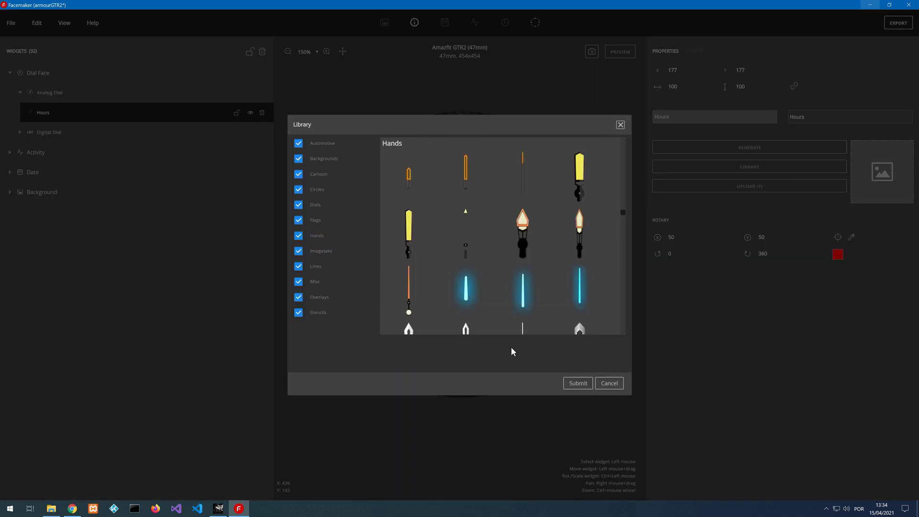
{"action": "scroll", "coordinate": [521, 261], "scroll_direction": "down", "scroll_amount": 10}
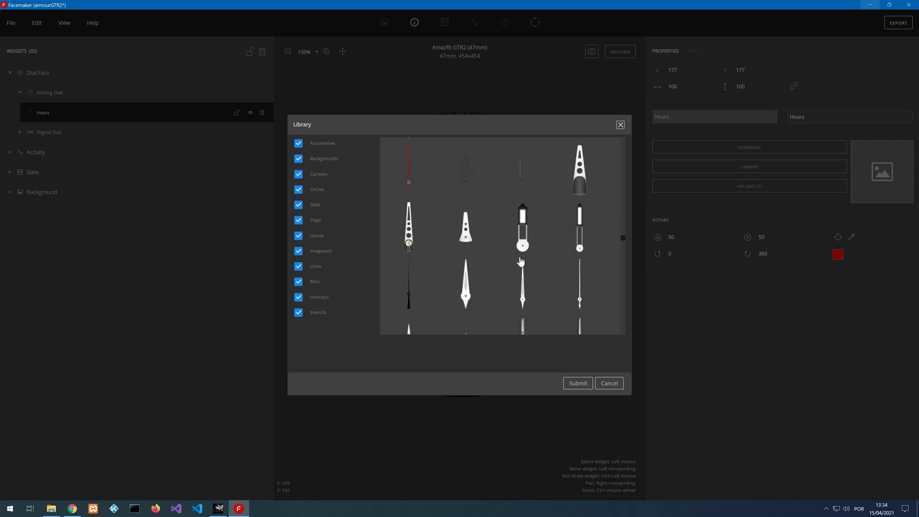
{"action": "scroll", "coordinate": [521, 261], "scroll_direction": "down", "scroll_amount": 10}
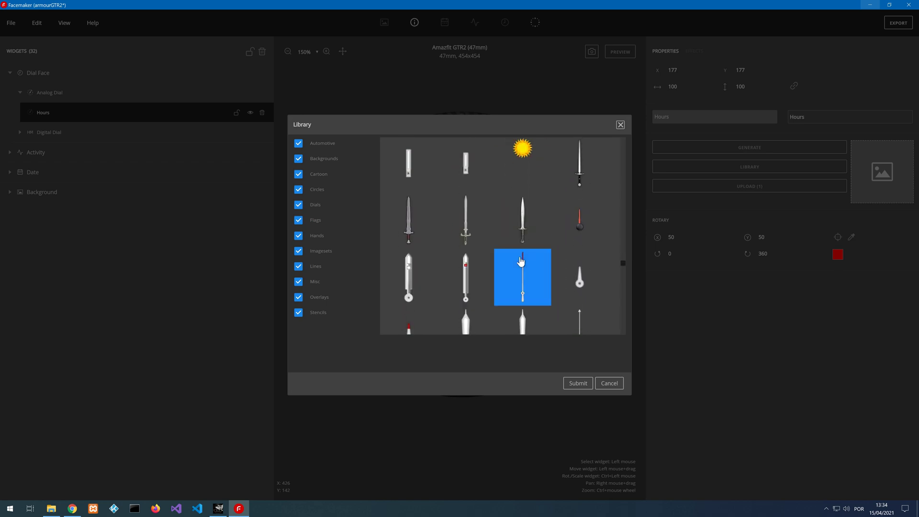
{"action": "scroll", "coordinate": [521, 261], "scroll_direction": "down", "scroll_amount": 5}
{"action": "scroll", "coordinate": [520, 261], "scroll_direction": "up", "scroll_amount": 8}
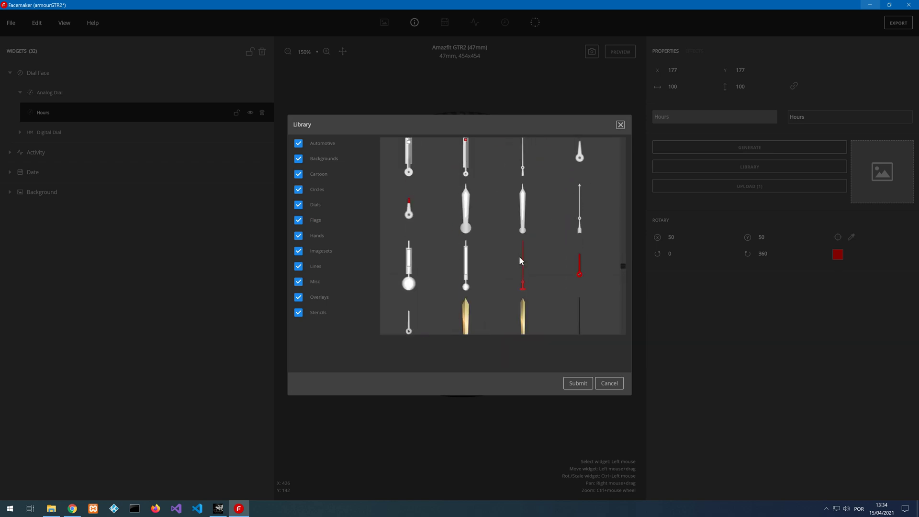
{"action": "left_click", "coordinate": [610, 383]}
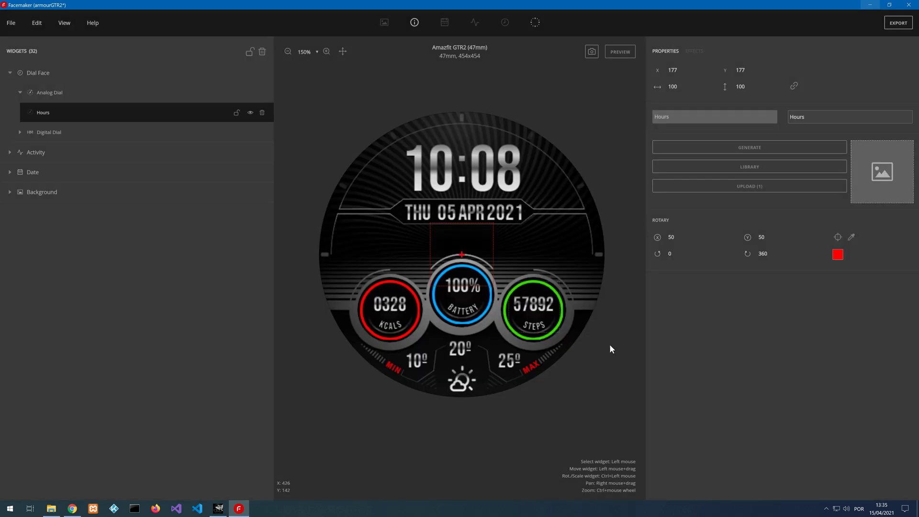
- Generate an image for the Hours hand and enable the circle at its pivot
{"action": "left_click", "coordinate": [754, 148]}
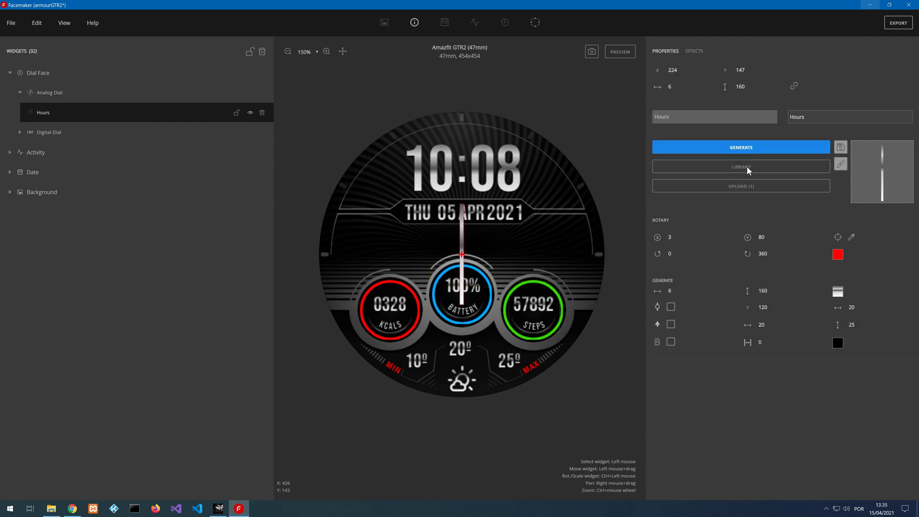
{"action": "scroll", "coordinate": [456, 273], "scroll_direction": "up", "scroll_amount": 4}
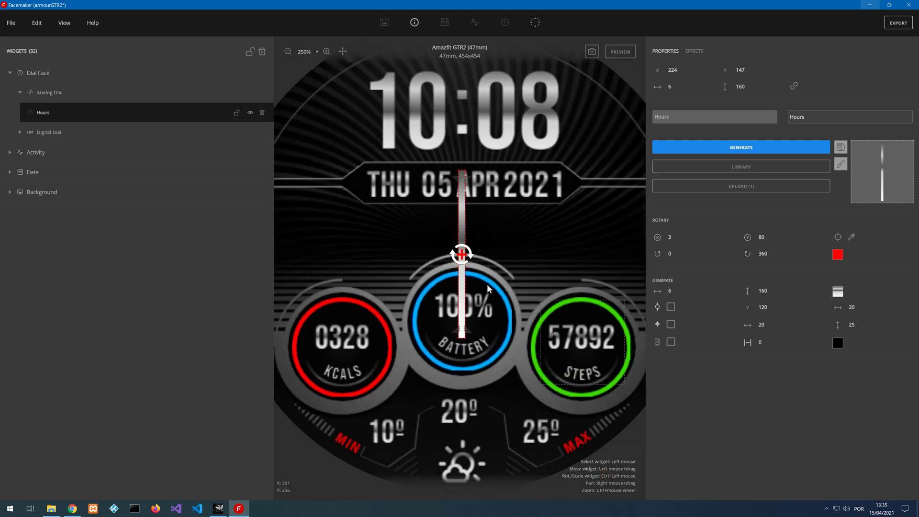
{"action": "scroll", "coordinate": [462, 255], "scroll_direction": "down", "scroll_amount": 1}
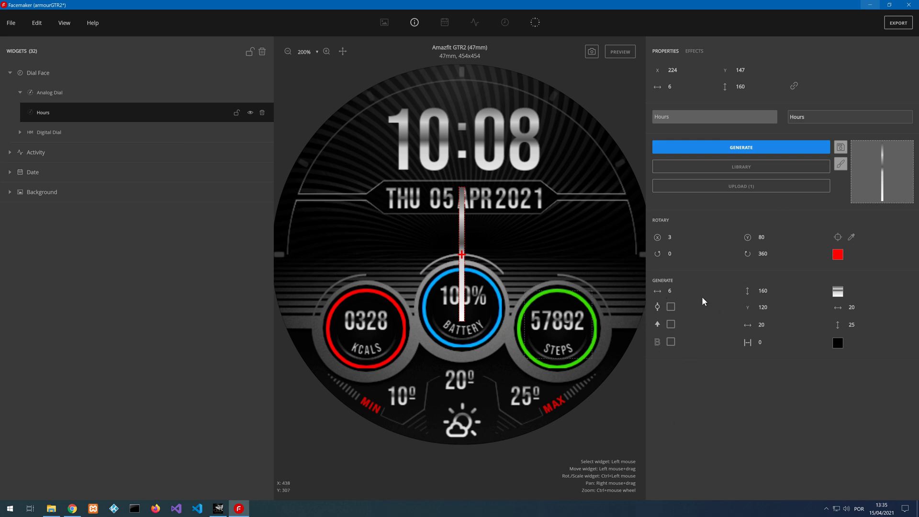
{"action": "left_click", "coordinate": [670, 306]}
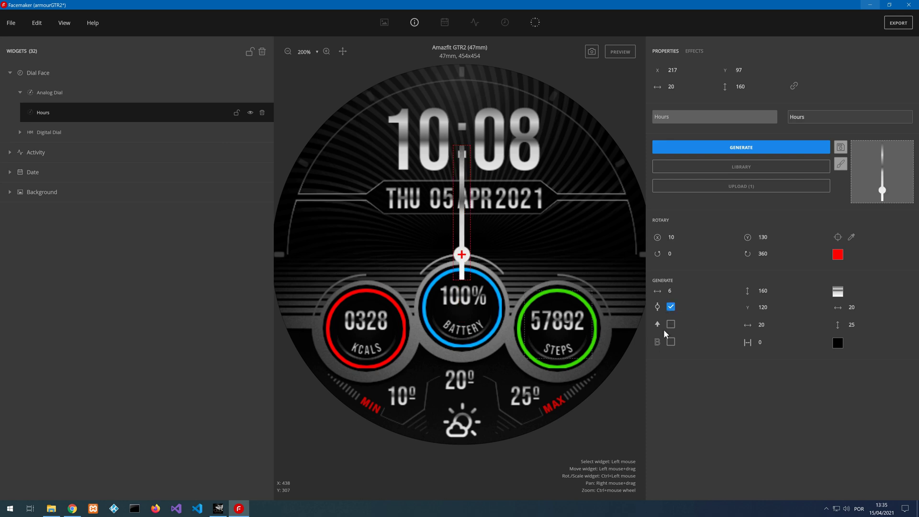
- Set the width of the generated Hours hand's bar to 16
{"action": "left_click", "coordinate": [681, 290]}
{"action": "left_click", "coordinate": [681, 289]}
{"action": "left_click", "coordinate": [681, 290]}
{"action": "left_click", "coordinate": [681, 290]}
{"action": "left_click", "coordinate": [681, 290]}
{"action": "left_click", "coordinate": [681, 290]}
{"action": "left_click", "coordinate": [681, 290]}
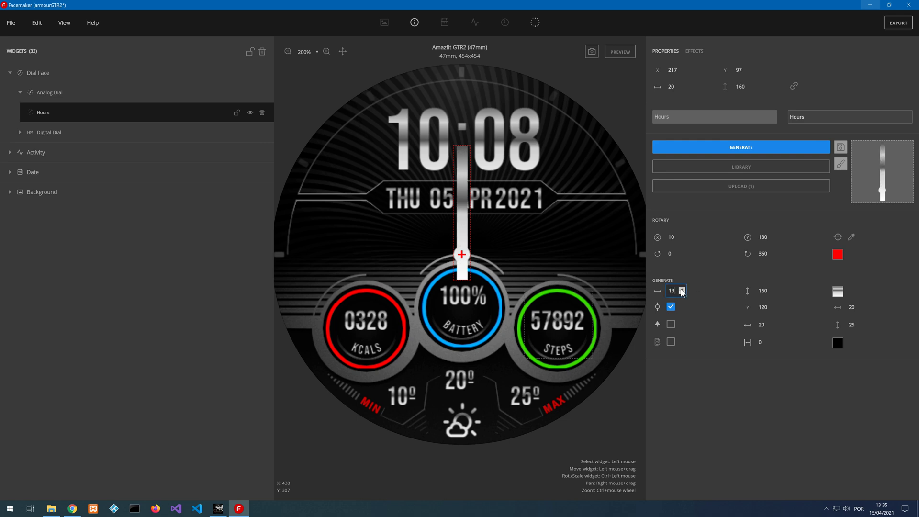
{"action": "left_click", "coordinate": [681, 289]}
{"action": "left_click", "coordinate": [681, 290]}
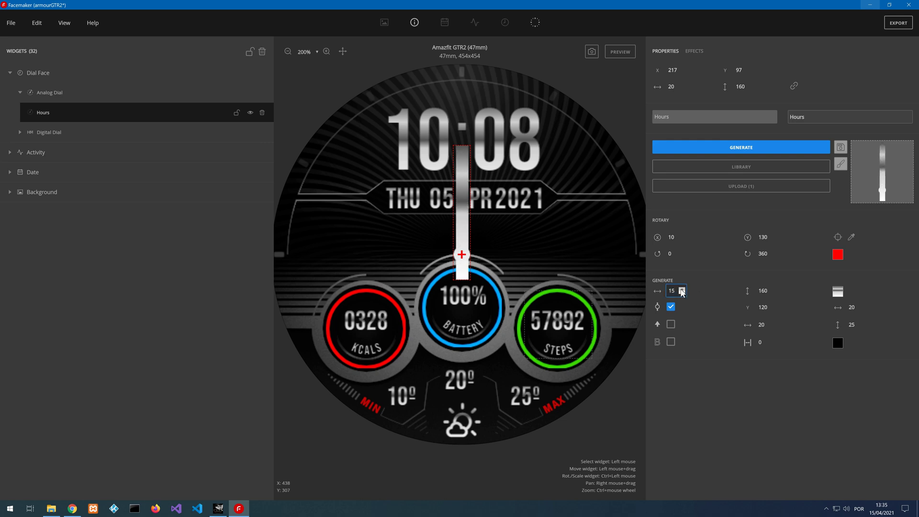
{"action": "left_click", "coordinate": [681, 290]}
- Set the width of the Hours hand's pivot circle to 34
{"action": "left_click", "coordinate": [861, 304]}
{"action": "scroll", "coordinate": [861, 305], "scroll_direction": "up", "scroll_amount": 6}
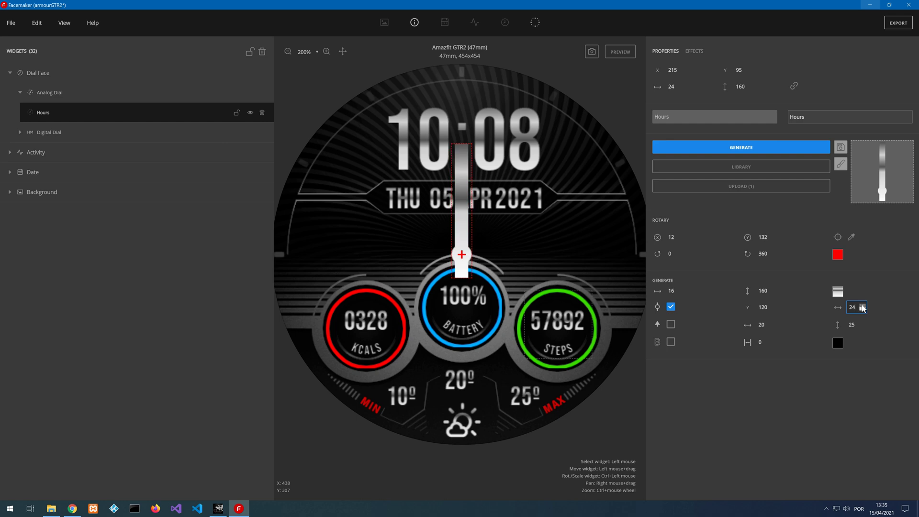
{"action": "scroll", "coordinate": [862, 307], "scroll_direction": "up", "scroll_amount": 5}
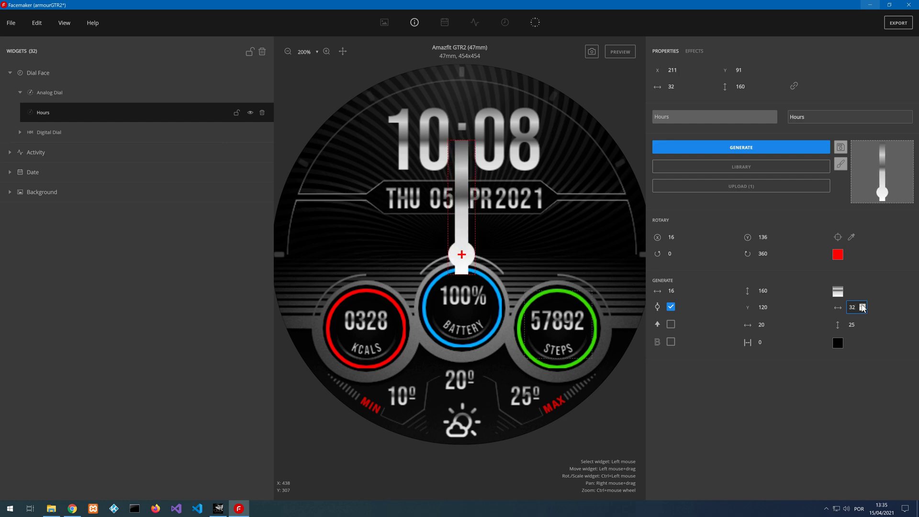
{"action": "scroll", "coordinate": [862, 308], "scroll_direction": "up", "scroll_amount": 2}
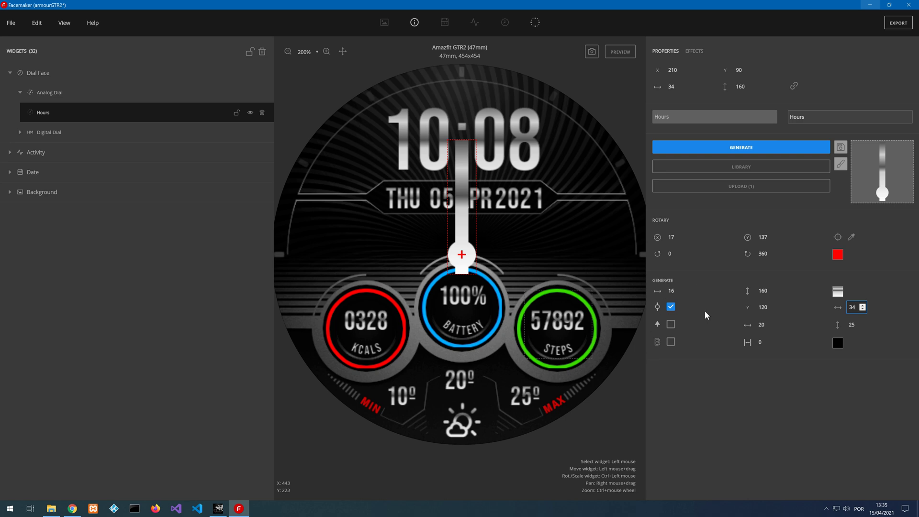
- Enable the arrow tip on the Hours hand and set the tip's width to 16
{"action": "left_click", "coordinate": [671, 324]}
{"action": "left_click", "coordinate": [772, 327]}
{"action": "left_click", "coordinate": [772, 327]}
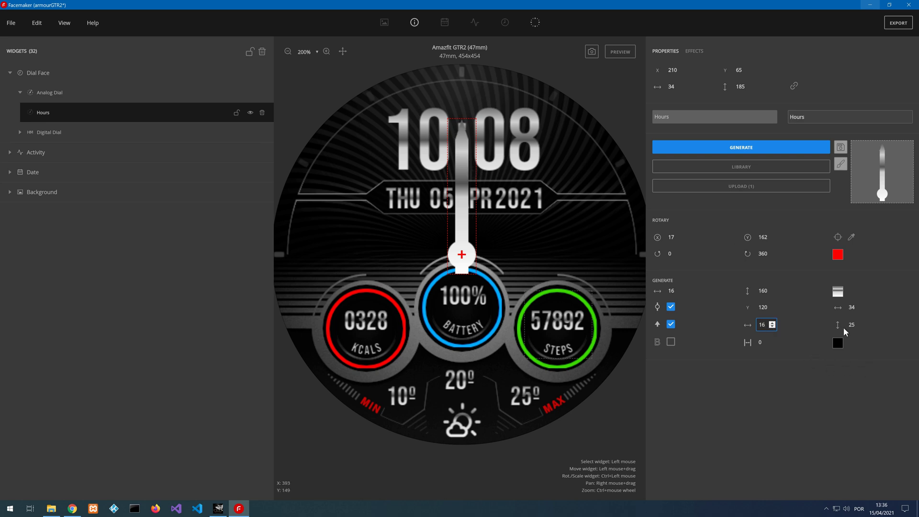
- Set the height of the Hours hand's arrow tip to 30
{"action": "left_click", "coordinate": [862, 323]}
{"action": "left_click", "coordinate": [862, 322]}
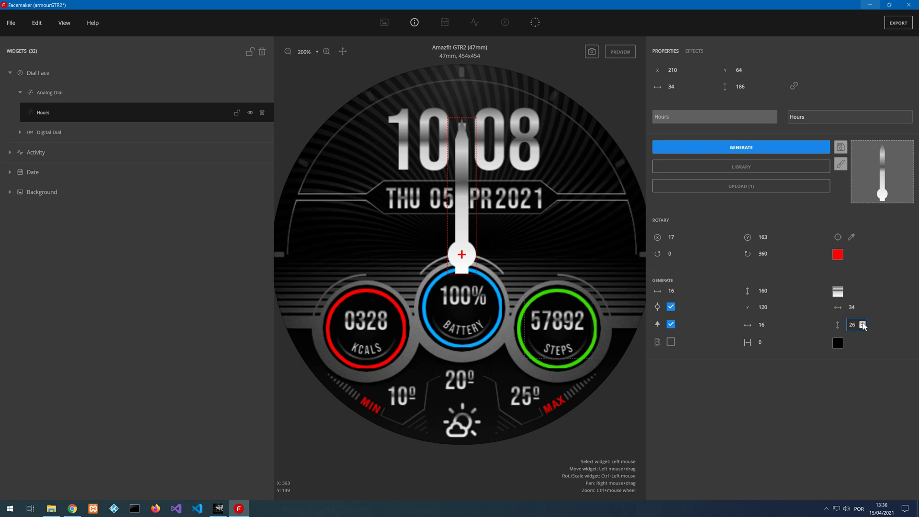
{"action": "left_click", "coordinate": [862, 323]}
{"action": "left_click", "coordinate": [862, 323]}
{"action": "left_click", "coordinate": [862, 323]}
{"action": "left_click", "coordinate": [862, 323]}
{"action": "left_click", "coordinate": [862, 324]}
{"action": "left_click", "coordinate": [863, 324]}
{"action": "left_click", "coordinate": [863, 323]}
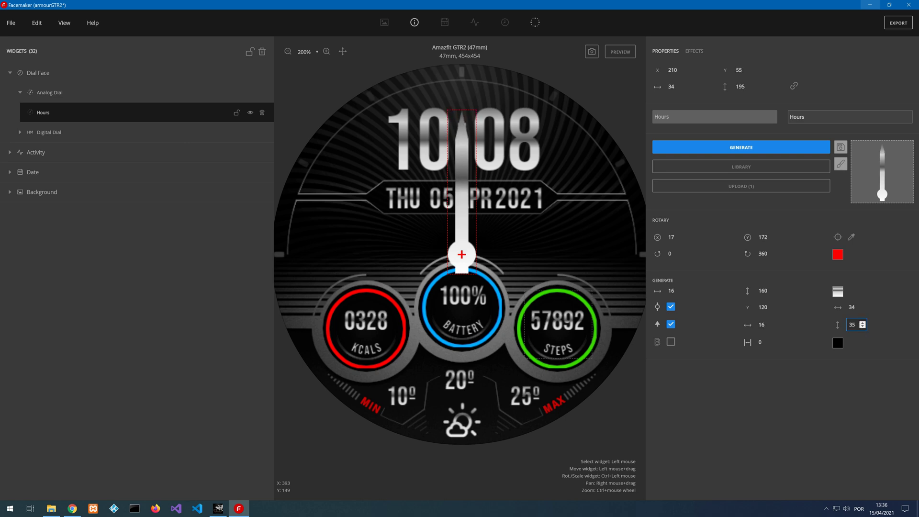
{"action": "left_click", "coordinate": [863, 323]}
{"action": "left_click", "coordinate": [862, 327]}
{"action": "left_click", "coordinate": [862, 327]}
{"action": "left_click", "coordinate": [862, 327]}
{"action": "left_click", "coordinate": [862, 327]}
{"action": "left_click", "coordinate": [863, 326]}
{"action": "left_click", "coordinate": [862, 327]}
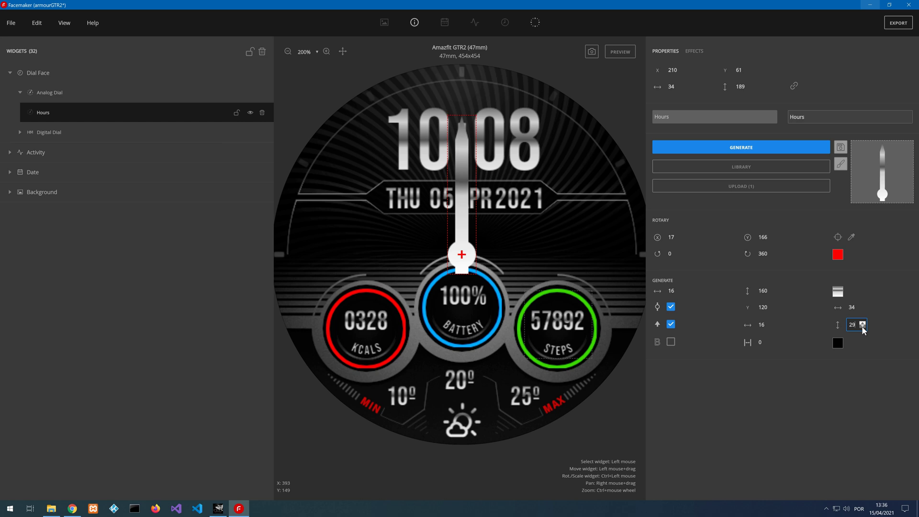
{"action": "left_click", "coordinate": [863, 326]}
{"action": "left_click", "coordinate": [863, 327]}
{"action": "left_click", "coordinate": [862, 323]}
{"action": "left_click", "coordinate": [862, 323]}
- Set the height of the Hours hand's bar to 172
{"action": "left_click", "coordinate": [772, 289]}
{"action": "left_click", "coordinate": [772, 289]}
{"action": "left_click", "coordinate": [772, 289]}
{"action": "left_click", "coordinate": [772, 288]}
{"action": "left_click", "coordinate": [772, 288]}
{"action": "left_click", "coordinate": [772, 289]}
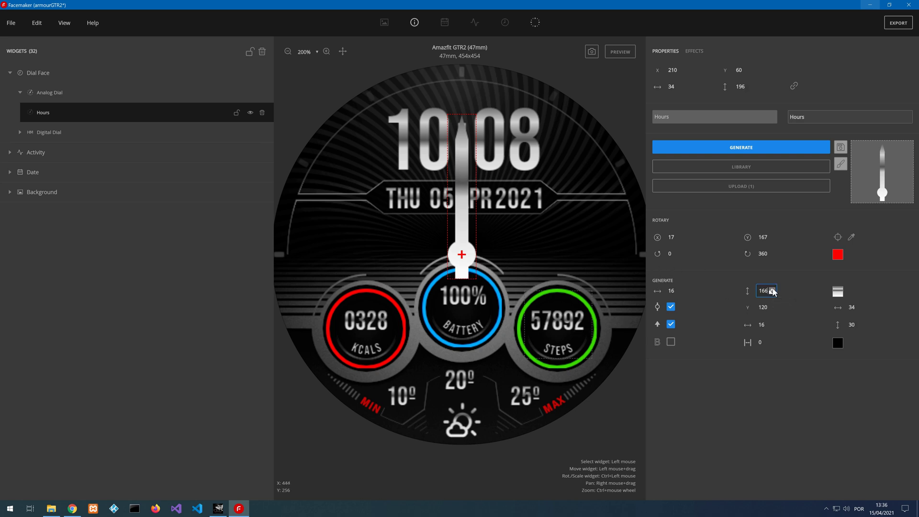
{"action": "left_click", "coordinate": [772, 288]}
{"action": "left_click", "coordinate": [772, 288]}
{"action": "left_click", "coordinate": [772, 289]}
{"action": "left_click", "coordinate": [772, 289]}
{"action": "left_click", "coordinate": [772, 289]}
{"action": "left_click", "coordinate": [772, 289]}
- Enable the border on the Hours hand with a width of 1
{"action": "left_click", "coordinate": [676, 339]}
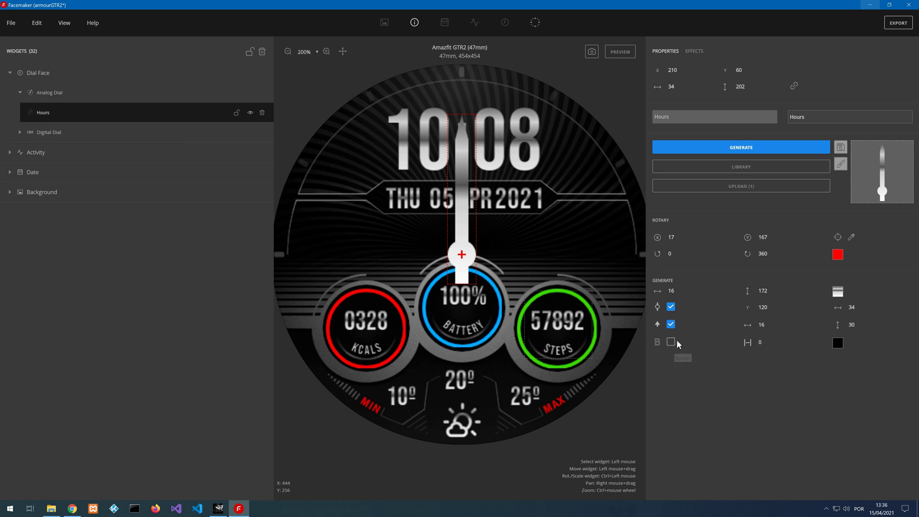
{"action": "left_click", "coordinate": [673, 342]}
{"action": "left_click", "coordinate": [772, 341]}
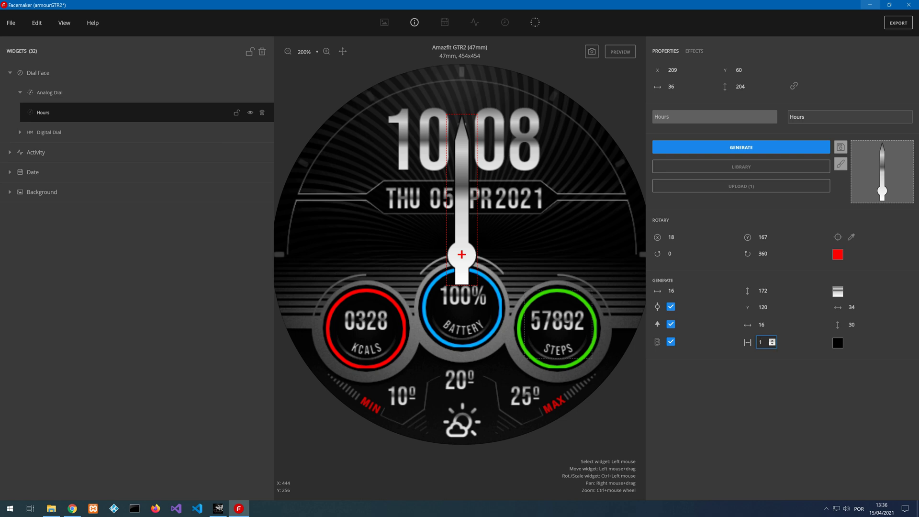
- Set the Hours hand's border colour to semi-transparent black, #00000045
{"action": "scroll", "coordinate": [452, 263], "scroll_direction": "up", "scroll_amount": 3}
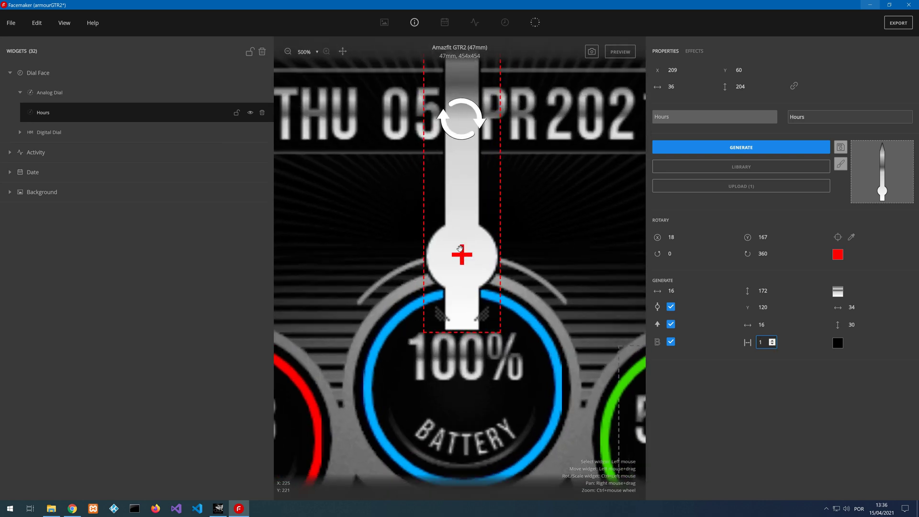
{"action": "left_click", "coordinate": [837, 343]}
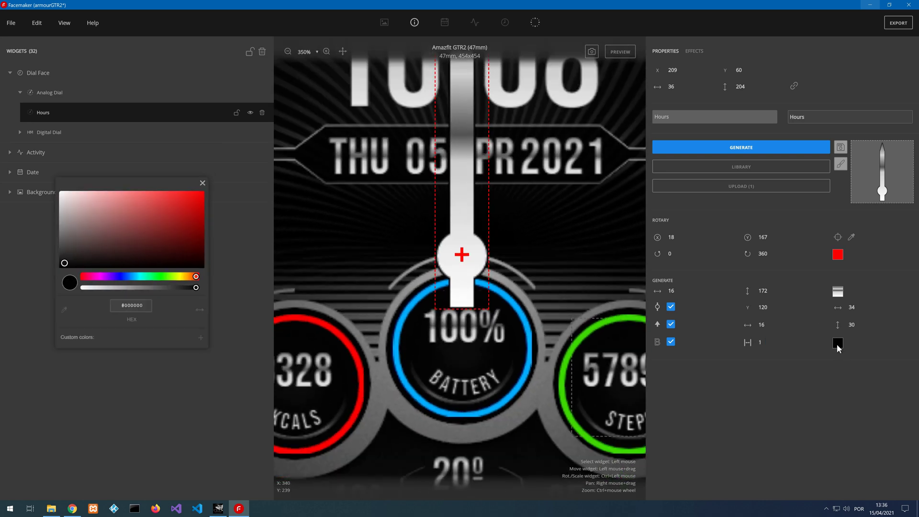
{"action": "left_click", "coordinate": [127, 288]}
{"action": "mouse_move", "coordinate": [127, 288]}
{"action": "left_mouse_down"}
{"action": "mouse_move", "coordinate": [102, 289]}
{"action": "mouse_move", "coordinate": [117, 293]}
{"action": "left_mouse_up"}
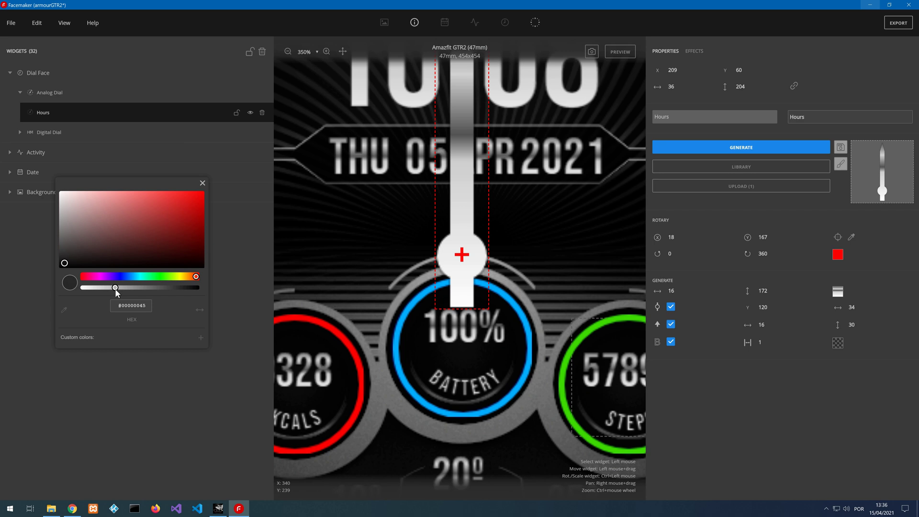
{"action": "left_click", "coordinate": [203, 183]}
- Add a Minutes hand to the Analog Dial and generate an image for it
{"action": "scroll", "coordinate": [471, 198], "scroll_direction": "down", "scroll_amount": 2}
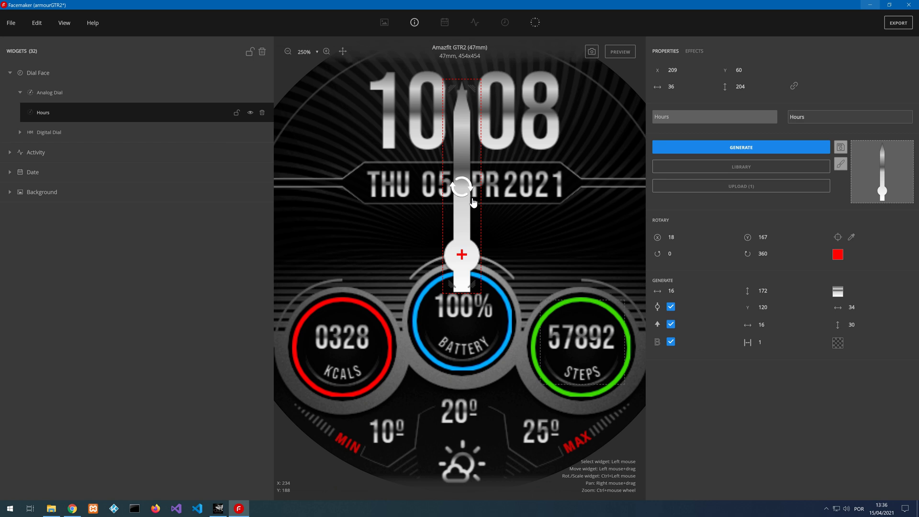
{"action": "left_click_drag", "start_coordinate": [486, 233], "coordinate": [489, 281]}
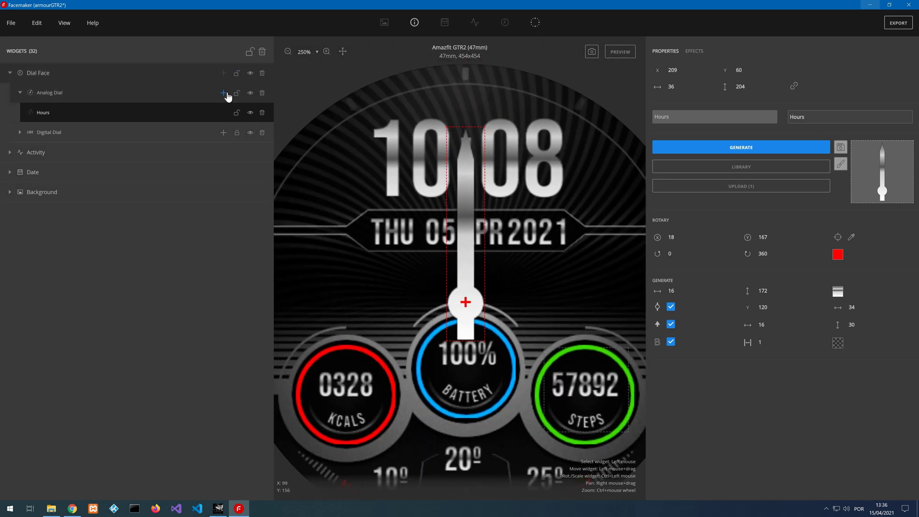
{"action": "left_click", "coordinate": [223, 92]}
{"action": "left_click", "coordinate": [226, 115]}
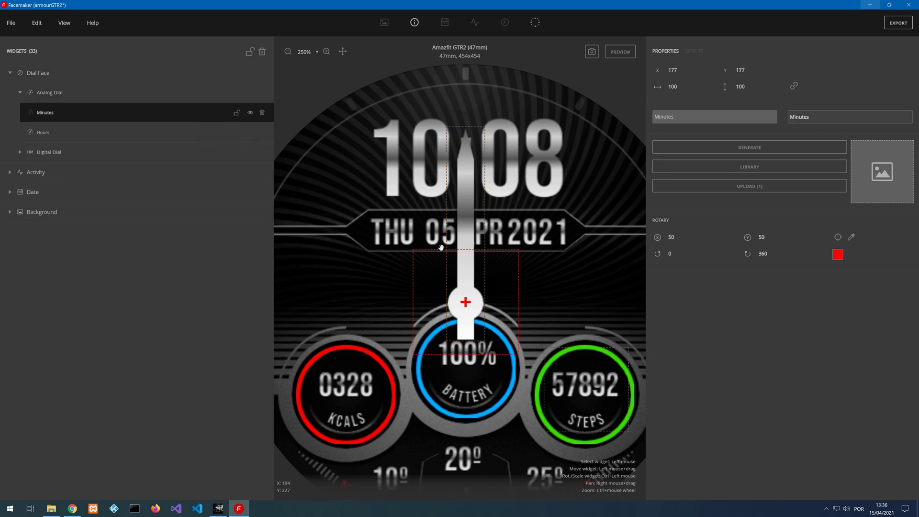
{"action": "left_click", "coordinate": [733, 152]}
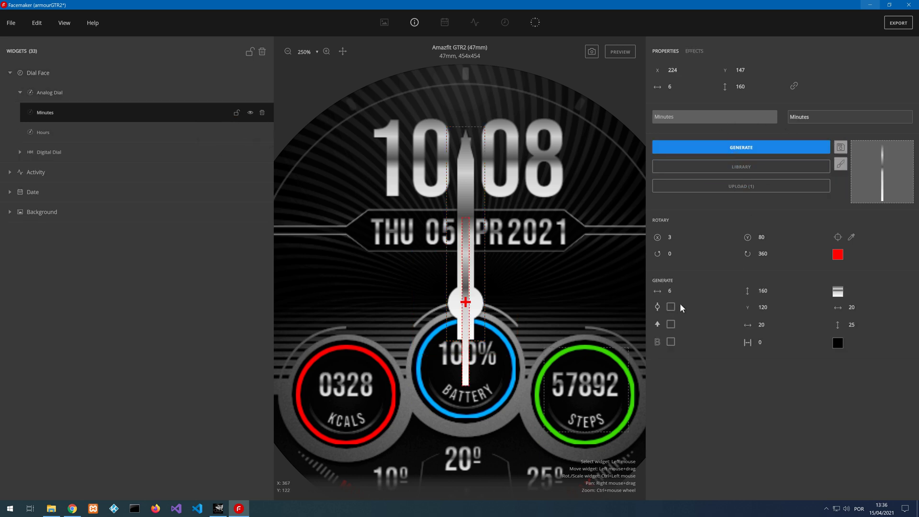
- Set the width of the Minutes hand's bar to 10 and enable the circle at its pivot
{"action": "left_click", "coordinate": [682, 289]}
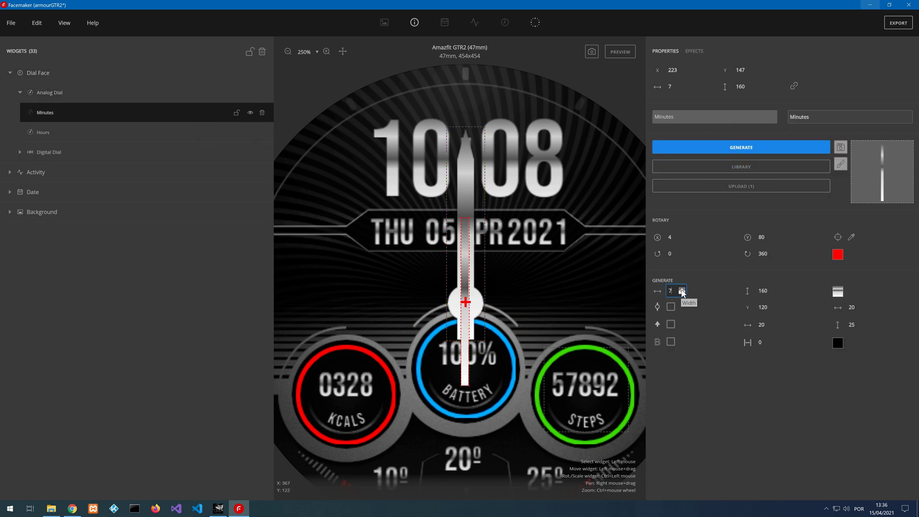
{"action": "left_click", "coordinate": [682, 289]}
{"action": "left_click", "coordinate": [682, 289]}
{"action": "left_click", "coordinate": [682, 289]}
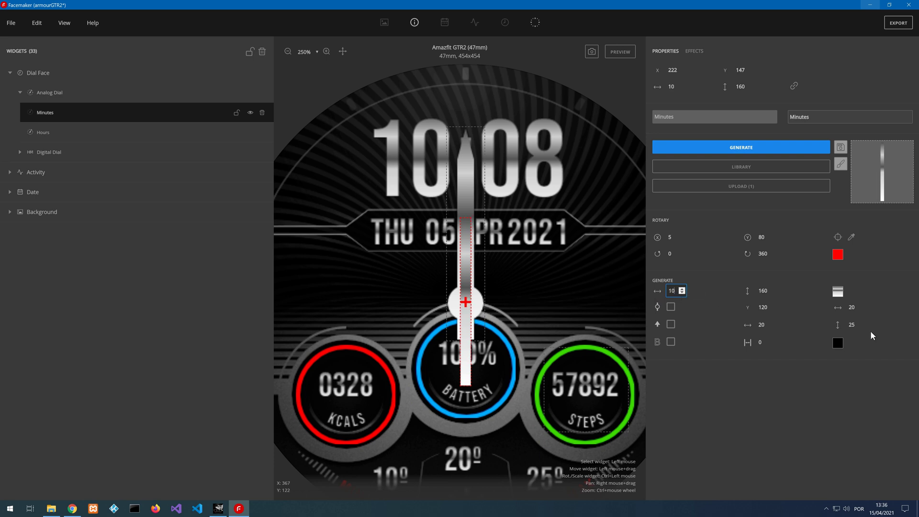
{"action": "left_click", "coordinate": [671, 307]}
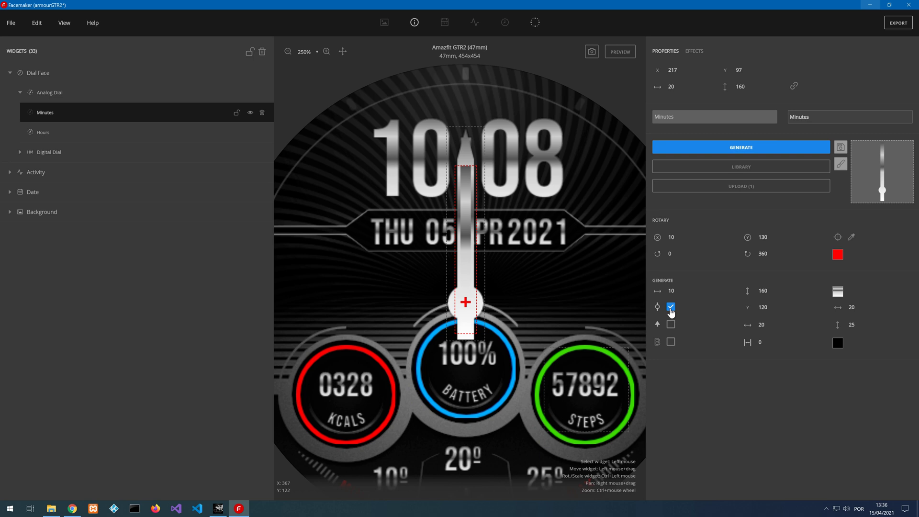
- Enable a border of width 1 on the Minutes hand and make its colour semi-transparent black
{"action": "left_click", "coordinate": [671, 342]}
{"action": "left_click", "coordinate": [772, 341]}
{"action": "left_click", "coordinate": [837, 345]}
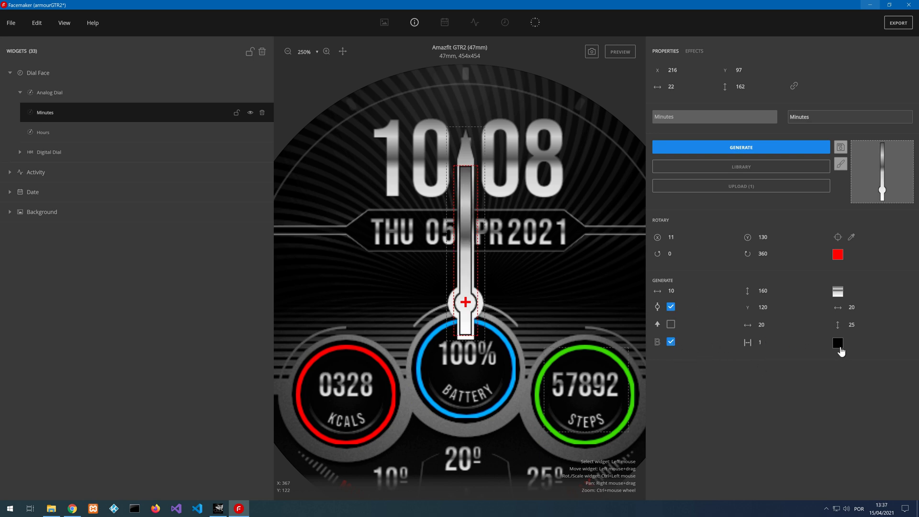
{"action": "left_click", "coordinate": [110, 287]}
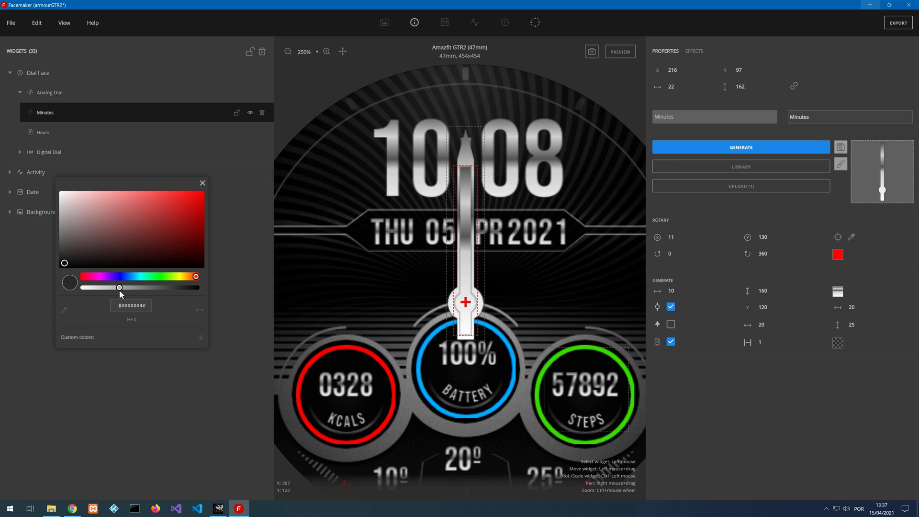
{"action": "left_click_drag", "start_coordinate": [119, 290], "coordinate": [130, 289]}
{"action": "left_click", "coordinate": [203, 183]}
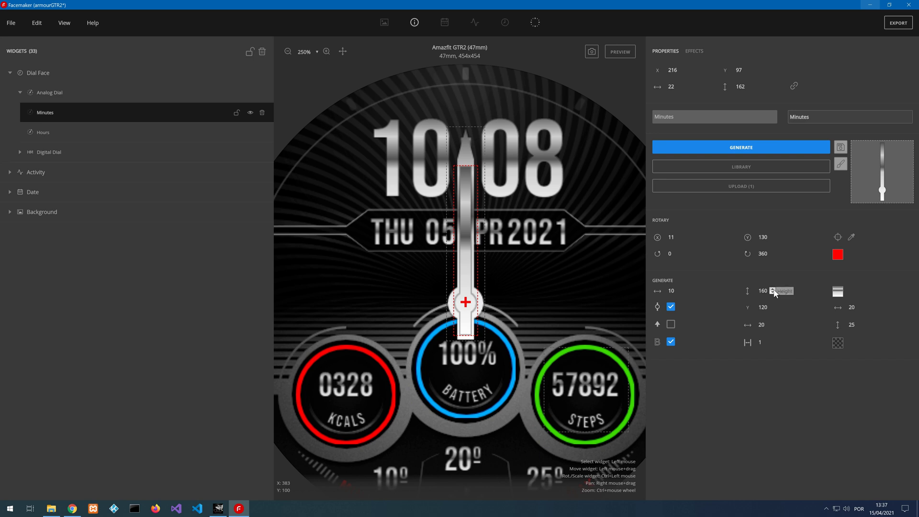
- Set the height of the Minutes hand's bar to 215 and its pivot circle's Y position to 170
{"action": "scroll", "coordinate": [774, 290], "scroll_direction": "up", "scroll_amount": 10}
{"action": "scroll", "coordinate": [773, 290], "scroll_direction": "up", "scroll_amount": 20}
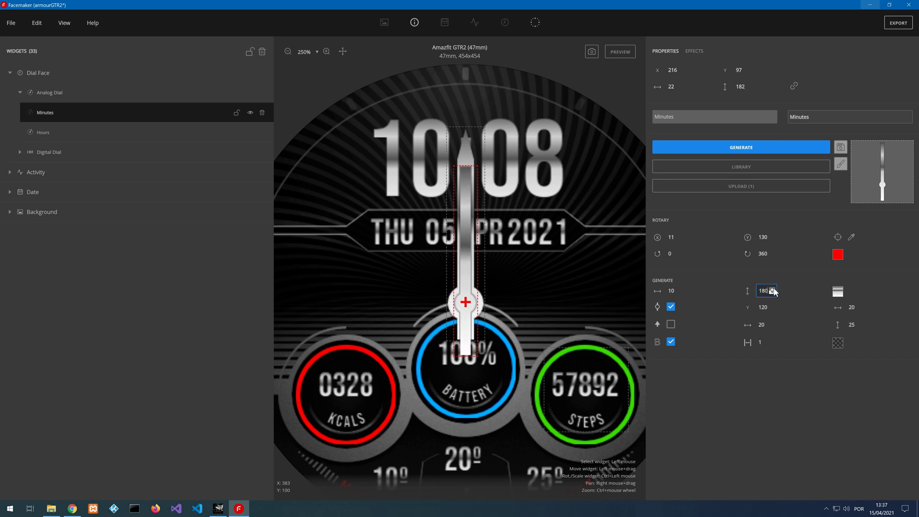
{"action": "scroll", "coordinate": [773, 291], "scroll_direction": "up", "scroll_amount": 5}
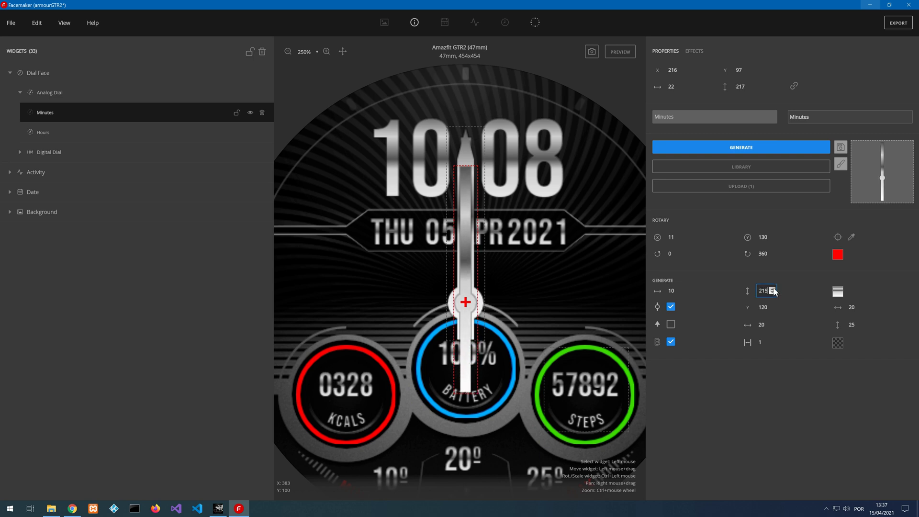
{"action": "scroll", "coordinate": [772, 308], "scroll_direction": "up", "scroll_amount": 2}
{"action": "scroll", "coordinate": [772, 307], "scroll_direction": "up", "scroll_amount": 20}
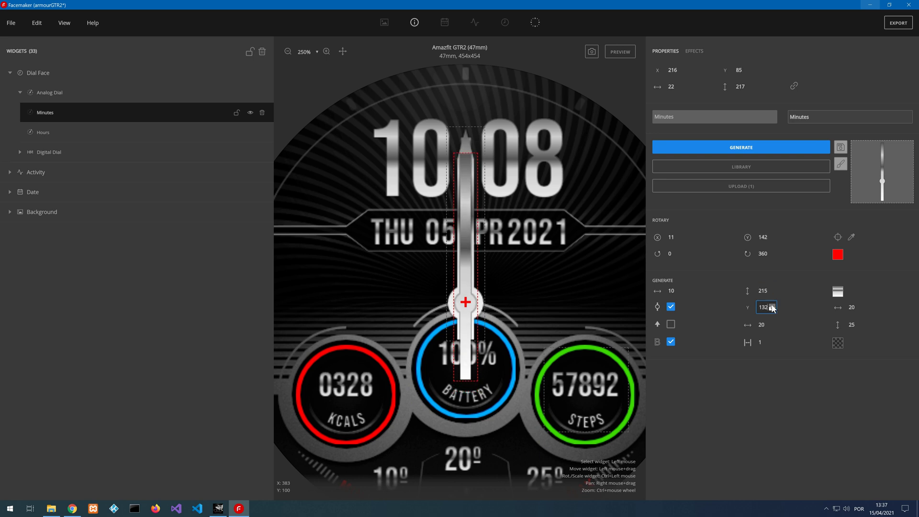
{"action": "scroll", "coordinate": [772, 308], "scroll_direction": "up", "scroll_amount": 8}
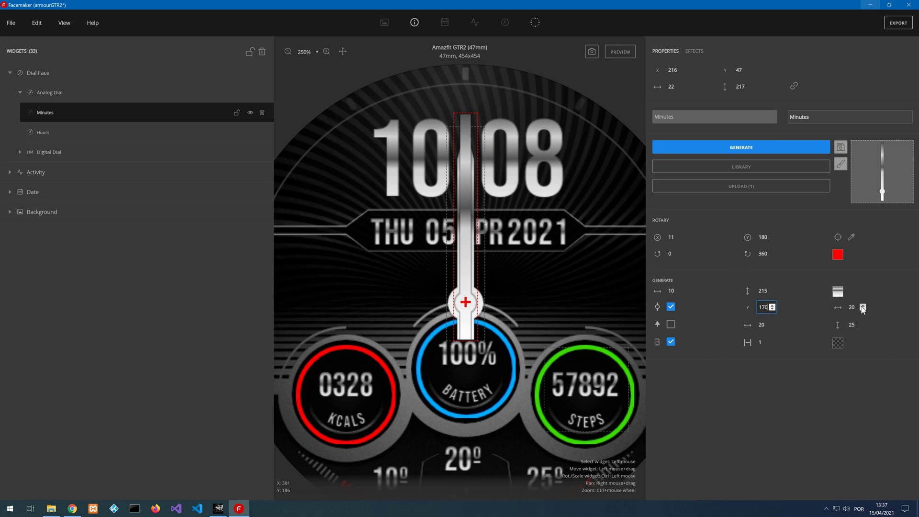
- Set the width of the Minutes hand's pivot circle to 26
{"action": "left_click", "coordinate": [863, 306]}
{"action": "left_click", "coordinate": [863, 305]}
{"action": "left_click", "coordinate": [863, 306]}
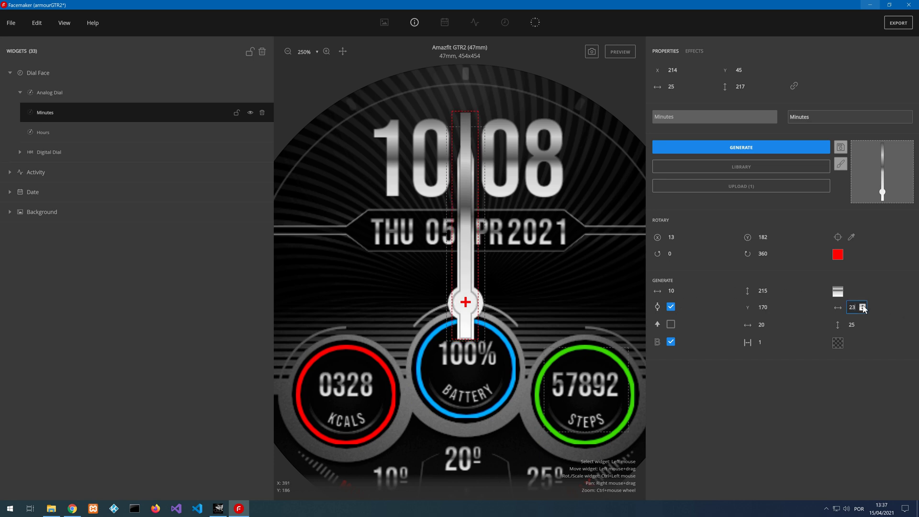
{"action": "left_click", "coordinate": [863, 306]}
{"action": "left_click", "coordinate": [863, 307]}
{"action": "left_click", "coordinate": [863, 307]}
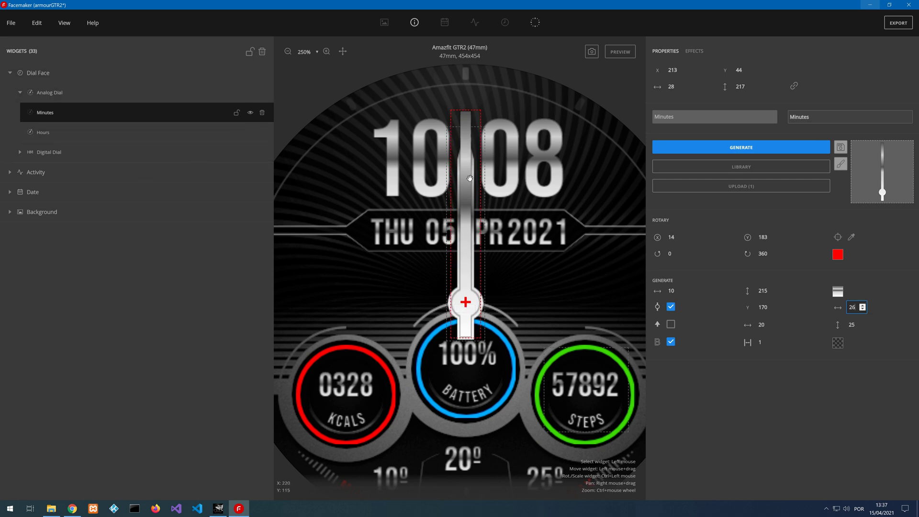
- Enable the Minutes hand's arrow tip, then fit the hand by setting its bar height to 209 and pivot circle Y to 161
{"action": "left_click", "coordinate": [670, 324]}
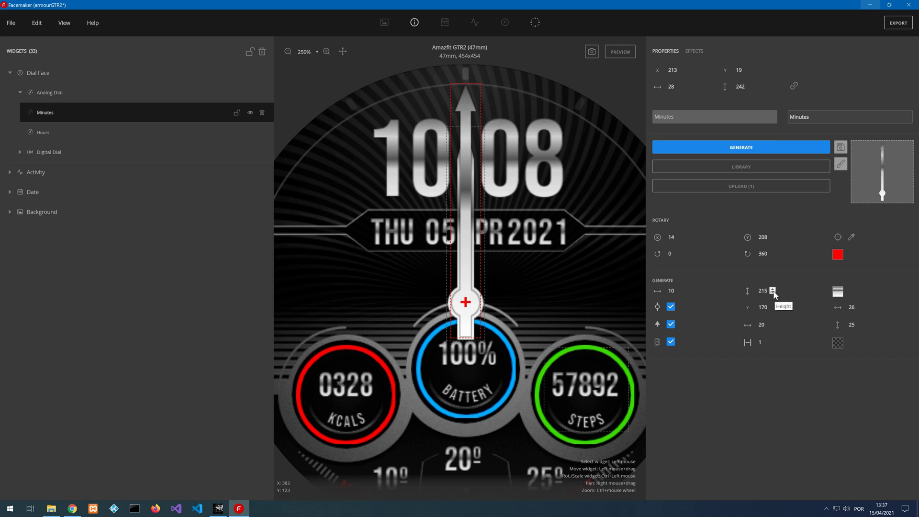
{"action": "scroll", "coordinate": [773, 293], "scroll_direction": "down", "scroll_amount": 4}
{"action": "scroll", "coordinate": [774, 296], "scroll_direction": "down", "scroll_amount": 2}
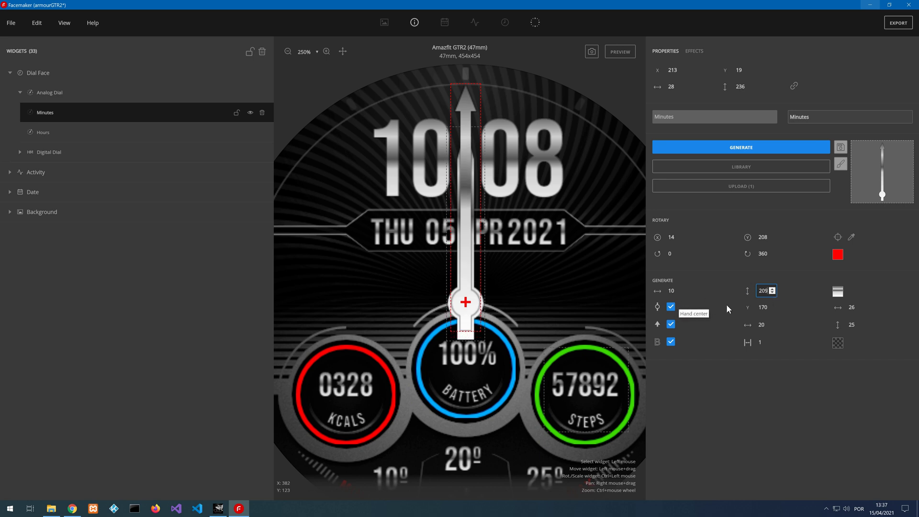
{"action": "scroll", "coordinate": [772, 308], "scroll_direction": "up", "scroll_amount": 1}
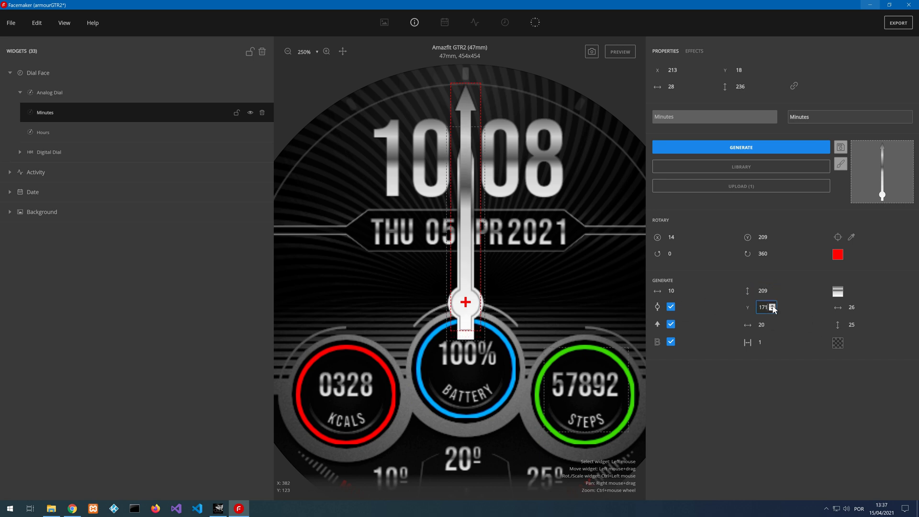
{"action": "scroll", "coordinate": [772, 308], "scroll_direction": "down", "scroll_amount": 7}
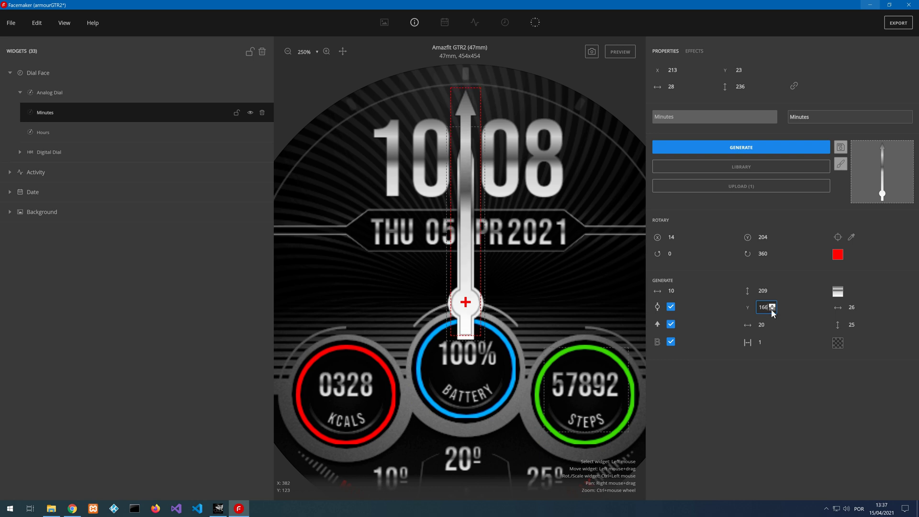
{"action": "scroll", "coordinate": [772, 312], "scroll_direction": "down", "scroll_amount": 3}
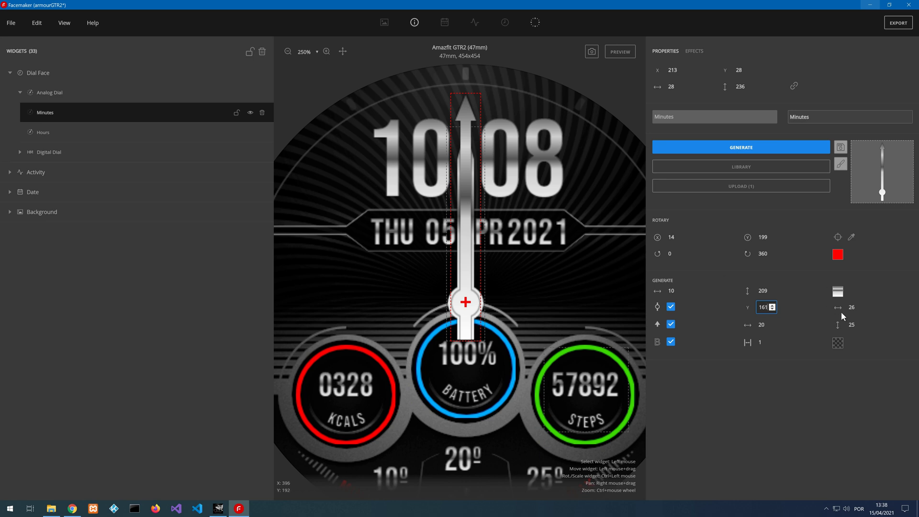
- Apply the grey preset gradient with a white highlight to the Minutes hand and add a light grey end stop, rgba(220, 220, 220, 1)
{"action": "left_click", "coordinate": [837, 292]}
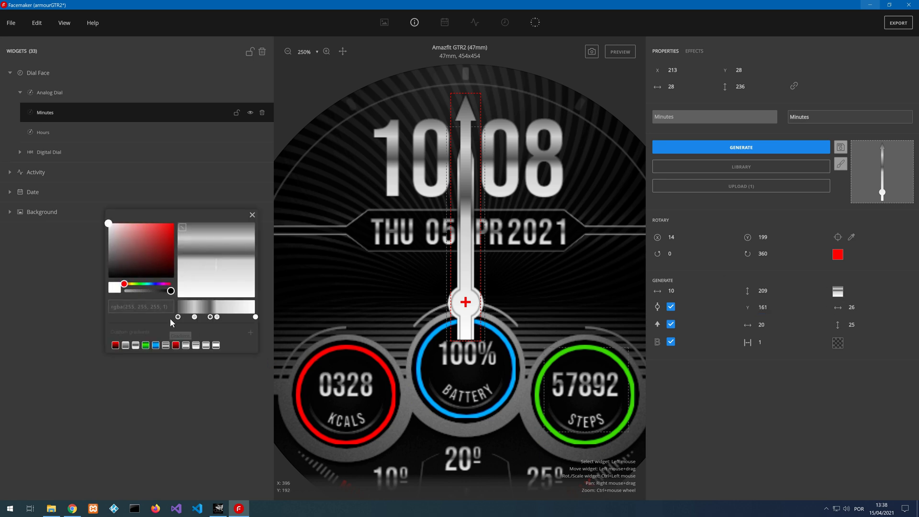
{"action": "left_click", "coordinate": [186, 345]}
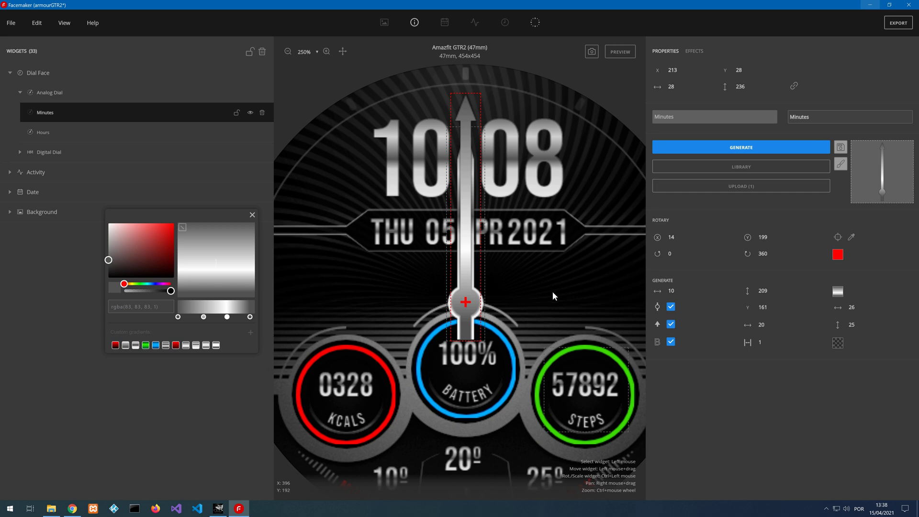
{"action": "left_click_drag", "start_coordinate": [250, 317], "coordinate": [241, 317]}
{"action": "left_click", "coordinate": [252, 316]}
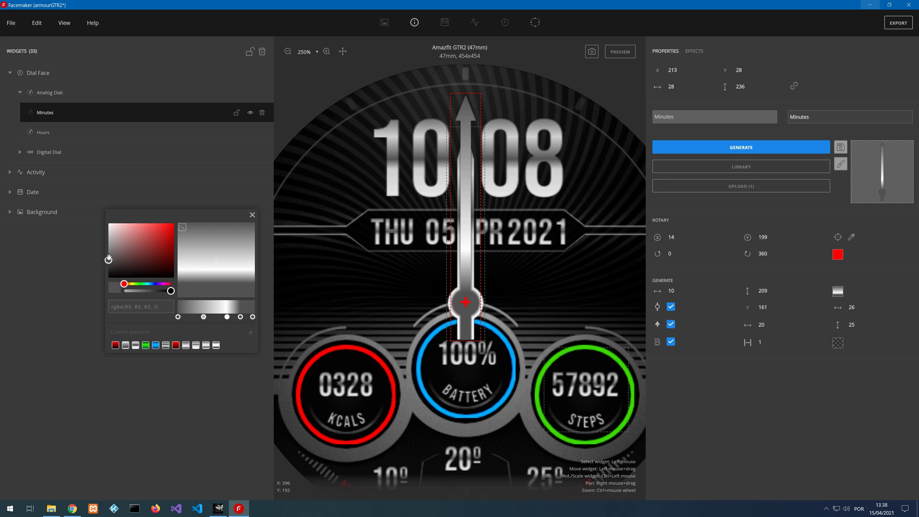
{"action": "left_click_drag", "start_coordinate": [109, 259], "coordinate": [102, 231]}
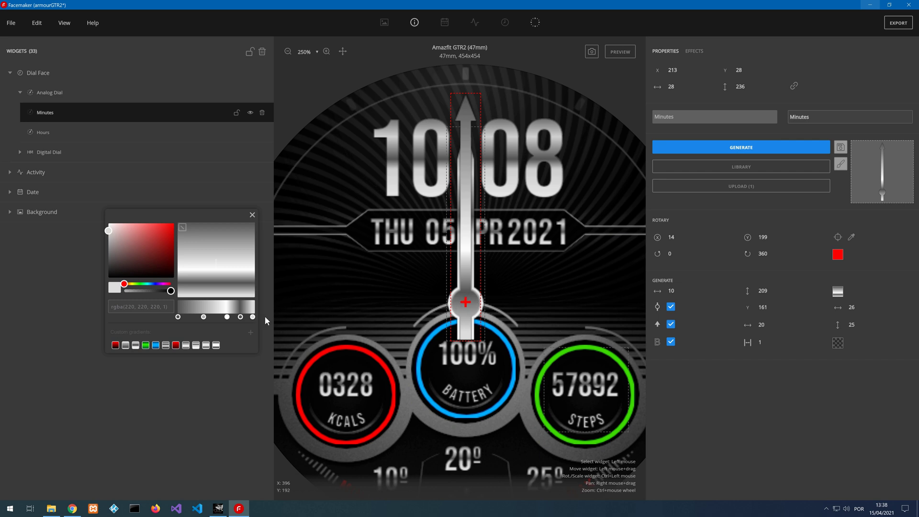
- Shift the dark stop nearer the end and the second stop nearer the start of the Minutes gradient, then save it as a custom gradient
{"action": "left_click_drag", "start_coordinate": [240, 316], "coordinate": [244, 319]}
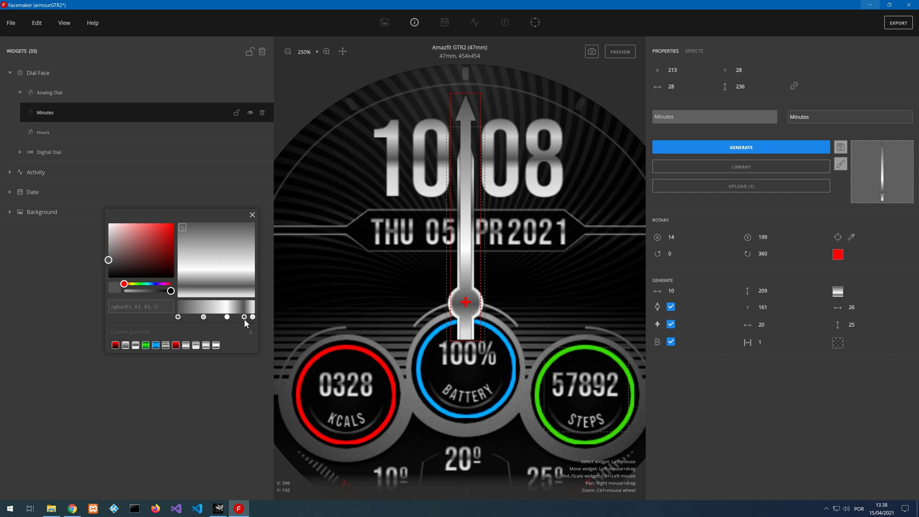
{"action": "left_click_drag", "start_coordinate": [202, 317], "coordinate": [188, 316]}
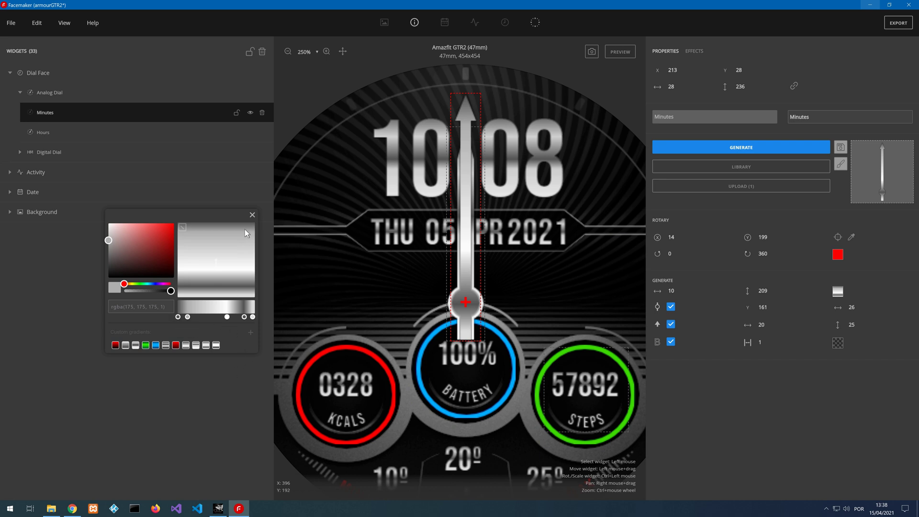
{"action": "left_click", "coordinate": [250, 333]}
{"action": "left_click", "coordinate": [252, 214]}
- Switch the Hours hand to a generated image and apply the newly saved custom gradient to it
{"action": "left_click", "coordinate": [44, 133]}
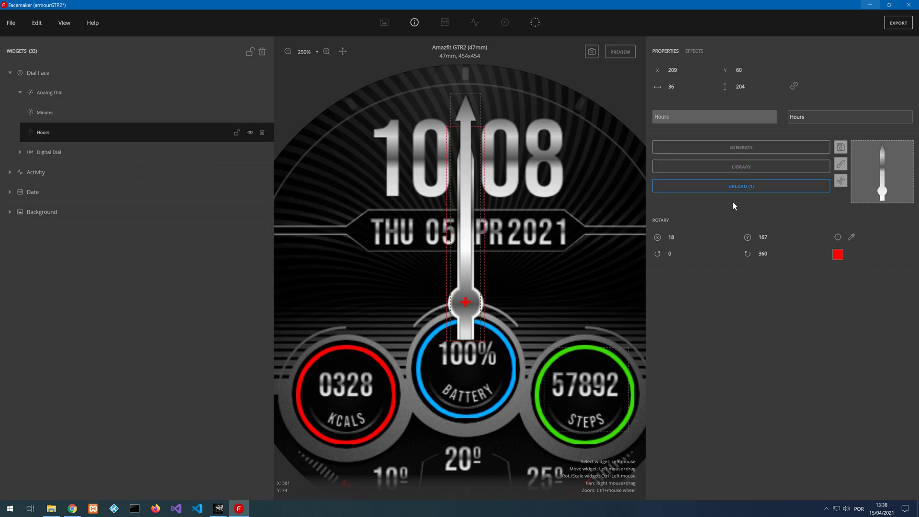
{"action": "left_click", "coordinate": [735, 152]}
{"action": "left_click", "coordinate": [838, 293]}
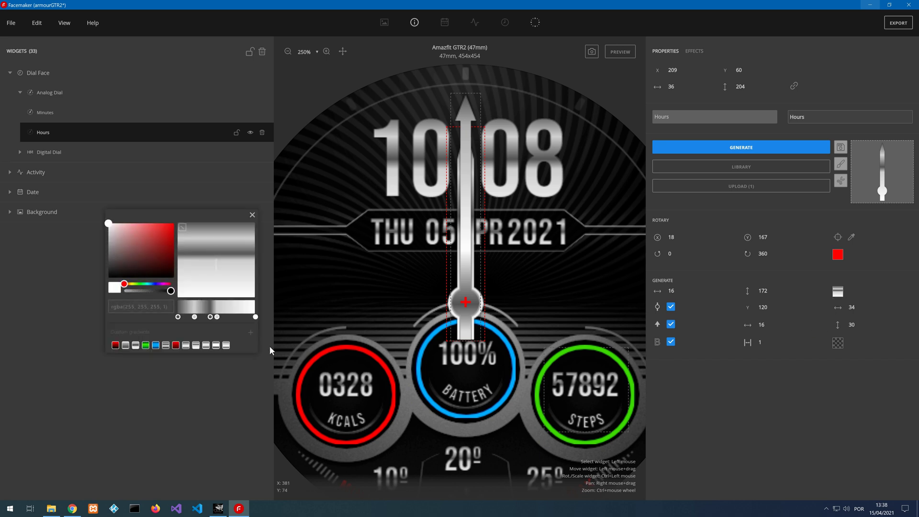
{"action": "left_click", "coordinate": [227, 346]}
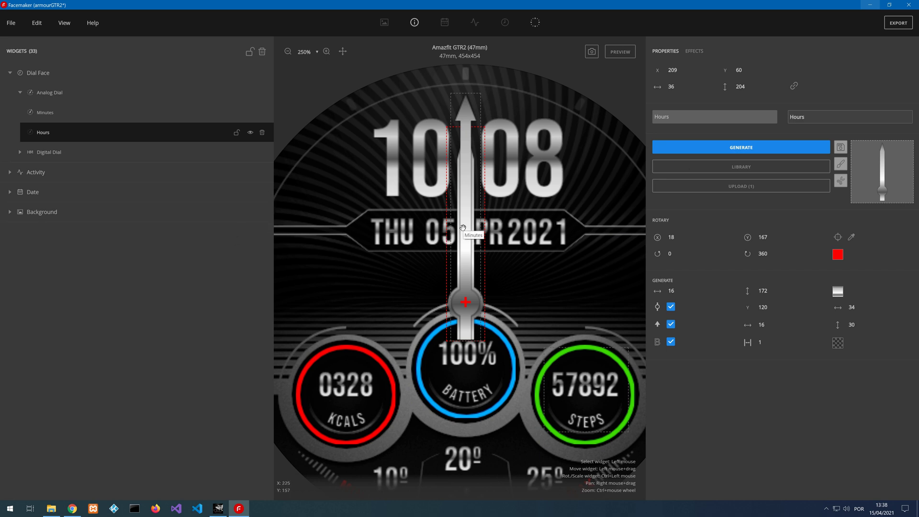
- Add a Seconds hand to the Analog Dial, generate its image and enable its pivot circle
{"action": "left_click", "coordinate": [224, 93]}
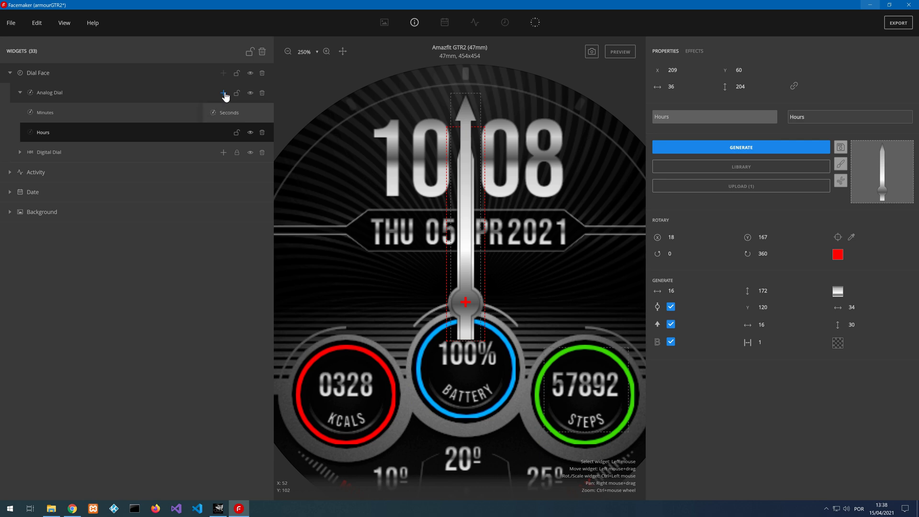
{"action": "left_click", "coordinate": [223, 116]}
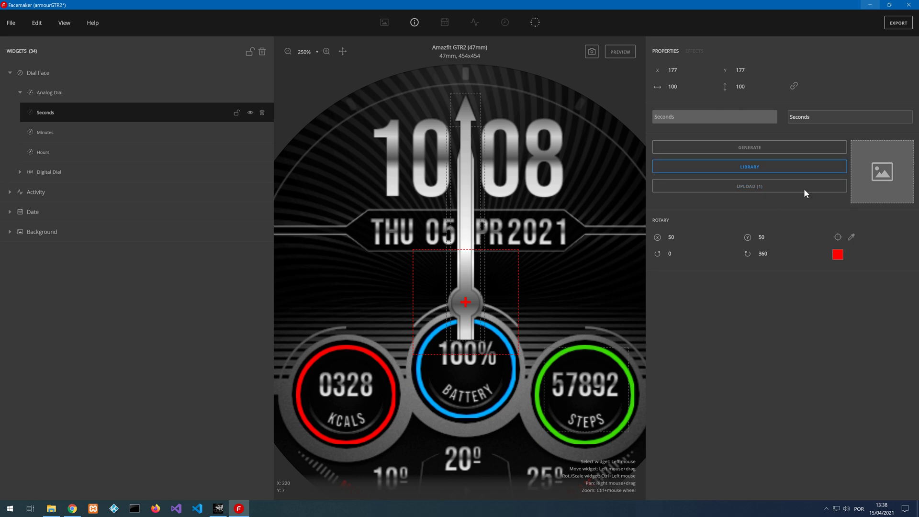
{"action": "left_click", "coordinate": [742, 148]}
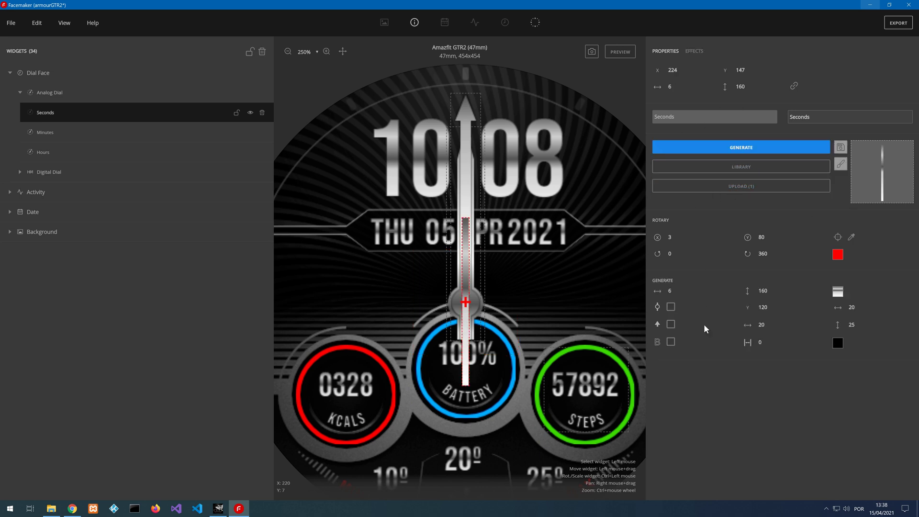
{"action": "left_click", "coordinate": [671, 307]}
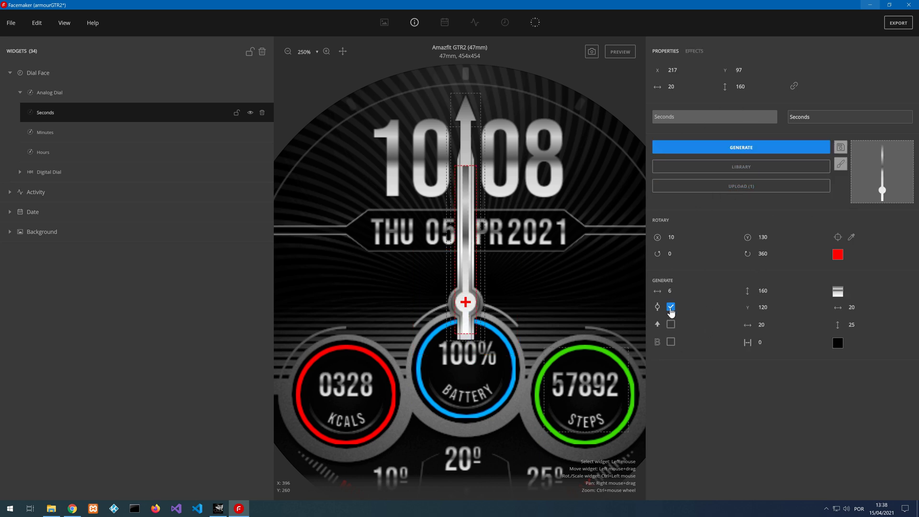
- Apply the custom gradient running from red to dark red, rgba(59, 0, 0, 1), to the Seconds hand
{"action": "left_click", "coordinate": [837, 293]}
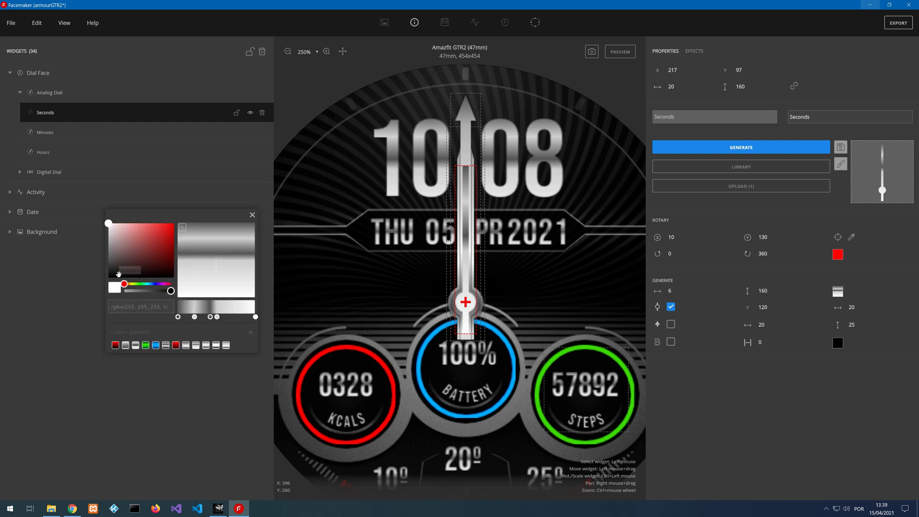
{"action": "left_click", "coordinate": [115, 345]}
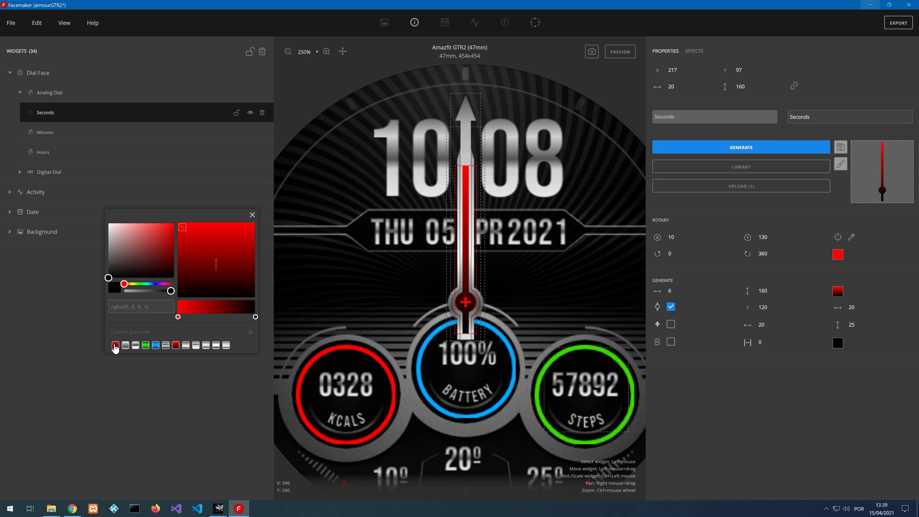
{"action": "left_click", "coordinate": [176, 346]}
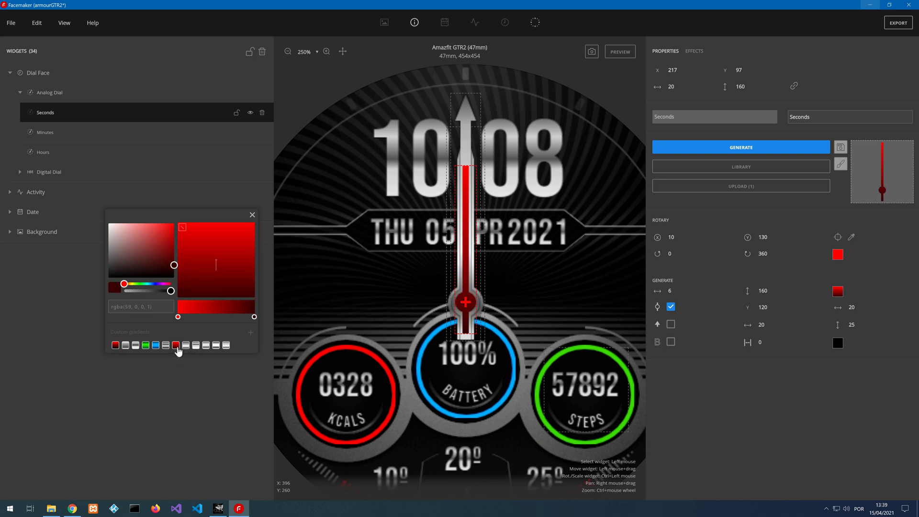
{"action": "left_click", "coordinate": [251, 214]}
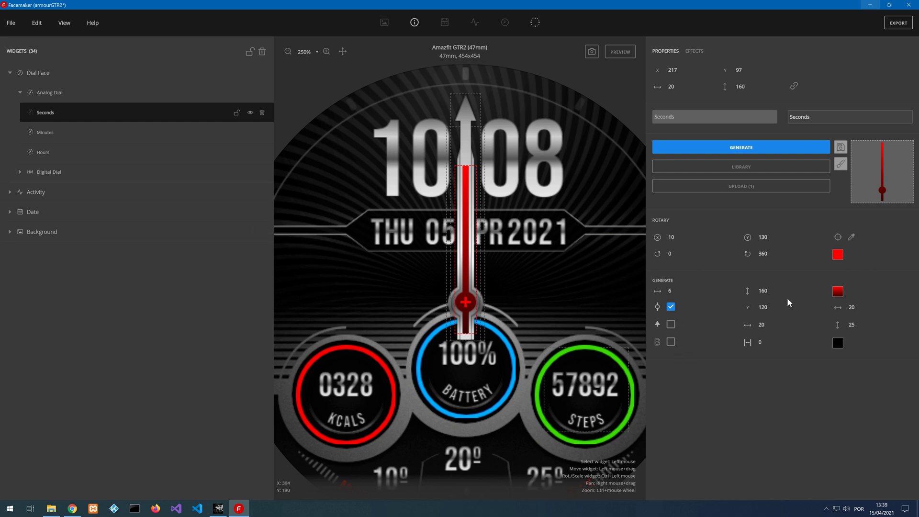
- Set the Seconds hand's bar height to 246 and its pivot circle's Y position to 199
{"action": "scroll", "coordinate": [775, 290], "scroll_direction": "up", "scroll_amount": 20}
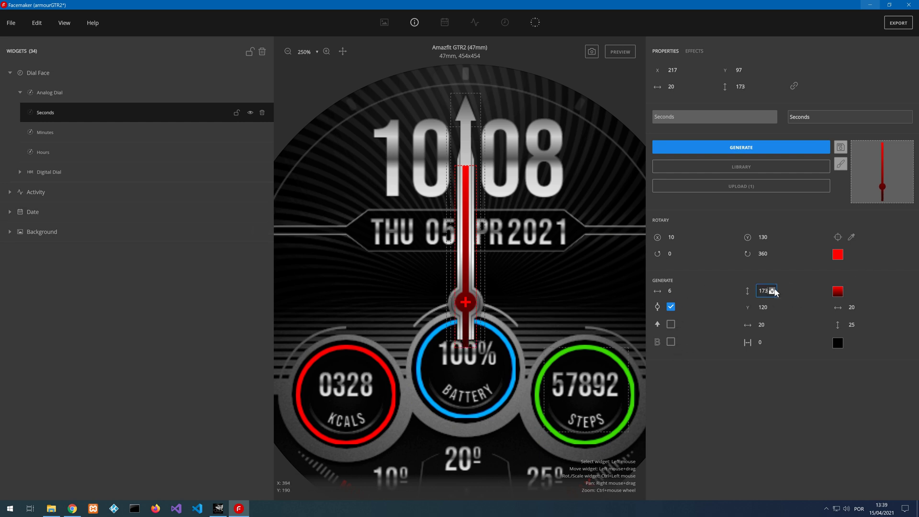
{"action": "scroll", "coordinate": [775, 292], "scroll_direction": "up", "scroll_amount": 20}
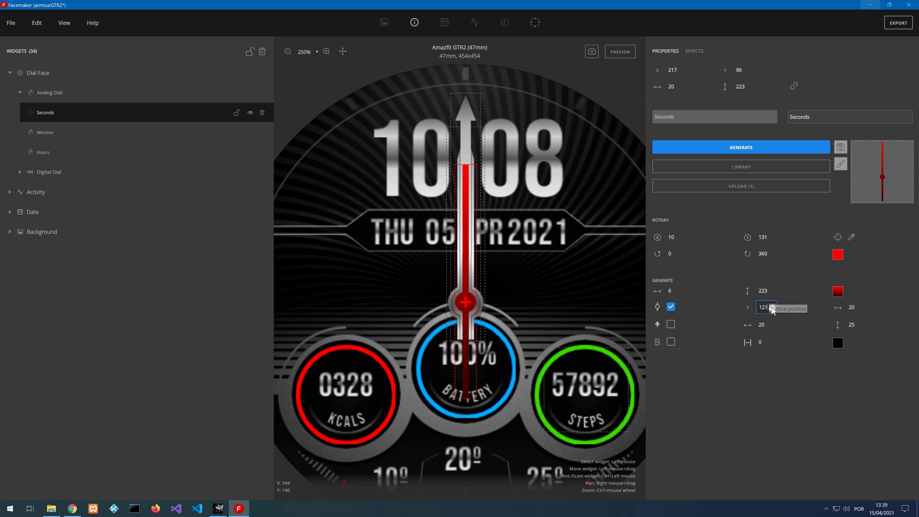
{"action": "scroll", "coordinate": [773, 309], "scroll_direction": "up", "scroll_amount": 3}
{"action": "scroll", "coordinate": [772, 309], "scroll_direction": "up", "scroll_amount": 20}
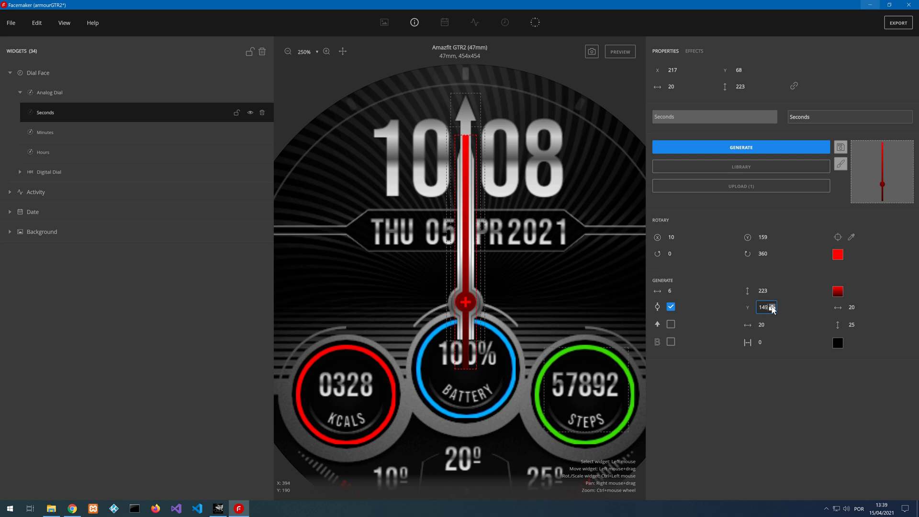
{"action": "scroll", "coordinate": [771, 308], "scroll_direction": "up", "scroll_amount": 18}
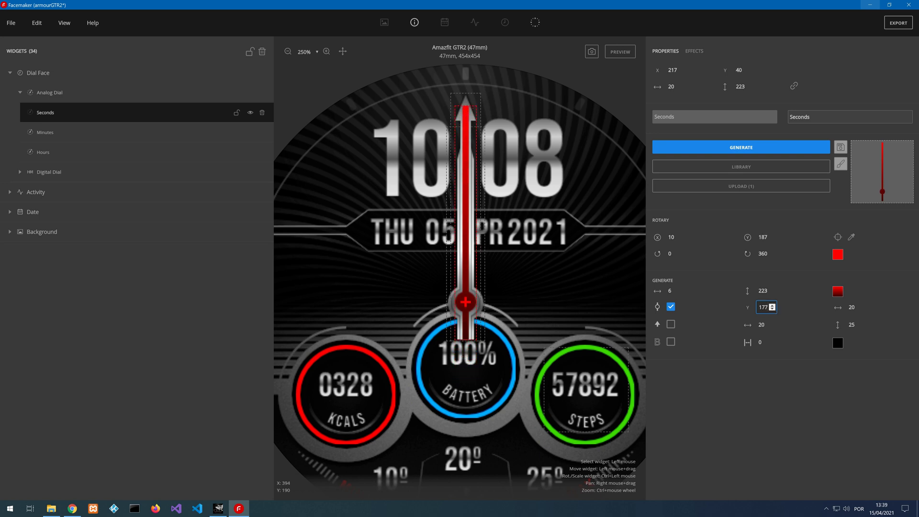
{"action": "scroll", "coordinate": [774, 291], "scroll_direction": "up", "scroll_amount": 8}
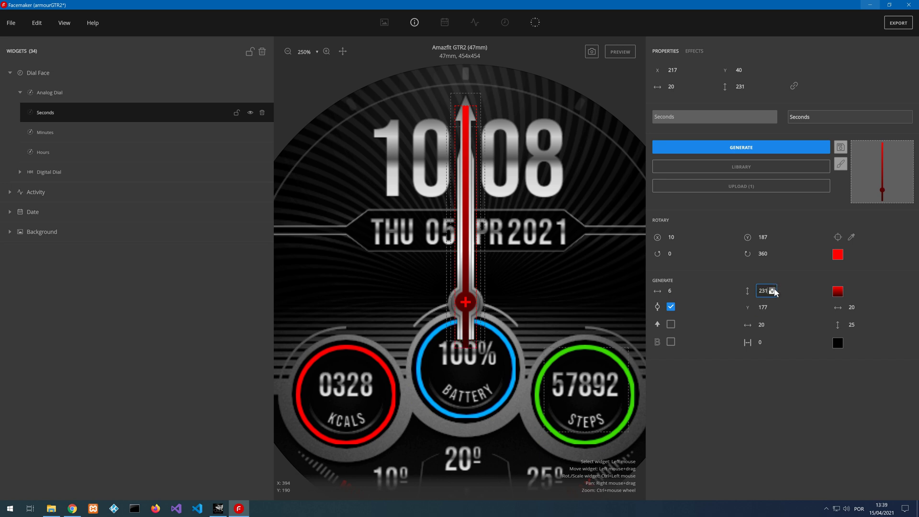
{"action": "scroll", "coordinate": [774, 291], "scroll_direction": "up", "scroll_amount": 18}
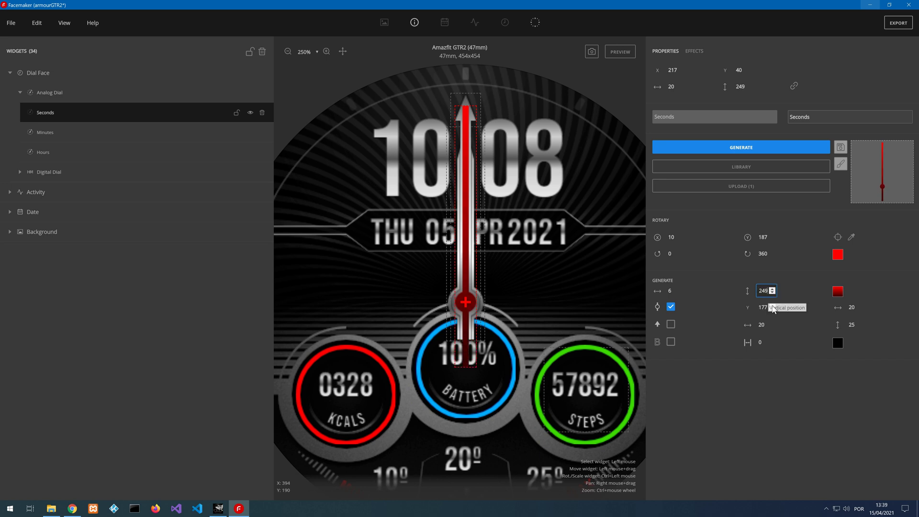
{"action": "scroll", "coordinate": [772, 309], "scroll_direction": "up", "scroll_amount": 4}
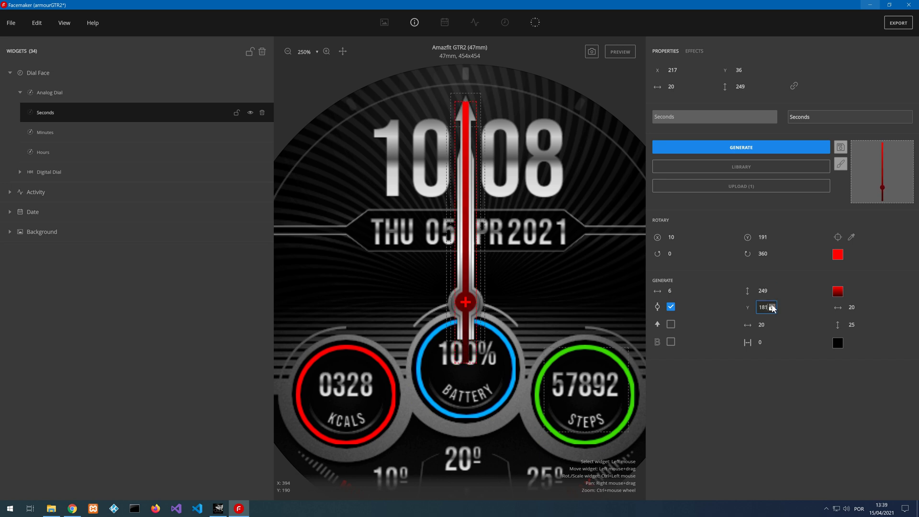
{"action": "scroll", "coordinate": [773, 308], "scroll_direction": "up", "scroll_amount": 18}
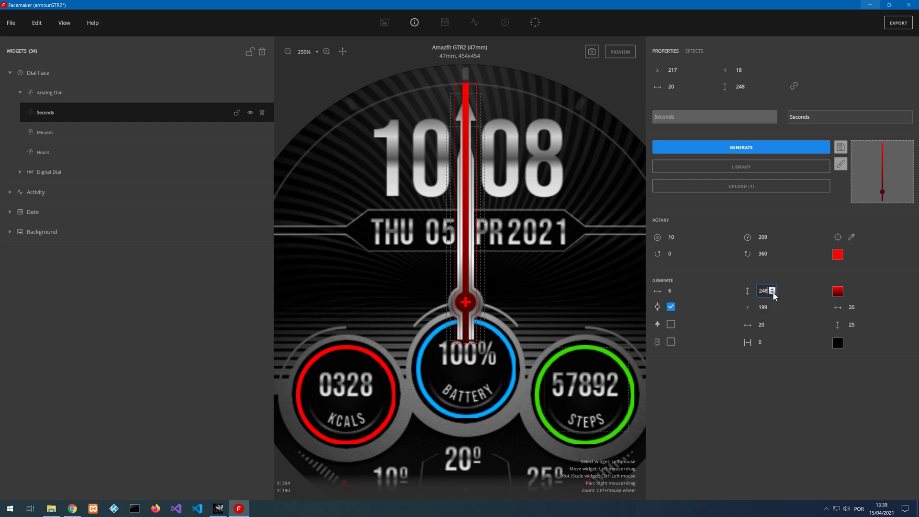
{"action": "scroll", "coordinate": [774, 292], "scroll_direction": "down", "scroll_amount": 2}
- Enable a border of width 1 on the Seconds hand and set its colour to semi-transparent black, #00000069
{"action": "left_click", "coordinate": [671, 343]}
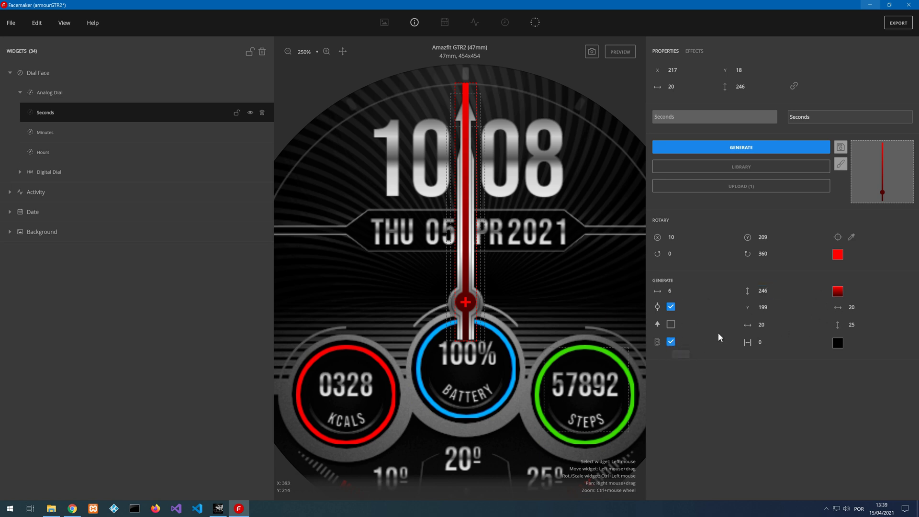
{"action": "scroll", "coordinate": [772, 341], "scroll_direction": "up", "scroll_amount": 1}
{"action": "left_click", "coordinate": [838, 342]}
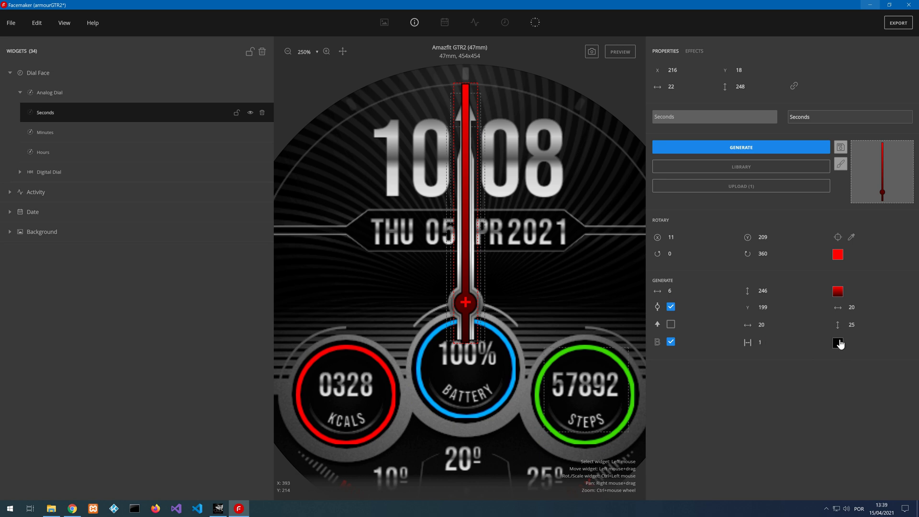
{"action": "left_click", "coordinate": [119, 288]}
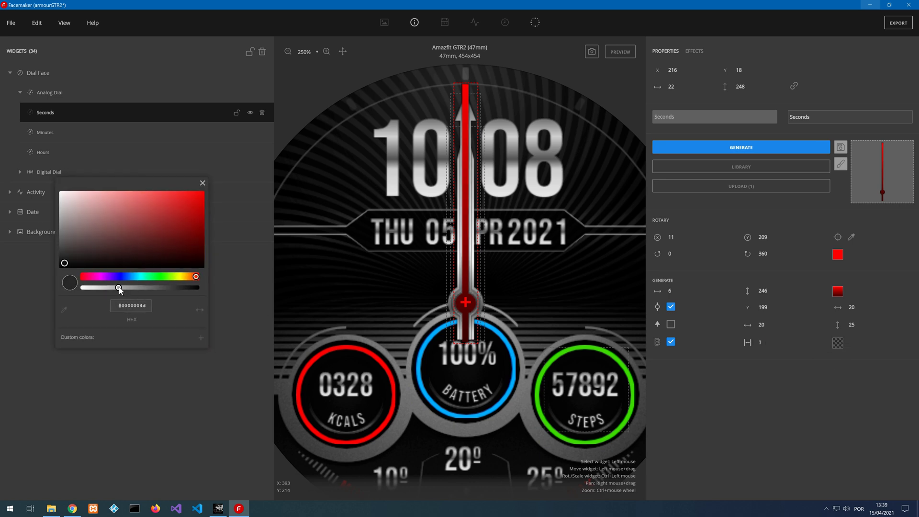
{"action": "mouse_move", "coordinate": [119, 290]}
{"action": "left_mouse_down"}
{"action": "mouse_move", "coordinate": [111, 290]}
{"action": "mouse_move", "coordinate": [132, 291]}
{"action": "left_mouse_up"}
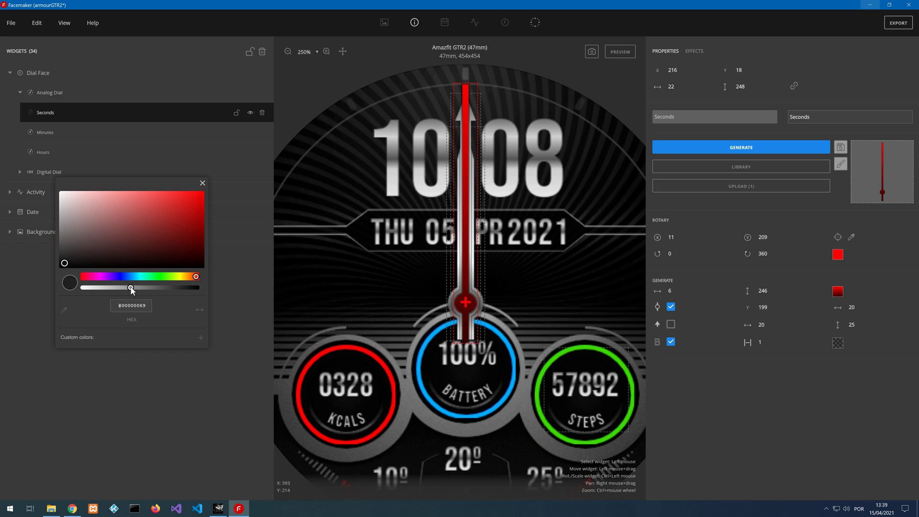
{"action": "left_click", "coordinate": [202, 184]}
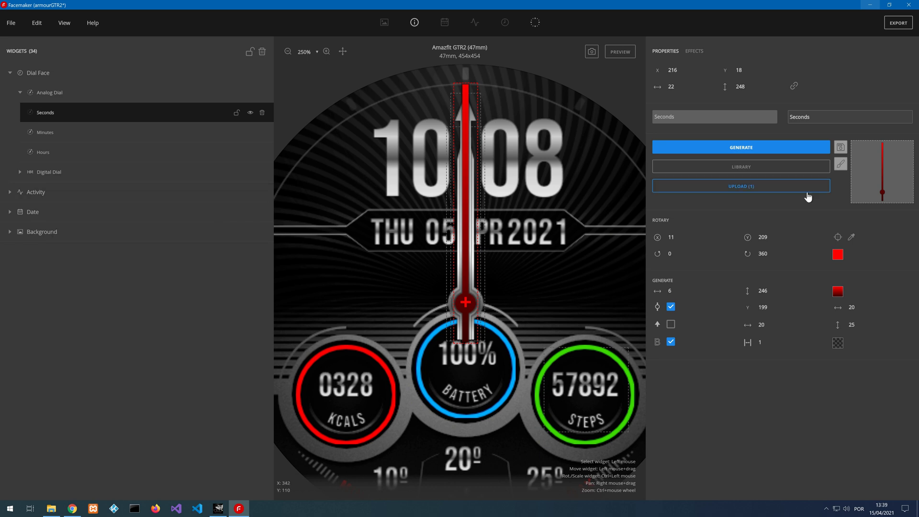
- Rework the Seconds hand's gradient so it darkens from red to dark red near the end, with an added bright red end stop
{"action": "left_click", "coordinate": [838, 291]}
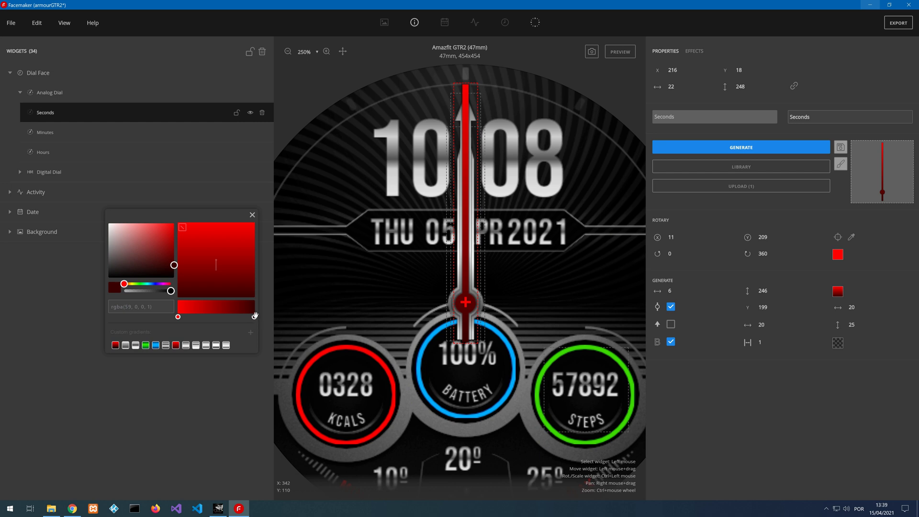
{"action": "left_click", "coordinate": [115, 345]}
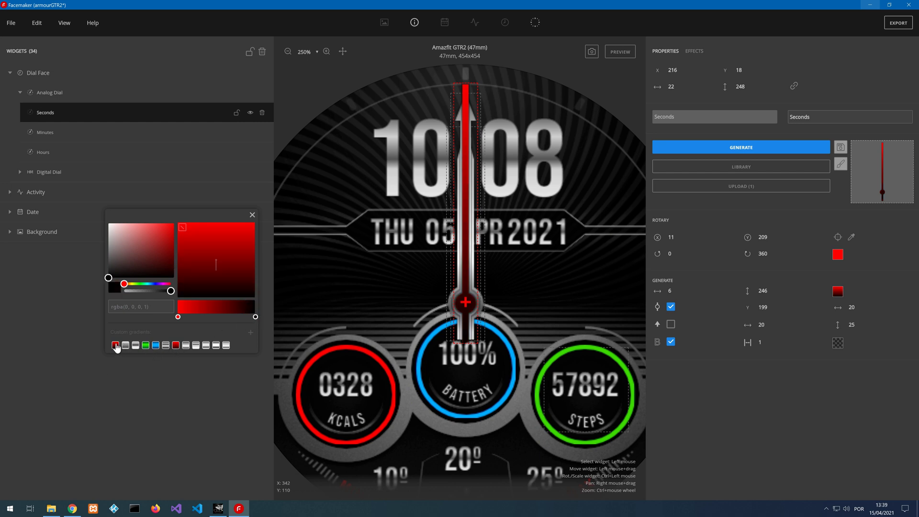
{"action": "left_click", "coordinate": [177, 345]}
{"action": "left_click_drag", "start_coordinate": [254, 316], "coordinate": [229, 317]}
{"action": "left_click", "coordinate": [178, 316]}
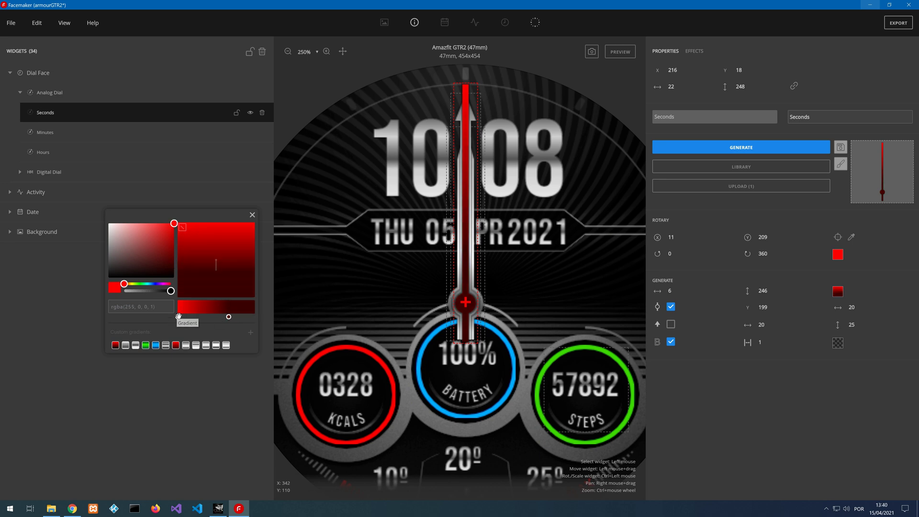
{"action": "left_click", "coordinate": [250, 317]}
{"action": "mouse_move", "coordinate": [250, 317]}
{"action": "left_mouse_down"}
{"action": "mouse_move", "coordinate": [259, 317]}
{"action": "mouse_move", "coordinate": [242, 316]}
{"action": "left_mouse_up"}
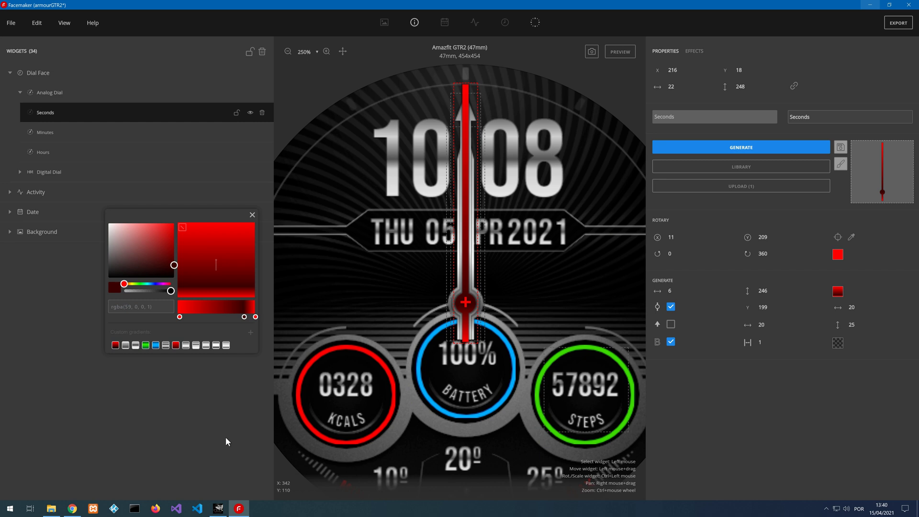
{"action": "left_click", "coordinate": [252, 214]}
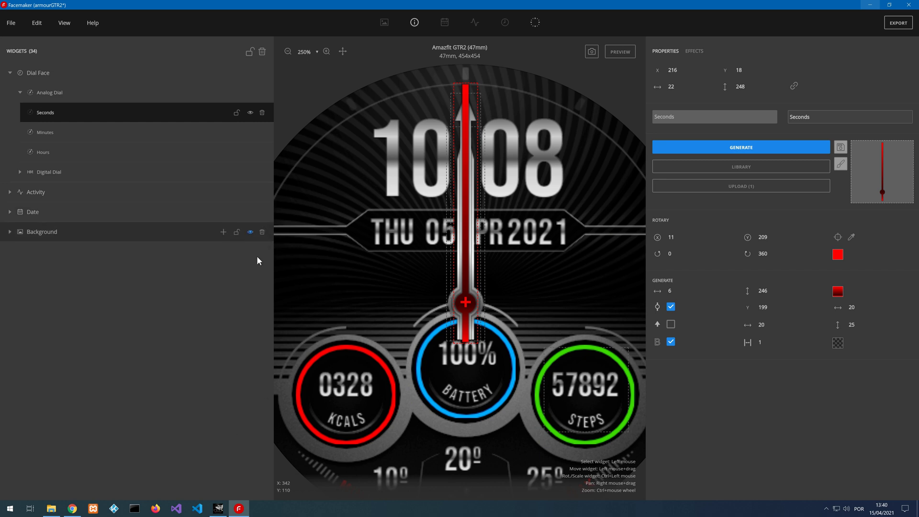
- Preview the watch face with the finished Seconds hand and return to editing
{"action": "left_click", "coordinate": [19, 93]}
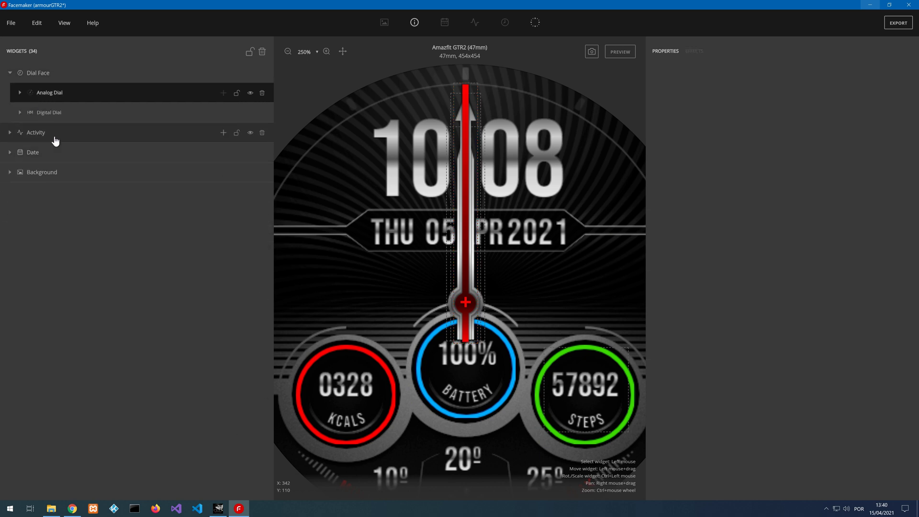
{"action": "left_click", "coordinate": [619, 52]}
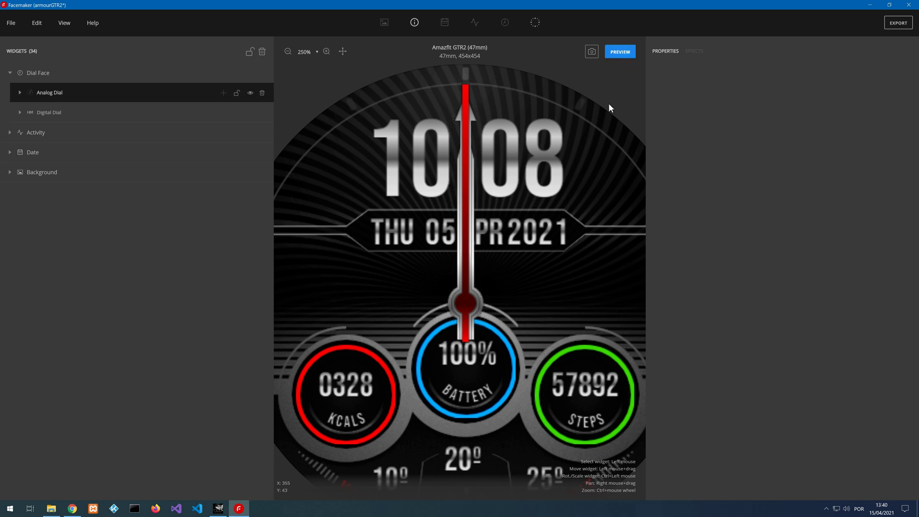
{"action": "left_click", "coordinate": [620, 52]}
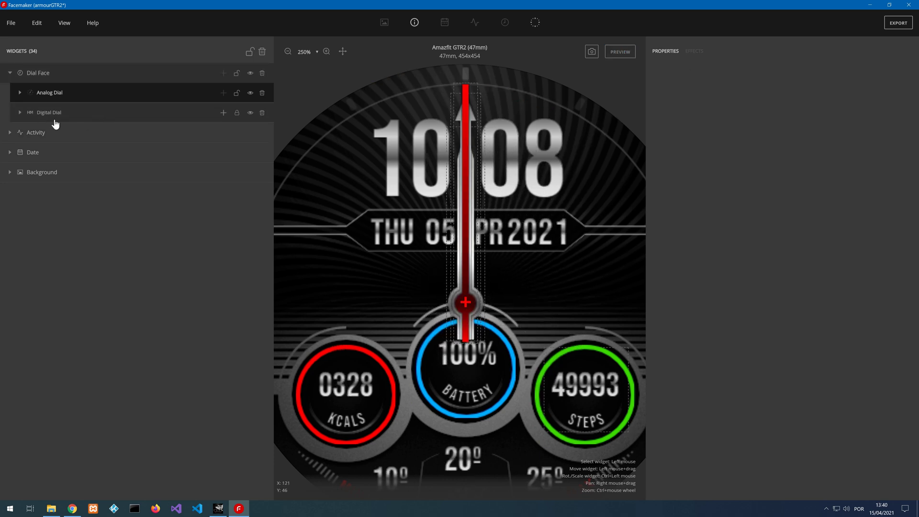
- Check the rotation centre's X value of the Minutes hand and the Seconds hand
{"action": "left_click", "coordinate": [20, 93]}
{"action": "left_click", "coordinate": [40, 132]}
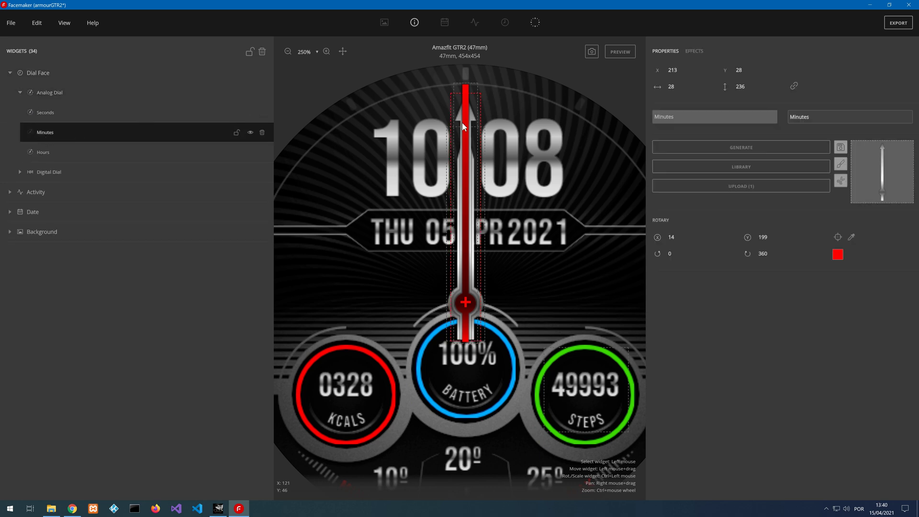
{"action": "left_click", "coordinate": [681, 239]}
{"action": "left_click", "coordinate": [682, 239]}
{"action": "left_click", "coordinate": [67, 112]}
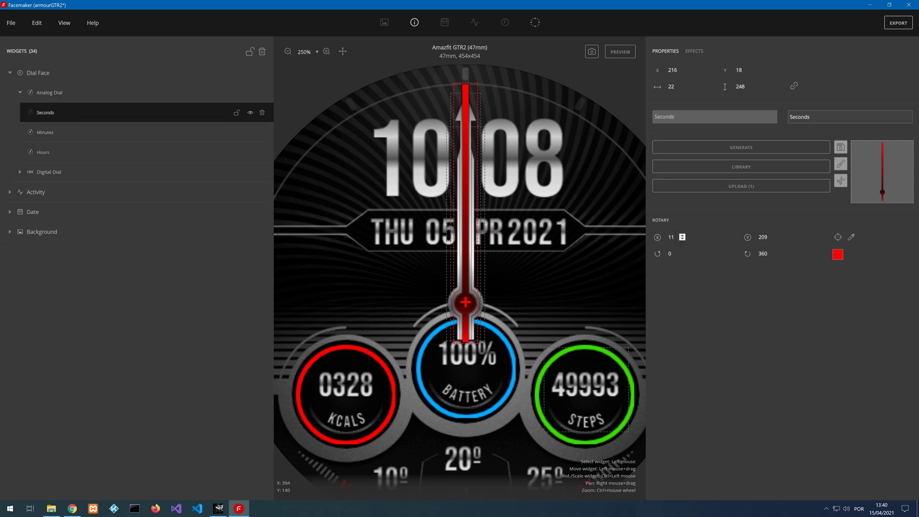
{"action": "left_click", "coordinate": [682, 238]}
- Preview the moving analog hands on the watch face at several magnifications, and return to editing
{"action": "left_click", "coordinate": [629, 53]}
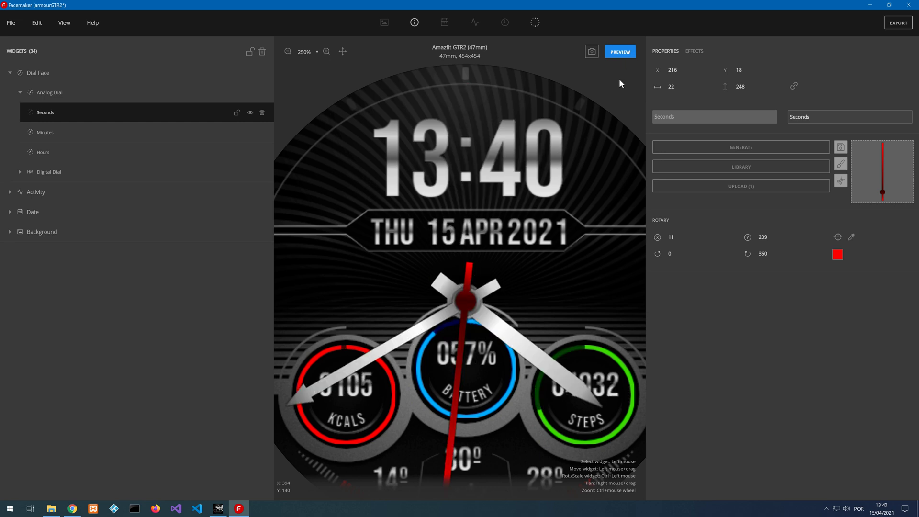
{"action": "left_click", "coordinate": [287, 51]}
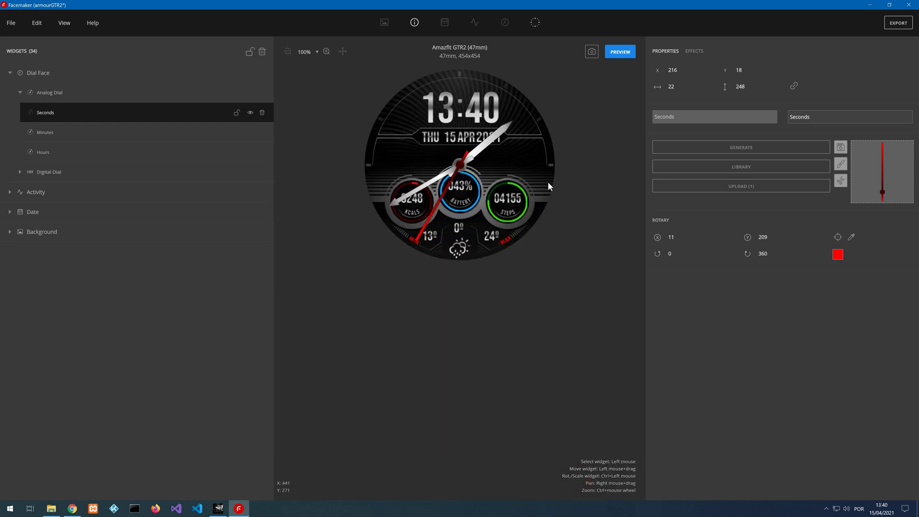
{"action": "scroll", "coordinate": [465, 158], "scroll_direction": "up", "scroll_amount": 3}
{"action": "scroll", "coordinate": [466, 158], "scroll_direction": "down", "scroll_amount": 1}
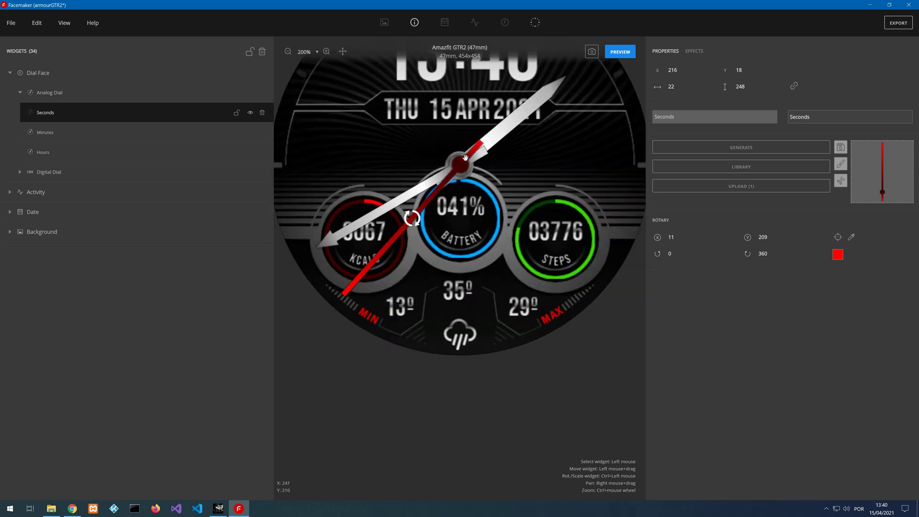
{"action": "scroll", "coordinate": [465, 163], "scroll_direction": "up", "scroll_amount": 3}
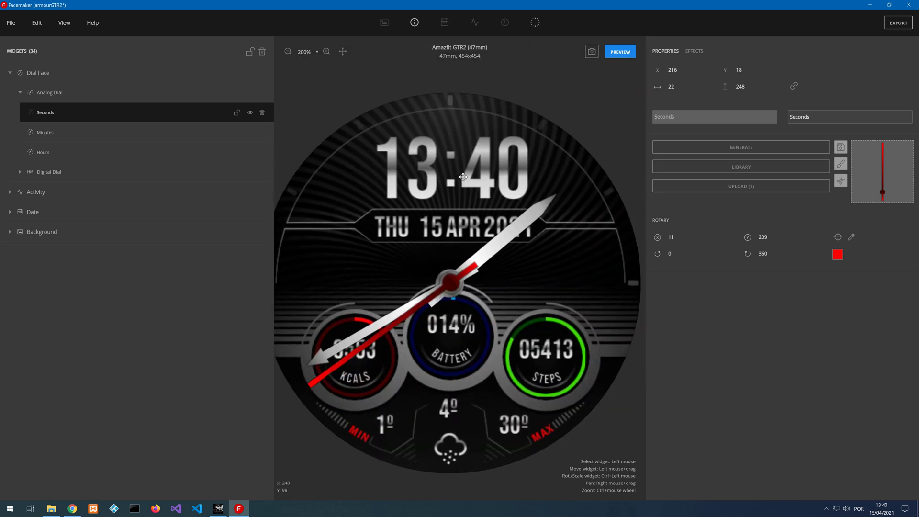
{"action": "scroll", "coordinate": [463, 176], "scroll_direction": "down", "scroll_amount": 1}
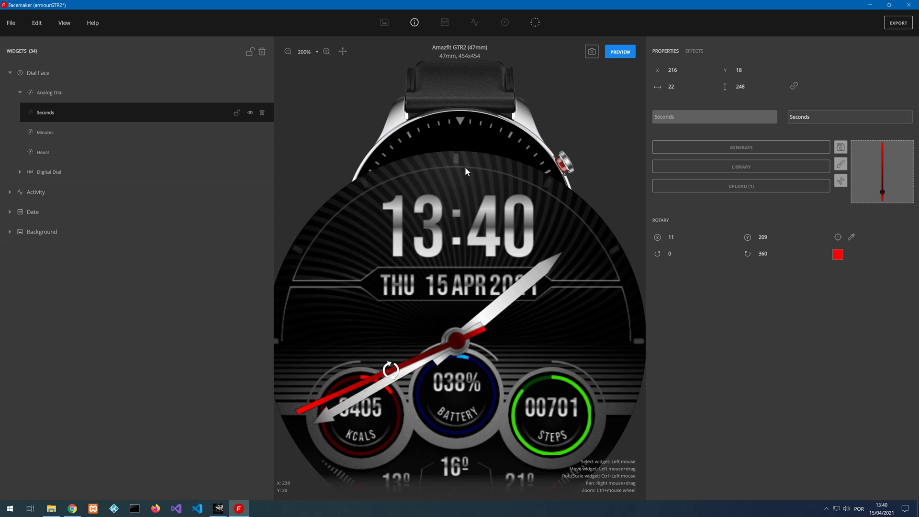
{"action": "scroll", "coordinate": [465, 167], "scroll_direction": "down", "scroll_amount": 1}
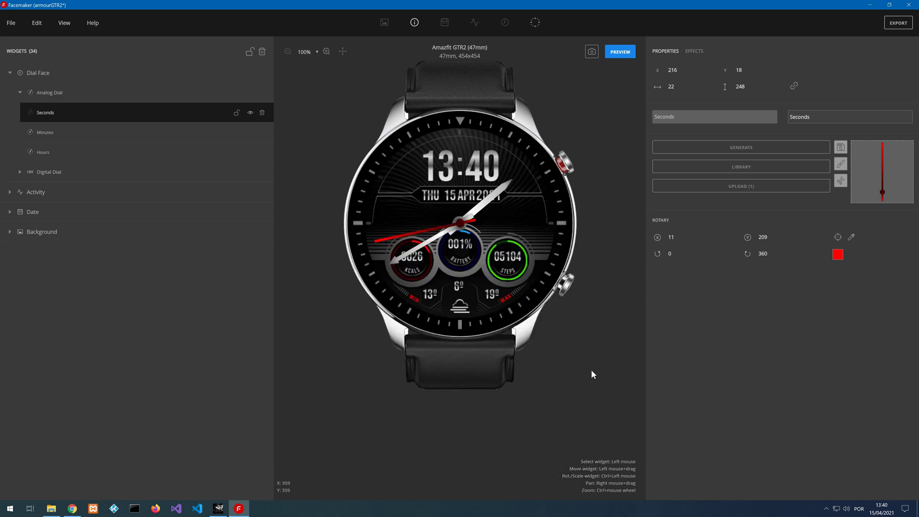
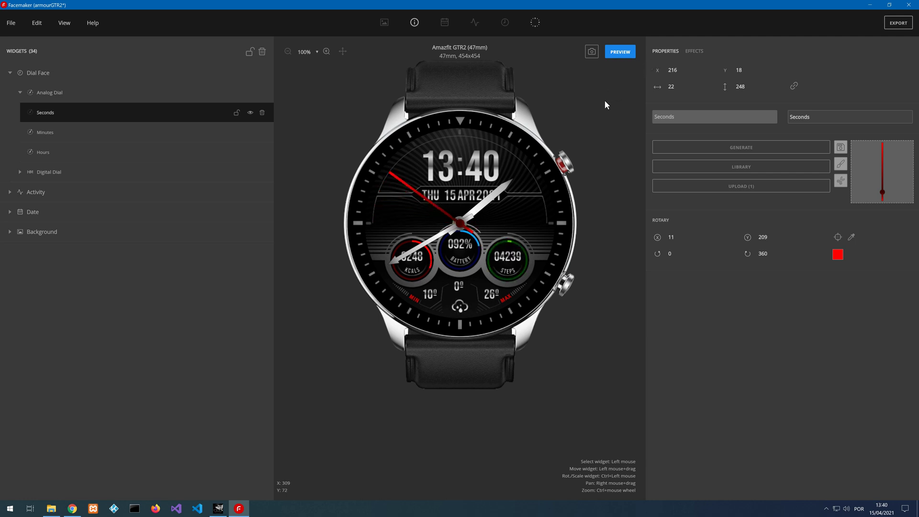
{"action": "left_click", "coordinate": [617, 54]}
- Set the generated Seconds hand's bar height to 258
{"action": "scroll", "coordinate": [488, 204], "scroll_direction": "up", "scroll_amount": 3}
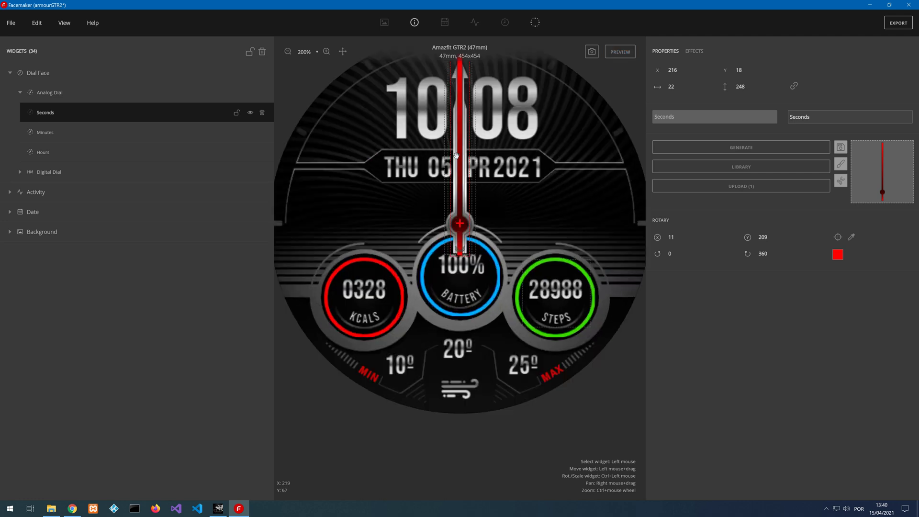
{"action": "scroll", "coordinate": [492, 150], "scroll_direction": "up", "scroll_amount": 2}
{"action": "scroll", "coordinate": [491, 150], "scroll_direction": "up", "scroll_amount": 1}
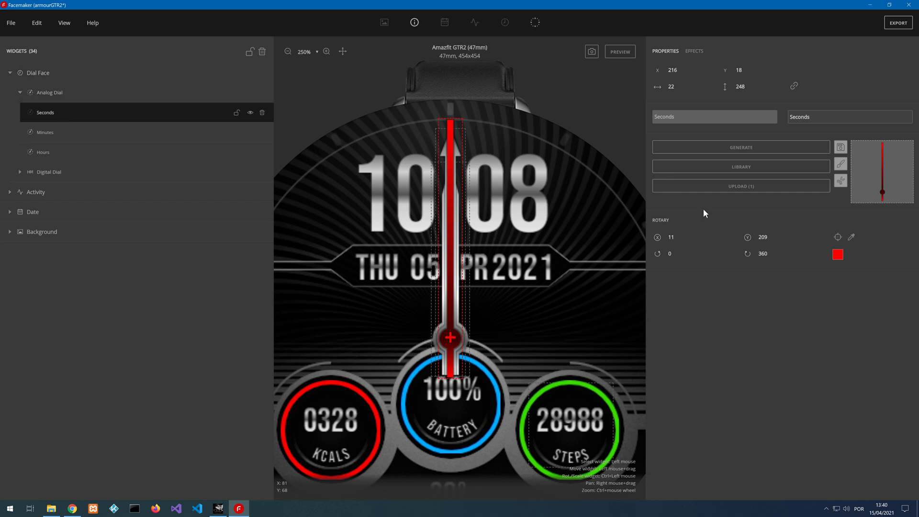
{"action": "left_click", "coordinate": [718, 153]}
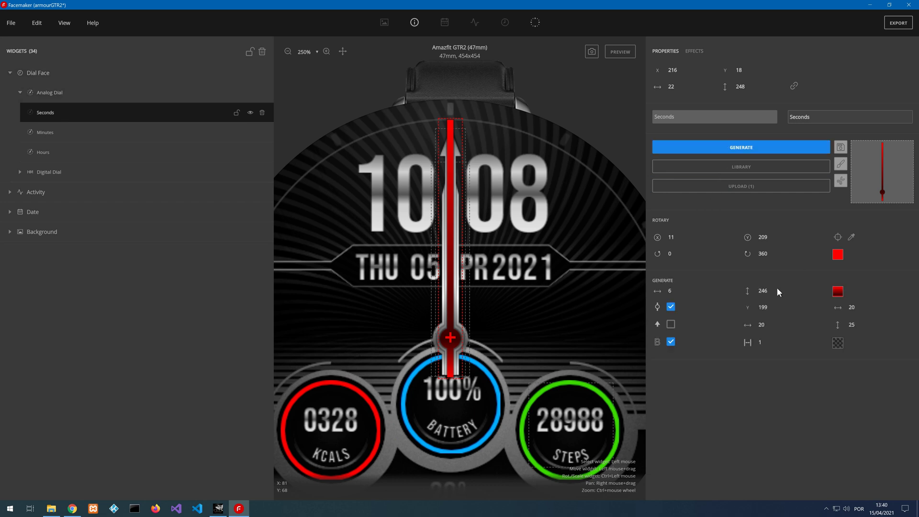
{"action": "scroll", "coordinate": [773, 289], "scroll_direction": "up", "scroll_amount": 4}
{"action": "scroll", "coordinate": [773, 290], "scroll_direction": "up", "scroll_amount": 8}
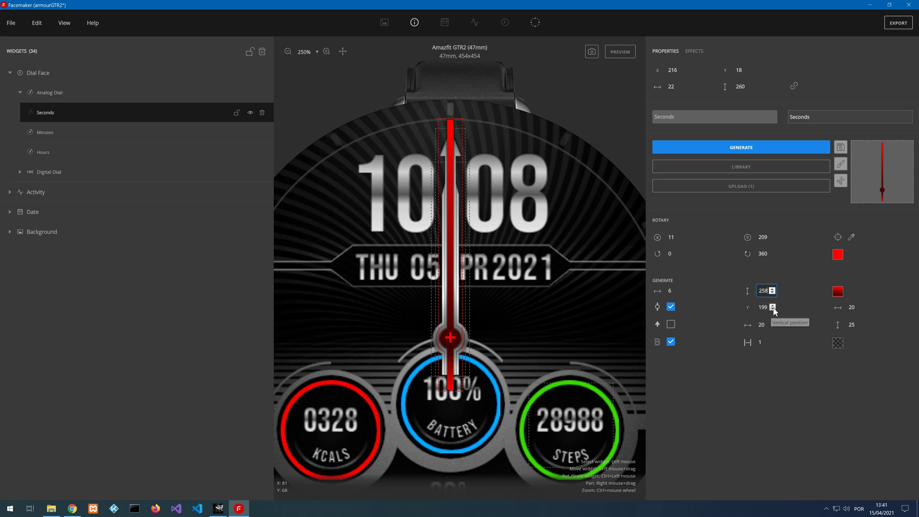
- Set the Y position of the Seconds hand's pivot circle to 213
{"action": "scroll", "coordinate": [772, 307], "scroll_direction": "up", "scroll_amount": 5}
{"action": "scroll", "coordinate": [772, 307], "scroll_direction": "up", "scroll_amount": 9}
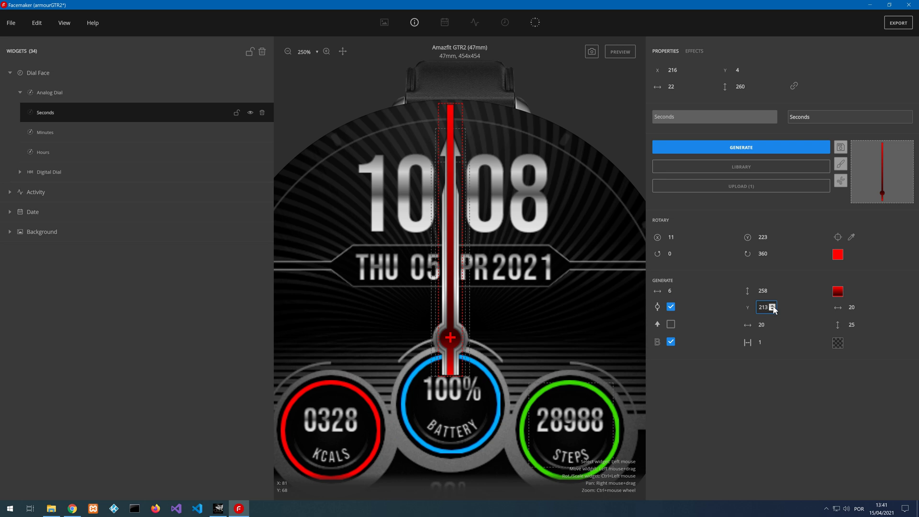
{"action": "scroll", "coordinate": [774, 311], "scroll_direction": "up", "scroll_amount": 1}
{"action": "scroll", "coordinate": [772, 305], "scroll_direction": "up", "scroll_amount": 1}
{"action": "scroll", "coordinate": [772, 310], "scroll_direction": "down", "scroll_amount": 3}
{"action": "left_click", "coordinate": [772, 305]}
- Preview the lengthened Seconds hand on the whole watch and return to editing
{"action": "scroll", "coordinate": [479, 271], "scroll_direction": "down", "scroll_amount": 3}
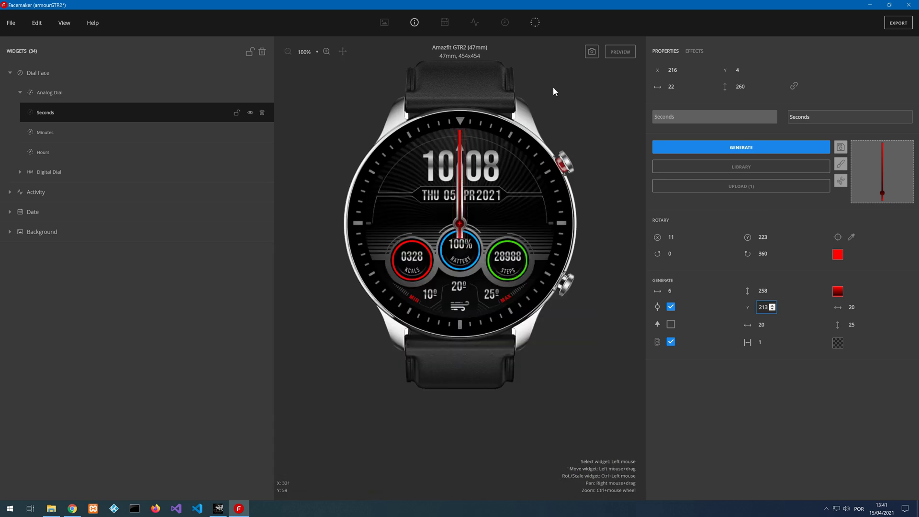
{"action": "left_click", "coordinate": [616, 53]}
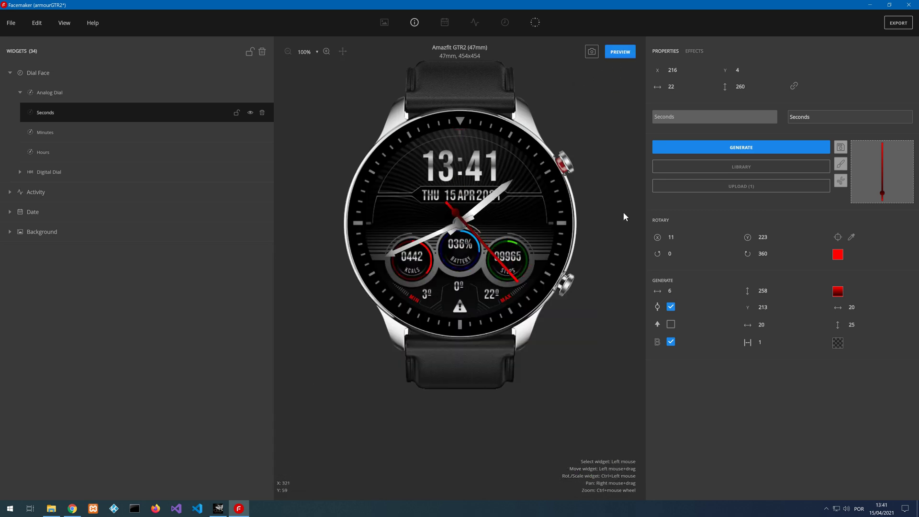
{"action": "left_click", "coordinate": [622, 51]}
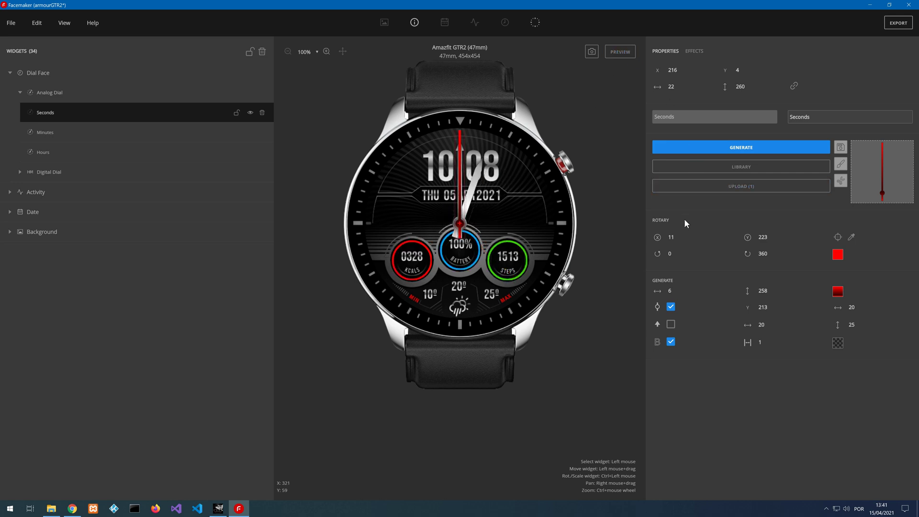
- Try raising the X value of the Seconds hand's rotation centre, and return it to 11
{"action": "left_click", "coordinate": [682, 235]}
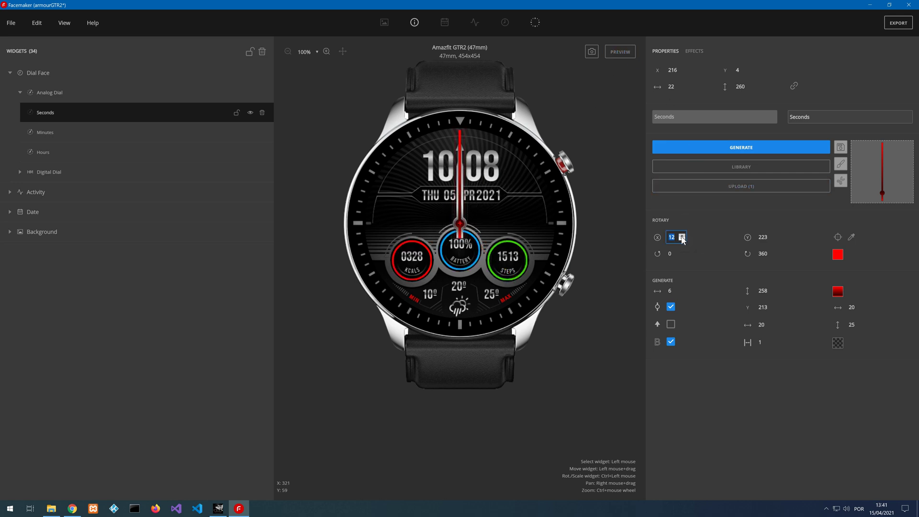
{"action": "left_click", "coordinate": [682, 235]}
{"action": "left_click", "coordinate": [682, 240]}
{"action": "left_click", "coordinate": [682, 239]}
- Inspect the Seconds hand's pivot up close, preview the rotating hands and return to editing
{"action": "scroll", "coordinate": [460, 222], "scroll_direction": "up", "scroll_amount": 4}
{"action": "scroll", "coordinate": [461, 219], "scroll_direction": "down", "scroll_amount": 4}
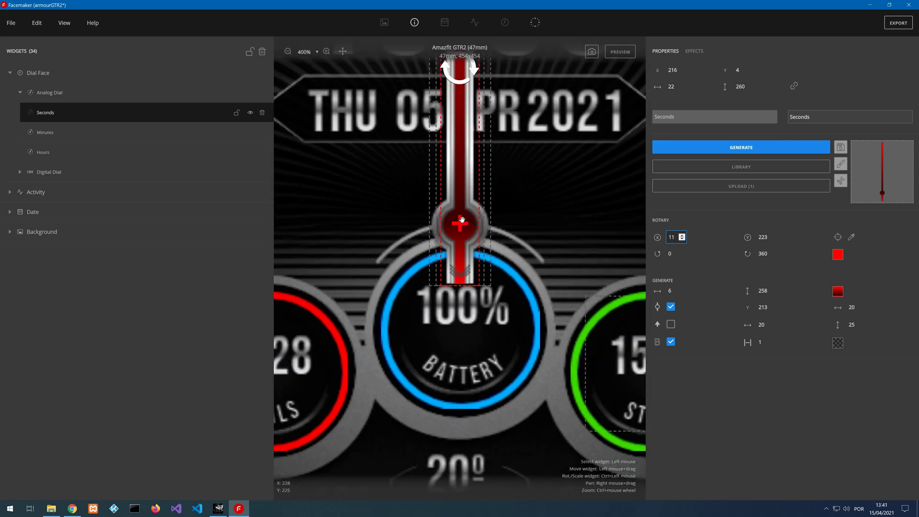
{"action": "left_click", "coordinate": [617, 51]}
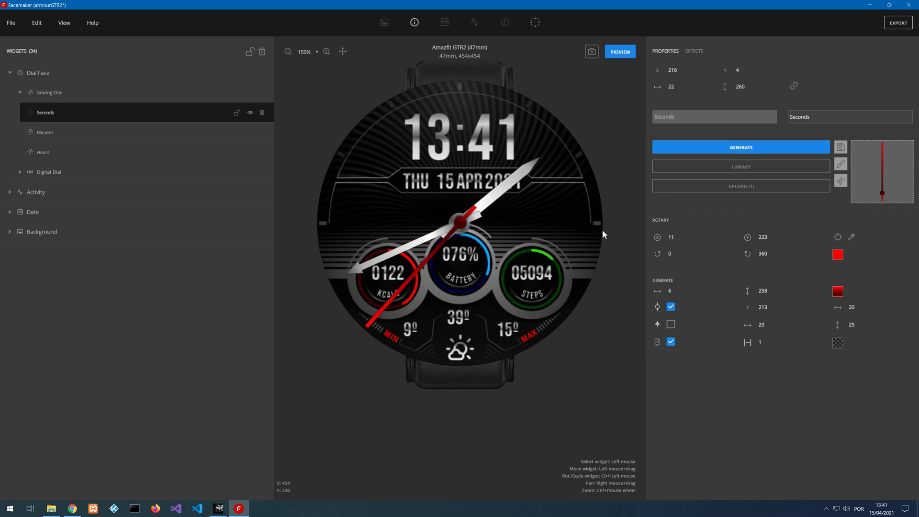
{"action": "left_click", "coordinate": [625, 54]}
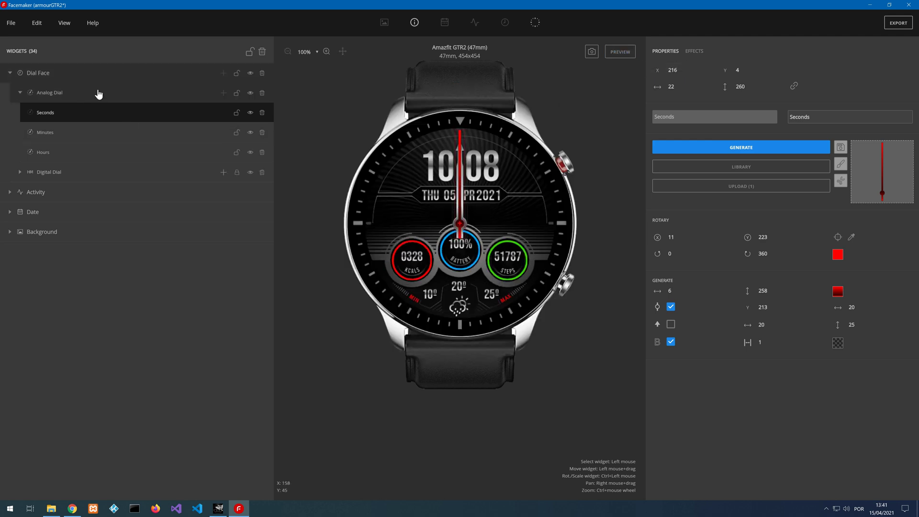
- Add an always-on display to the project and place its preview window beside the watch, below the widget list
{"action": "left_click", "coordinate": [10, 73]}
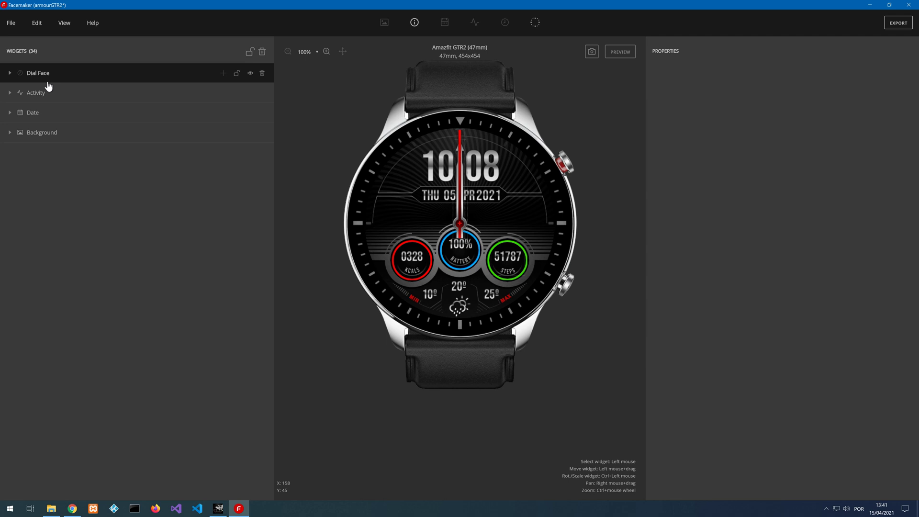
{"action": "left_click", "coordinate": [537, 24]}
{"action": "left_click_drag", "start_coordinate": [450, 151], "coordinate": [219, 214]}
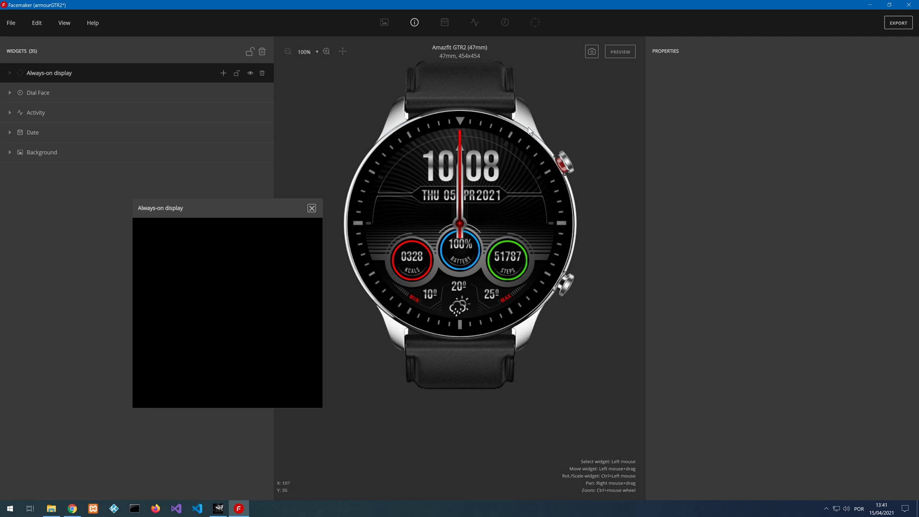
{"action": "left_click_drag", "start_coordinate": [227, 208], "coordinate": [230, 153]}
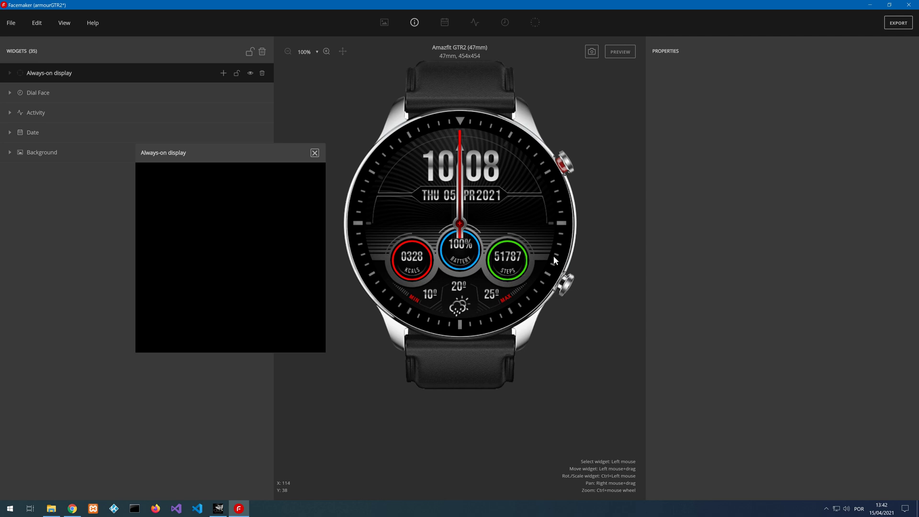
{"action": "left_click_drag", "start_coordinate": [200, 155], "coordinate": [223, 140]}
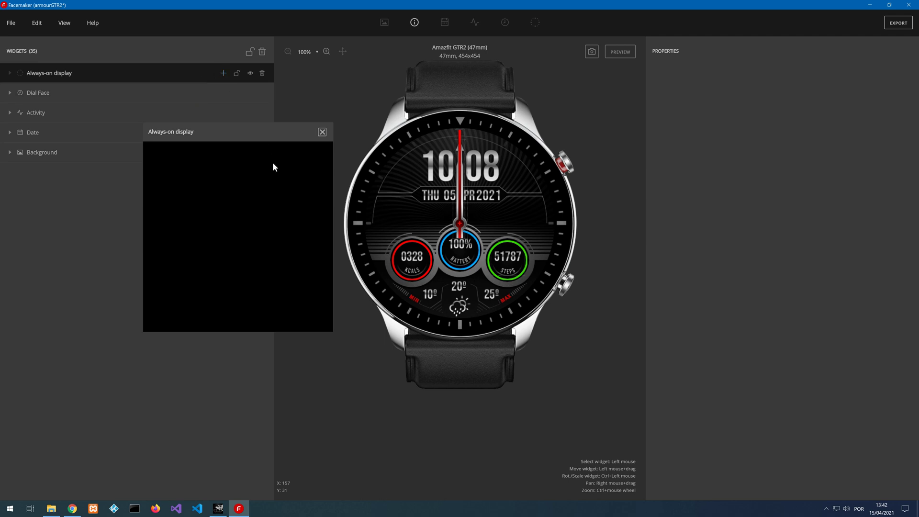
{"action": "left_click_drag", "start_coordinate": [259, 137], "coordinate": [245, 267]}
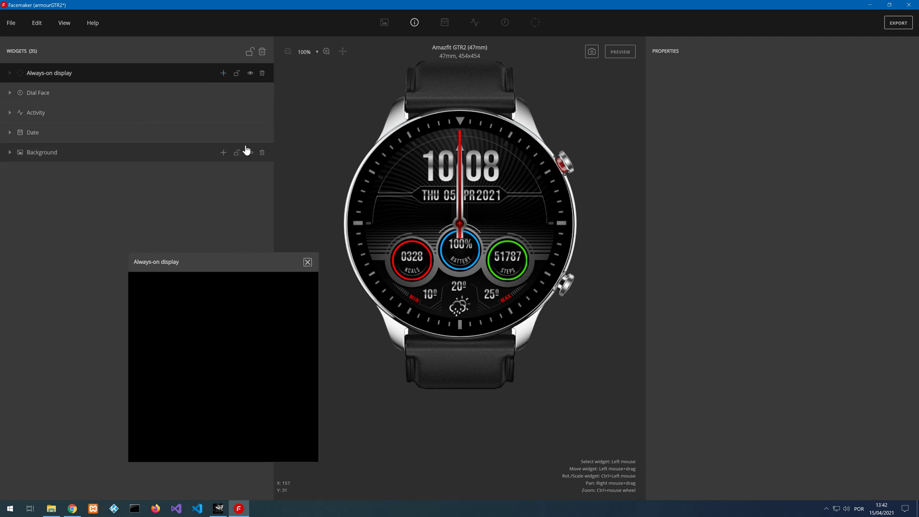
- Add a Dial Face with a Digital Dial and an Hours Image Combo to the always-on display
{"action": "left_click", "coordinate": [223, 74]}
{"action": "left_click", "coordinate": [232, 115]}
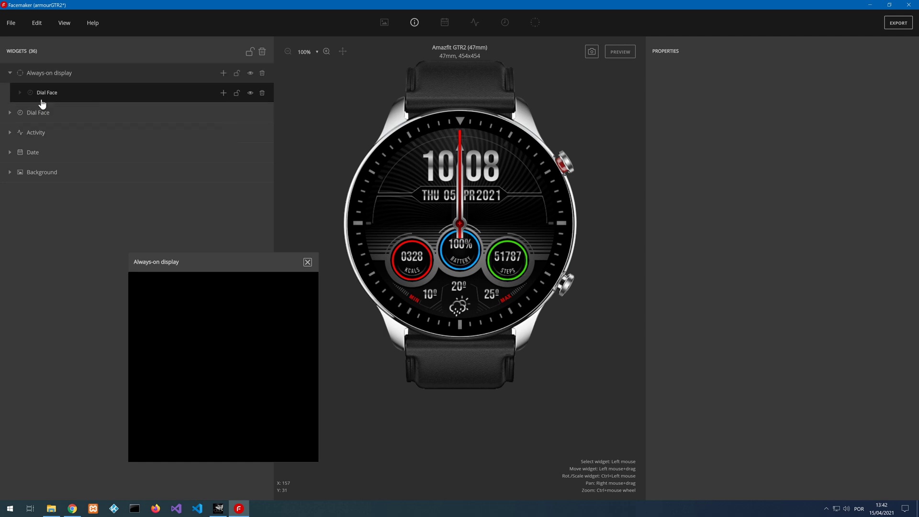
{"action": "left_click", "coordinate": [224, 94]}
{"action": "left_click", "coordinate": [223, 115]}
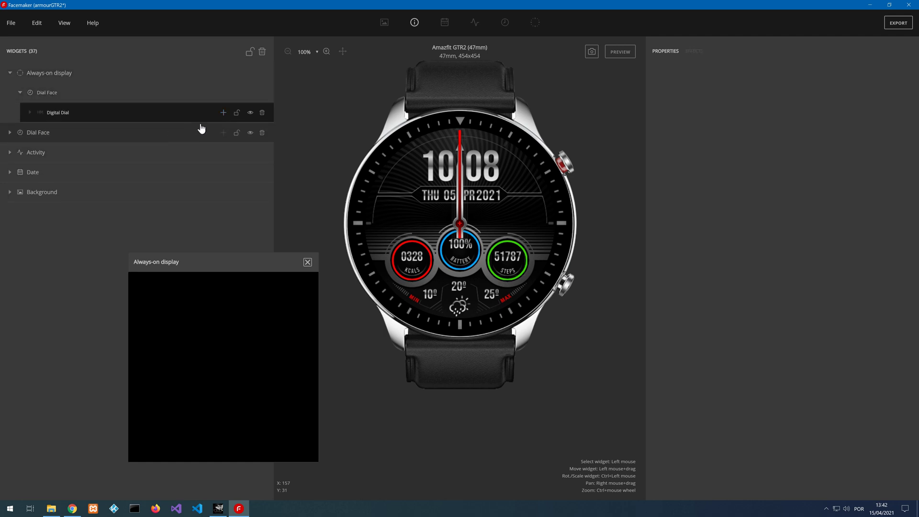
{"action": "left_click", "coordinate": [223, 113]}
{"action": "left_click", "coordinate": [225, 153]}
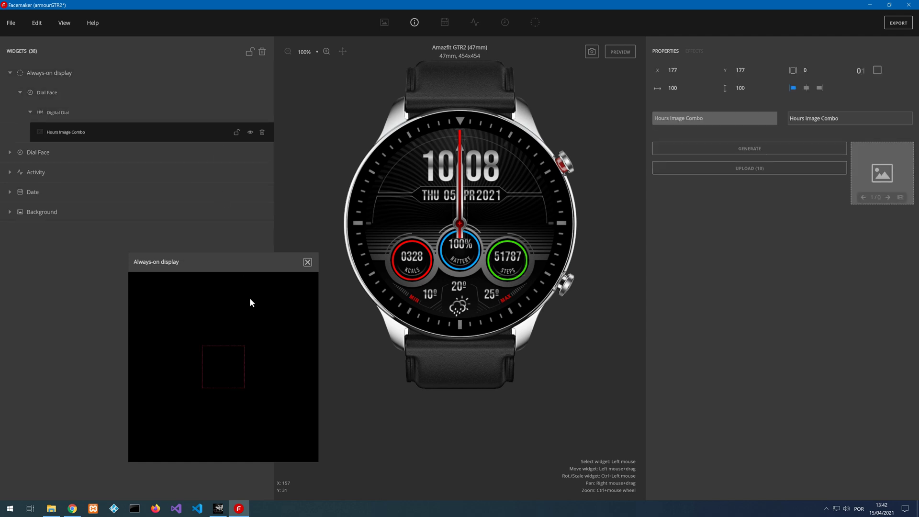
- Generate the always-on hours digits at font size 150 and move them to about X 111, Y 149
{"action": "left_click", "coordinate": [670, 149]}
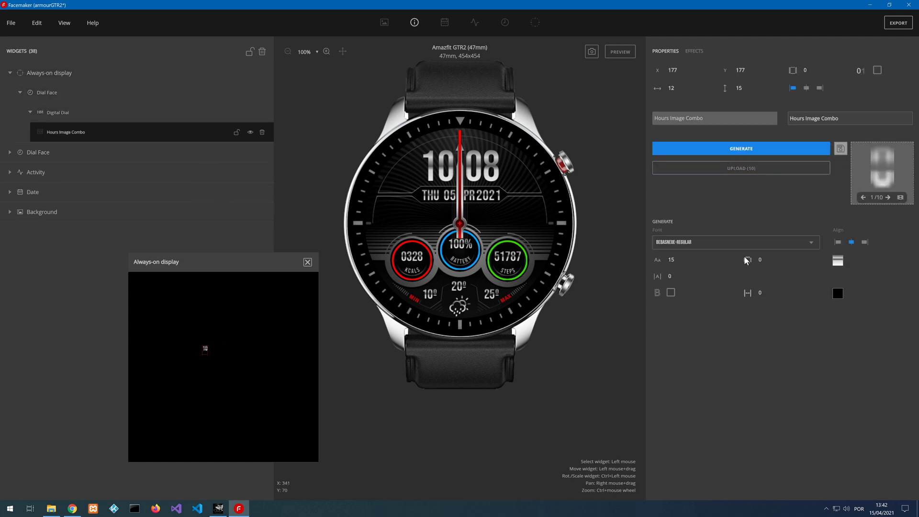
{"action": "left_click", "coordinate": [674, 259]}
{"action": "type", "text": "0"}
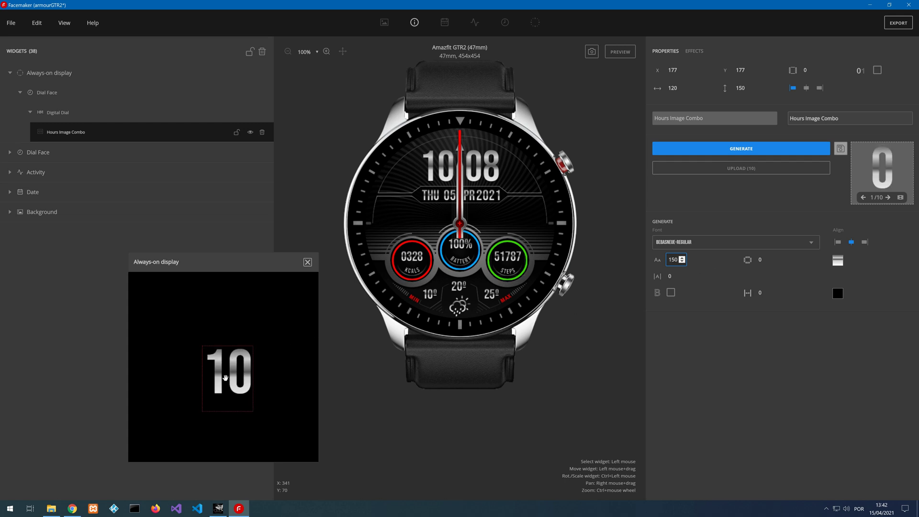
{"action": "left_click_drag", "start_coordinate": [225, 378], "coordinate": [195, 367]}
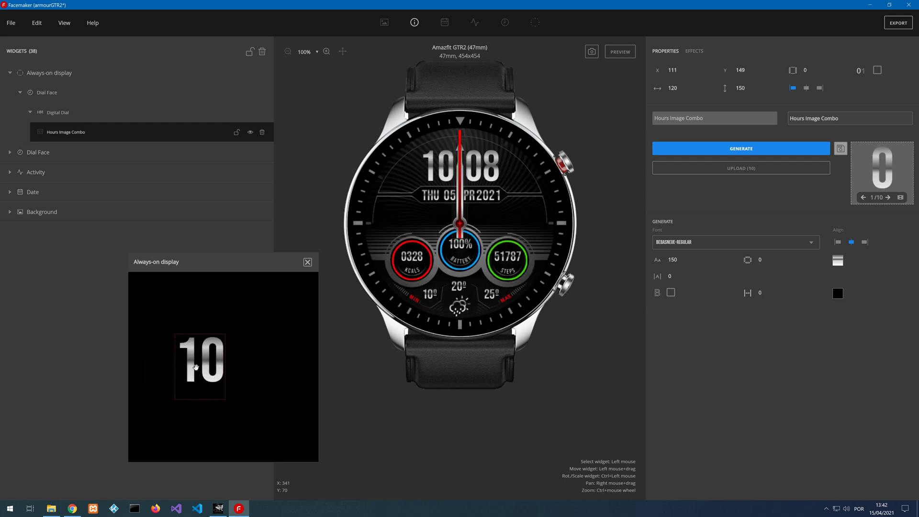
- Display the alignment grid and move the always-on hours digits to about X 97, Y 165
{"action": "left_click", "coordinate": [64, 28]}
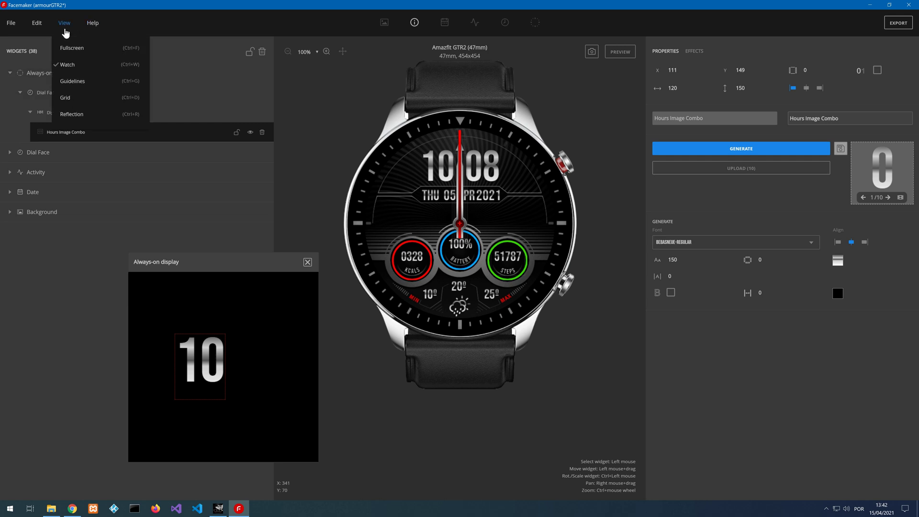
{"action": "left_click", "coordinate": [65, 98]}
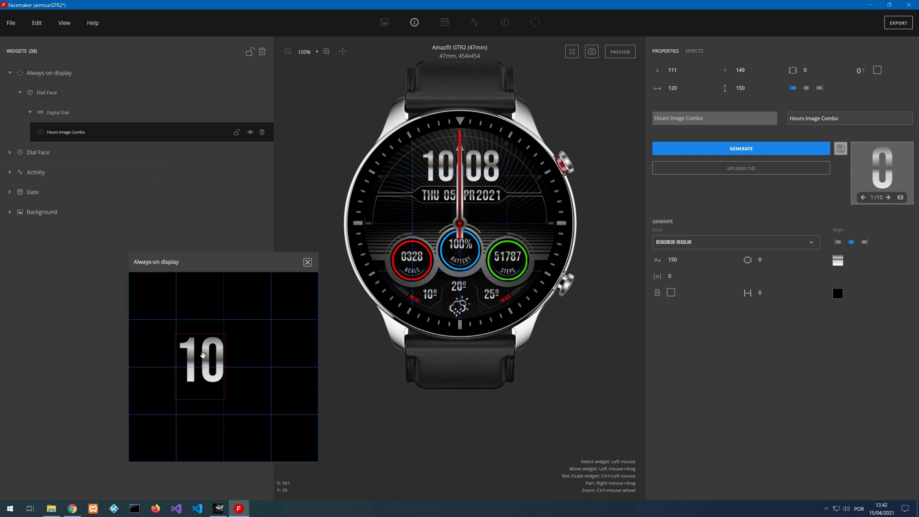
{"action": "left_click_drag", "start_coordinate": [203, 355], "coordinate": [196, 362]}
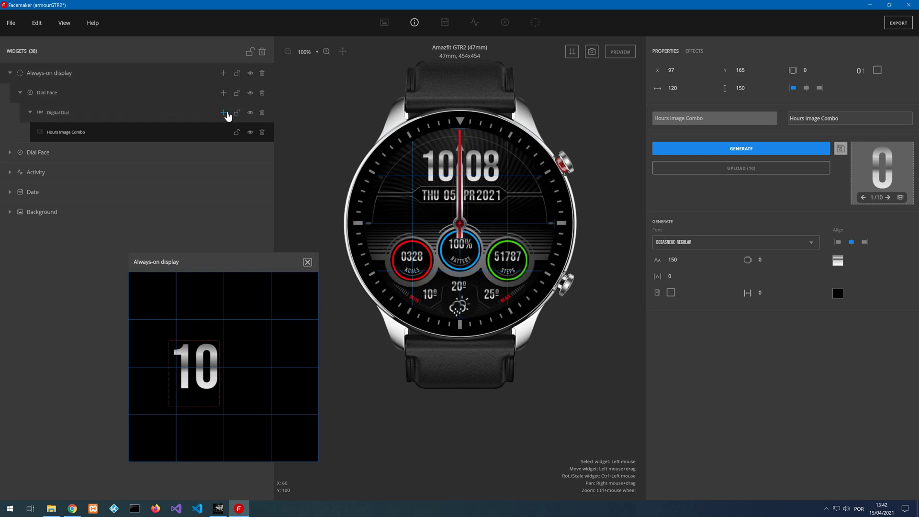
- Add a Minutes Image Combo to the always-on Digital Dial, generate its digits with a leading zero and move it to about X 236, Y 164
{"action": "left_click", "coordinate": [223, 113]}
{"action": "left_click", "coordinate": [223, 134]}
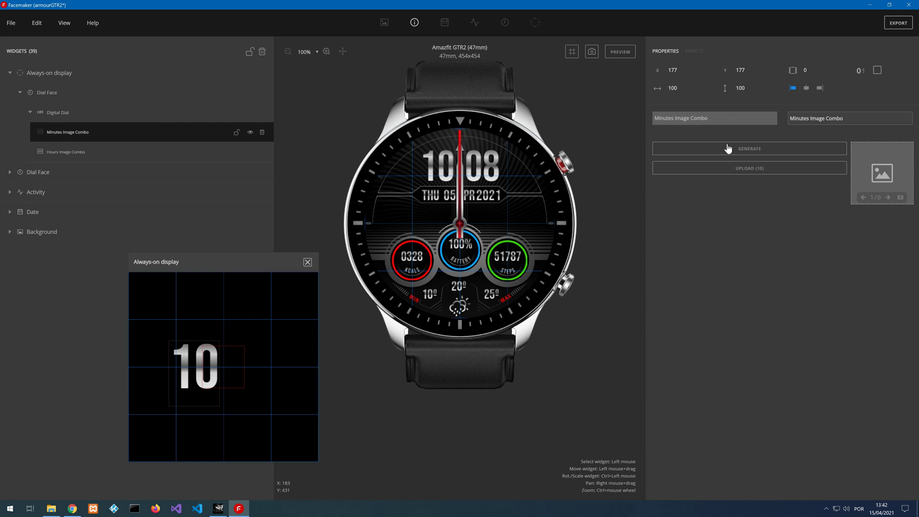
{"action": "left_click", "coordinate": [756, 149]}
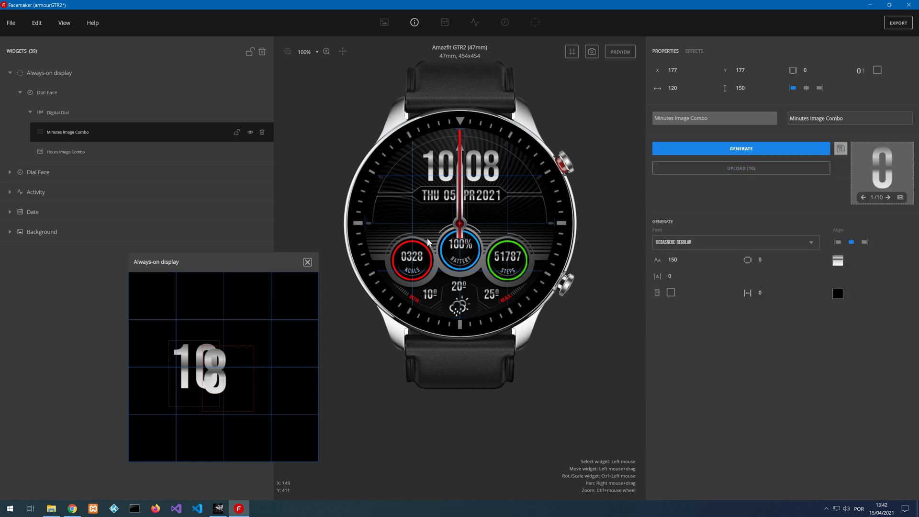
{"action": "left_click", "coordinate": [877, 70]}
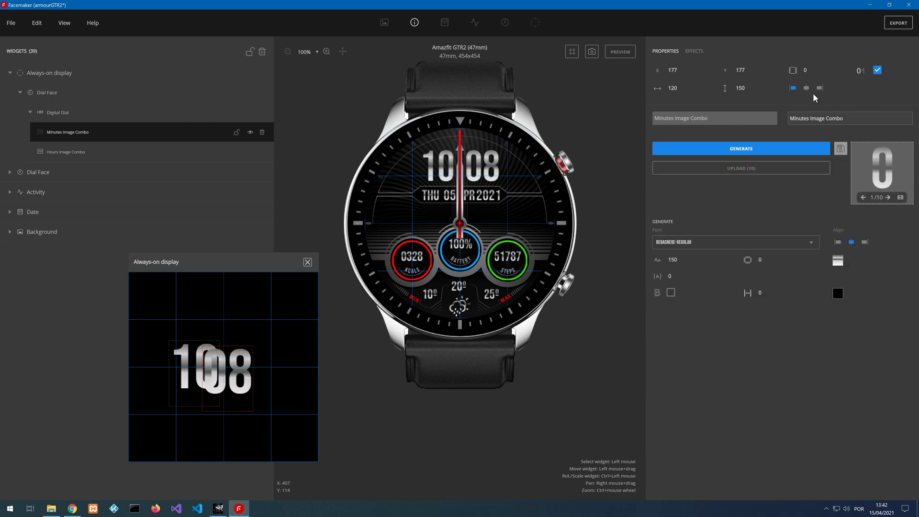
{"action": "left_click_drag", "start_coordinate": [241, 372], "coordinate": [268, 367]}
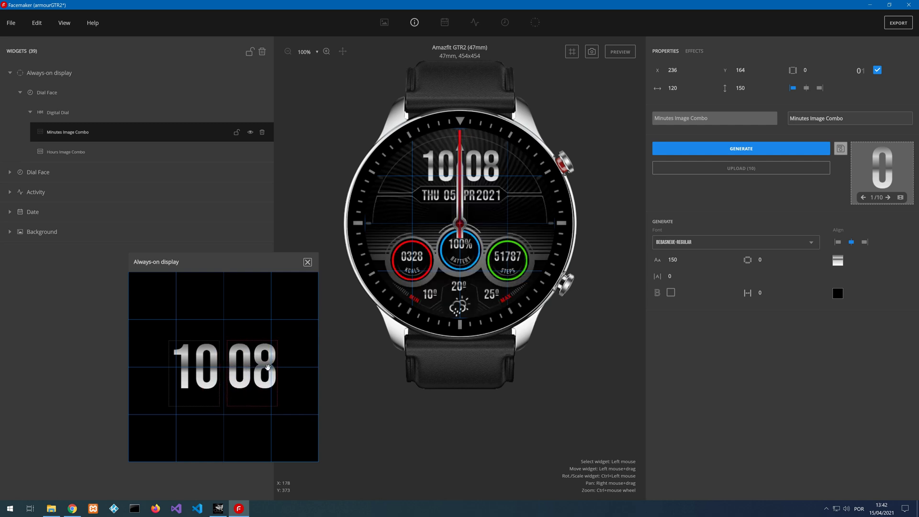
- Give the always-on hours a leading zero and right alignment, and set the minutes' Y position to 165
{"action": "left_click", "coordinate": [202, 378]}
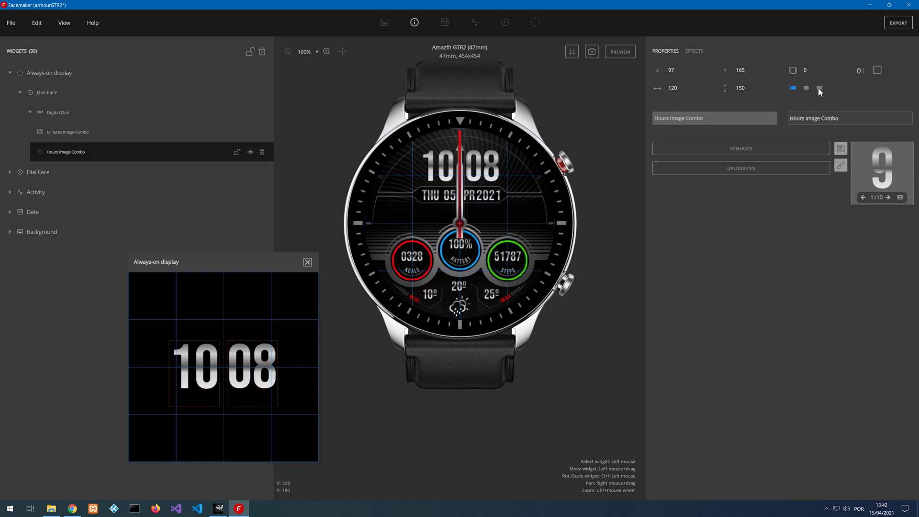
{"action": "left_click", "coordinate": [876, 70]}
{"action": "left_click", "coordinate": [253, 363]}
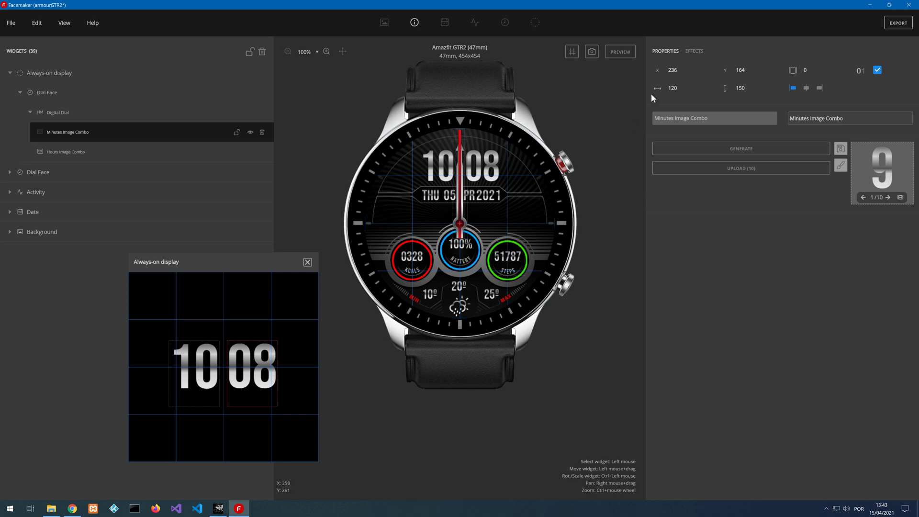
{"action": "left_click", "coordinate": [750, 68]}
{"action": "mouse_move", "coordinate": [107, 139]}
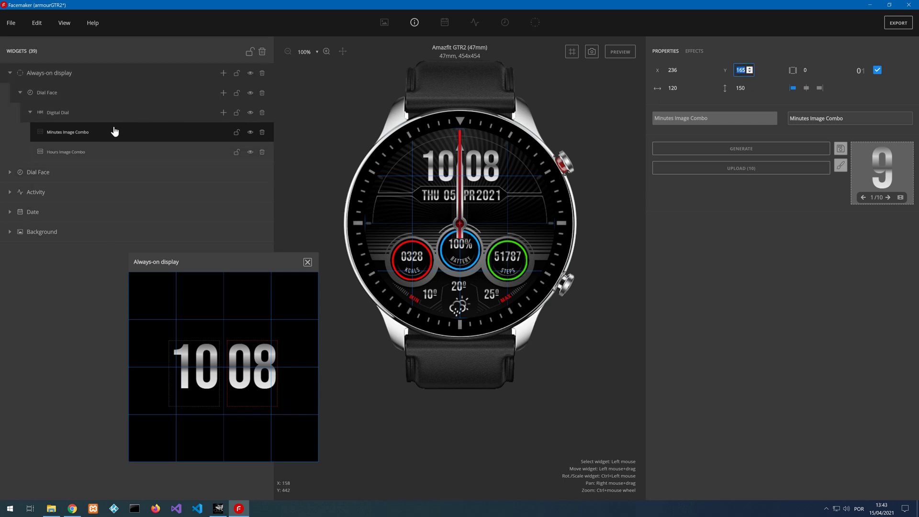
- Add a Background with an artistic text reading ":" to the always-on display
{"action": "left_click", "coordinate": [223, 74]}
{"action": "left_click", "coordinate": [223, 75]}
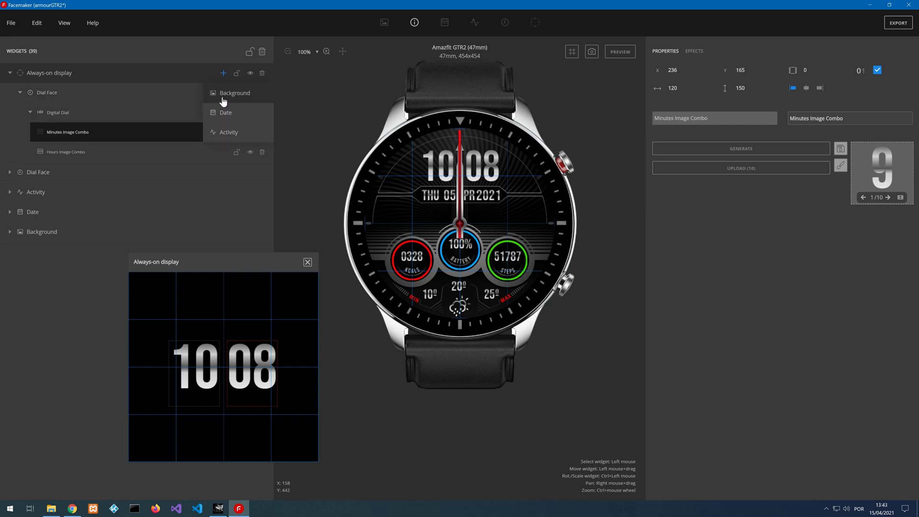
{"action": "left_click", "coordinate": [222, 99]}
{"action": "left_click", "coordinate": [224, 173]}
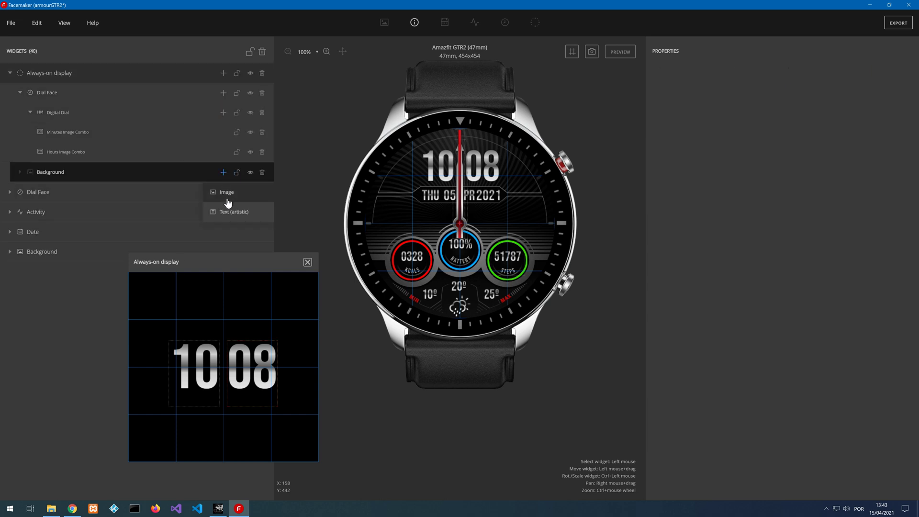
{"action": "left_click", "coordinate": [229, 214]}
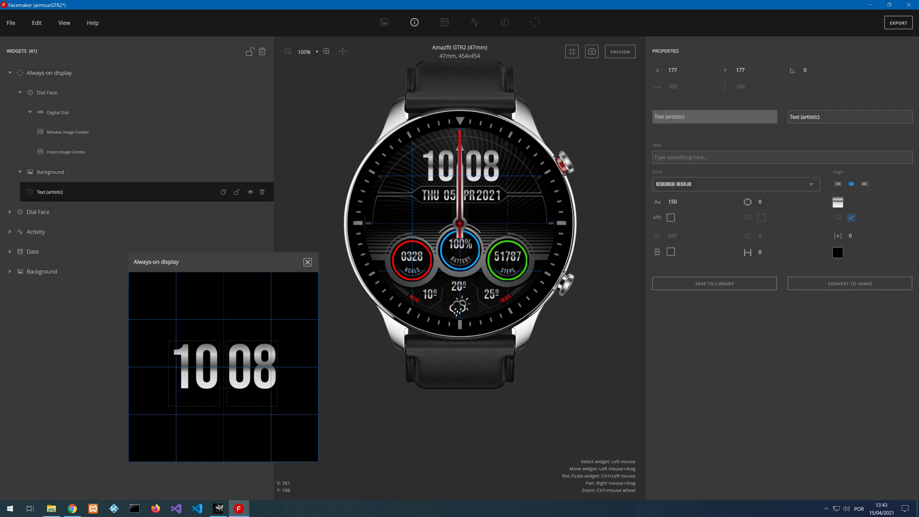
{"action": "type", "text": ":"}
- Set the always-on hours' Y position back to 165 and lock the always-on Dial Face with its digits
{"action": "left_click", "coordinate": [208, 392]}
{"action": "left_click_drag", "start_coordinate": [208, 392], "coordinate": [206, 392]}
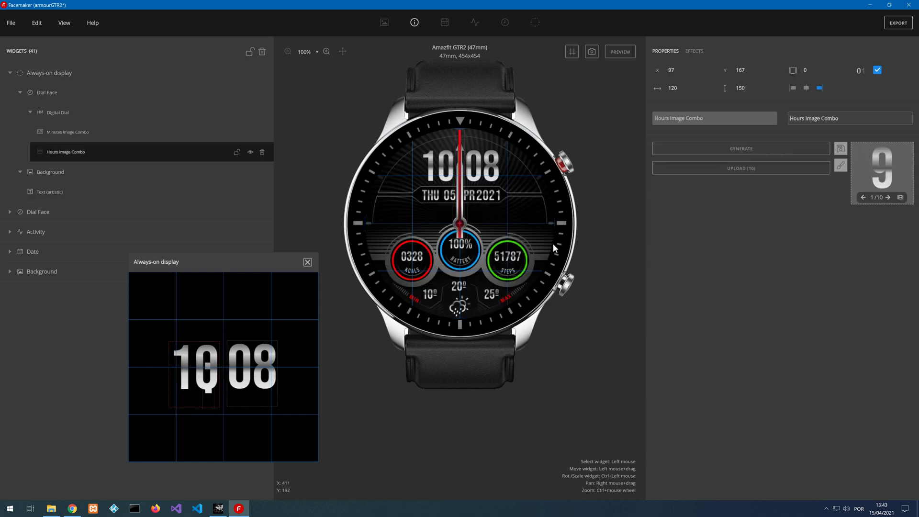
{"action": "left_click", "coordinate": [750, 72]}
{"action": "left_click", "coordinate": [750, 72]}
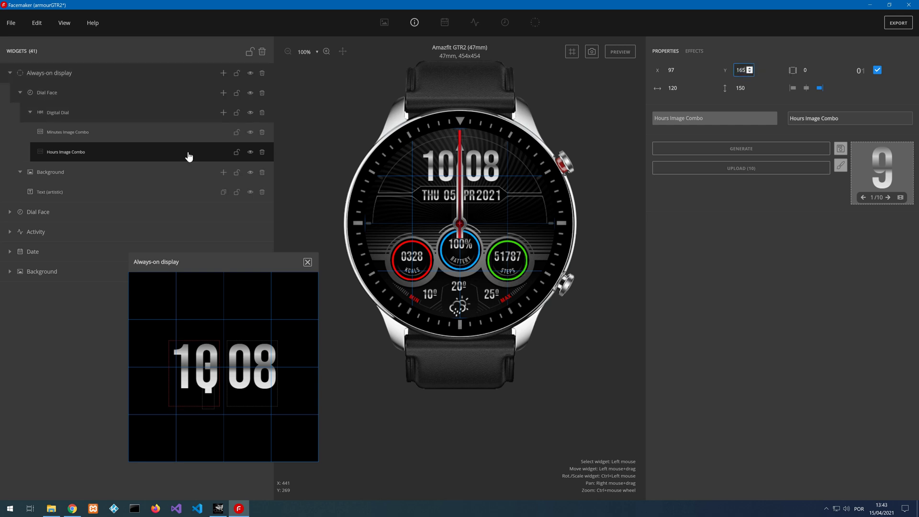
{"action": "left_click", "coordinate": [237, 134]}
{"action": "left_click", "coordinate": [239, 147]}
{"action": "left_click", "coordinate": [236, 93]}
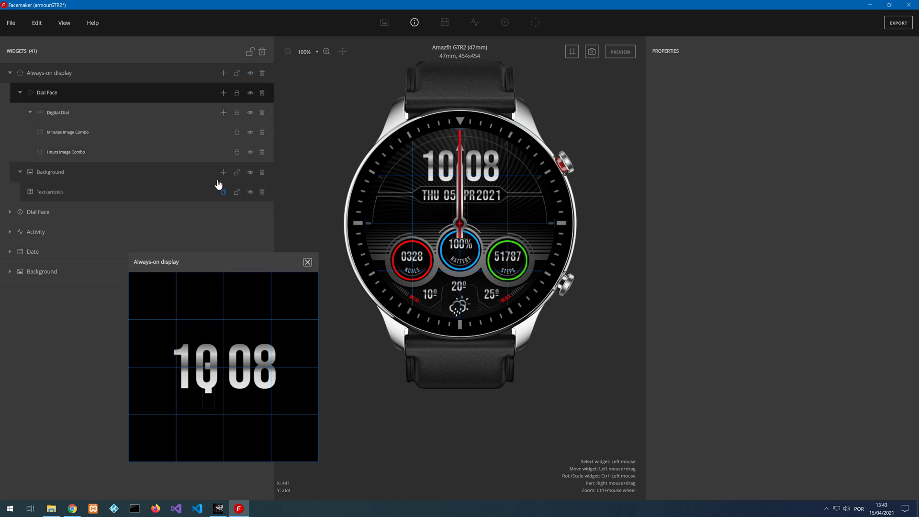
- Move the colon text between the hours and minutes to about X 214, Y 153, and set the minutes' X position to 240
{"action": "left_click", "coordinate": [172, 194]}
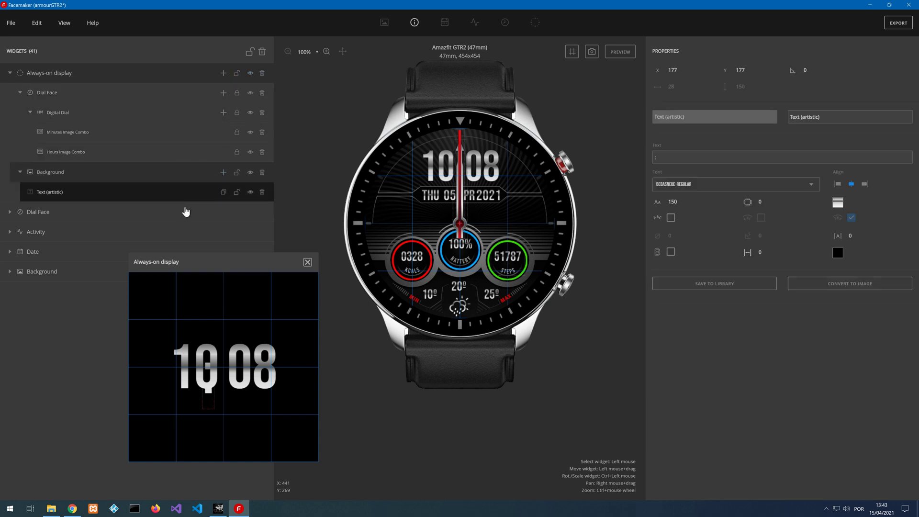
{"action": "left_click_drag", "start_coordinate": [208, 397], "coordinate": [223, 385]}
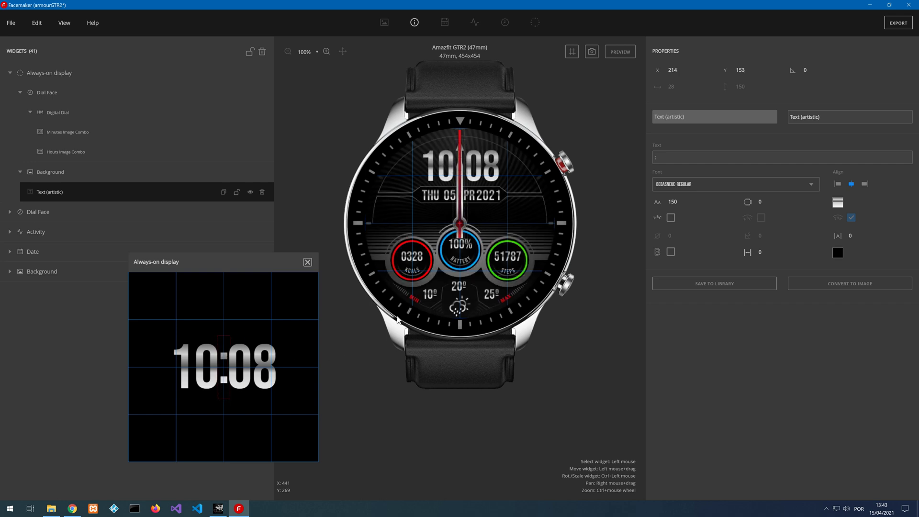
{"action": "left_click", "coordinate": [91, 137]}
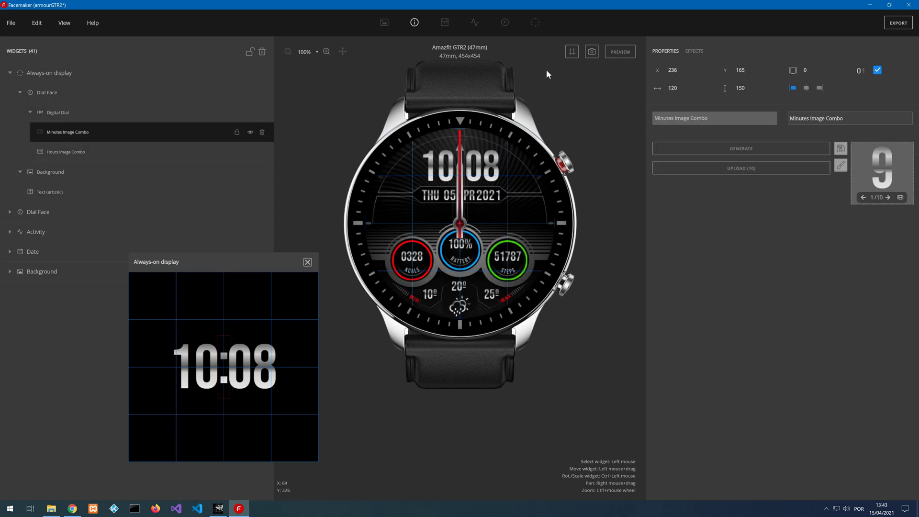
{"action": "left_click", "coordinate": [683, 70]}
{"action": "left_click", "coordinate": [683, 70]}
{"action": "left_click", "coordinate": [683, 70]}
{"action": "left_click", "coordinate": [683, 69]}
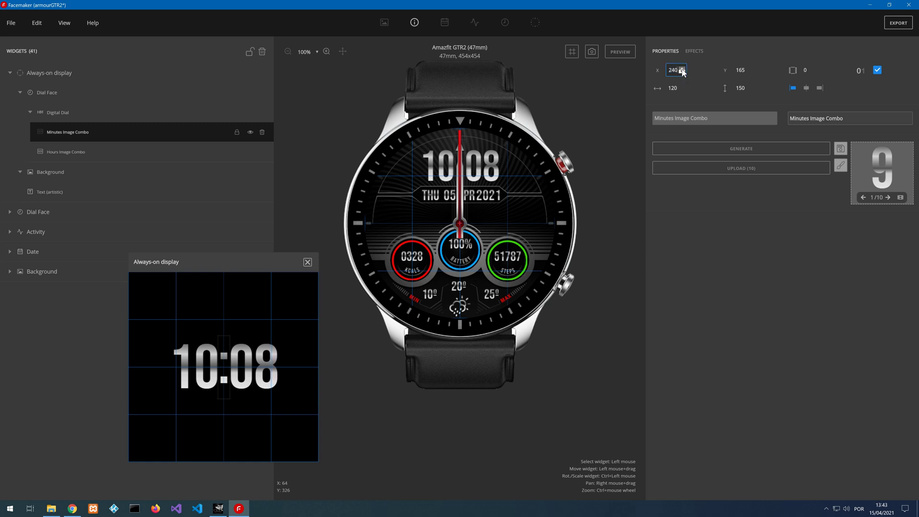
- Preview the watch face alongside the always-on display, moving its window beside the watch before closing it
{"action": "left_click", "coordinate": [630, 53]}
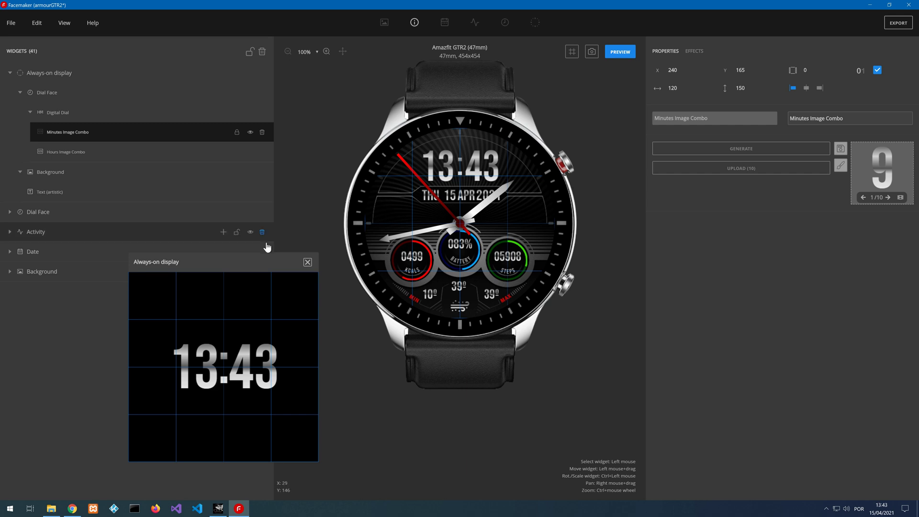
{"action": "left_click_drag", "start_coordinate": [266, 263], "coordinate": [444, 105]}
{"action": "left_click_drag", "start_coordinate": [567, 126], "coordinate": [753, 199]}
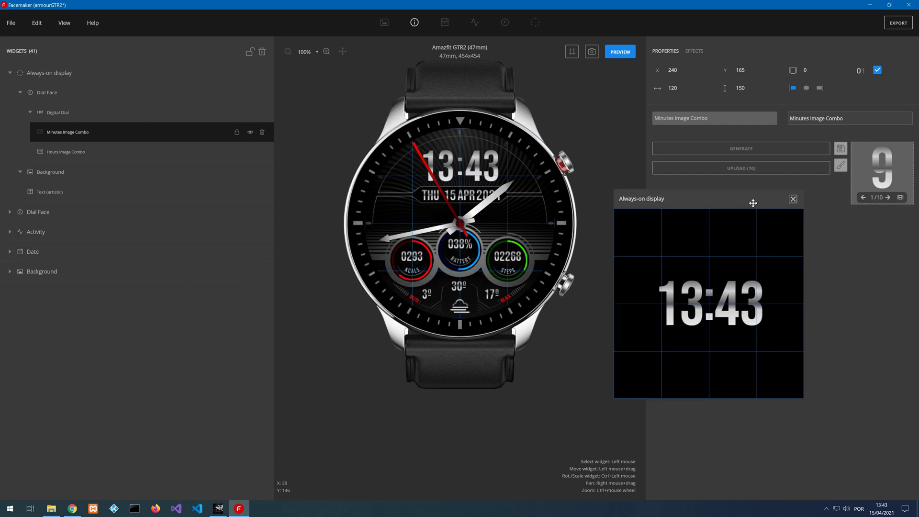
{"action": "left_click", "coordinate": [793, 200]}
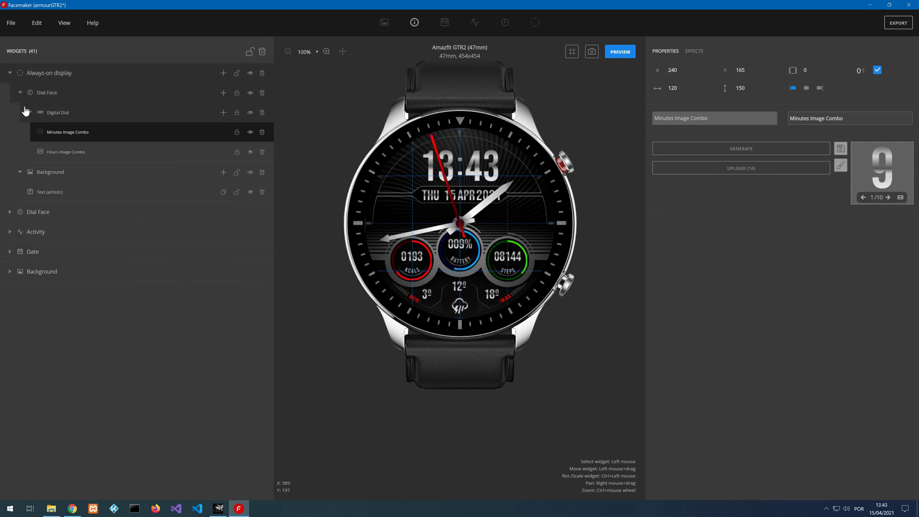
- Save the watch face project and collapse the Always-on display group in the widget list
{"action": "left_click", "coordinate": [11, 22]}
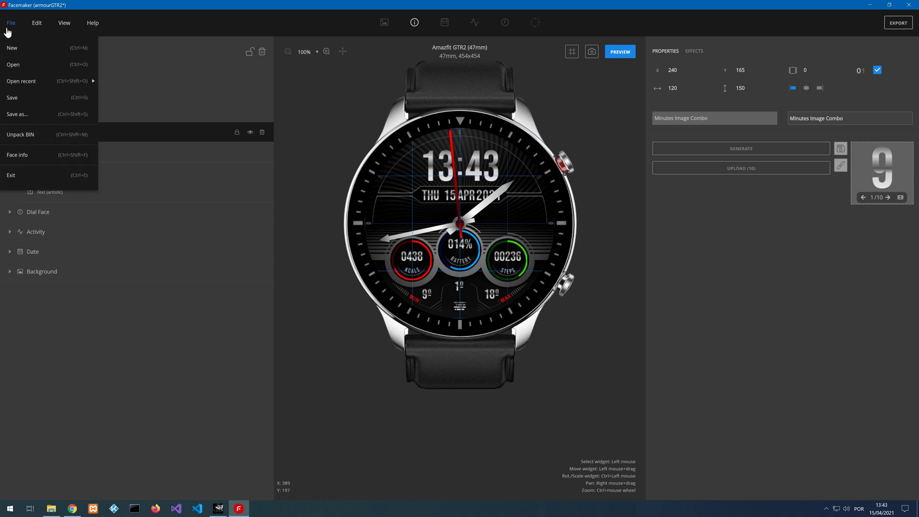
{"action": "left_click", "coordinate": [16, 103]}
{"action": "left_click", "coordinate": [10, 73]}
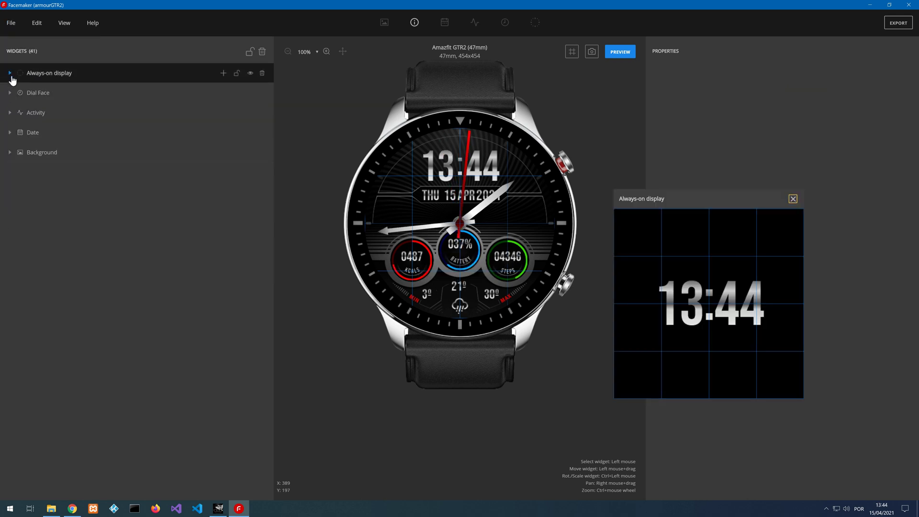
{"action": "left_click", "coordinate": [65, 97]}
{"action": "left_click", "coordinate": [64, 121]}
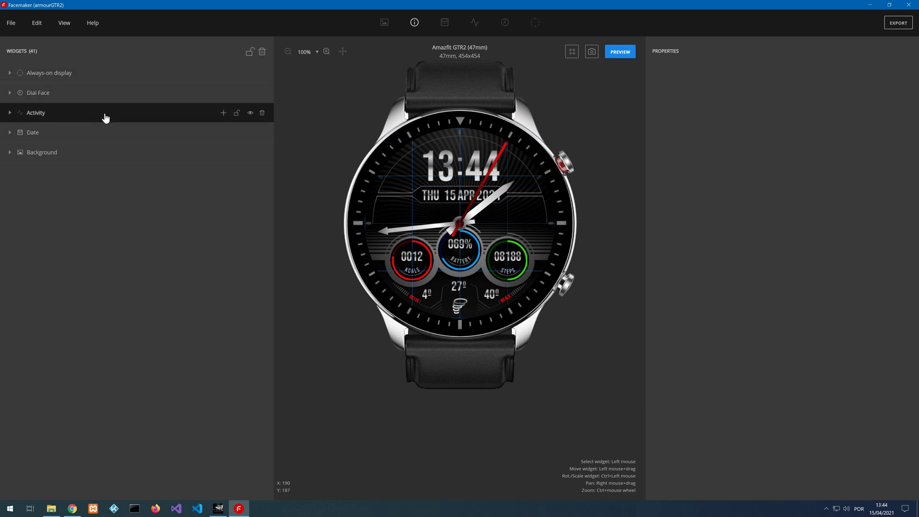
{"action": "left_click", "coordinate": [326, 52]}
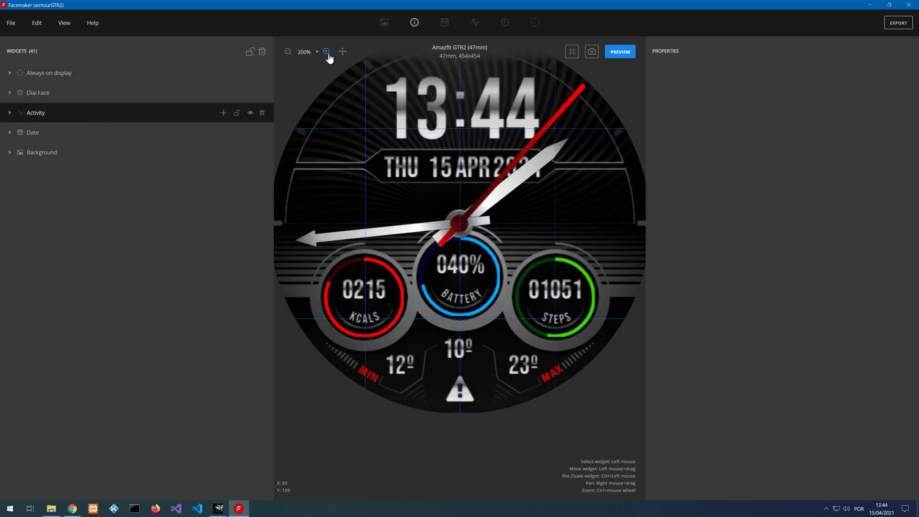
{"action": "left_click", "coordinate": [288, 51]}
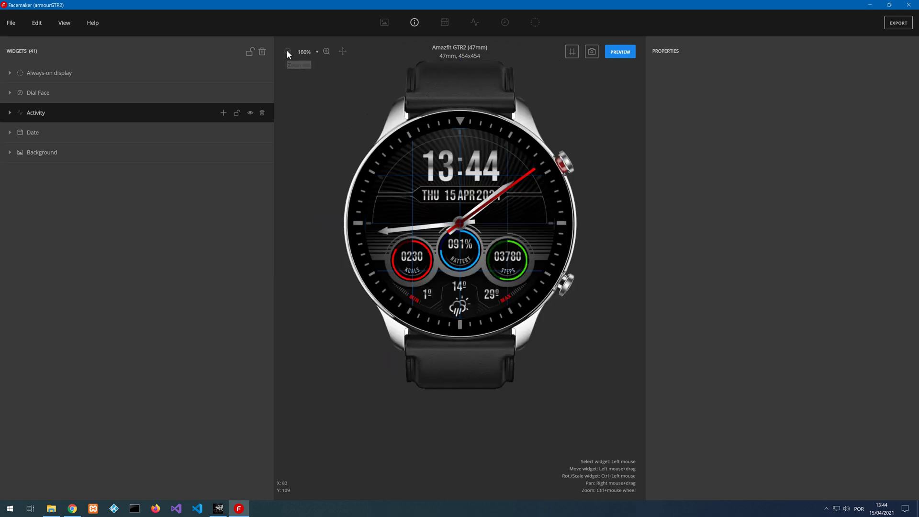
- Open the watch snapshot settings and try out the Watch, Reflection and Animation options
{"action": "left_click", "coordinate": [592, 51]}
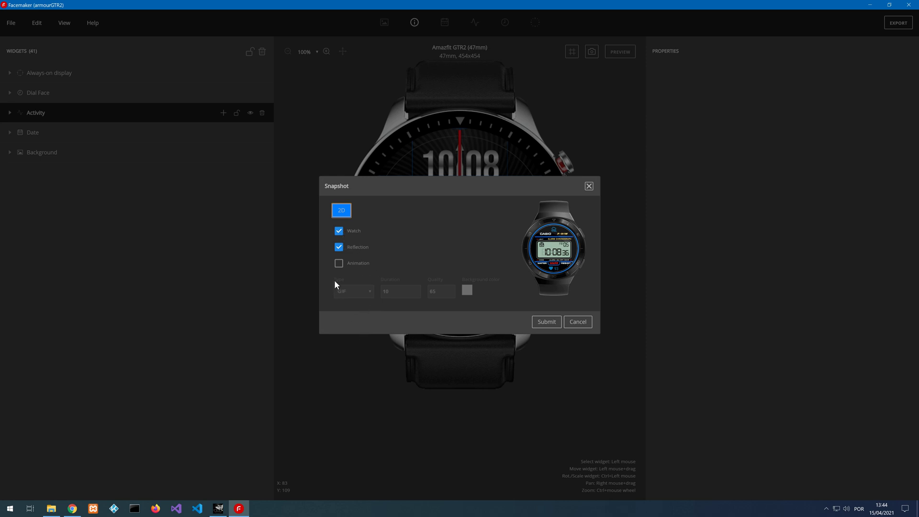
{"action": "left_click", "coordinate": [339, 247]}
{"action": "left_click", "coordinate": [338, 231]}
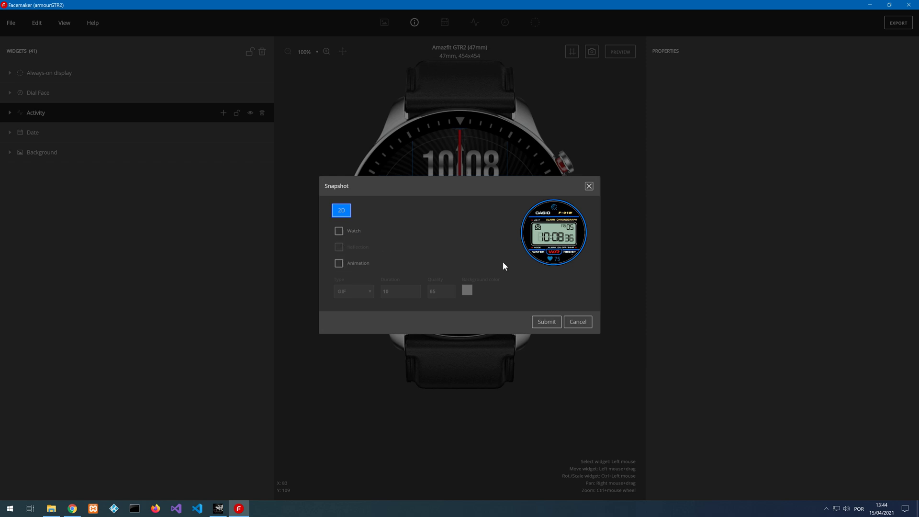
{"action": "left_click", "coordinate": [340, 233]}
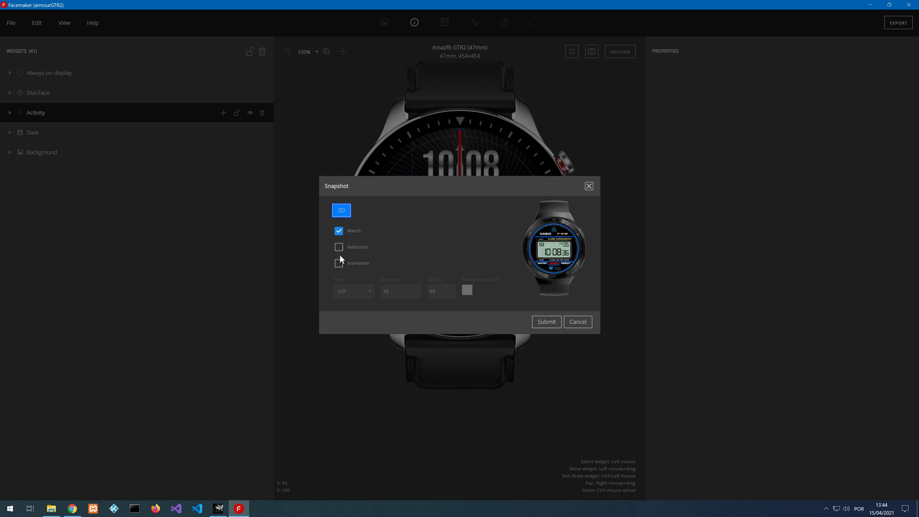
{"action": "left_click", "coordinate": [339, 248]}
{"action": "left_click", "coordinate": [339, 264]}
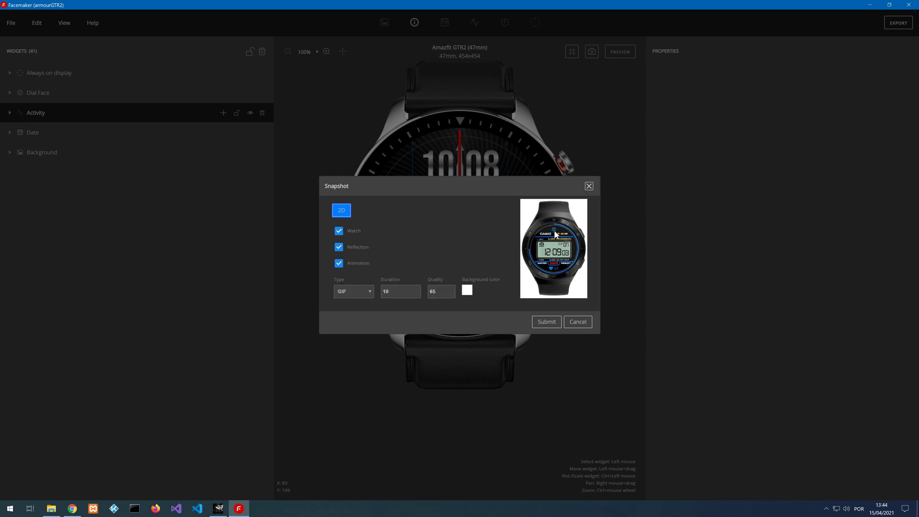
{"action": "left_click", "coordinate": [338, 267]}
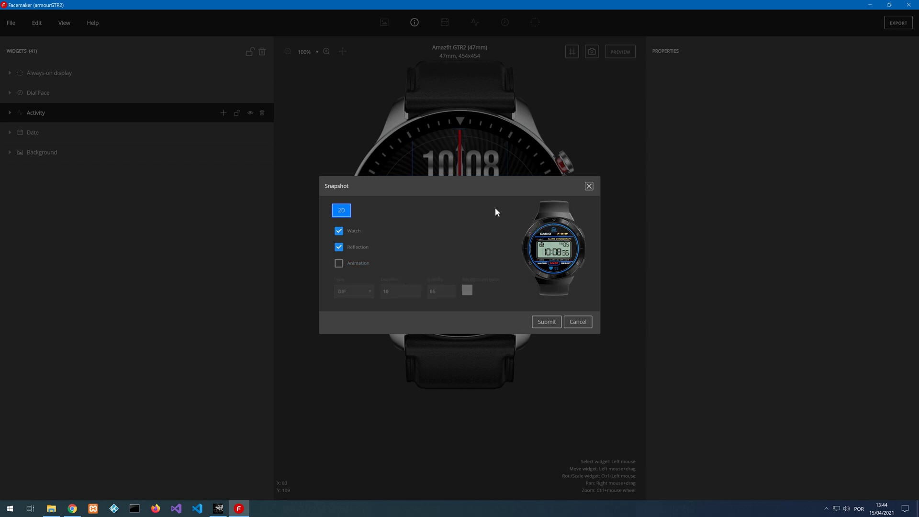
- Take a 2D snapshot with Watch and Reflection enabled, and save it as armourGTR2_snapshot.png on the Desktop
{"action": "left_click_drag", "start_coordinate": [487, 190], "coordinate": [190, 202]}
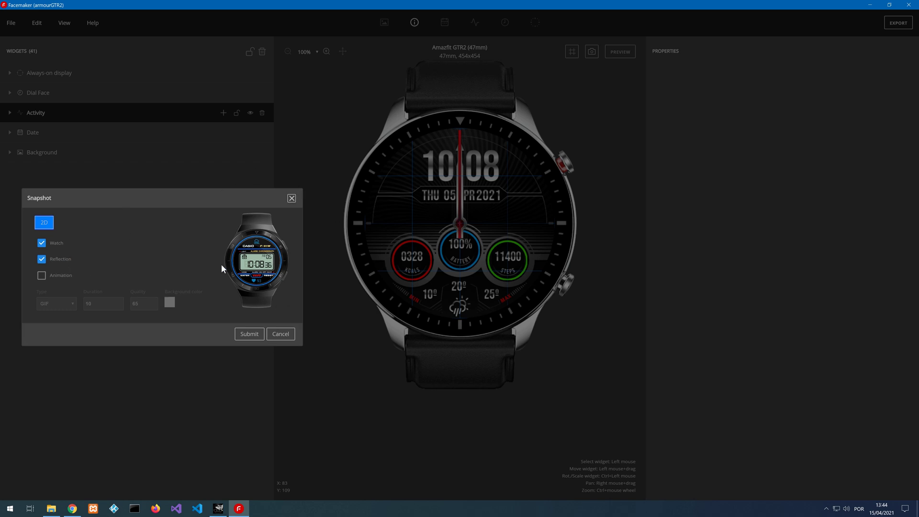
{"action": "left_click", "coordinate": [41, 261]}
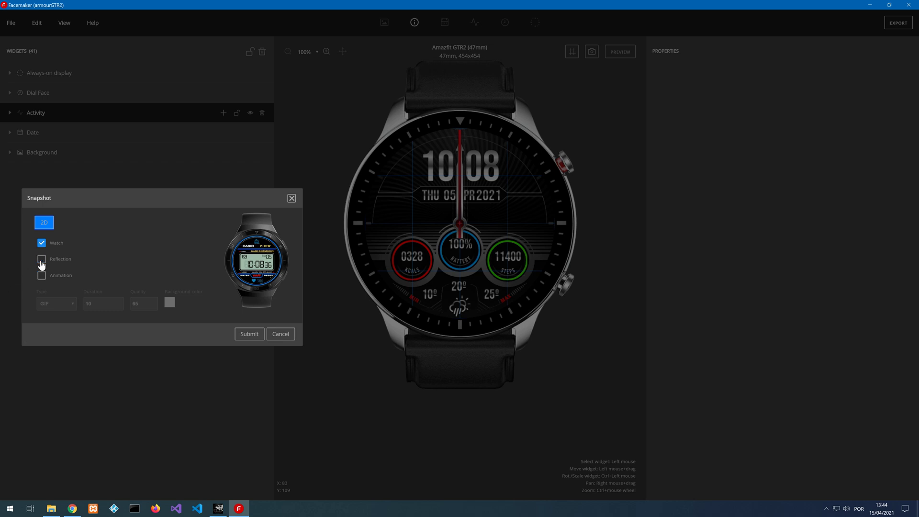
{"action": "left_click", "coordinate": [41, 261]}
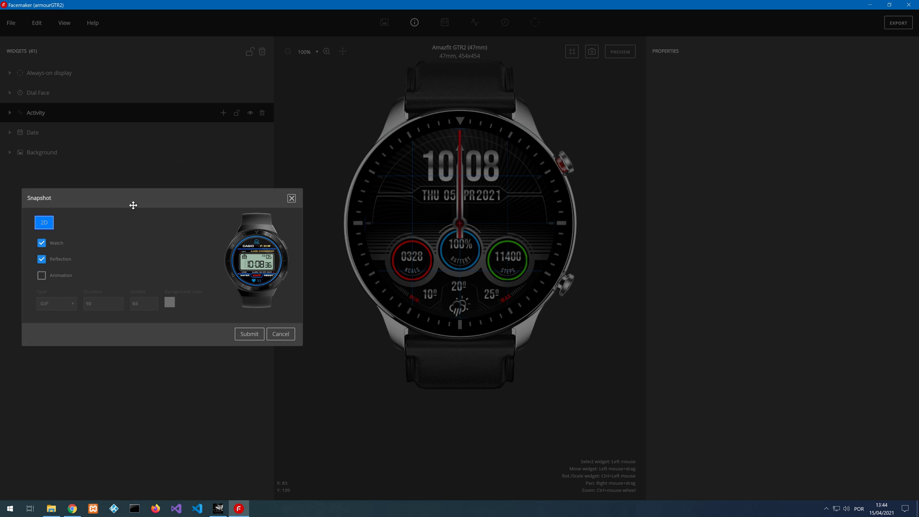
{"action": "left_click_drag", "start_coordinate": [133, 204], "coordinate": [167, 227]}
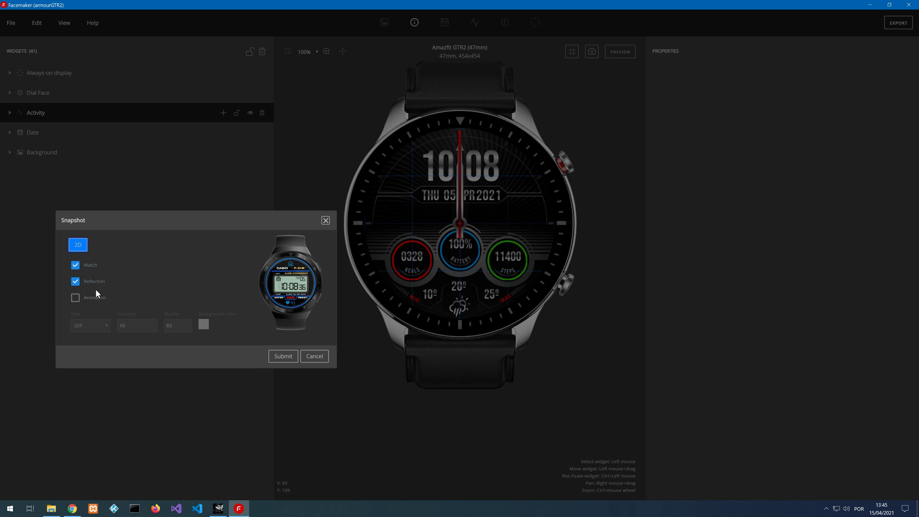
{"action": "left_click", "coordinate": [284, 361]}
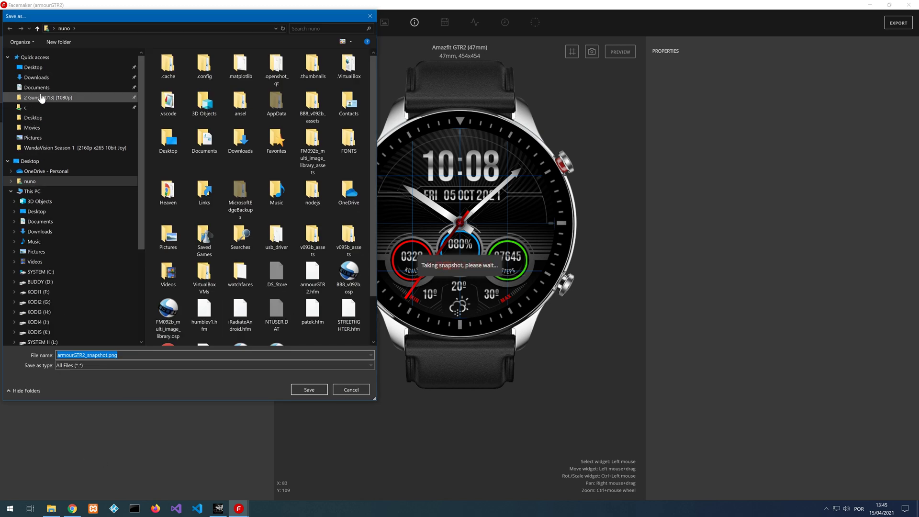
{"action": "left_click", "coordinate": [36, 67]}
{"action": "left_click", "coordinate": [311, 390]}
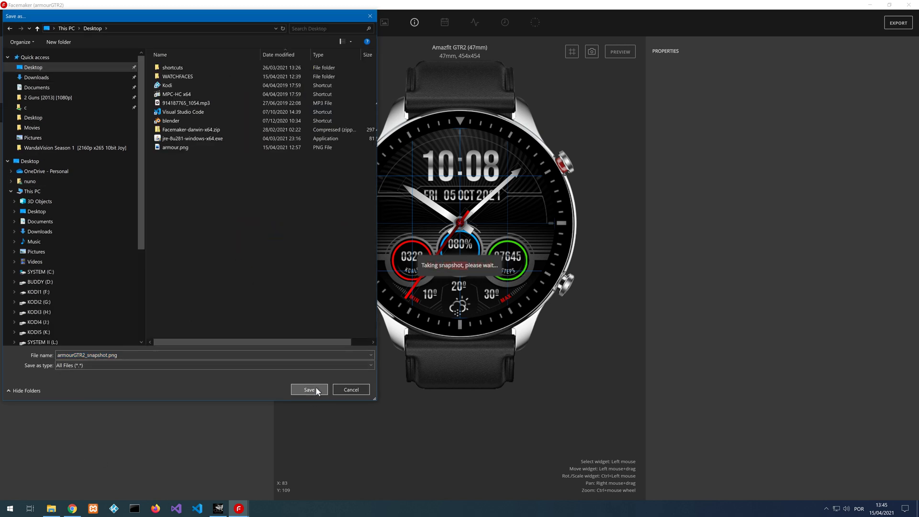
{"action": "left_click", "coordinate": [513, 257]}
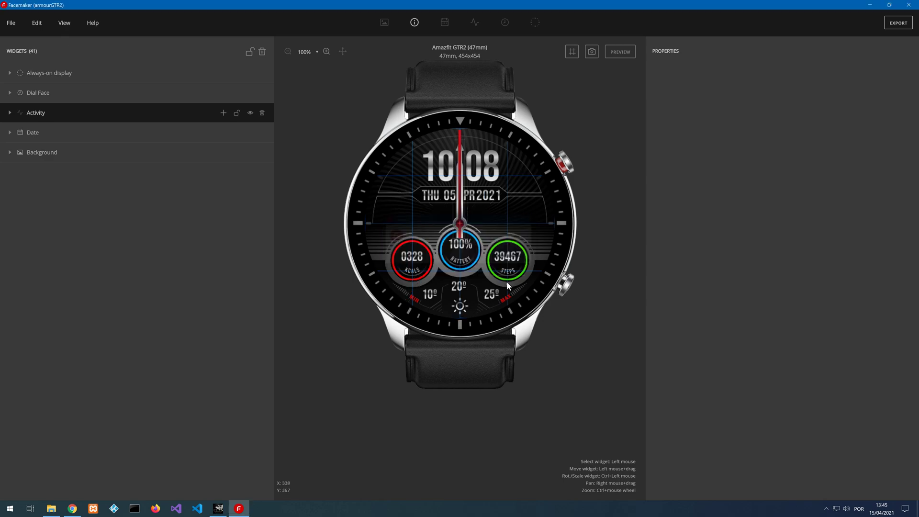
- View the saved snapshot image from the Windows desktop in the photo viewer at closer range, and close it
{"action": "left_click", "coordinate": [869, 5]}
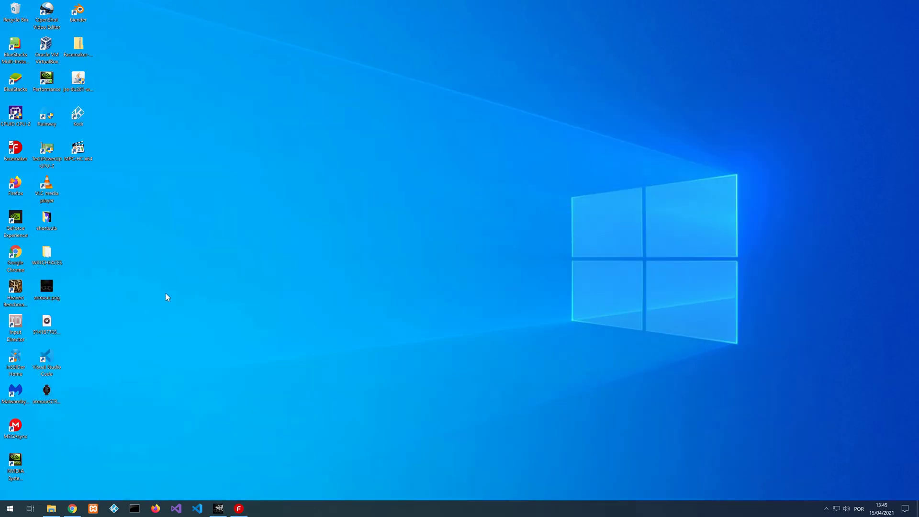
{"action": "double_click", "coordinate": [47, 391]}
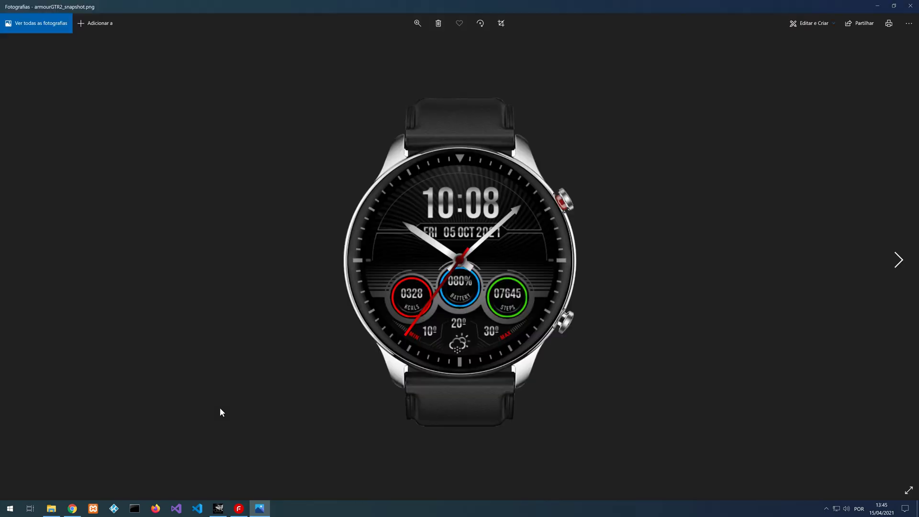
{"action": "scroll", "coordinate": [455, 241], "scroll_direction": "up", "scroll_amount": 4}
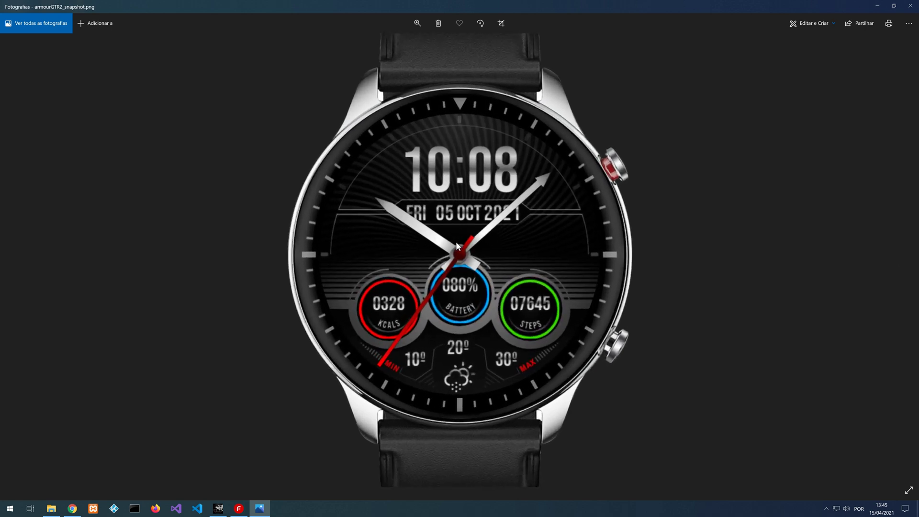
{"action": "scroll", "coordinate": [456, 246], "scroll_direction": "up", "scroll_amount": 1}
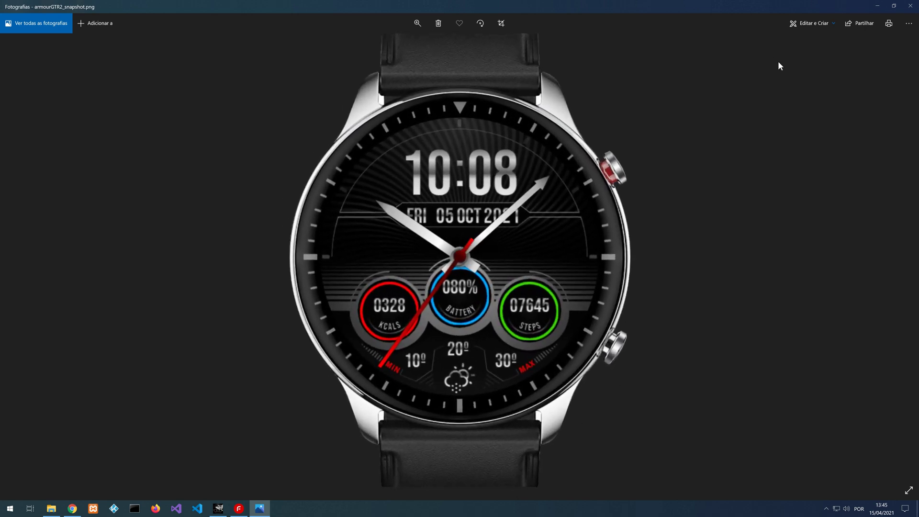
{"action": "scroll", "coordinate": [492, 329], "scroll_direction": "down", "scroll_amount": 2}
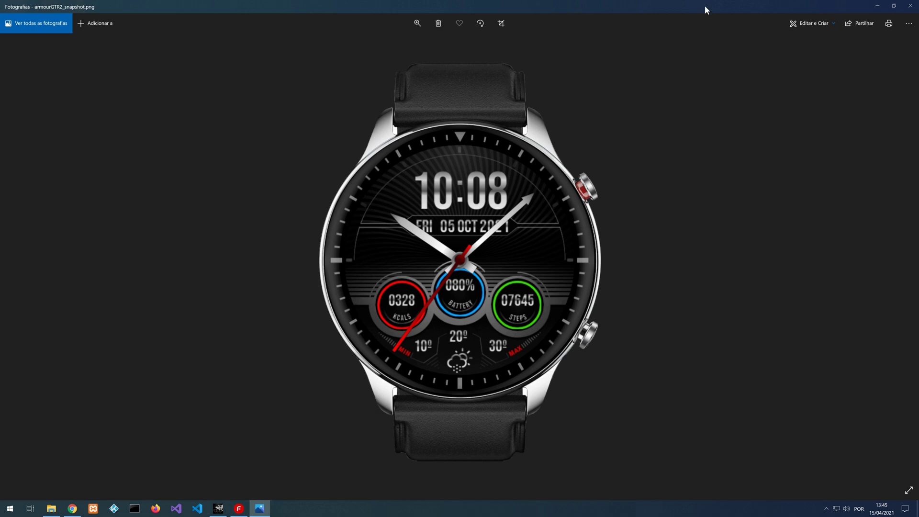
{"action": "left_click", "coordinate": [911, 7]}
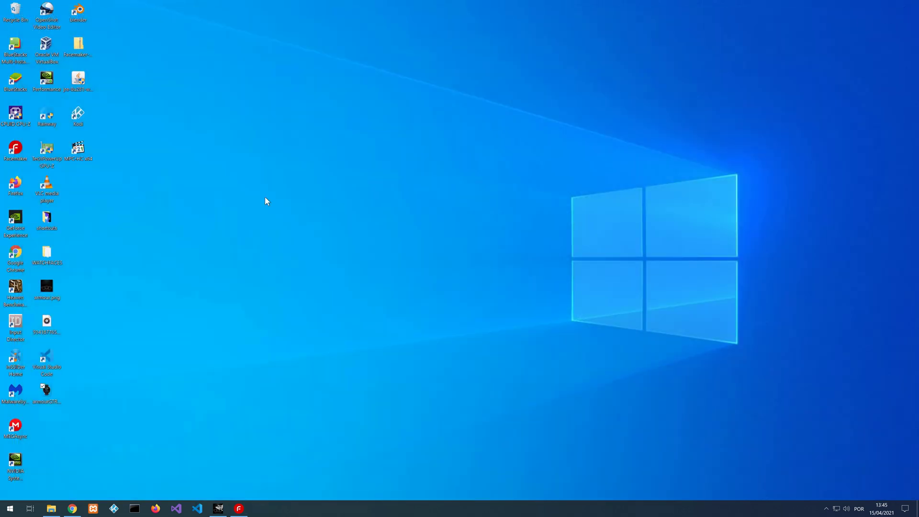
- Switch back to Facemaker and review the watch face's Face info, closing it without changes
{"action": "left_click", "coordinate": [236, 510]}
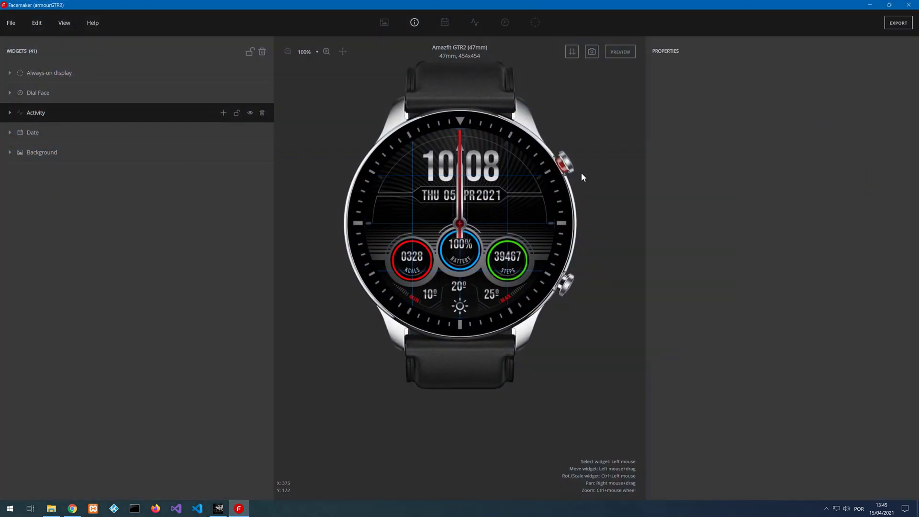
{"action": "left_click", "coordinate": [10, 23]}
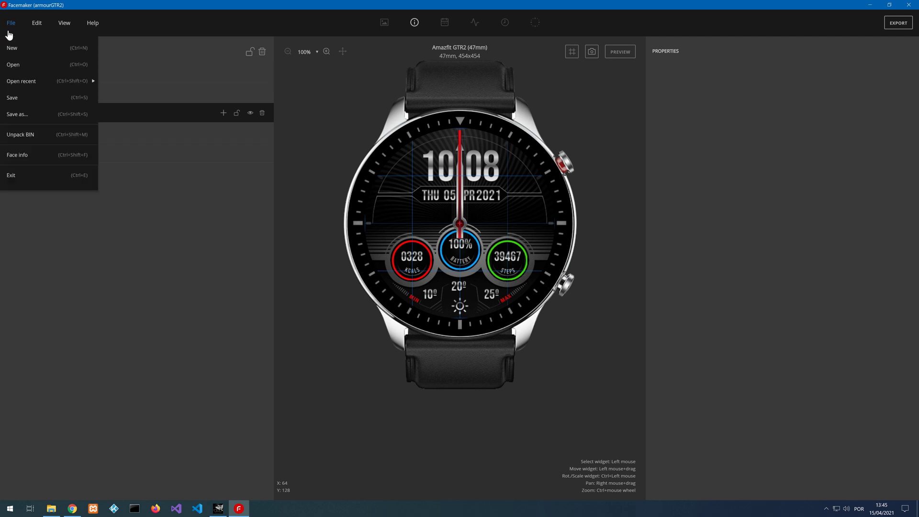
{"action": "left_click", "coordinate": [20, 154]}
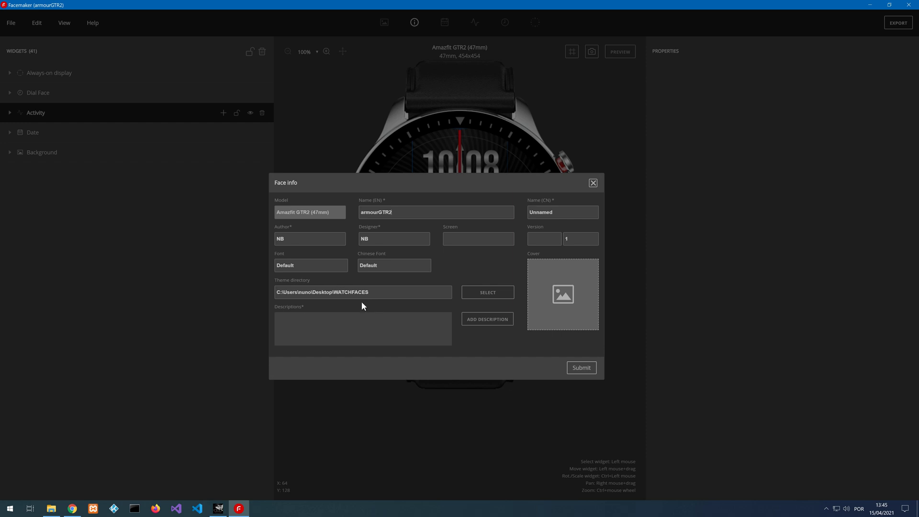
{"action": "left_click", "coordinate": [593, 184]}
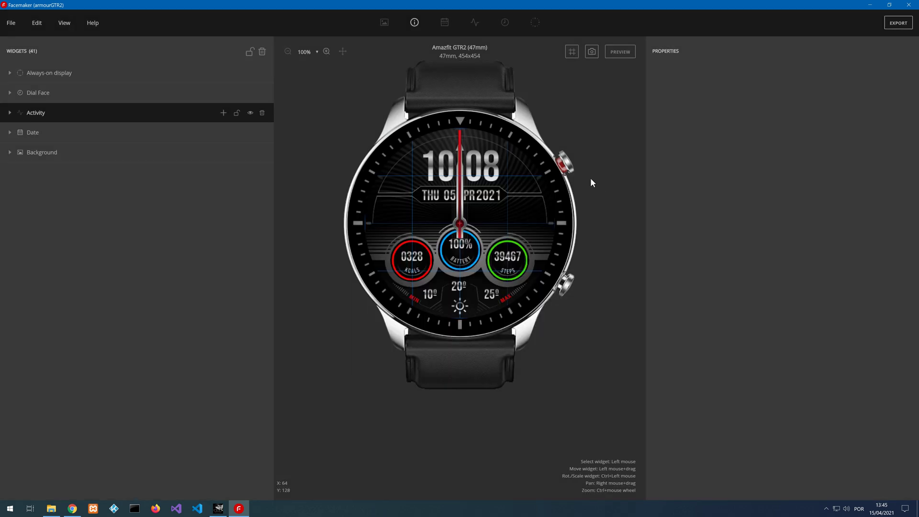
- Export the watch face by generating its theme folder
{"action": "left_click", "coordinate": [893, 24]}
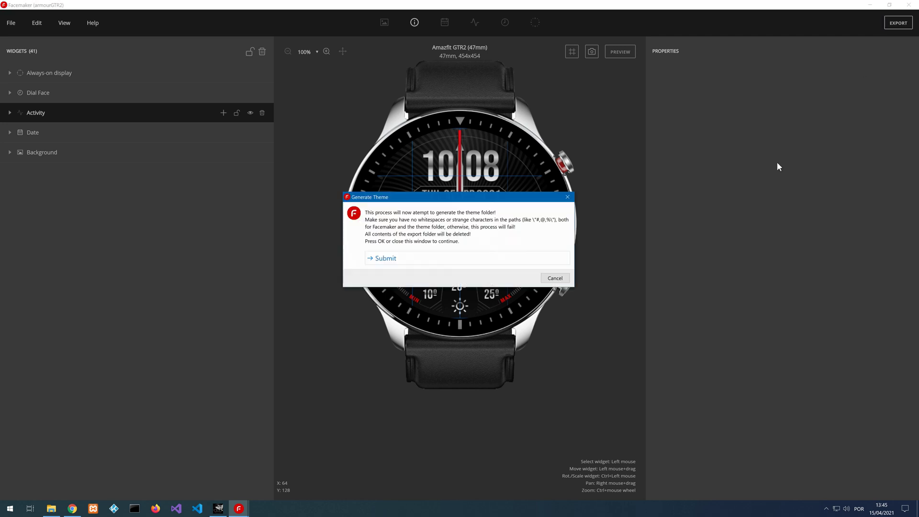
{"action": "left_click", "coordinate": [388, 259]}
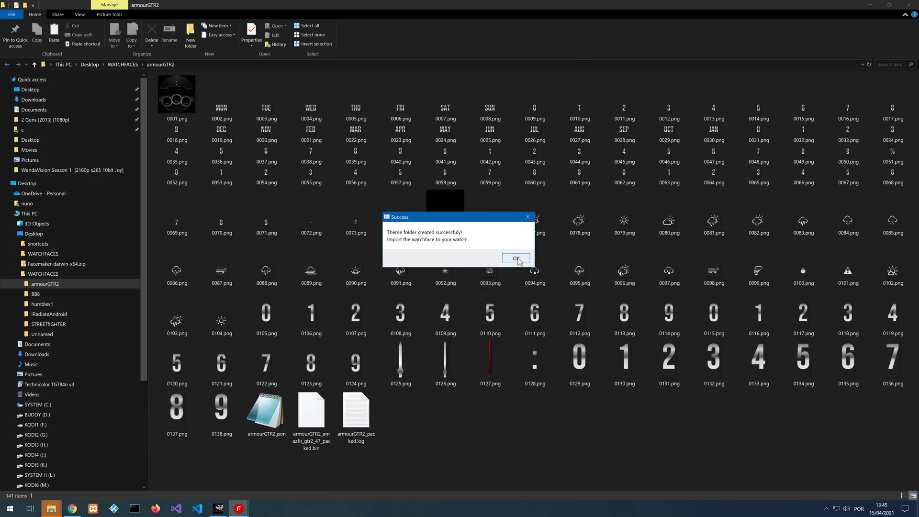
{"action": "left_click", "coordinate": [516, 258]}
{"action": "left_click", "coordinate": [870, 5]}
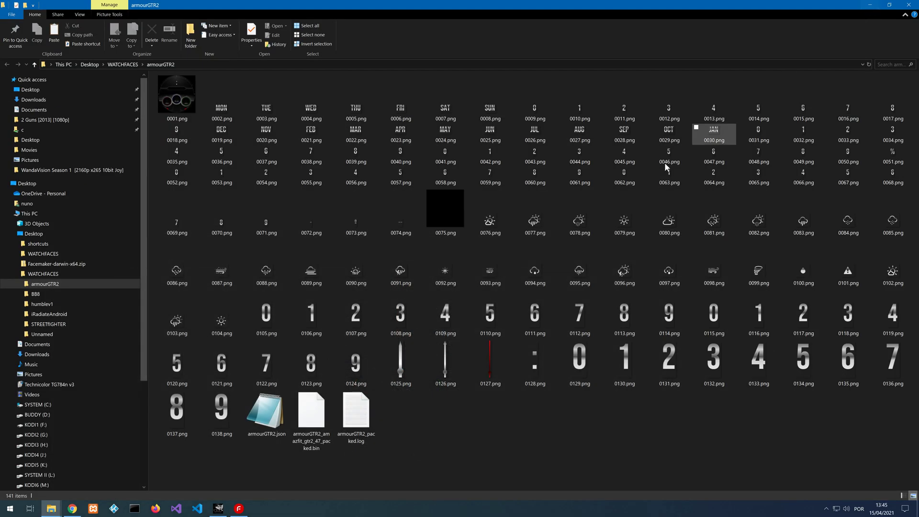
- Examine the exported images in the armourGTR2 folder, from 0001.png to 0138.png, including the background image and the digits 0105.png to 0124.png
{"action": "left_click", "coordinate": [194, 113]}
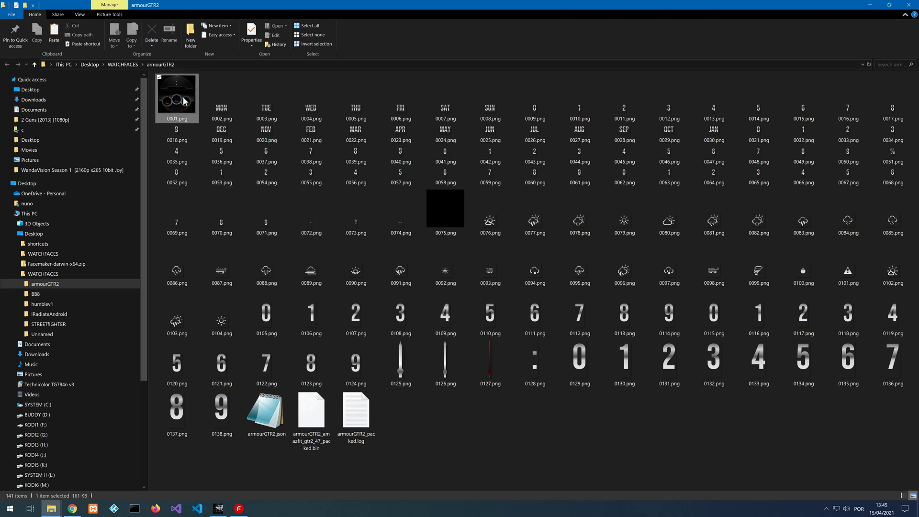
{"action": "left_click", "coordinate": [218, 422], "text": "shift"}
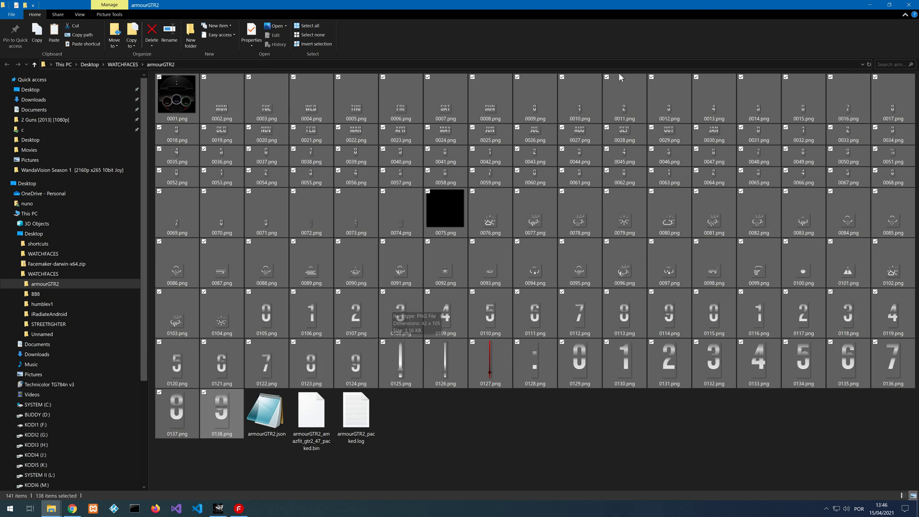
{"action": "left_click", "coordinate": [520, 453]}
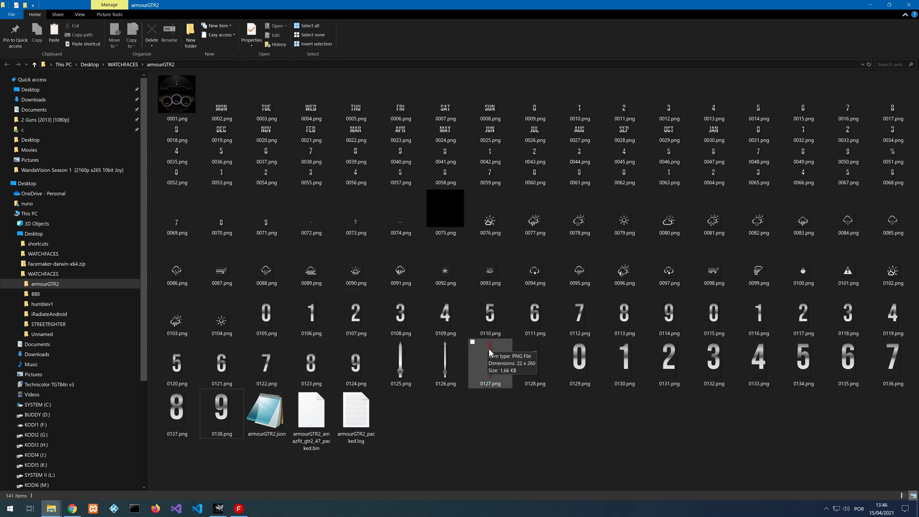
{"action": "left_click", "coordinate": [177, 103]}
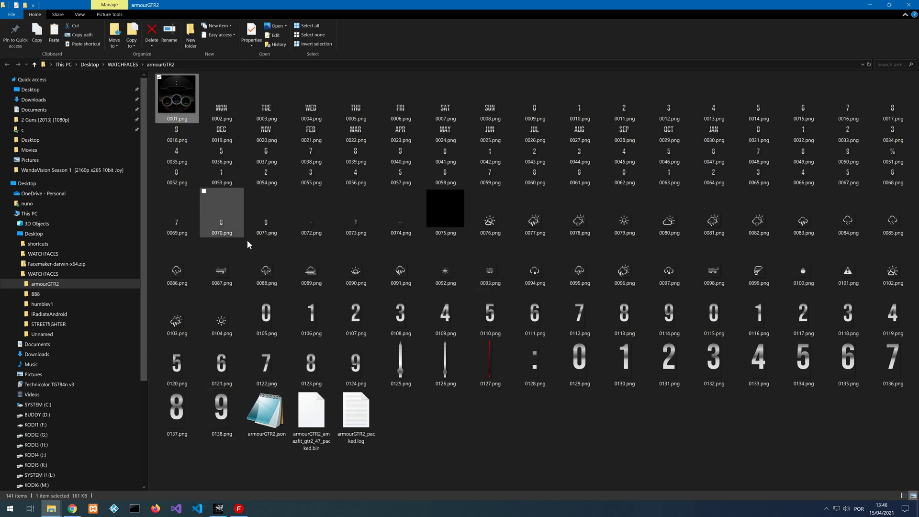
{"action": "left_click", "coordinate": [266, 313]}
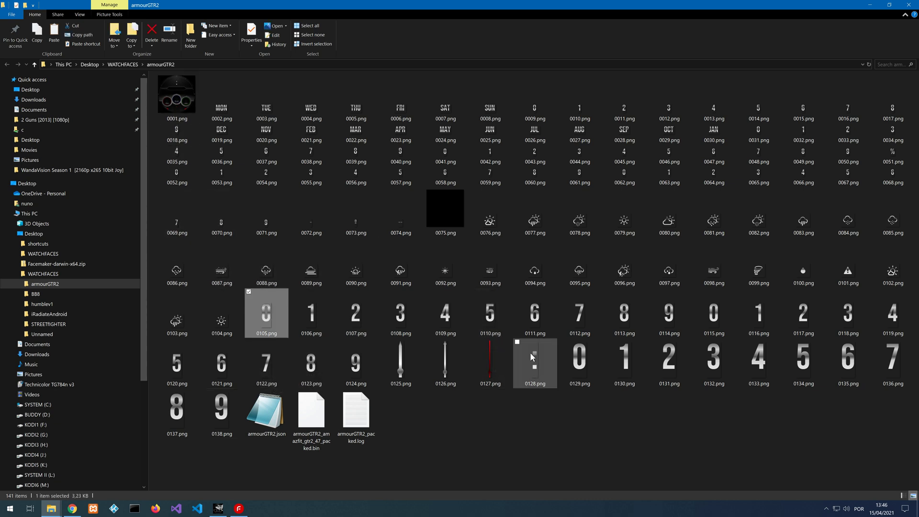
{"action": "left_click", "coordinate": [366, 366], "text": "shift"}
{"action": "left_click", "coordinate": [448, 428]}
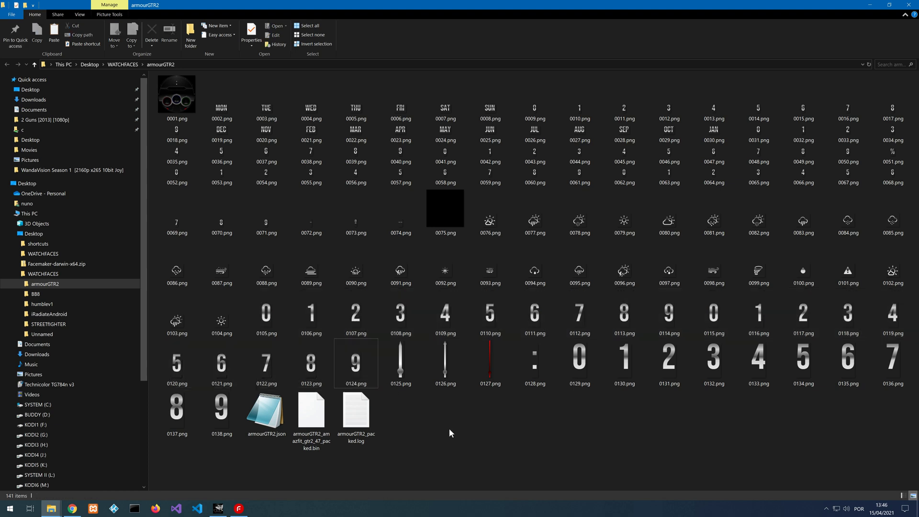
- Examine the exported digit images 0129.png to 0138.png against the watch face in Facemaker, and locate the packed .bin file
{"action": "left_click", "coordinate": [577, 375]}
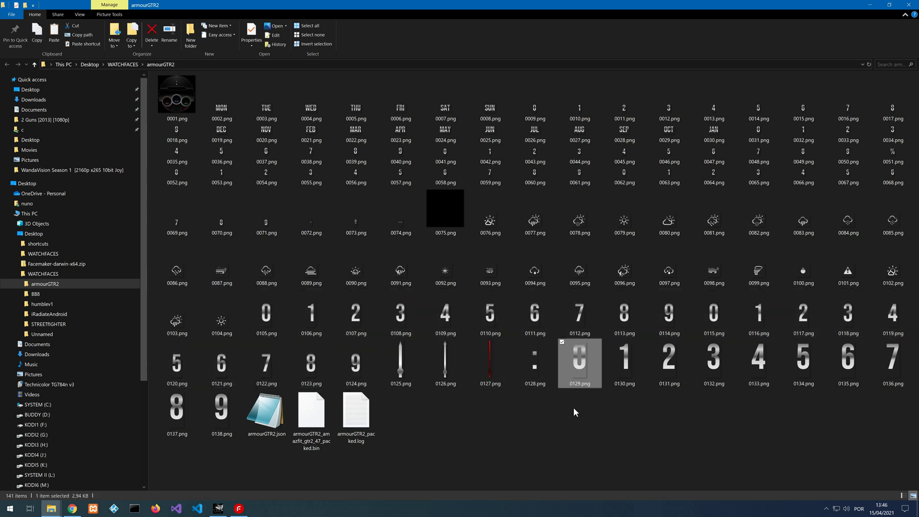
{"action": "left_click", "coordinate": [213, 415], "text": "shift"}
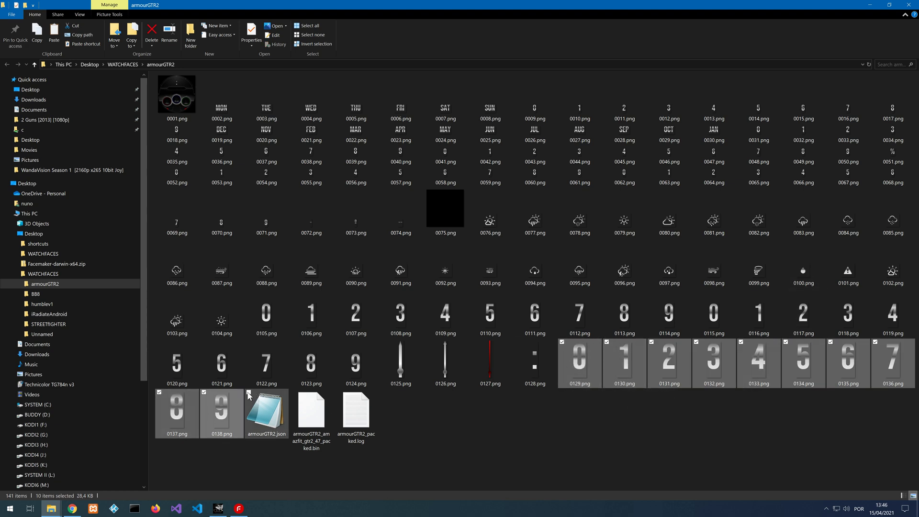
{"action": "left_click", "coordinate": [239, 508]}
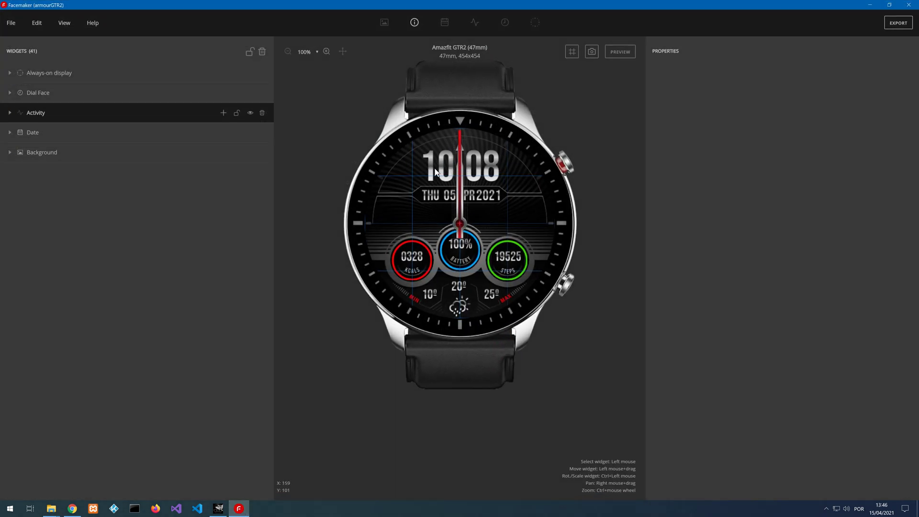
{"action": "left_click", "coordinate": [874, 4]}
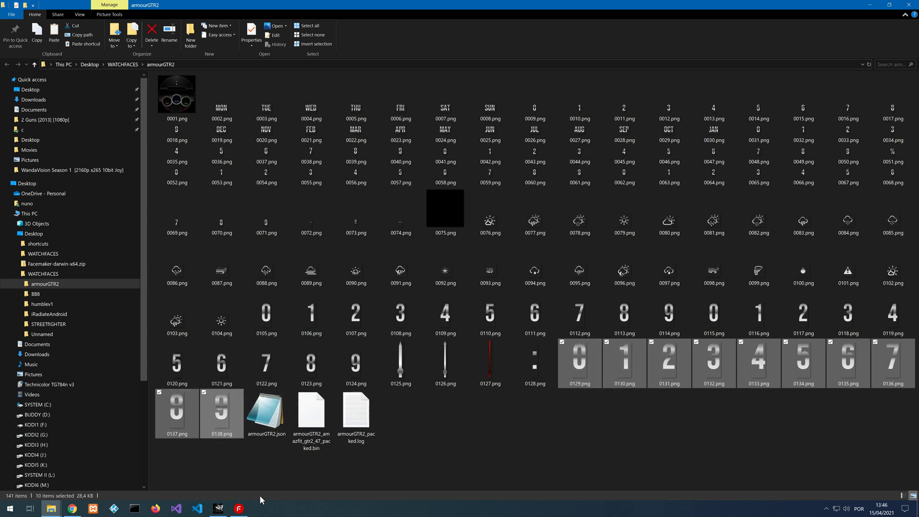
{"action": "left_click", "coordinate": [312, 416]}
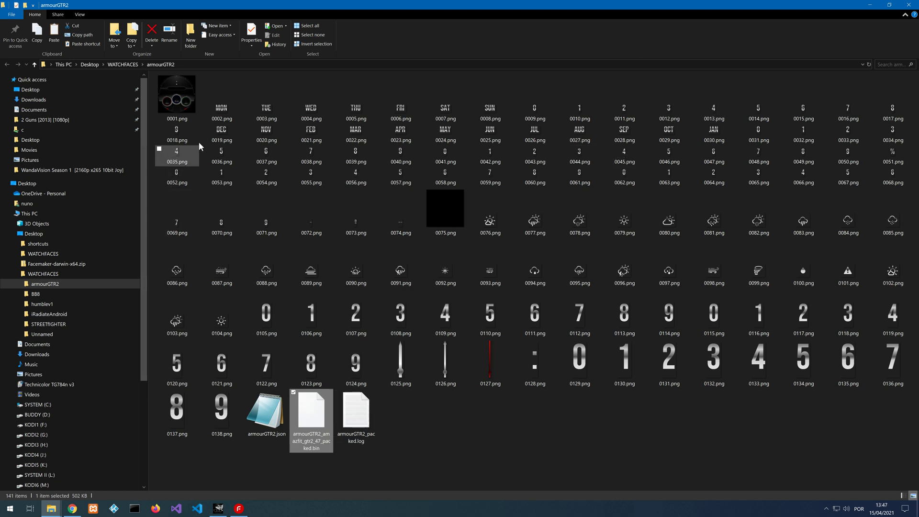
{"action": "left_click", "coordinate": [870, 4]}
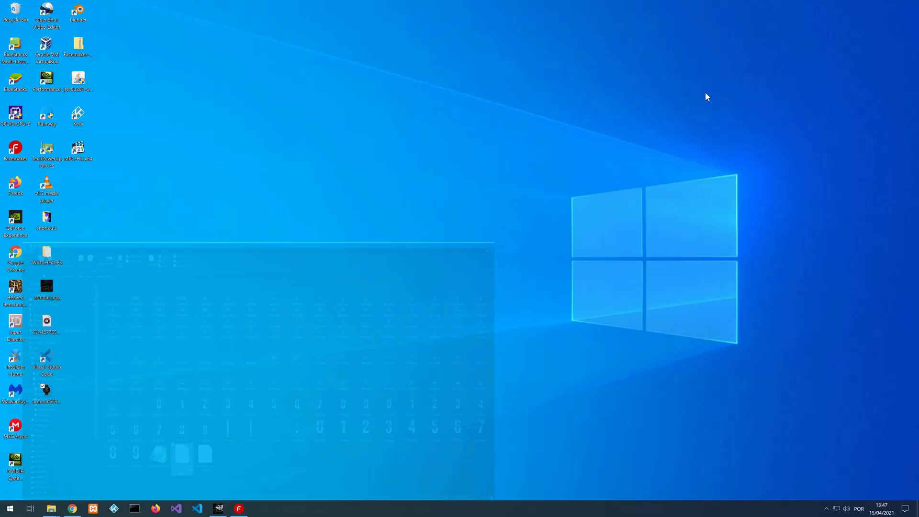
- Switch back to Facemaker and add a Preview widget to the Background group
{"action": "left_click", "coordinate": [239, 509]}
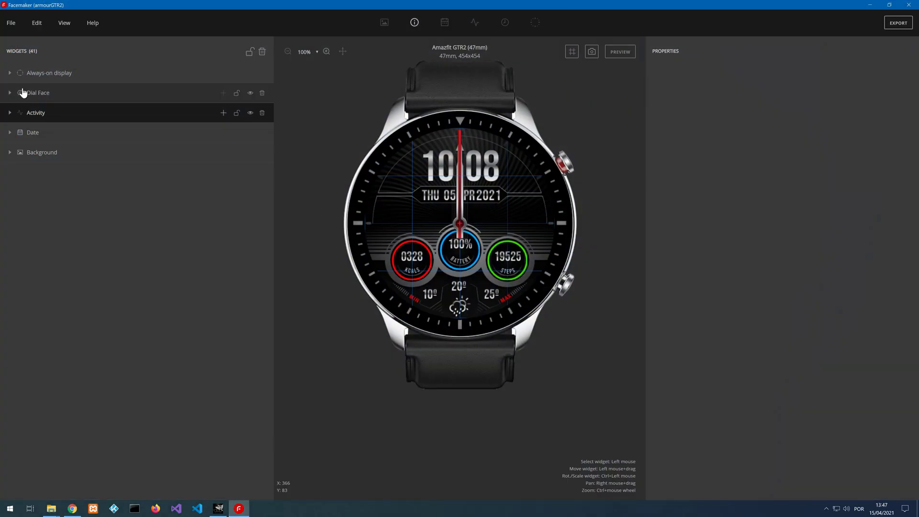
{"action": "left_click", "coordinate": [10, 153]}
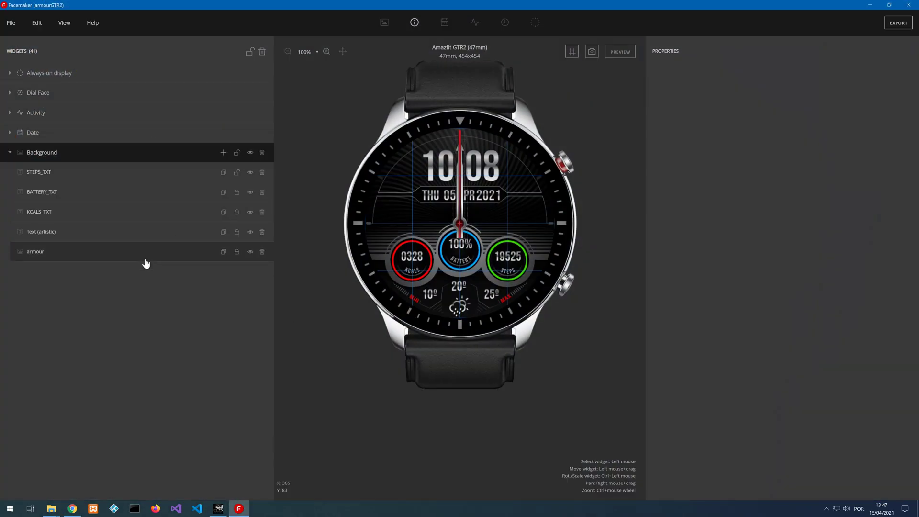
{"action": "left_click", "coordinate": [223, 153]}
{"action": "left_click", "coordinate": [216, 211]}
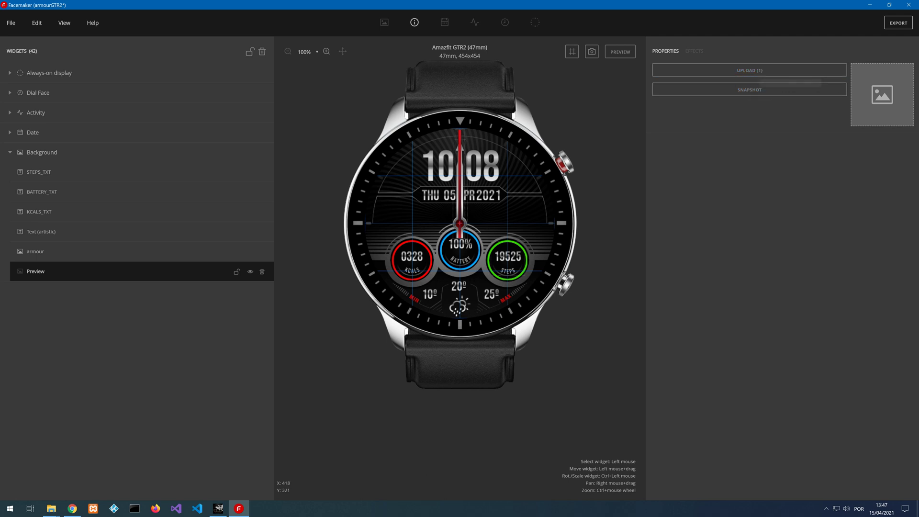
- Fill the Preview widget with a snapshot of the watch face as its image
{"action": "left_click", "coordinate": [220, 511]}
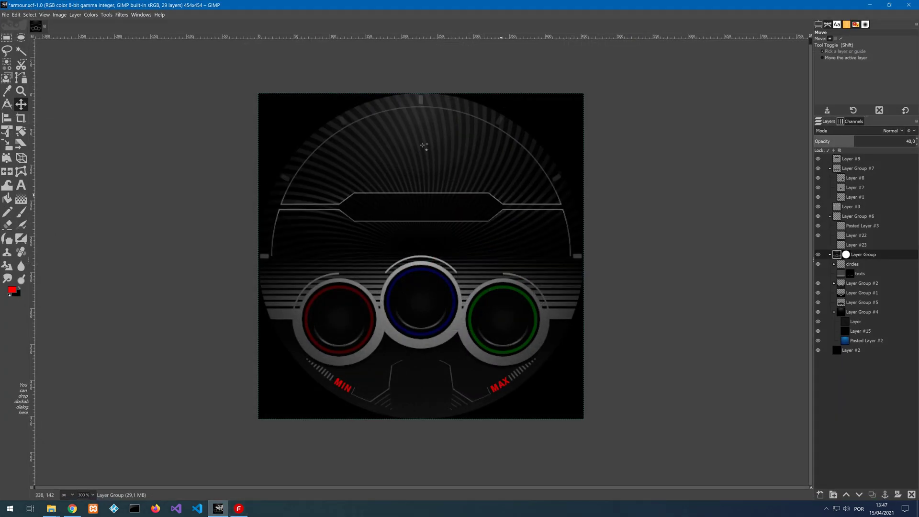
{"action": "left_click", "coordinate": [869, 5]}
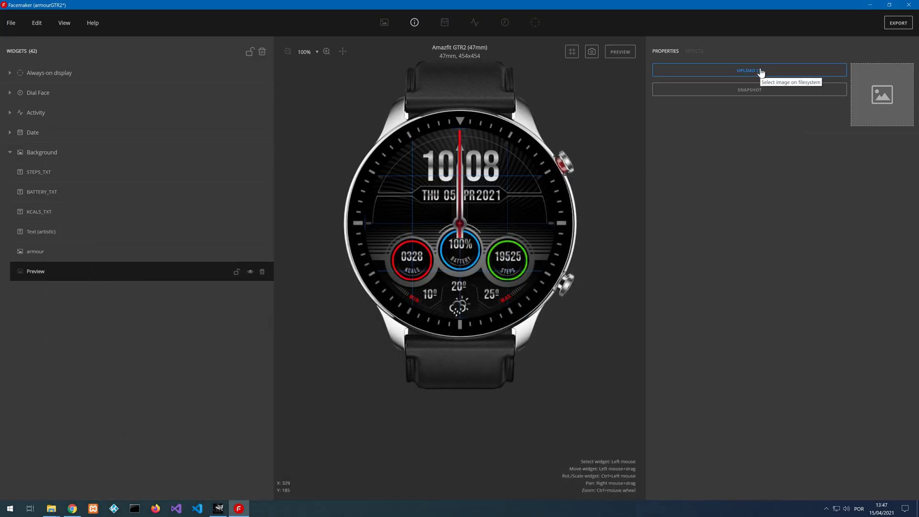
{"action": "left_click", "coordinate": [750, 94]}
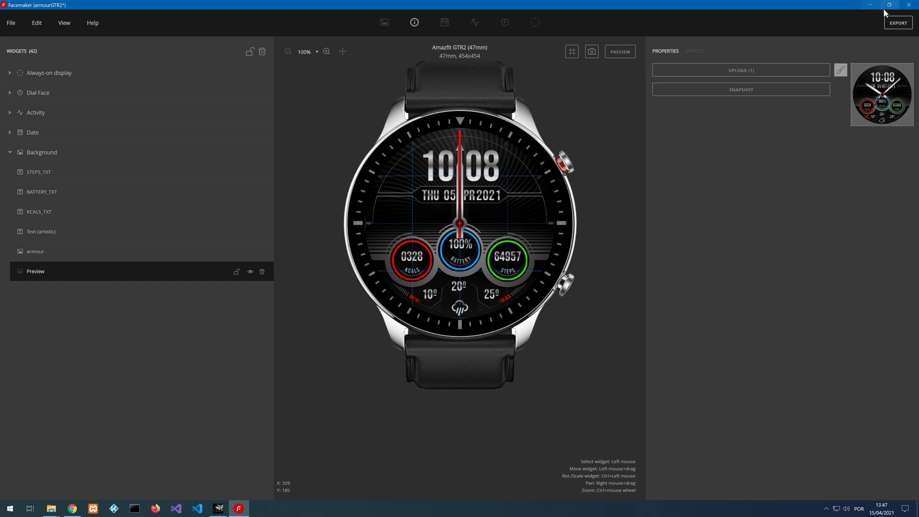
- Export the watch face again with its preview image, regenerating the armourGTR2 theme folder
{"action": "left_click", "coordinate": [898, 23]}
{"action": "left_click", "coordinate": [433, 259]}
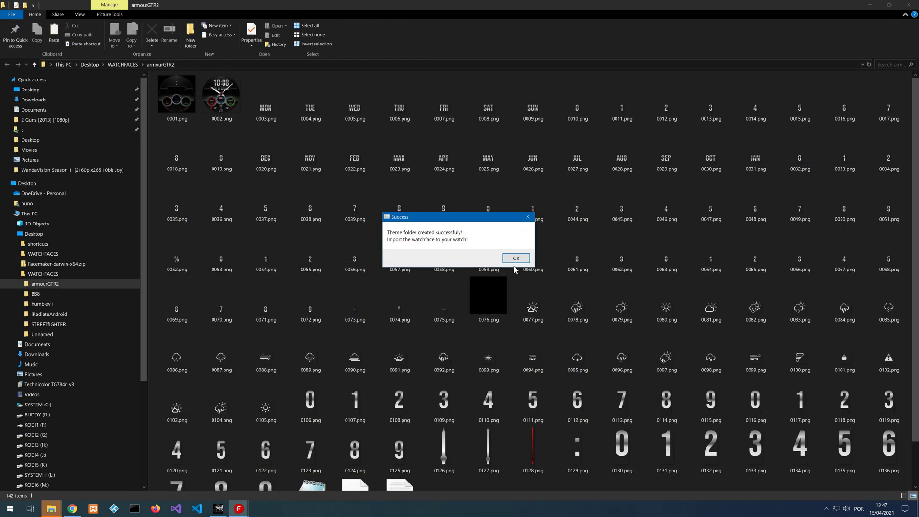
{"action": "left_click", "coordinate": [515, 259]}
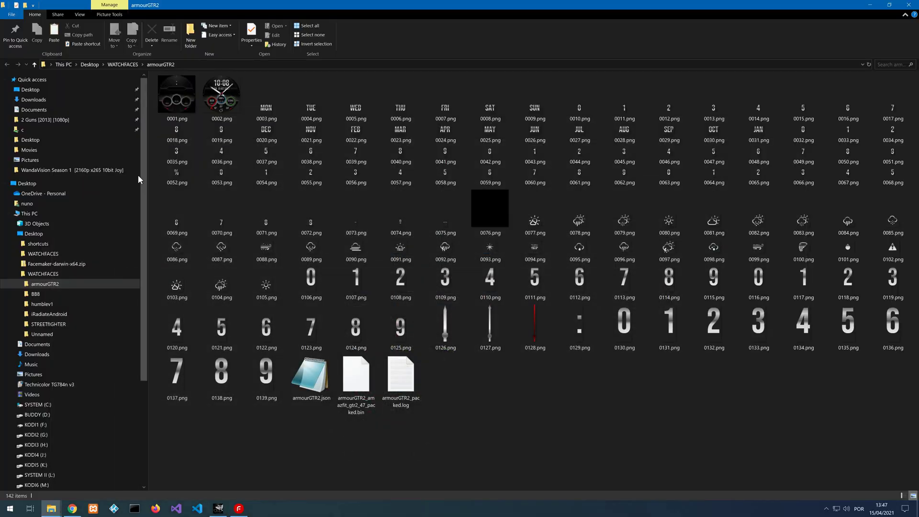
- Inspect the exported preview image 0002.png in the armourGTR2 folder, and switch back to Facemaker
{"action": "double_click", "coordinate": [221, 98]}
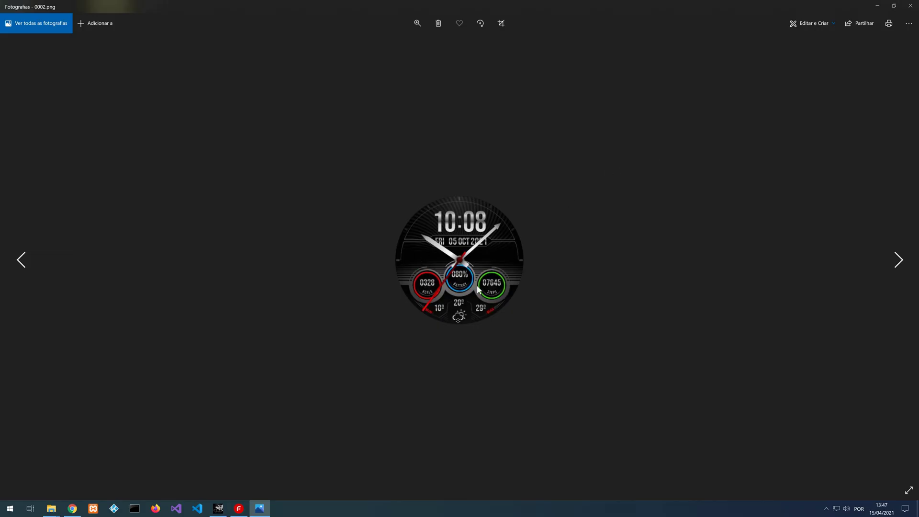
{"action": "left_click", "coordinate": [910, 6]}
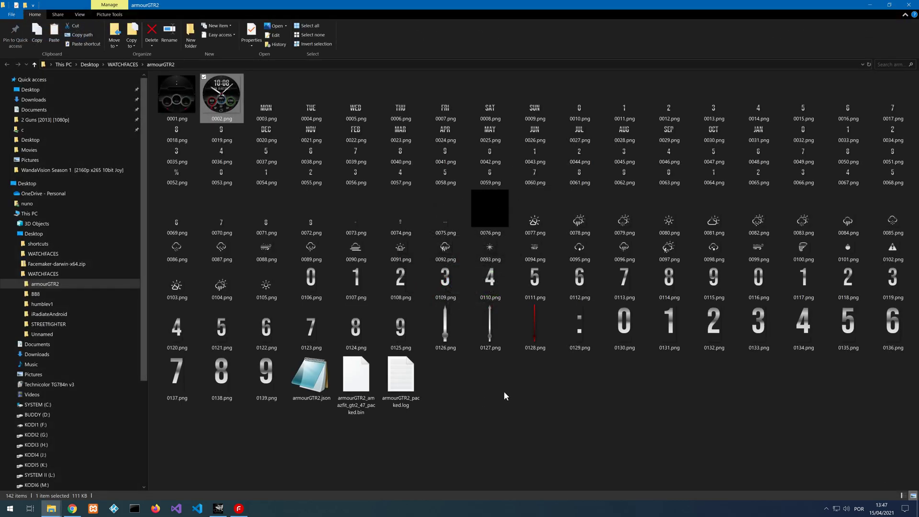
{"action": "left_click", "coordinate": [870, 4]}
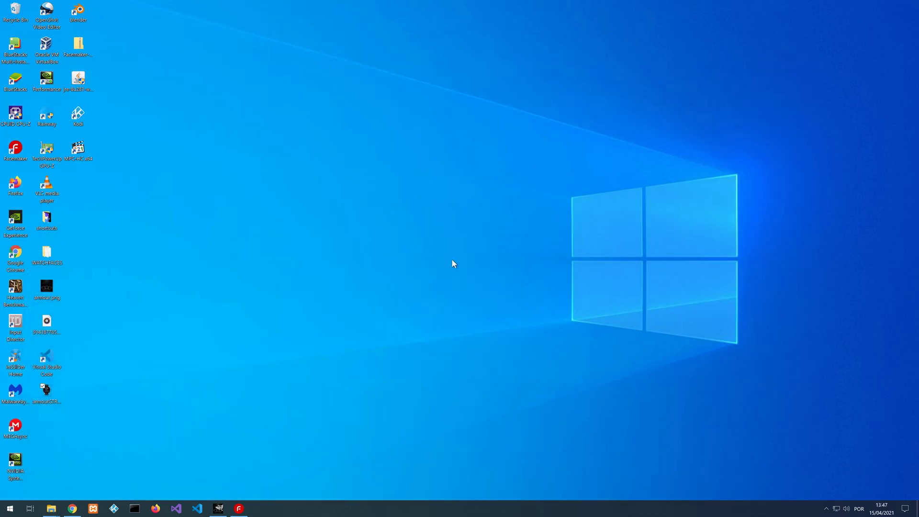
{"action": "left_click", "coordinate": [239, 508]}
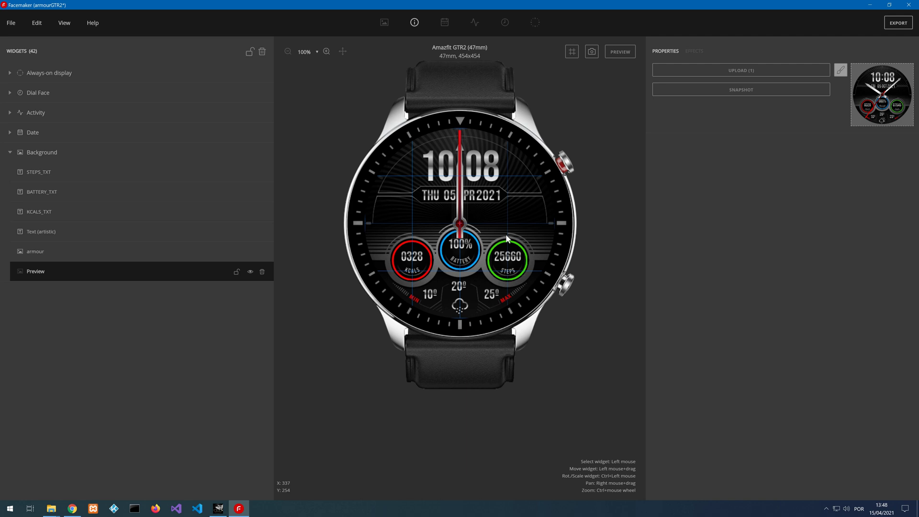
- Collapse the Background widget group and look over the finished watch face up close
{"action": "left_click", "coordinate": [9, 153]}
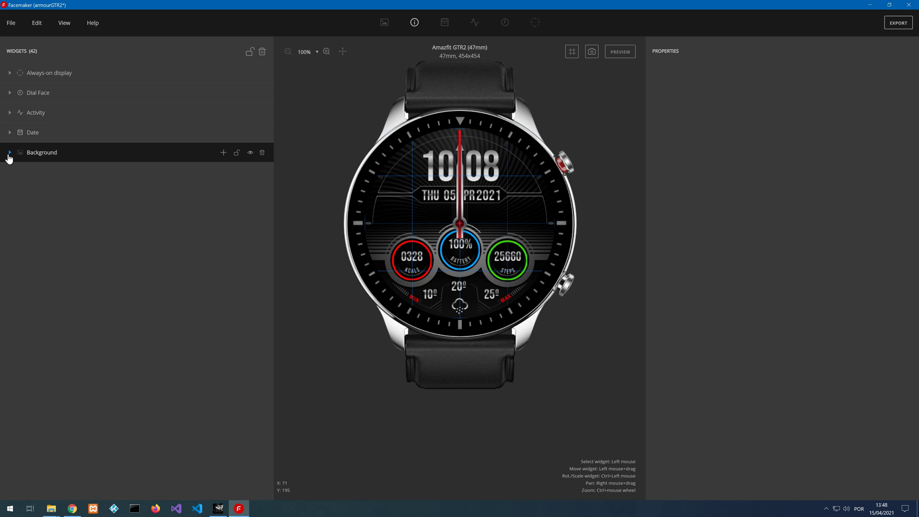
{"action": "left_click", "coordinate": [326, 52]}
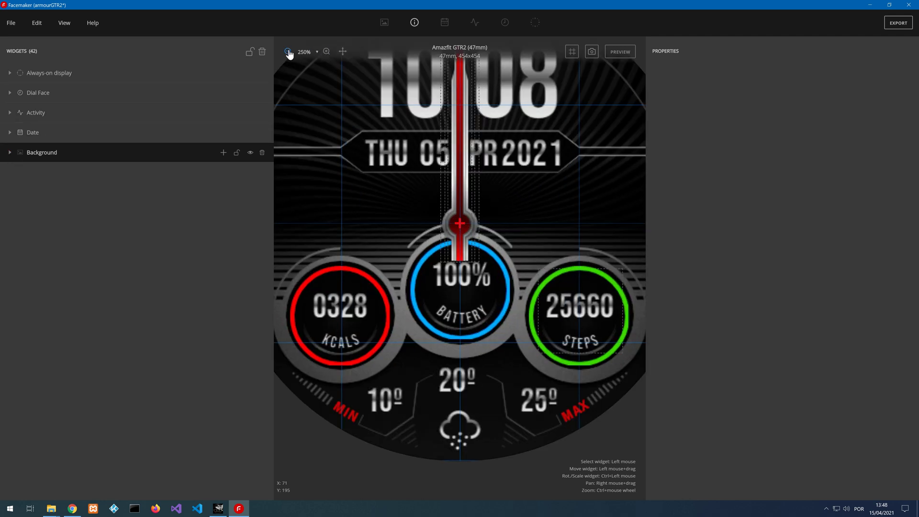
{"action": "left_click", "coordinate": [288, 51]}
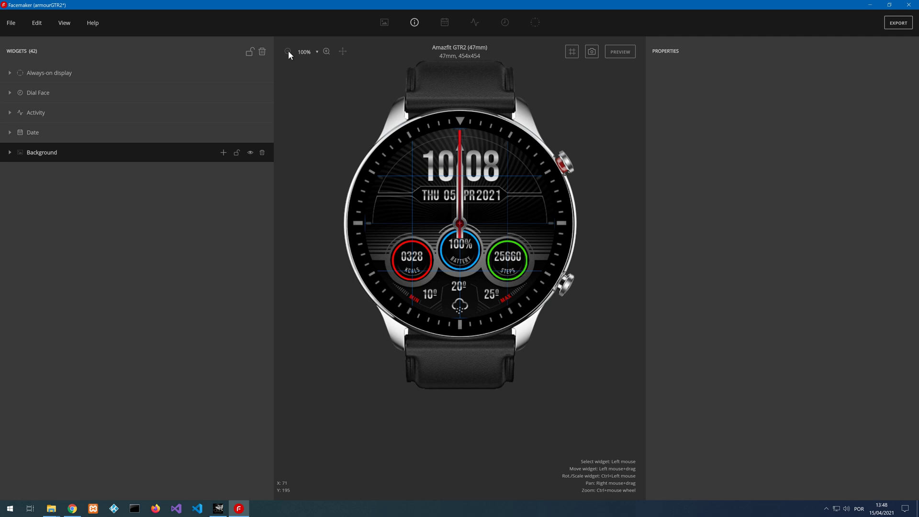